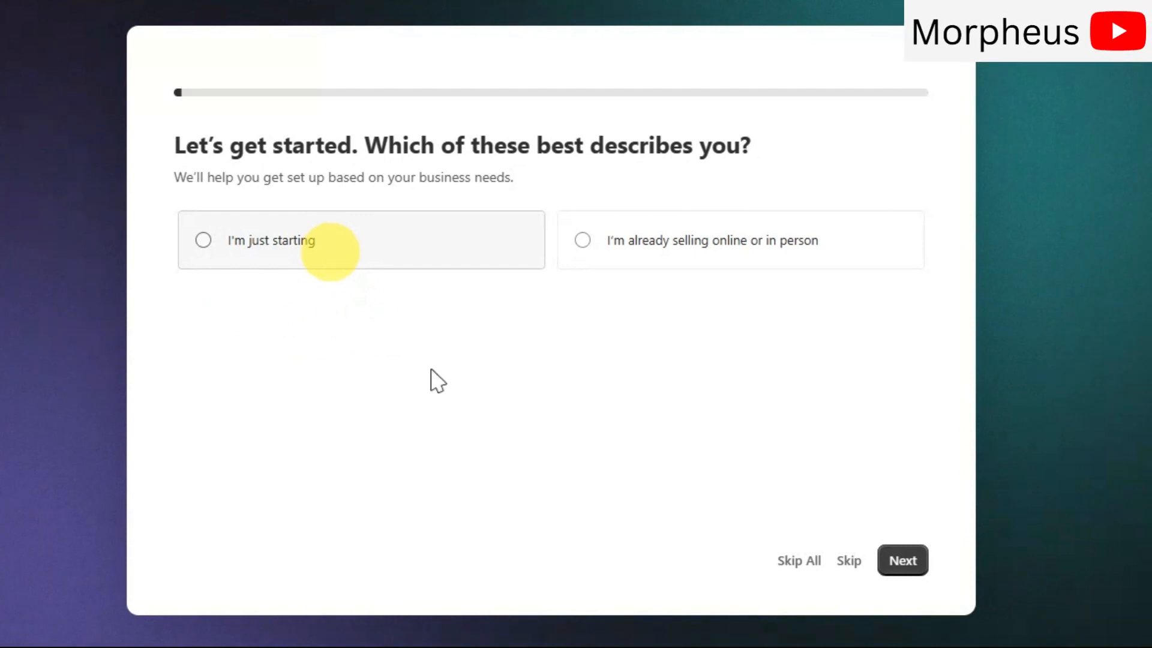
- Answer the store setup question about which business stage best applies
click(363, 239)
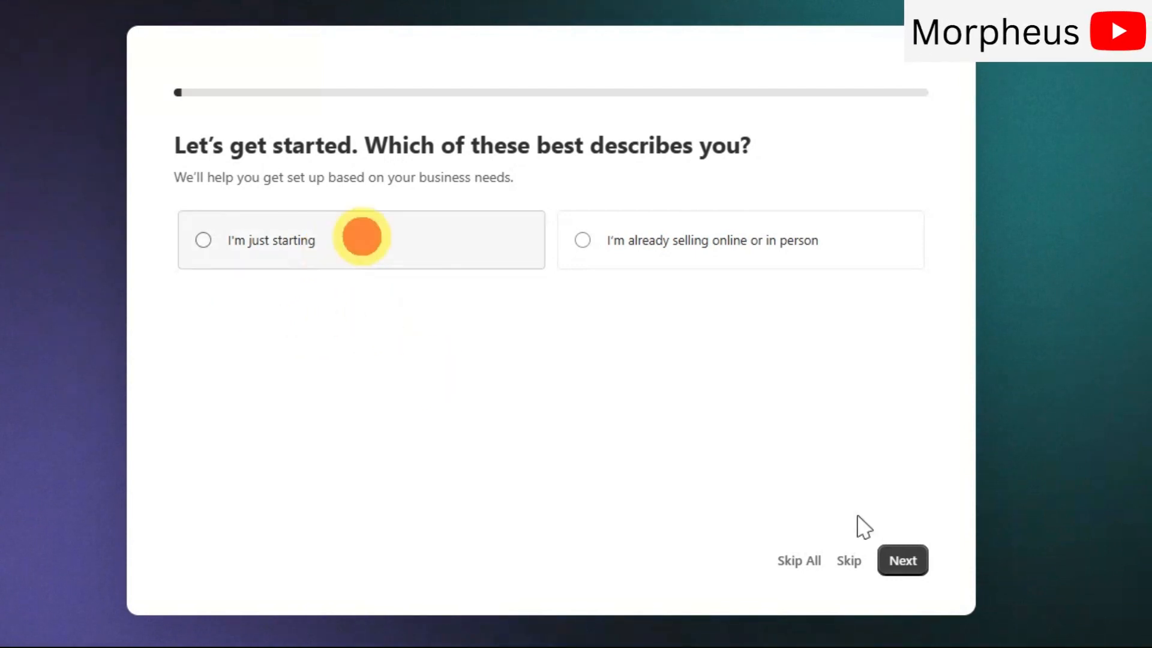
click(662, 243)
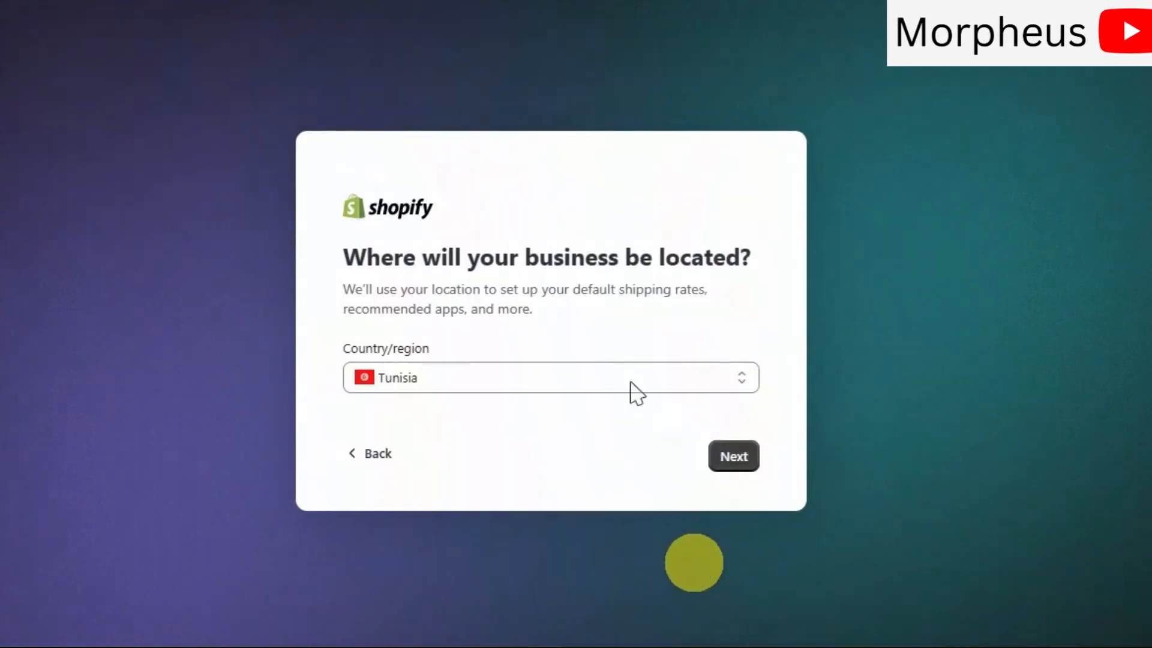
- Set the business location's country to United States
click(650, 387)
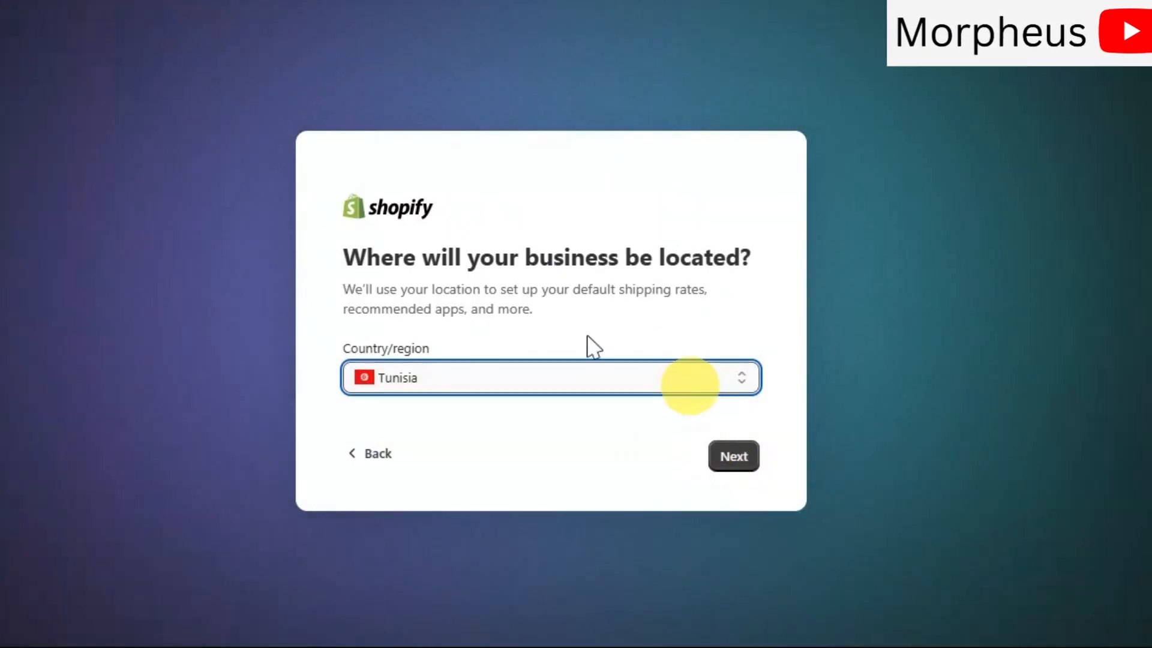
click(585, 376)
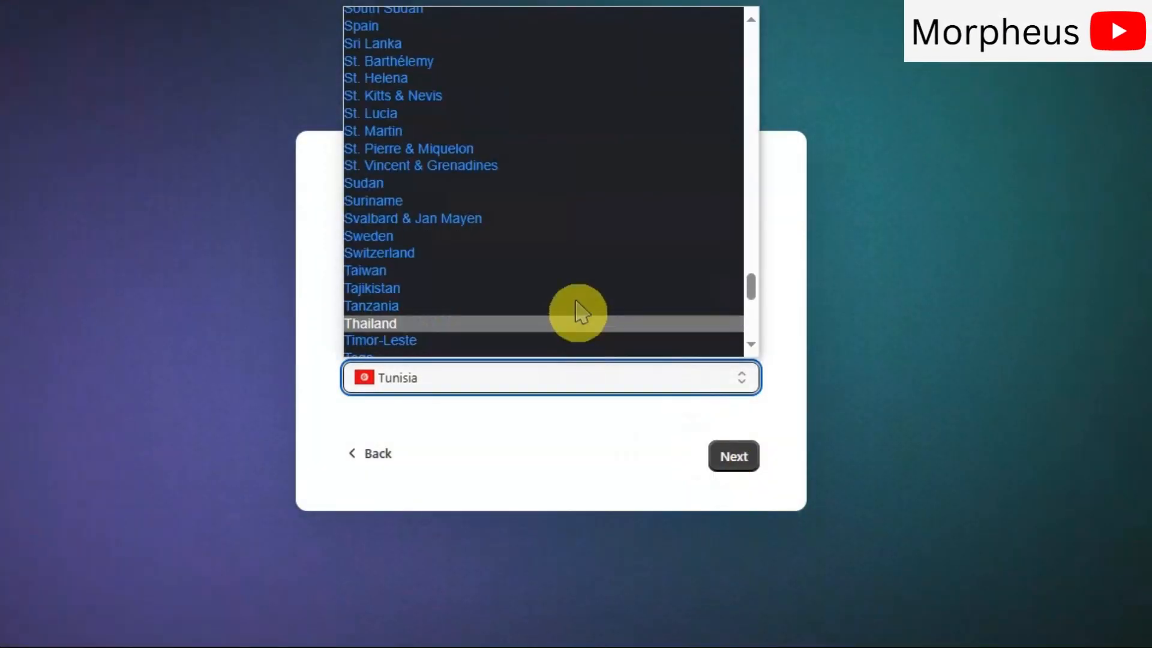
scroll(578, 300, up, 10)
scroll(576, 283, down, 15)
click(463, 312)
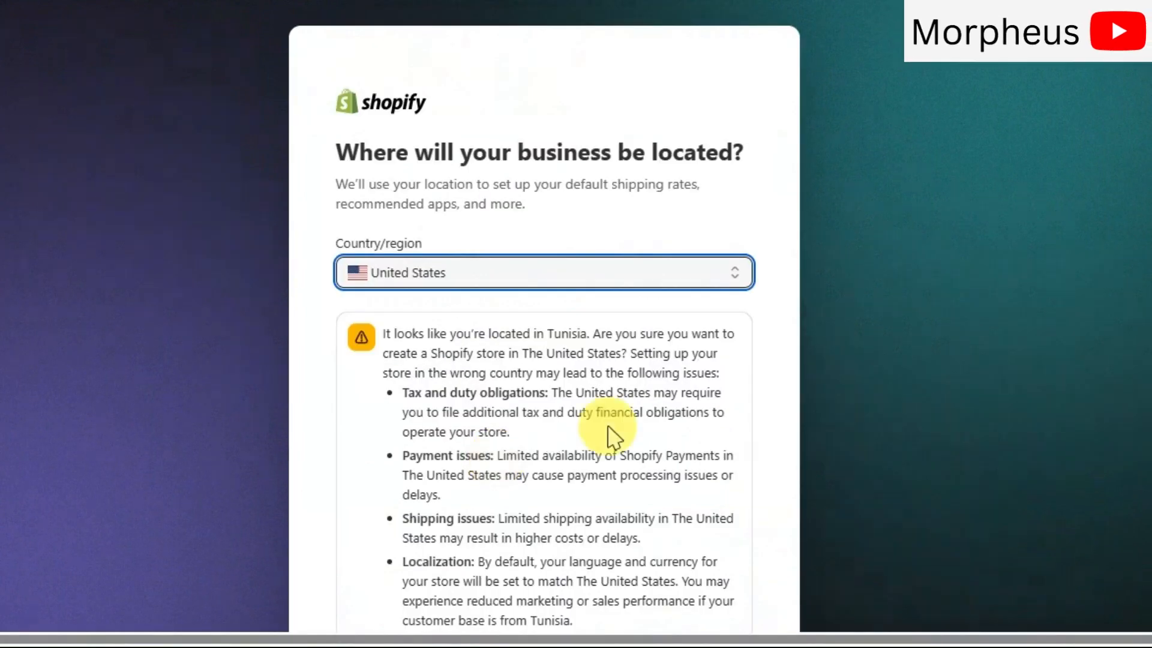
- Set the business location's country to Tunisia and continue the store setup
click(733, 273)
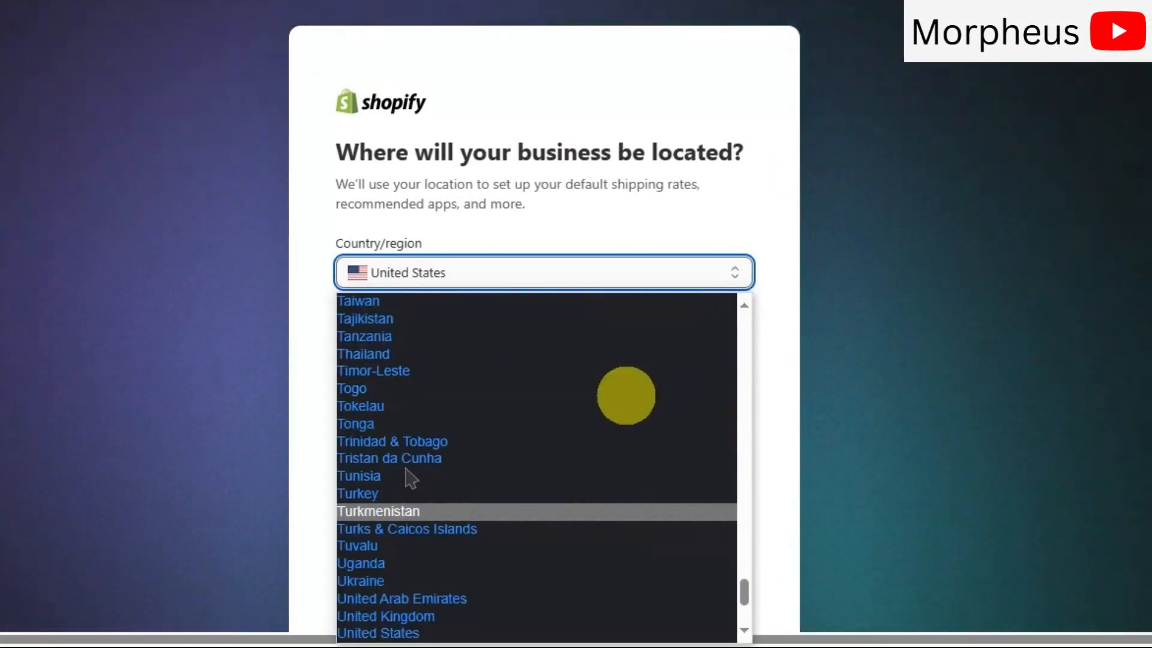
click(399, 477)
click(731, 459)
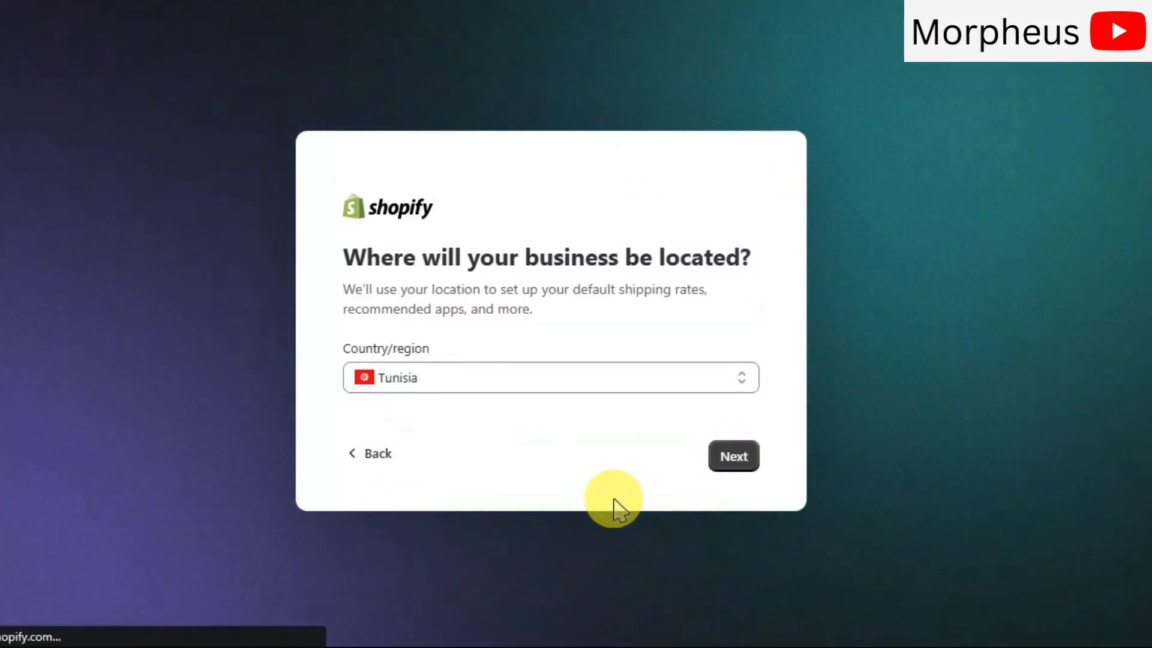
click(602, 402)
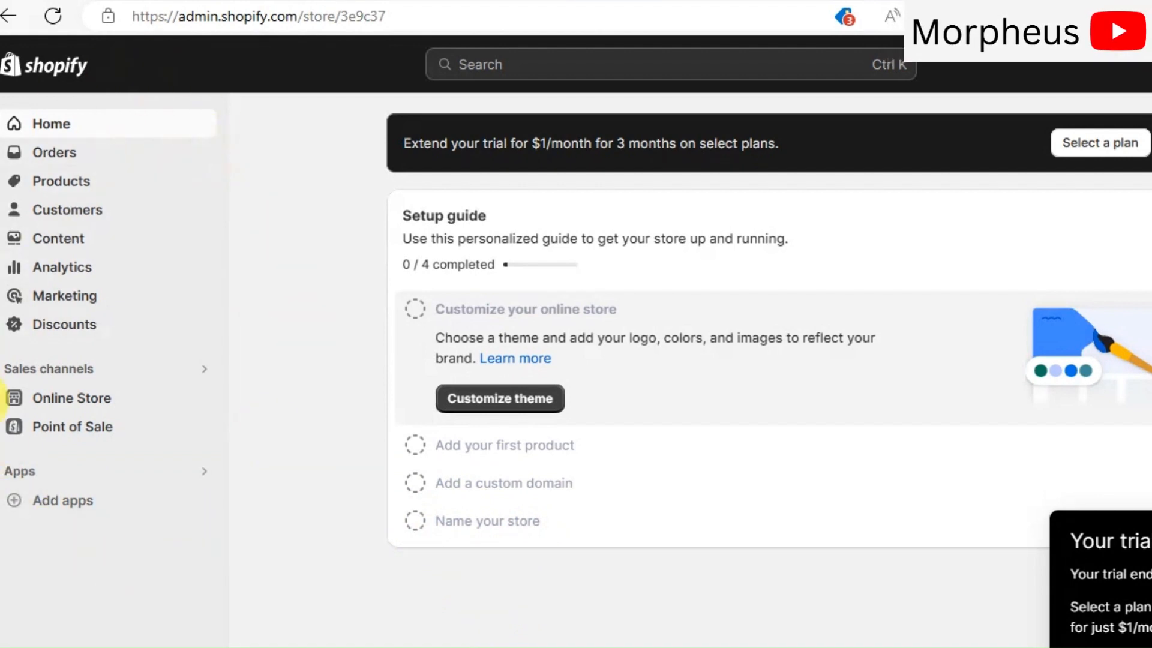
- Open the online store's themes page and look over the current Dawn theme and the popular free themes
click(97, 398)
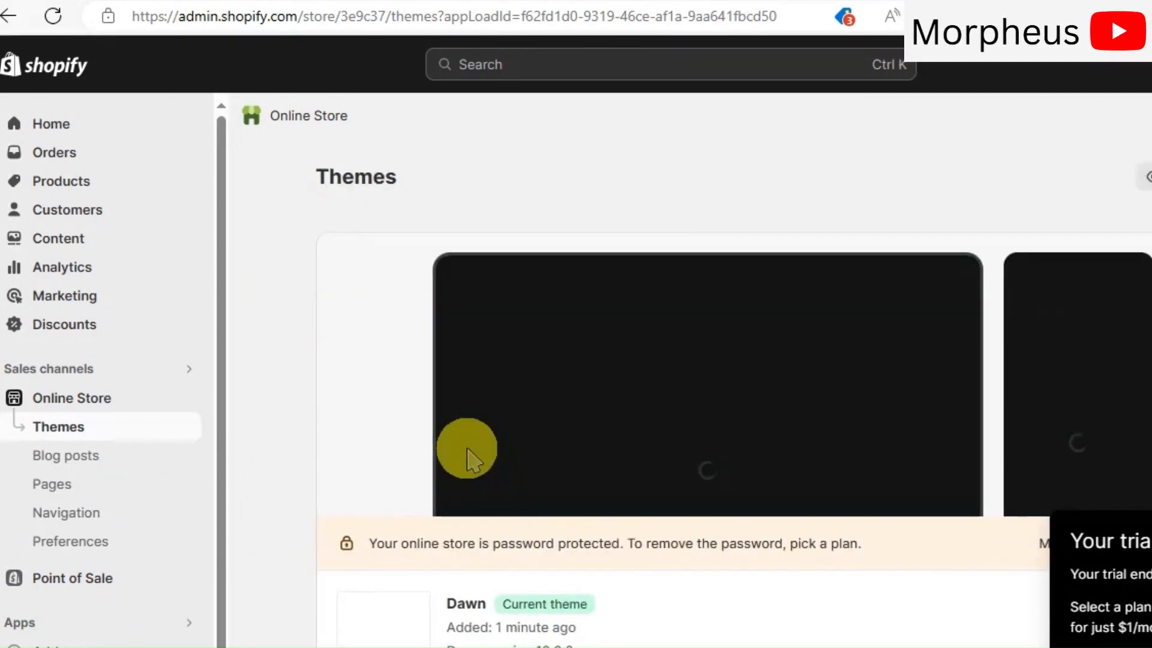
scroll(470, 480, down, 2)
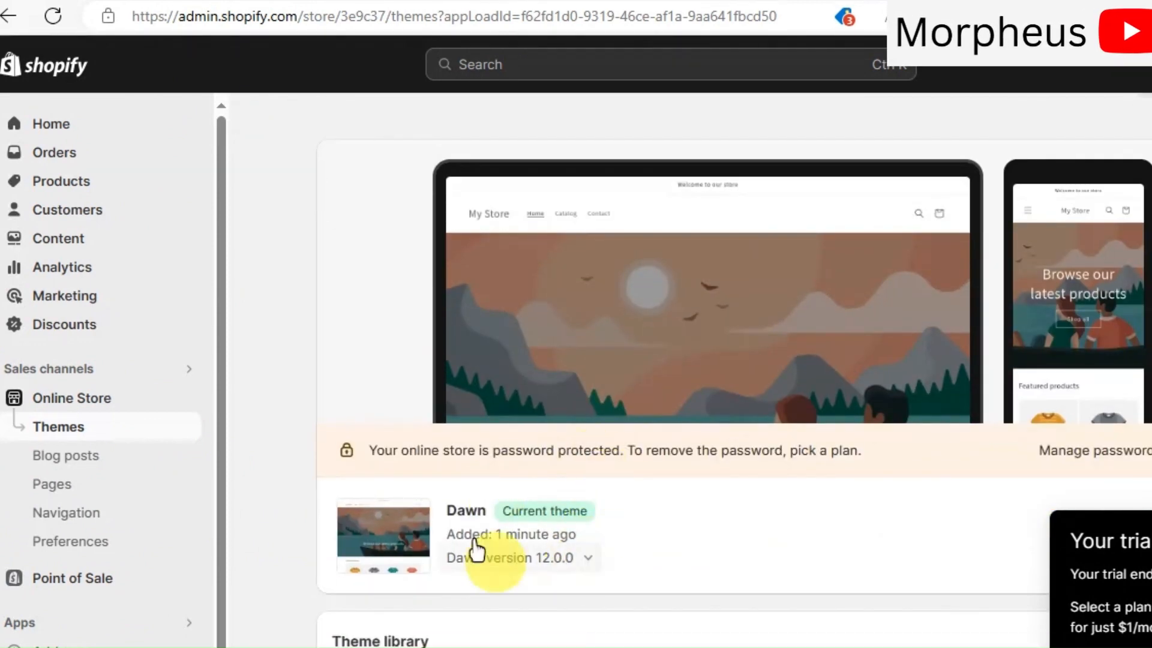
double_click(489, 509)
click(822, 522)
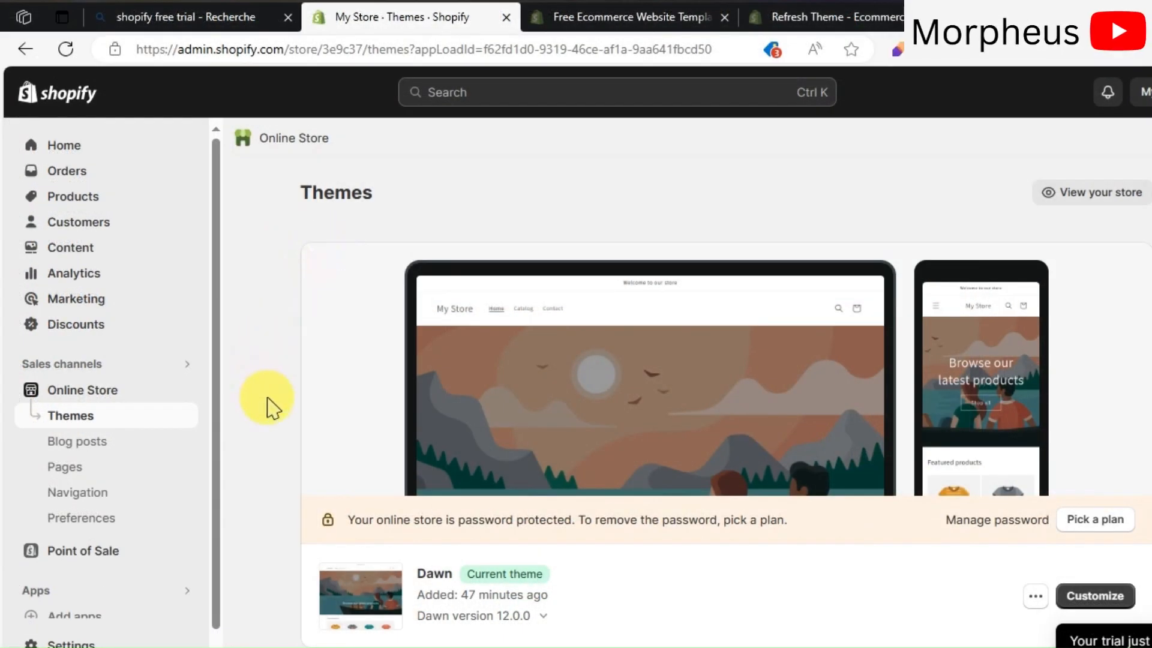
scroll(288, 420, down, 10)
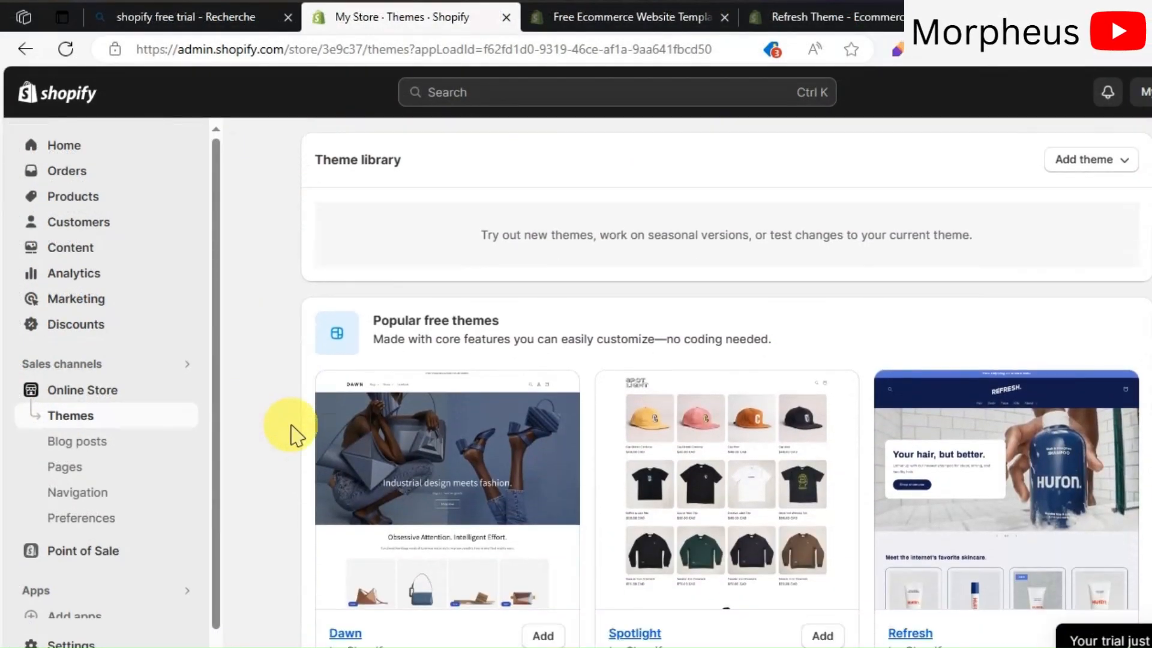
scroll(291, 429, up, 7)
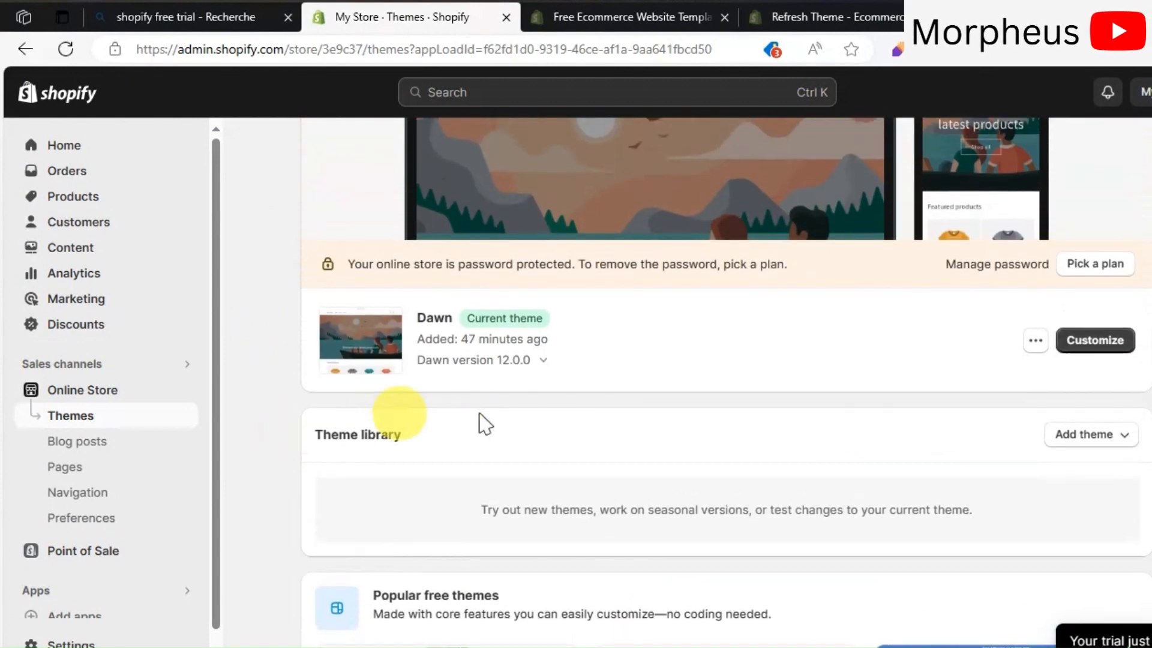
- Visit the Theme Store from the theme library, browse all themes and filter them by the Free price option
click(1127, 444)
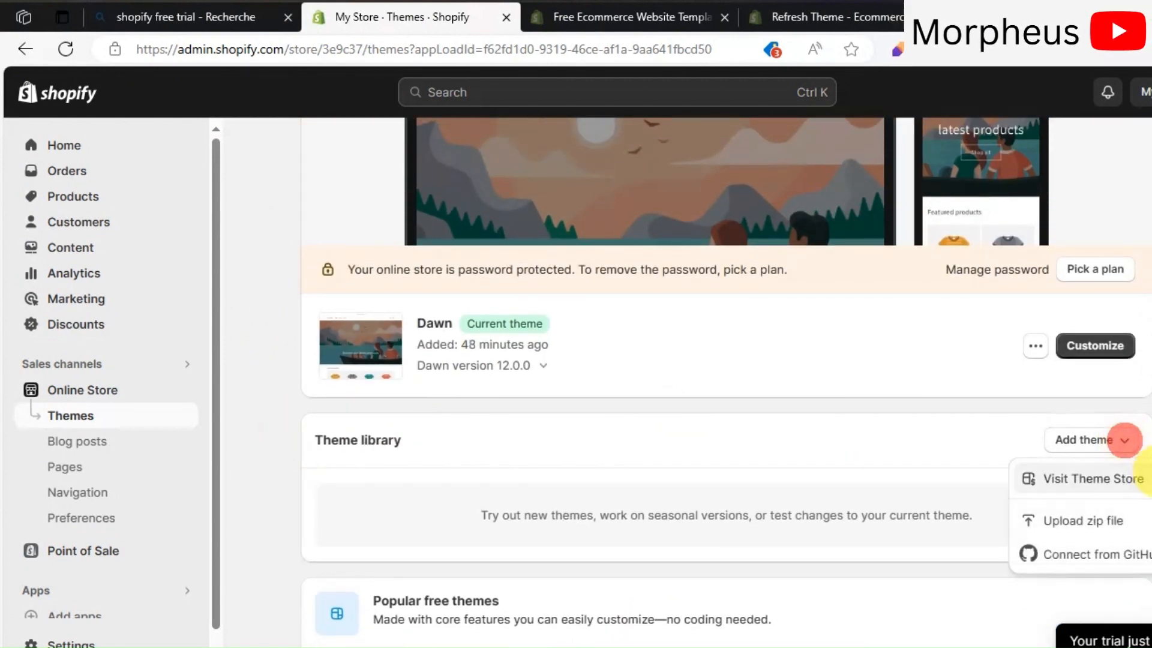
click(1129, 479)
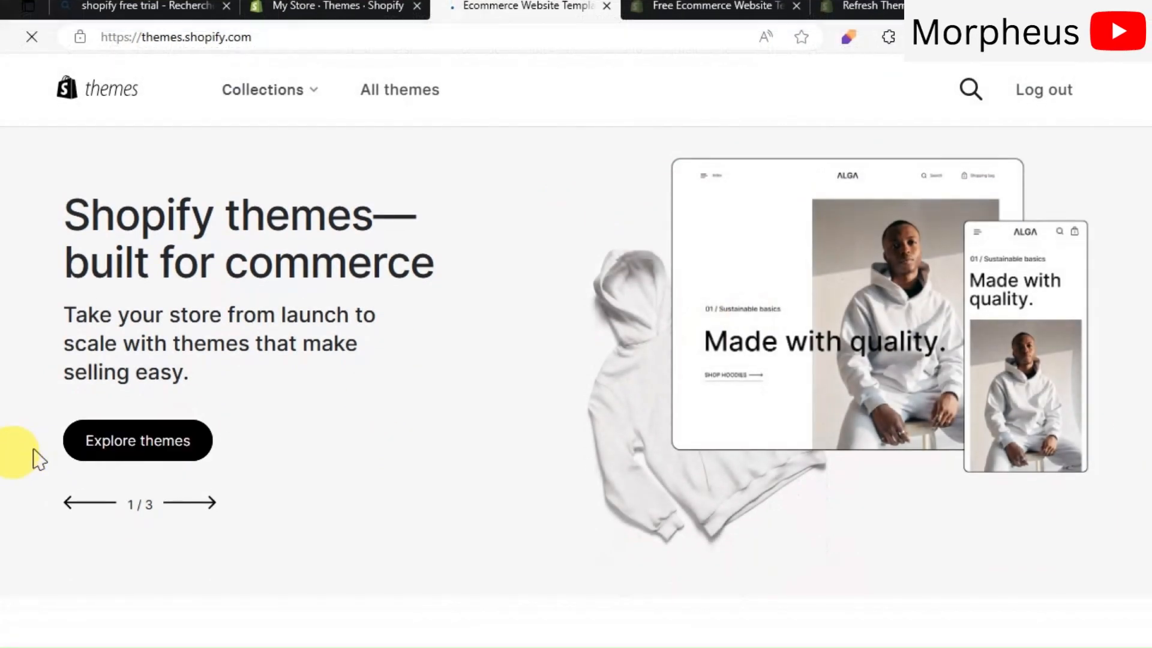
click(127, 443)
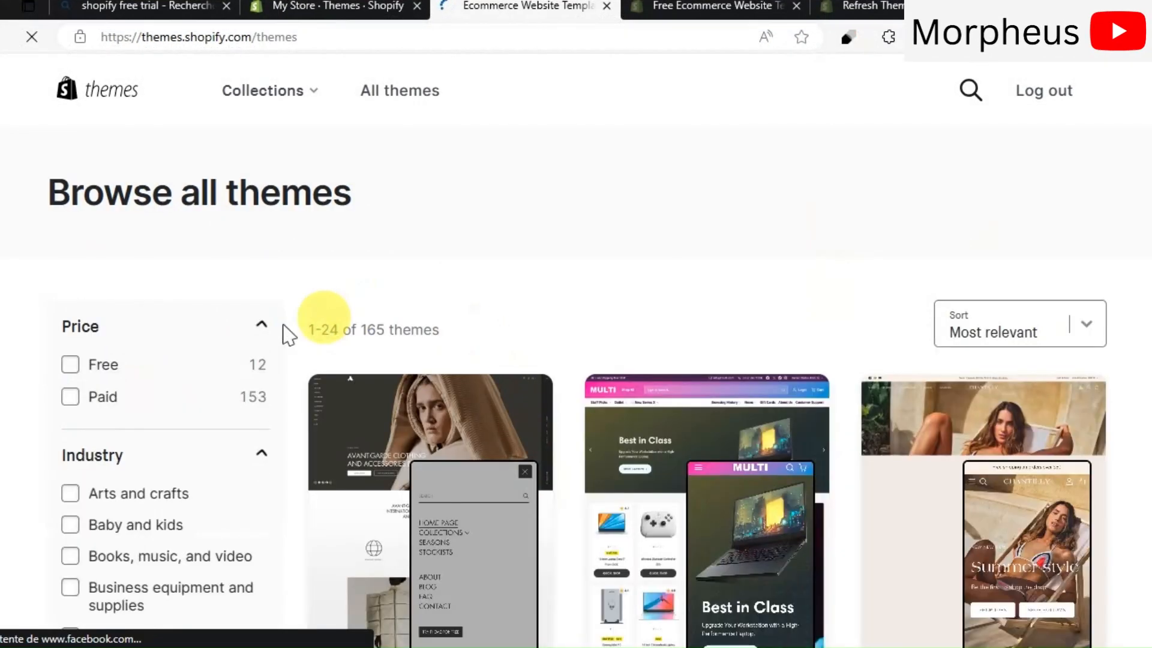
click(101, 368)
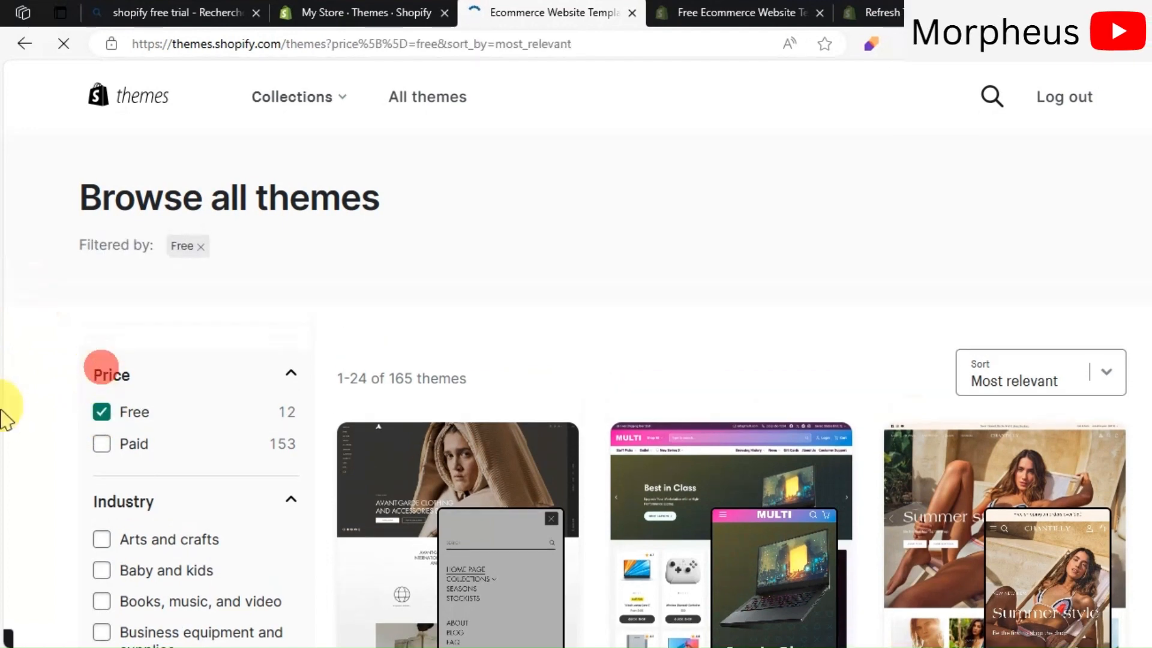
- Open the Refresh theme from the free themes and look through its demo store
scroll(9, 420, down, 3)
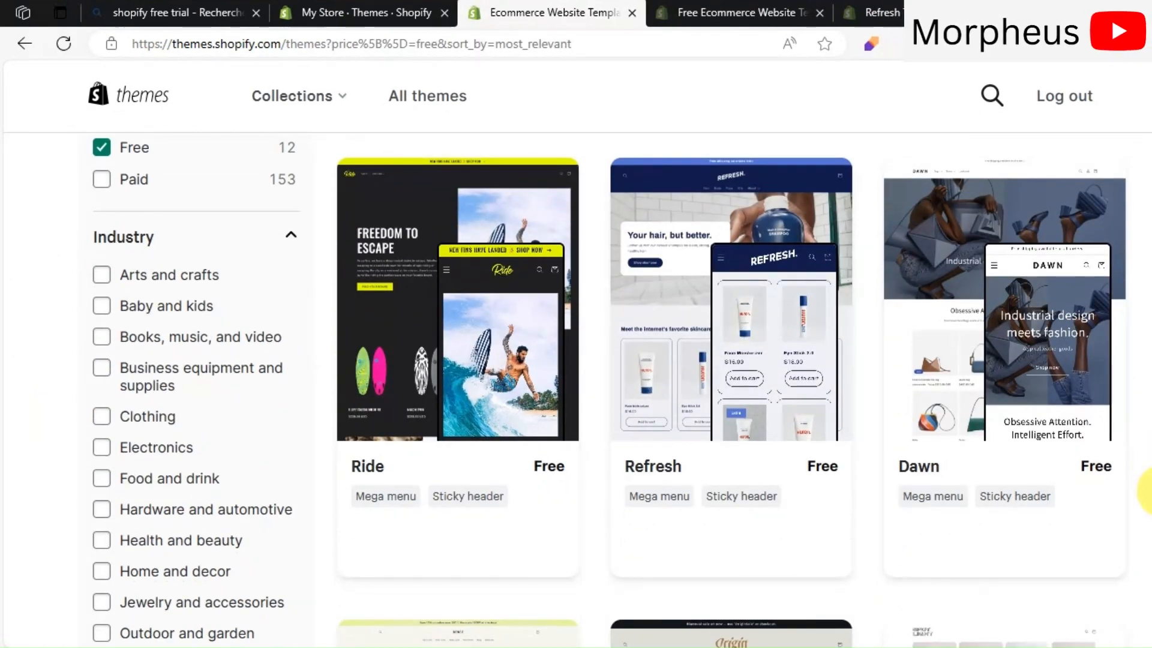
scroll(1144, 490, up, 2)
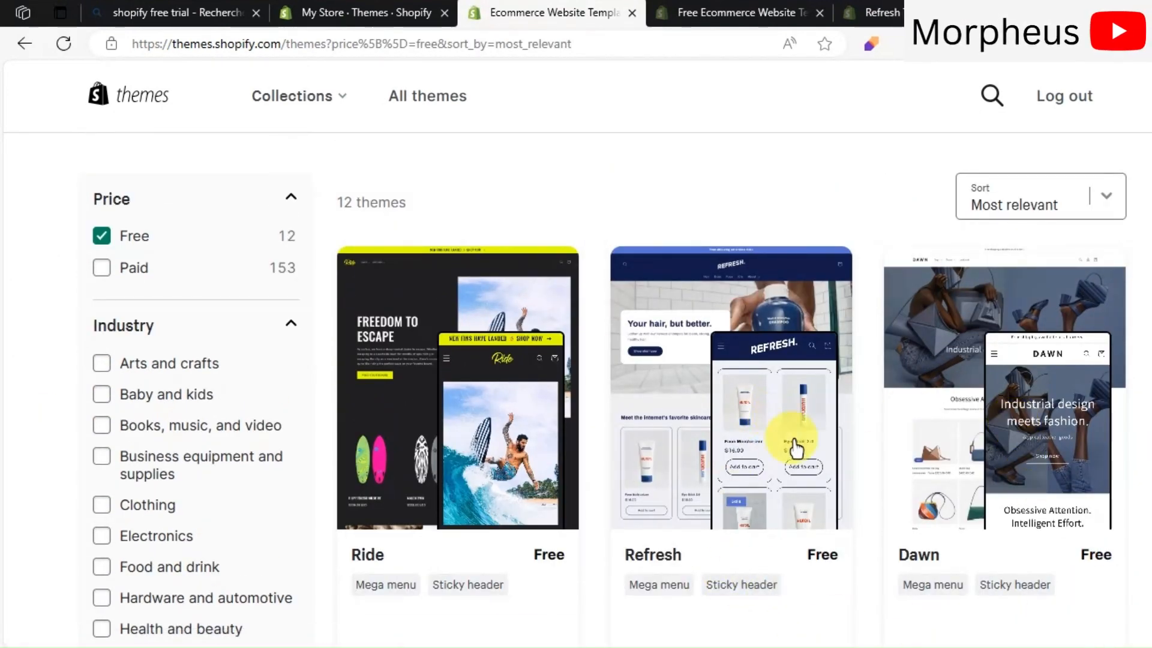
click(689, 478)
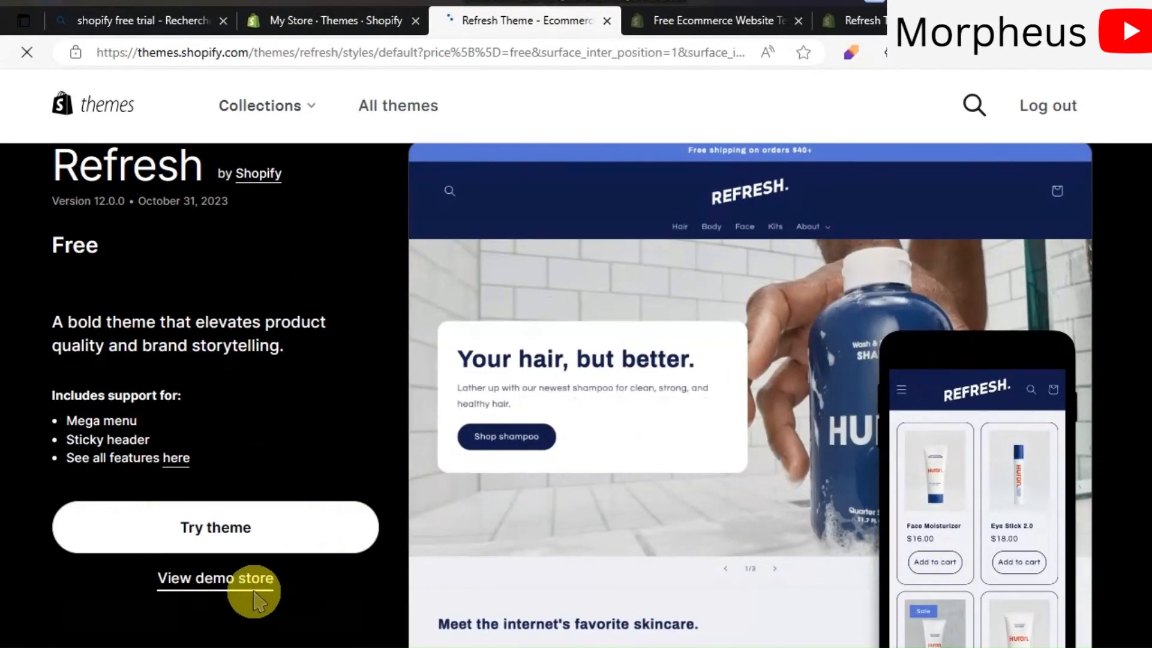
click(232, 580)
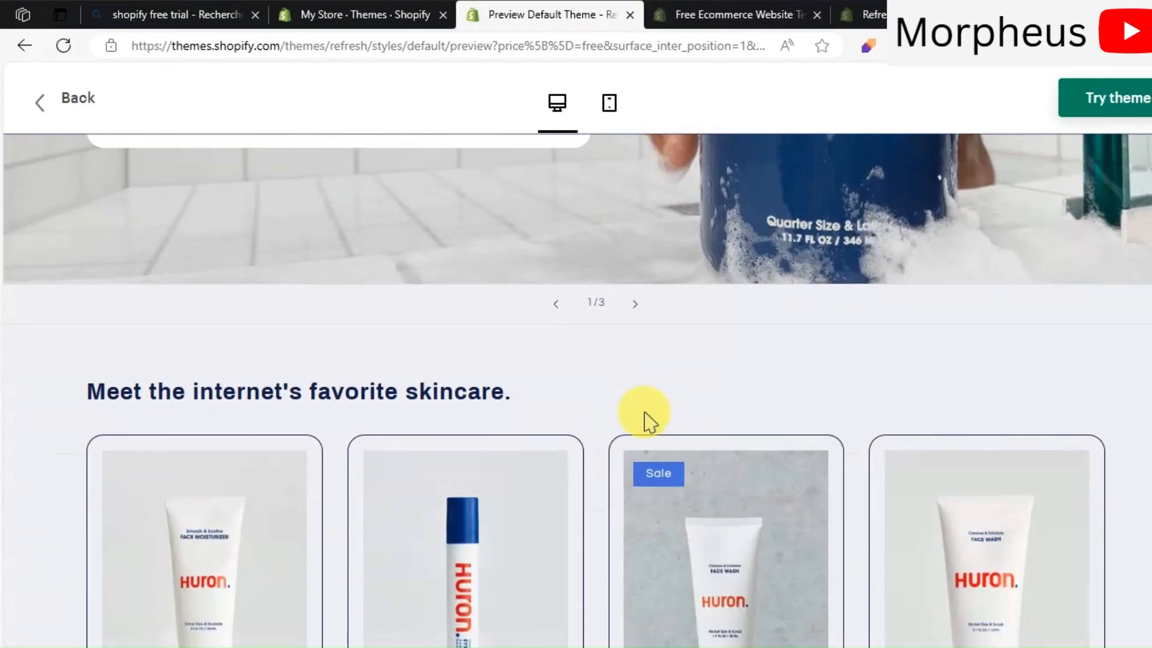
scroll(645, 420, down, 15)
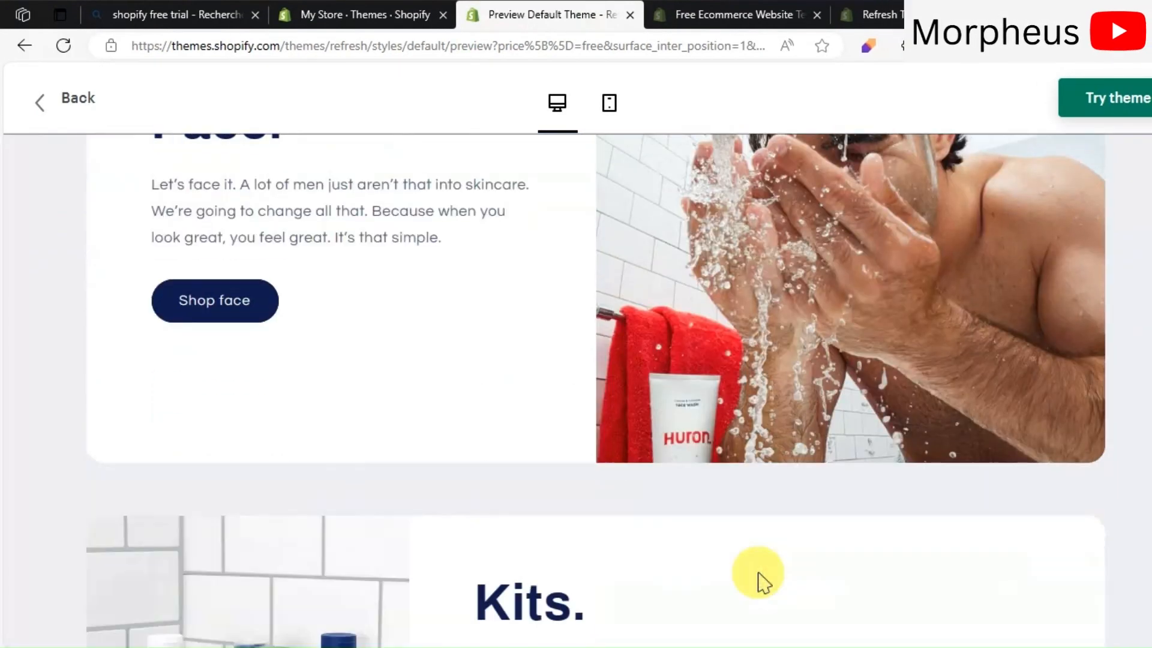
scroll(758, 564, up, 4)
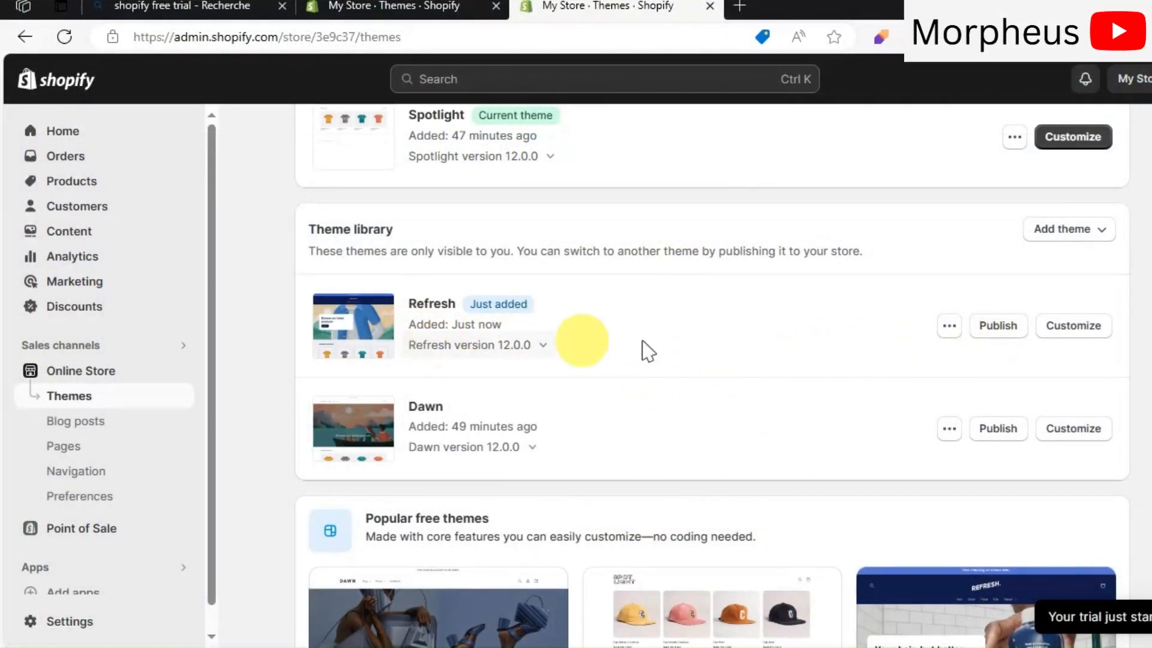
- Publish the Refresh theme from the theme library as the store's current theme
click(1015, 334)
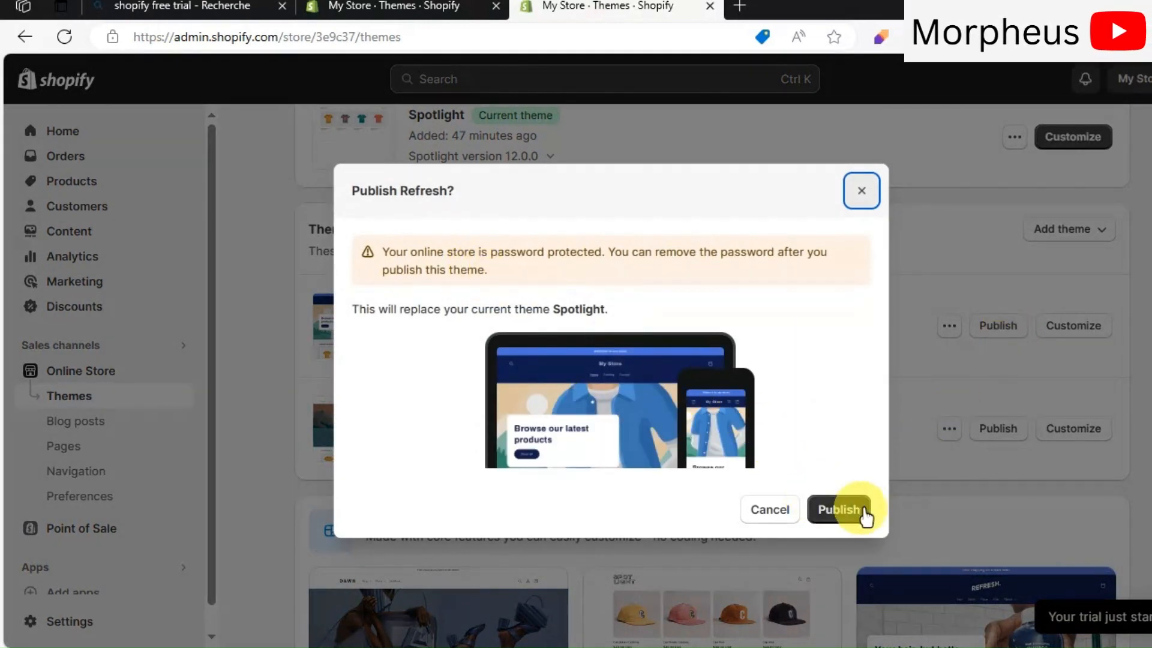
click(840, 510)
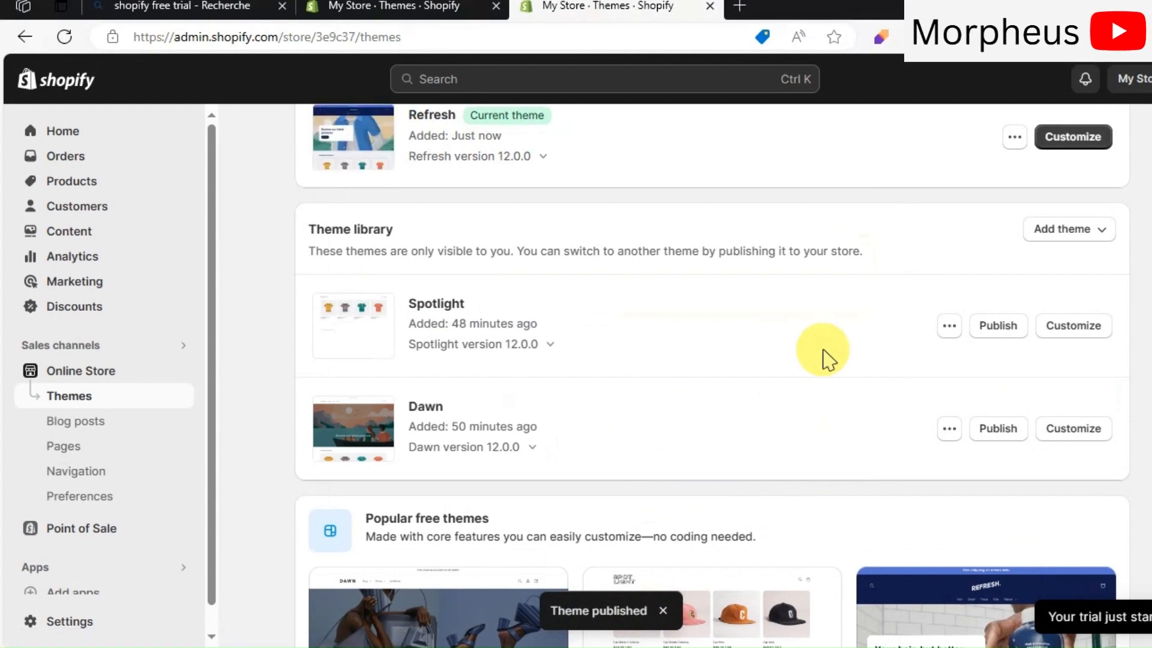
scroll(827, 355, up, 4)
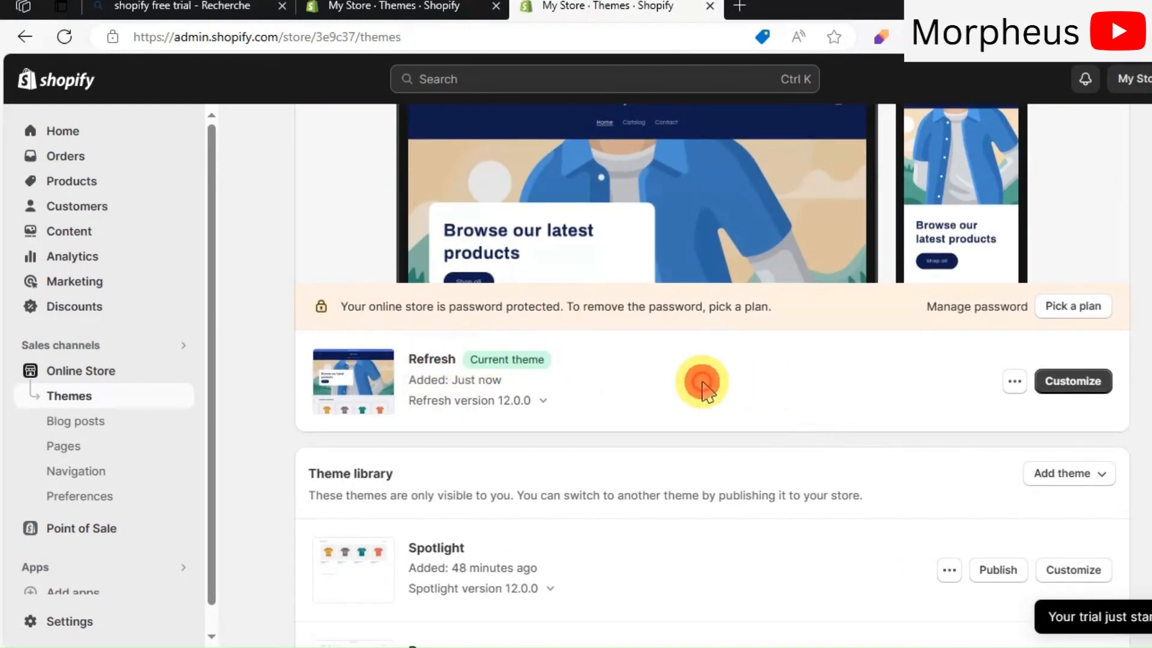
scroll(700, 380, down, 3)
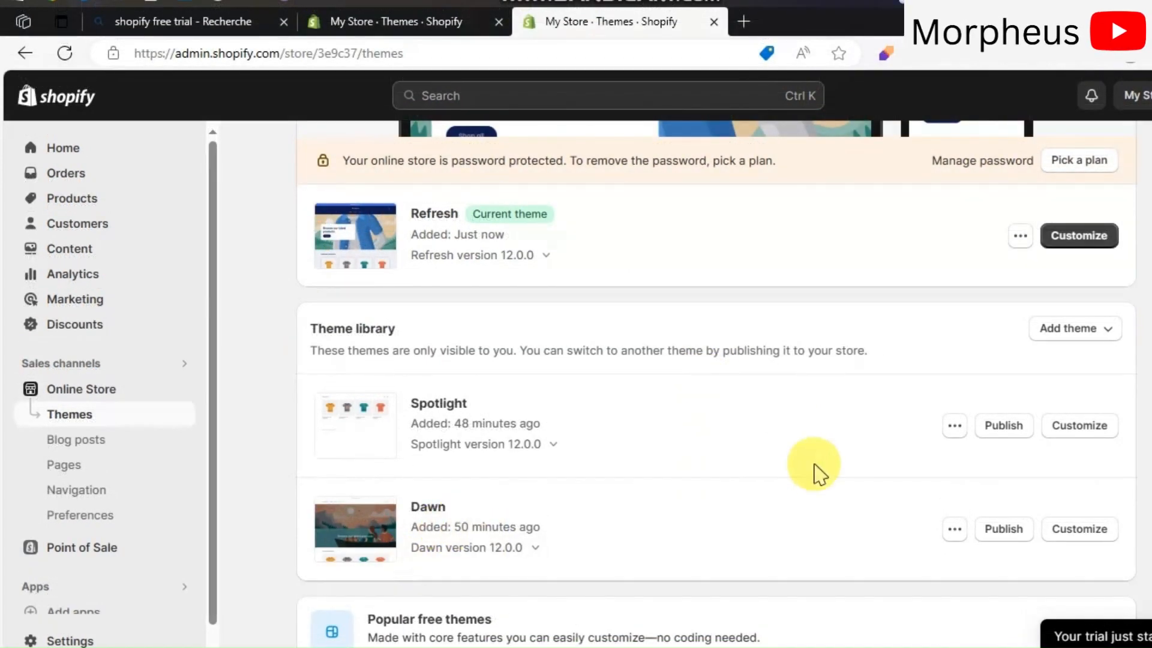
- Open the Refresh theme for customization and look through the home page preview
scroll(900, 438, up, 1)
click(1080, 318)
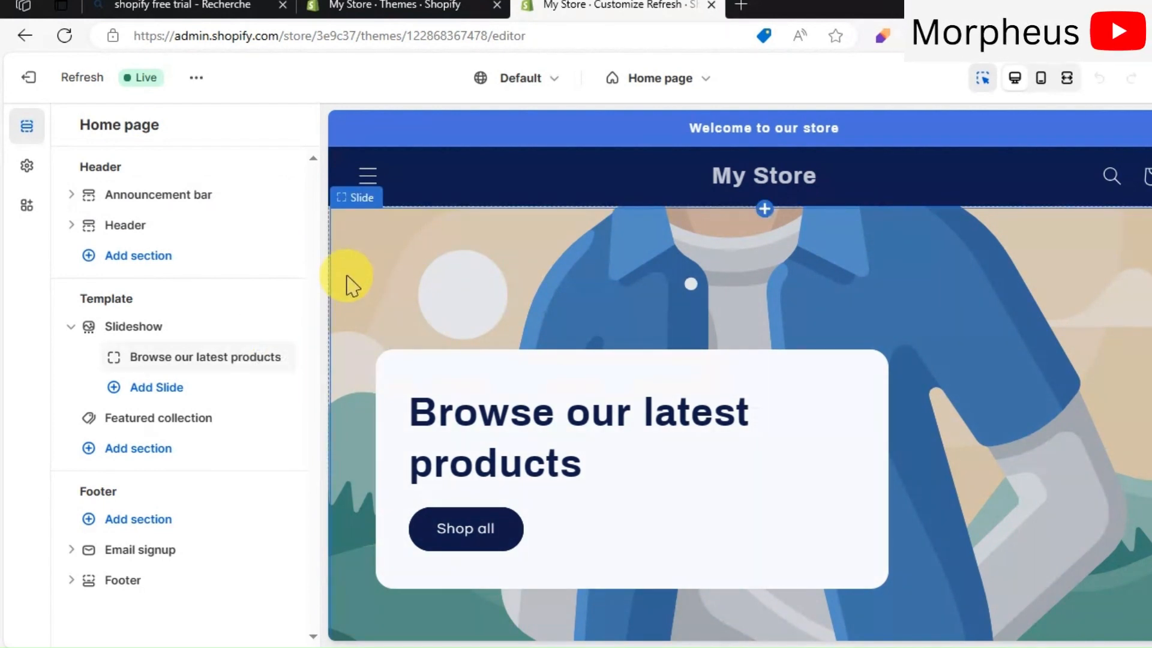
scroll(352, 285, down, 10)
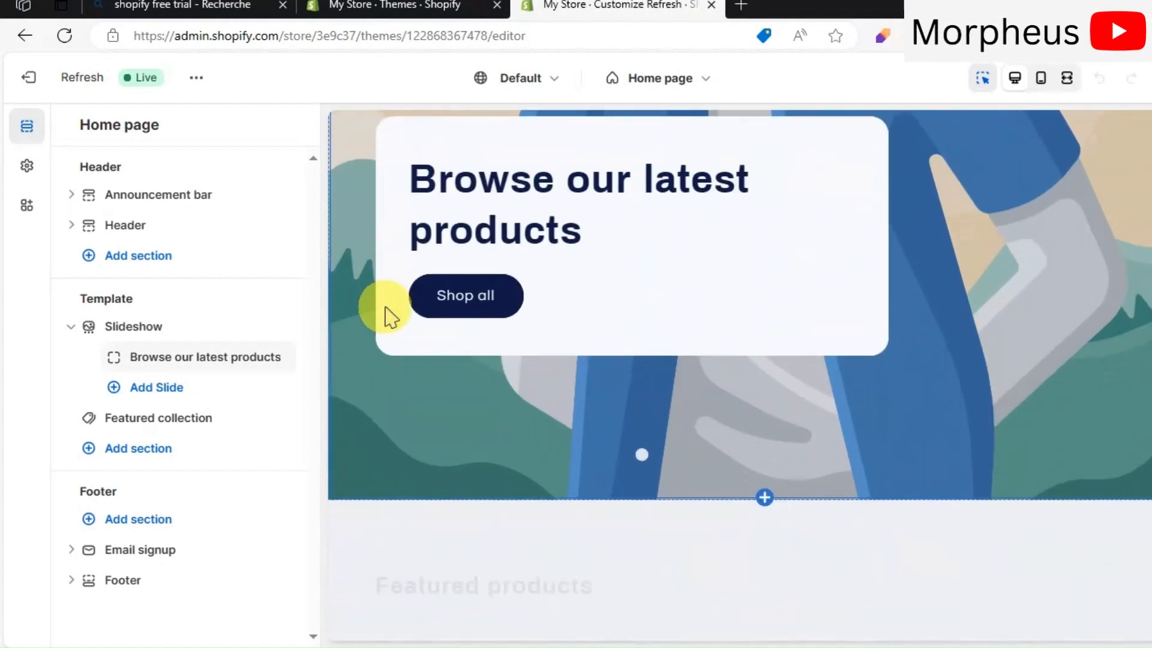
scroll(386, 314, up, 10)
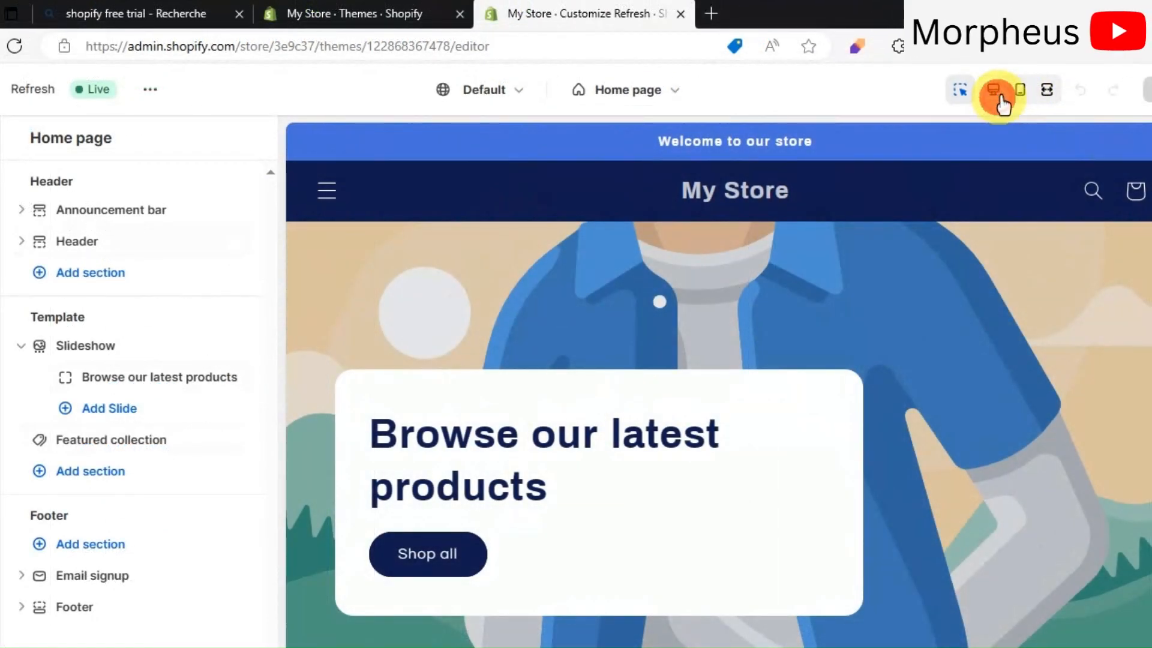
- Preview the home page in mobile and fullscreen views, ending in desktop view
click(1019, 91)
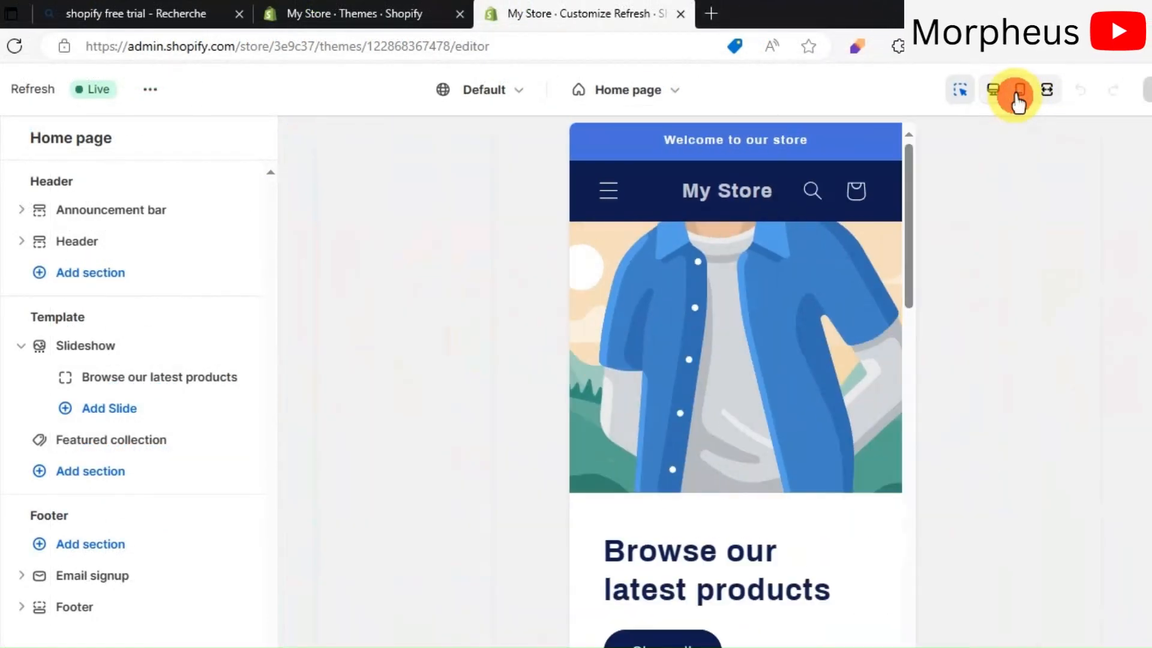
click(1046, 91)
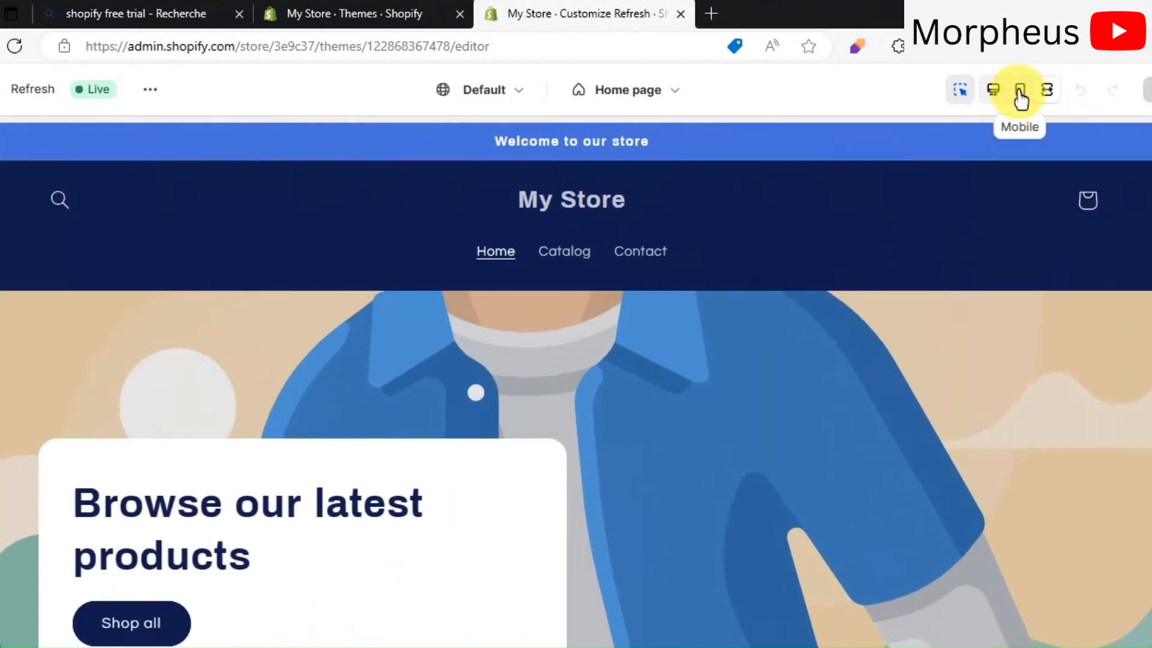
click(1020, 91)
click(993, 90)
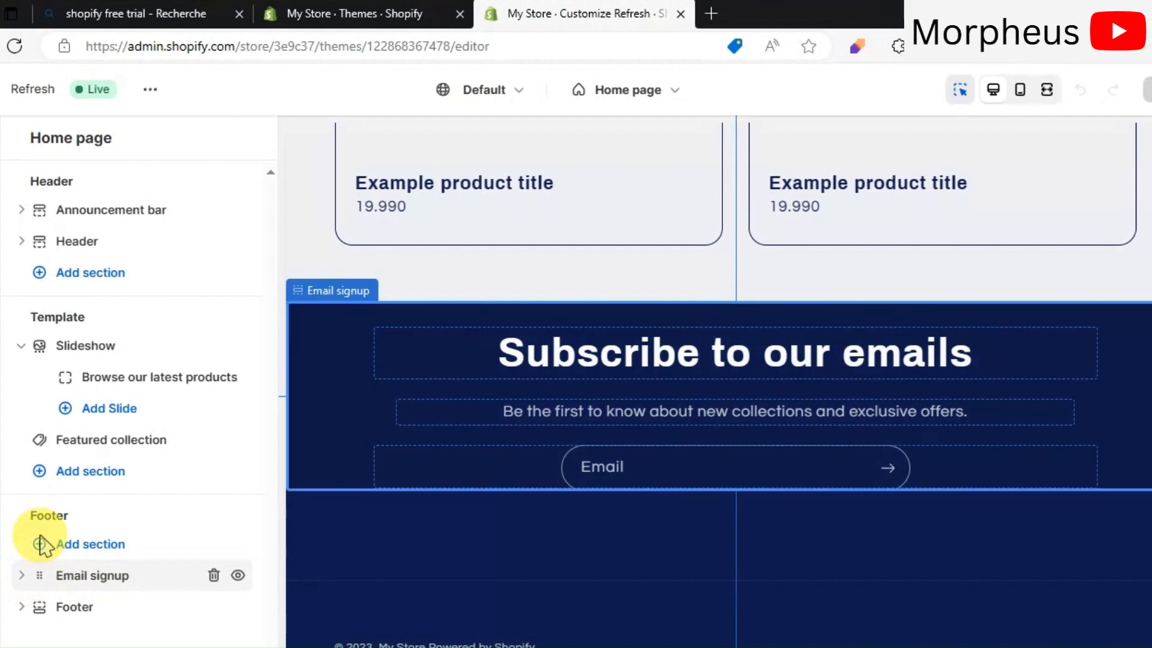
- Open the settings of the footer's Email signup section and return to the home page section list
click(42, 570)
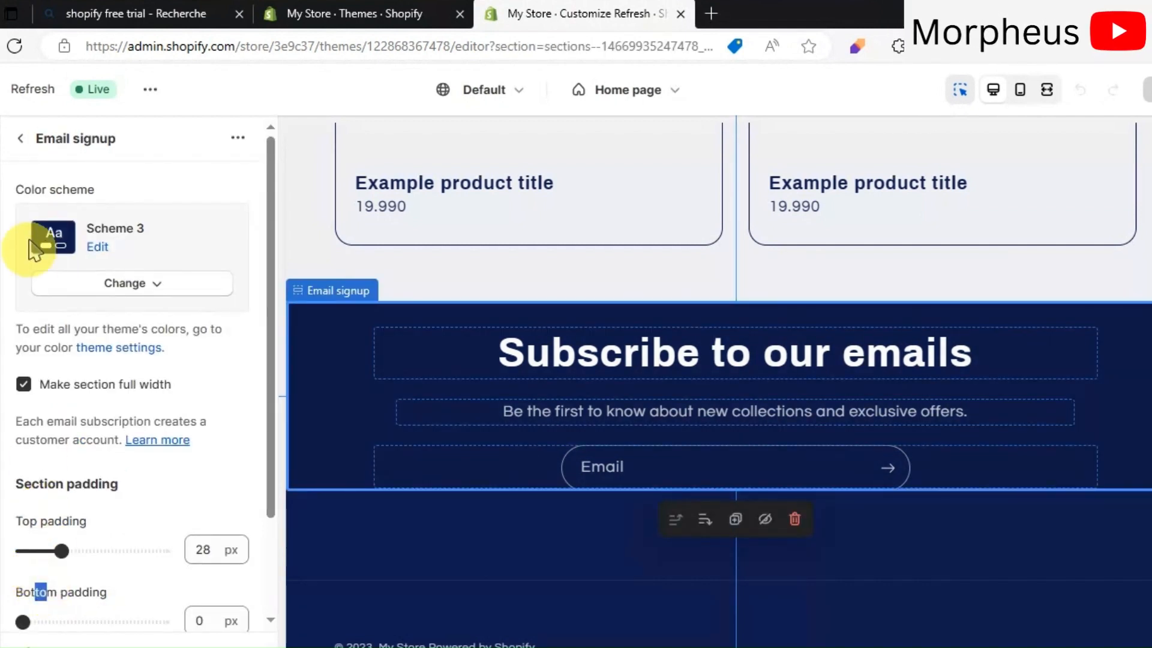
click(23, 140)
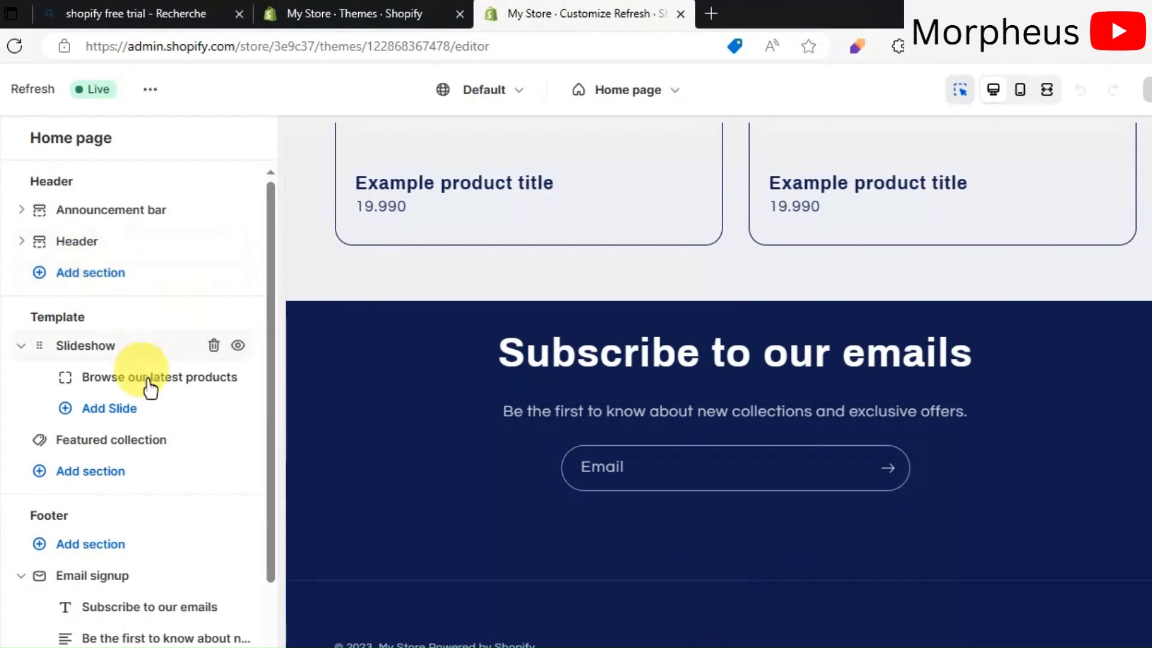
- Check which sections can be added to the header, view the Announcement bar's settings and return to the collapsed section list
click(112, 277)
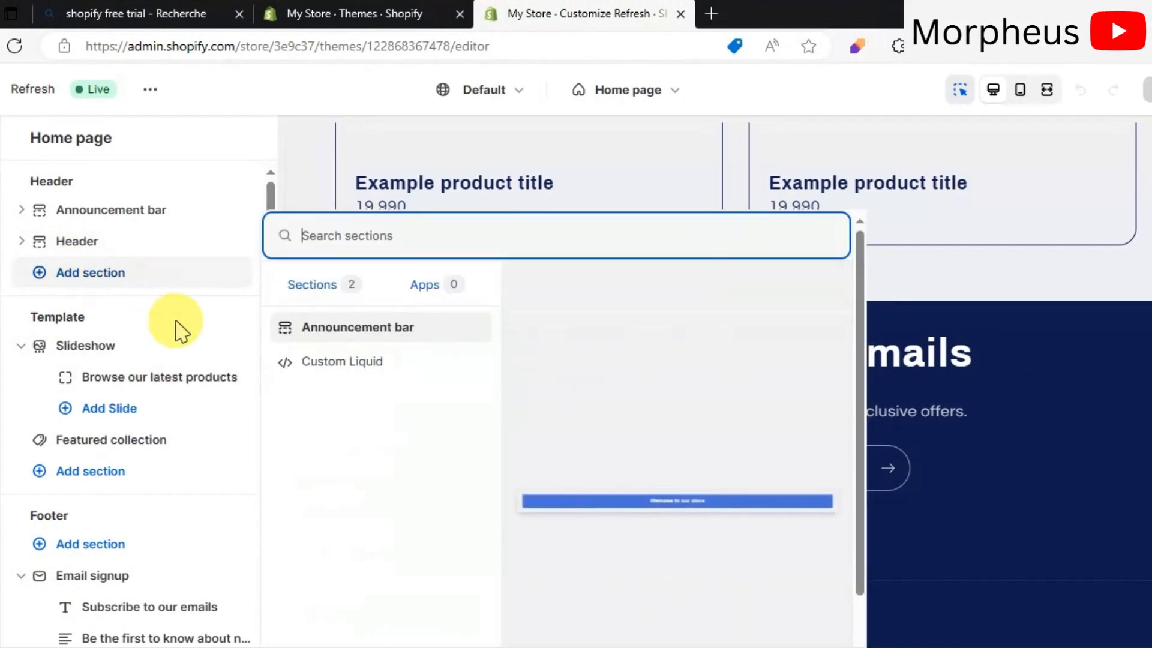
click(92, 275)
click(64, 217)
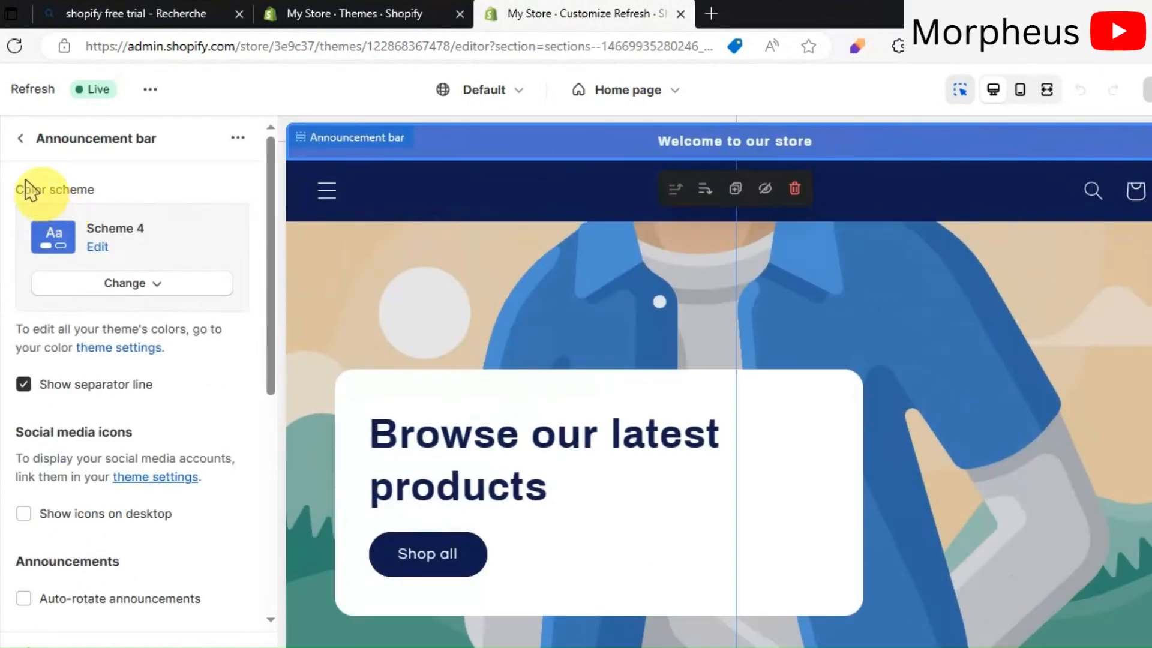
click(16, 147)
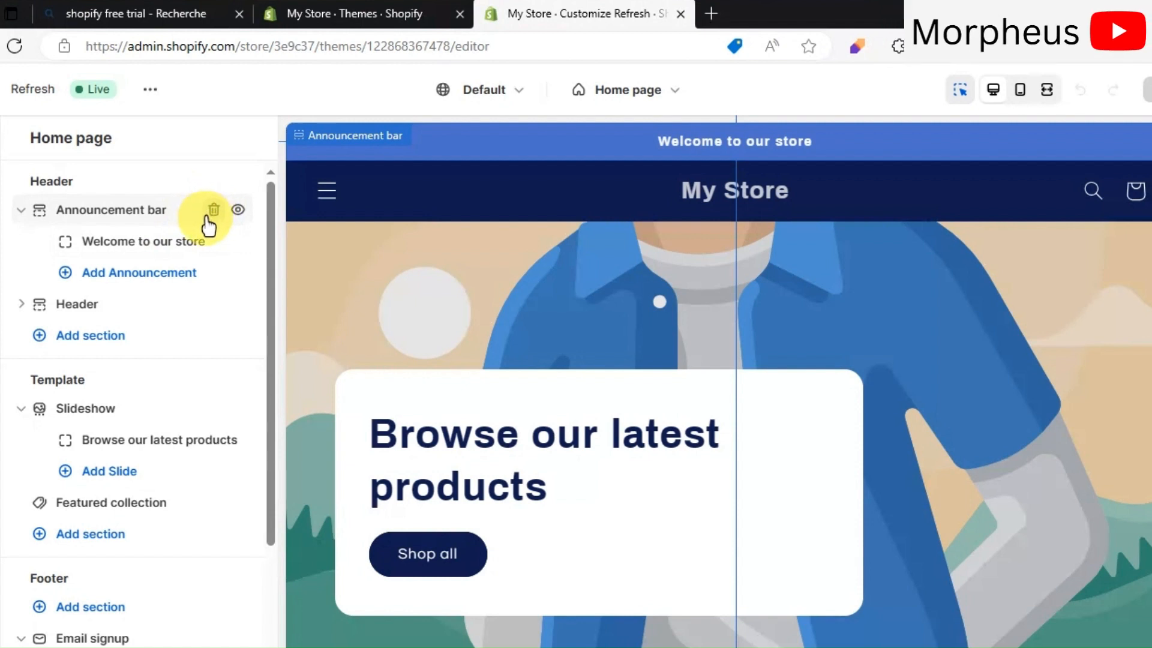
click(20, 210)
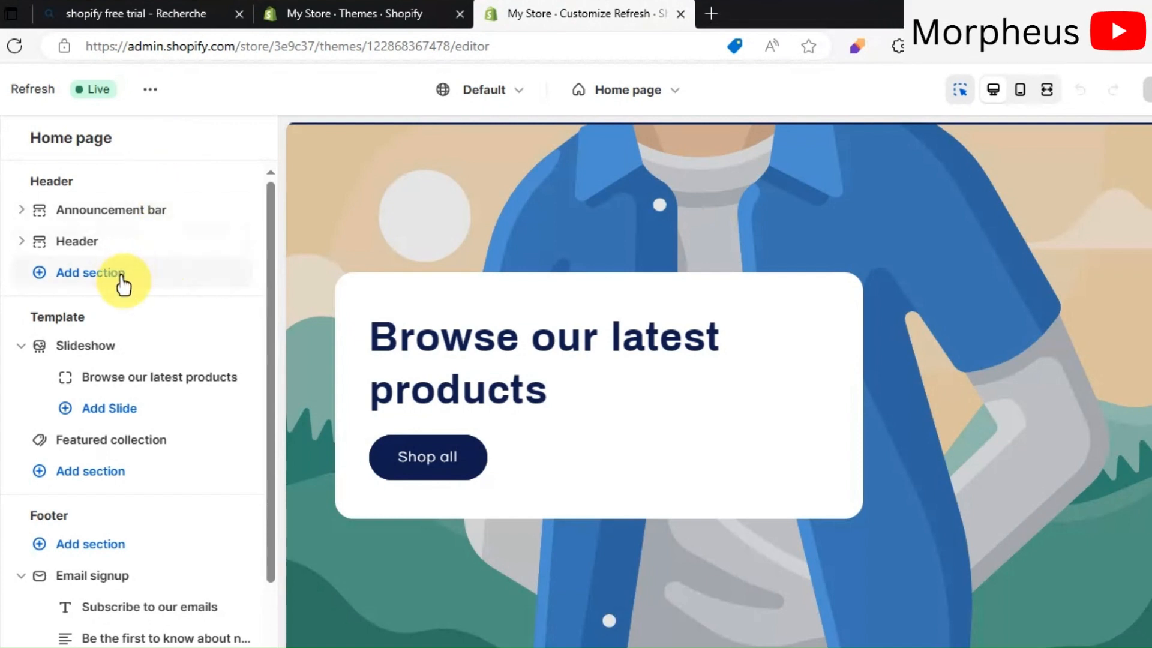
- Go from the Header section to the theme's logo settings, upload 42a23b5dc16ad9b.png and use it as the store logo
click(101, 247)
click(170, 244)
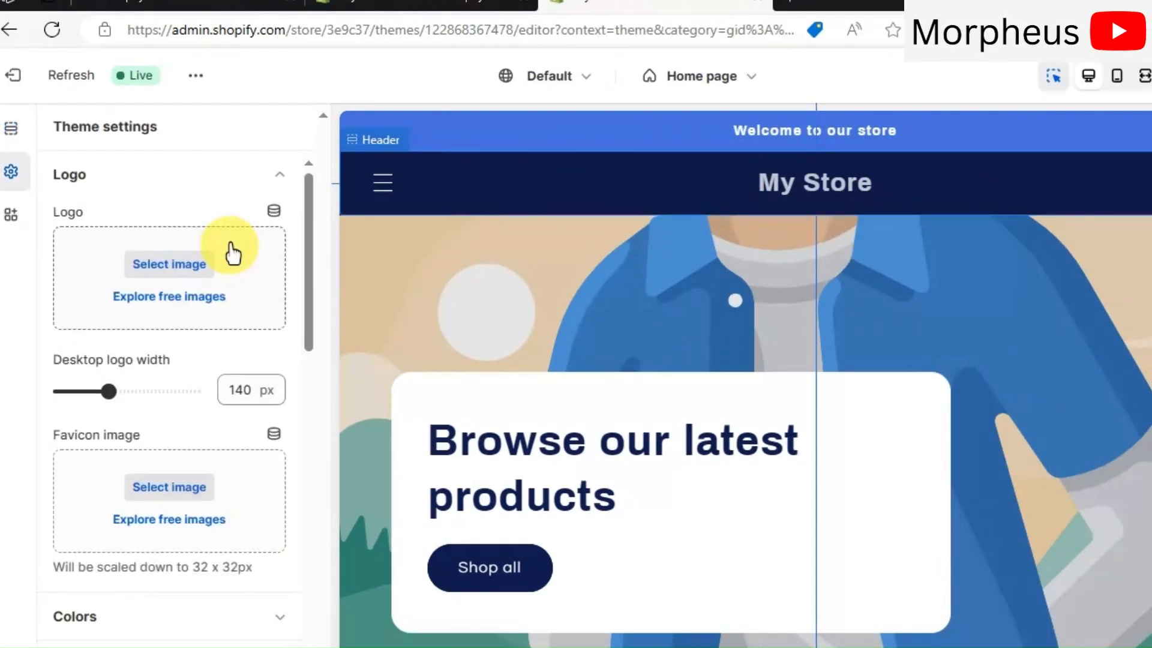
click(190, 264)
click(654, 486)
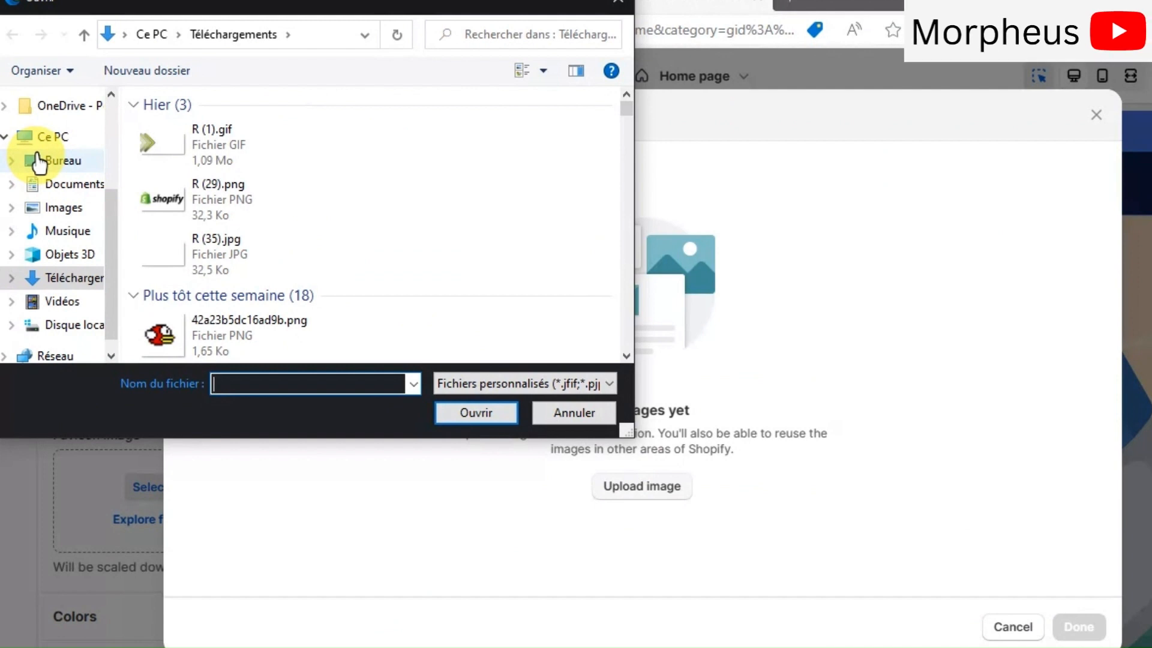
scroll(280, 246, down, 5)
scroll(404, 245, up, 2)
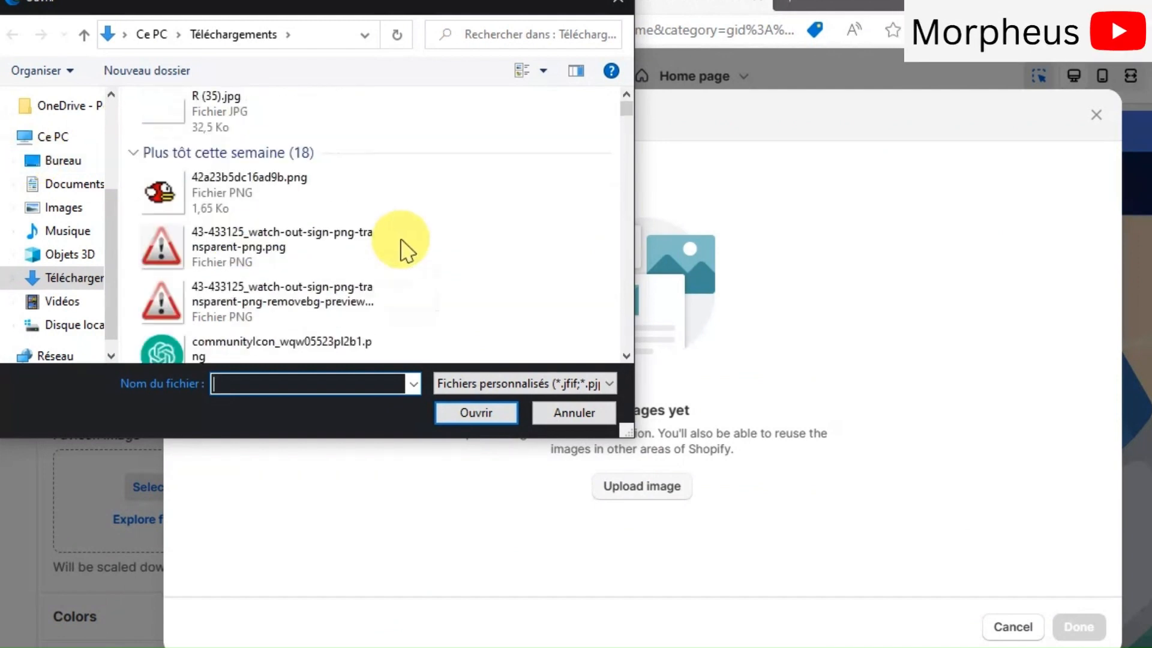
double_click(252, 178)
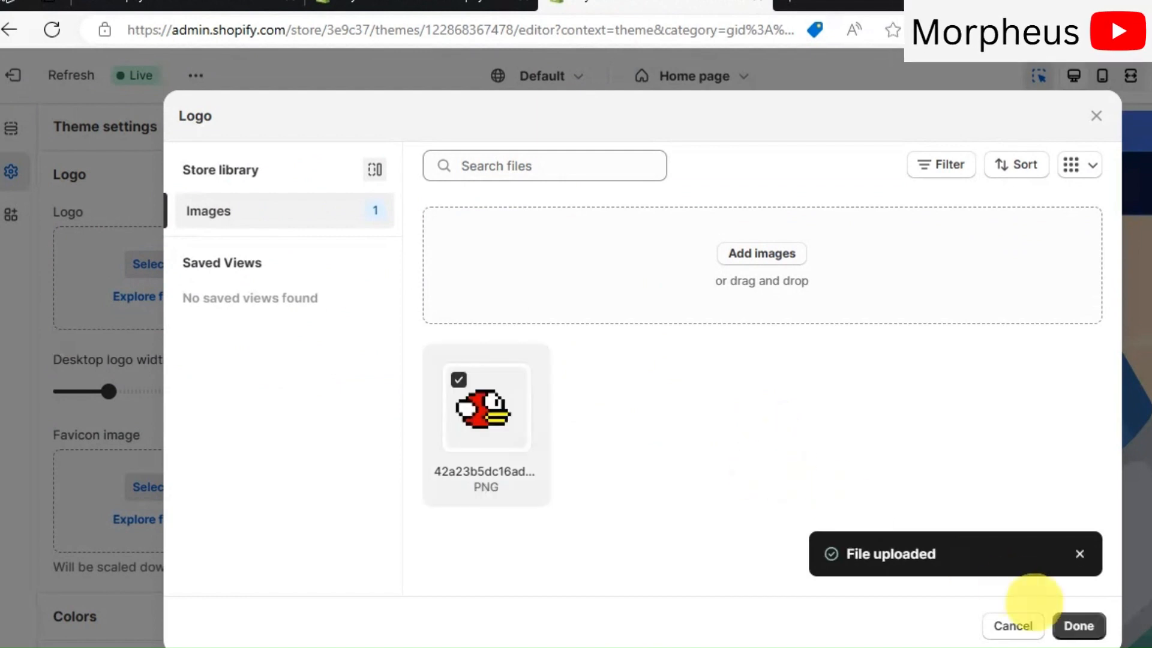
click(1079, 626)
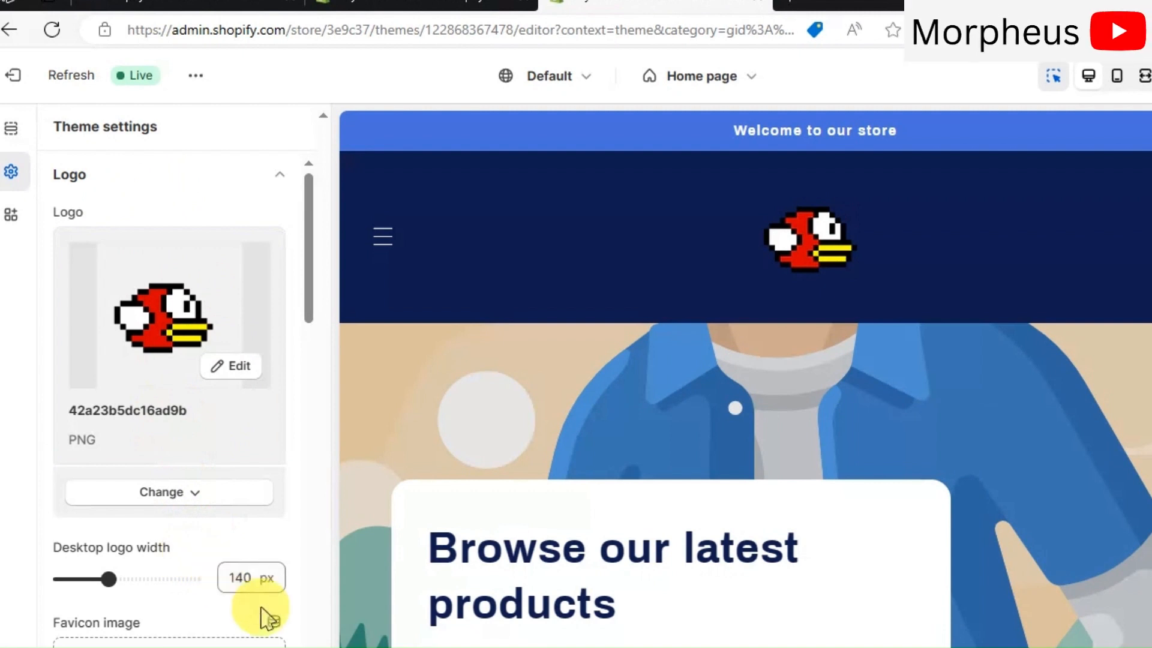
- Look through the theme's logo settings, including the options for changing the logo image, the desktop logo width and the favicon image
scroll(207, 501, down, 3)
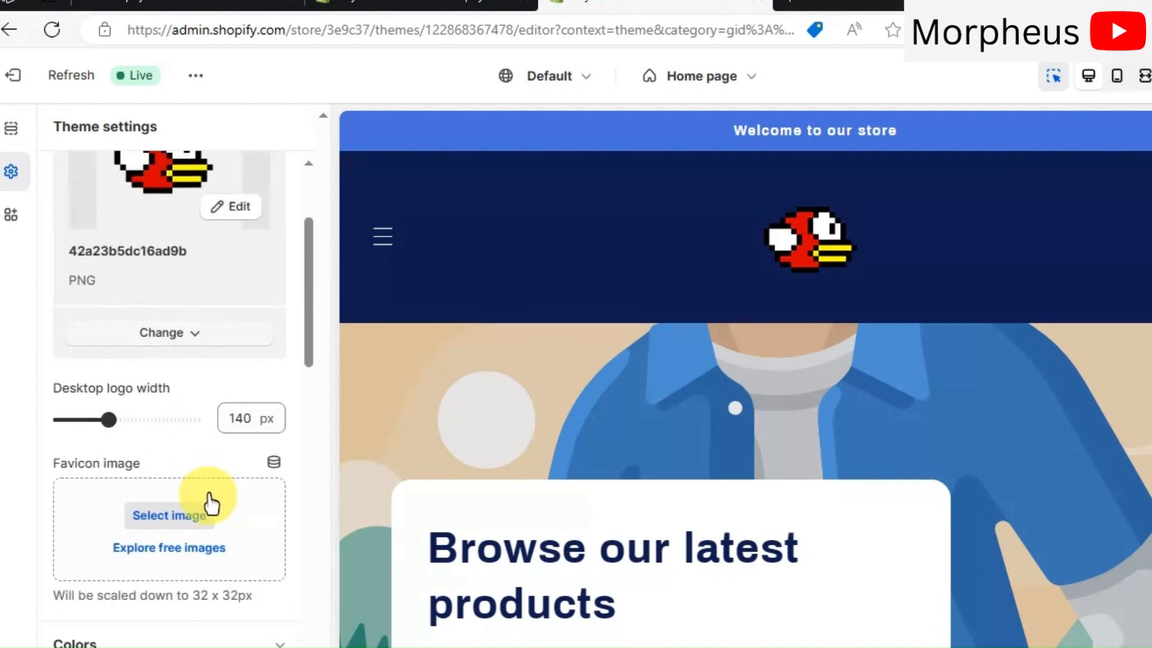
click(195, 332)
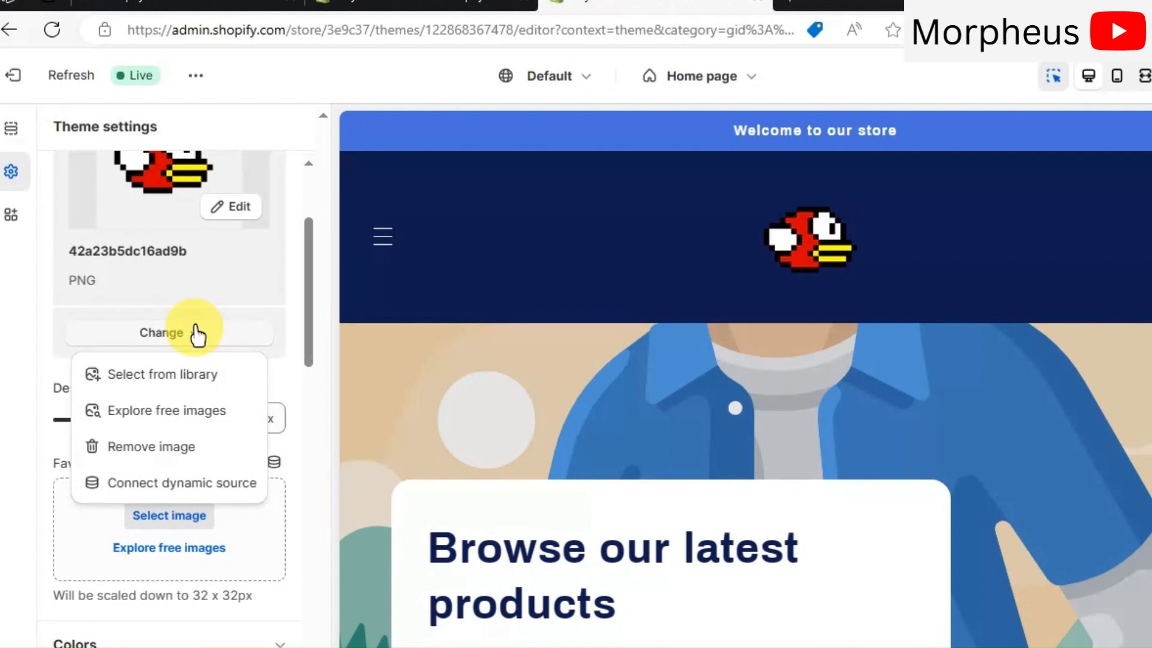
click(196, 334)
scroll(204, 438, down, 3)
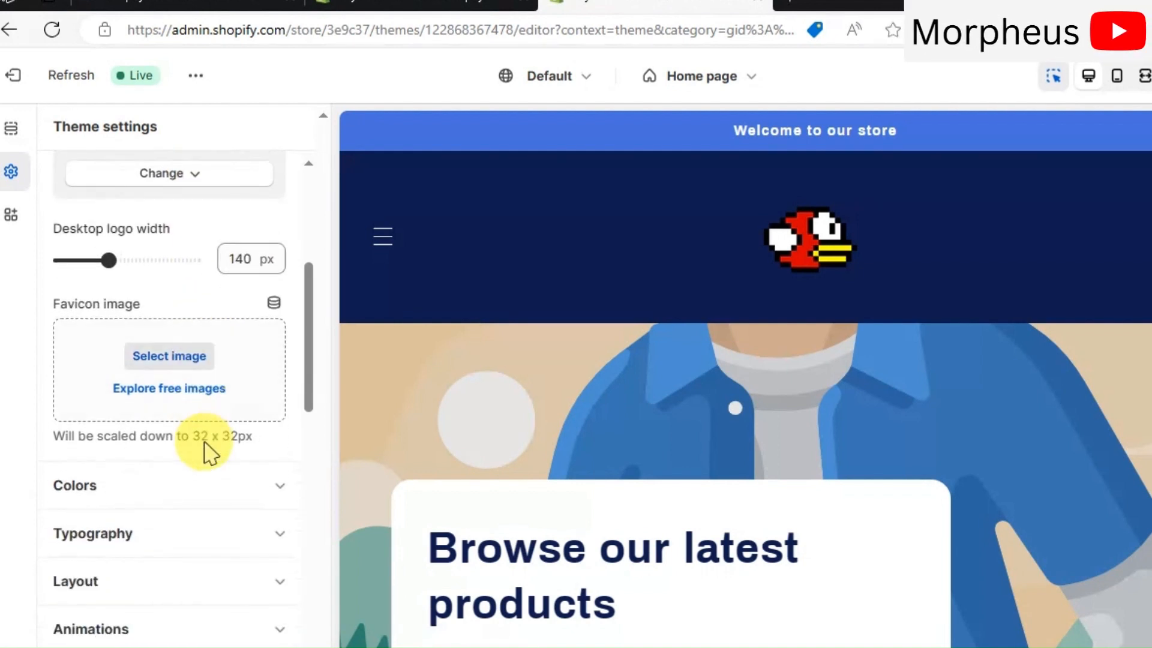
scroll(200, 453, up, 6)
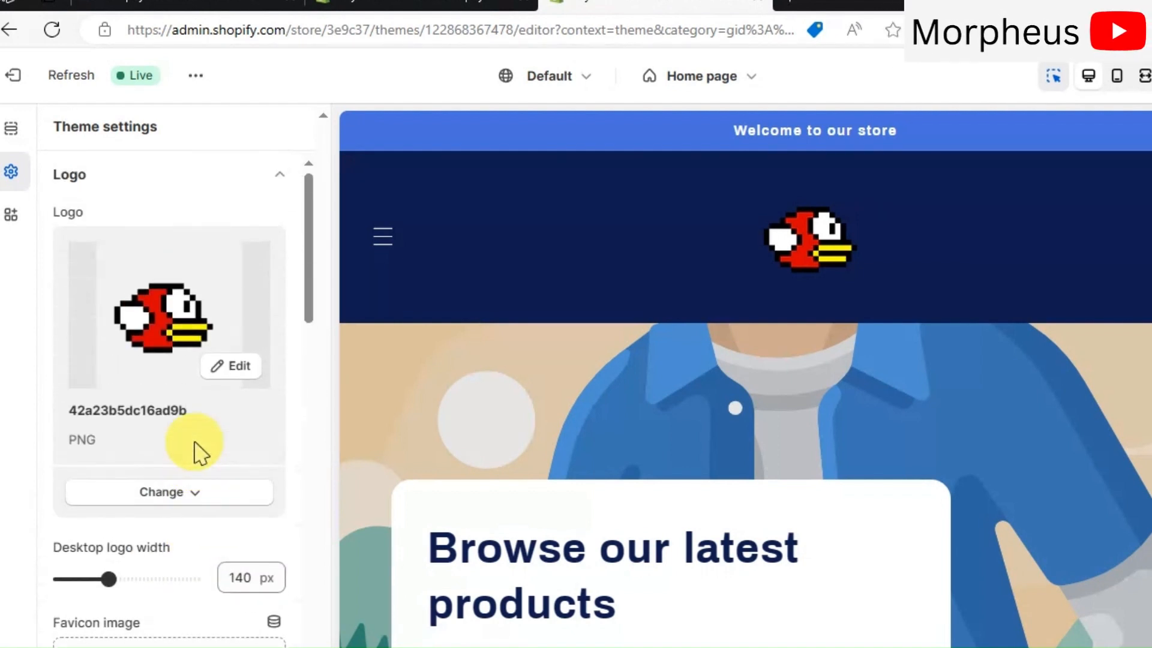
click(188, 497)
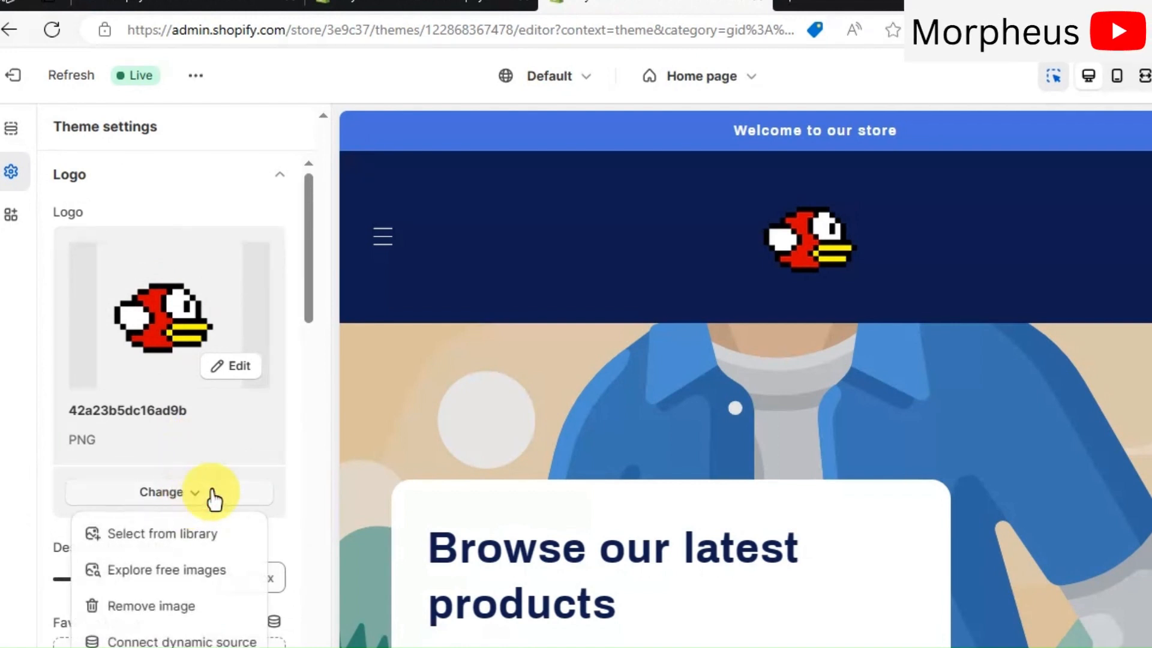
click(213, 498)
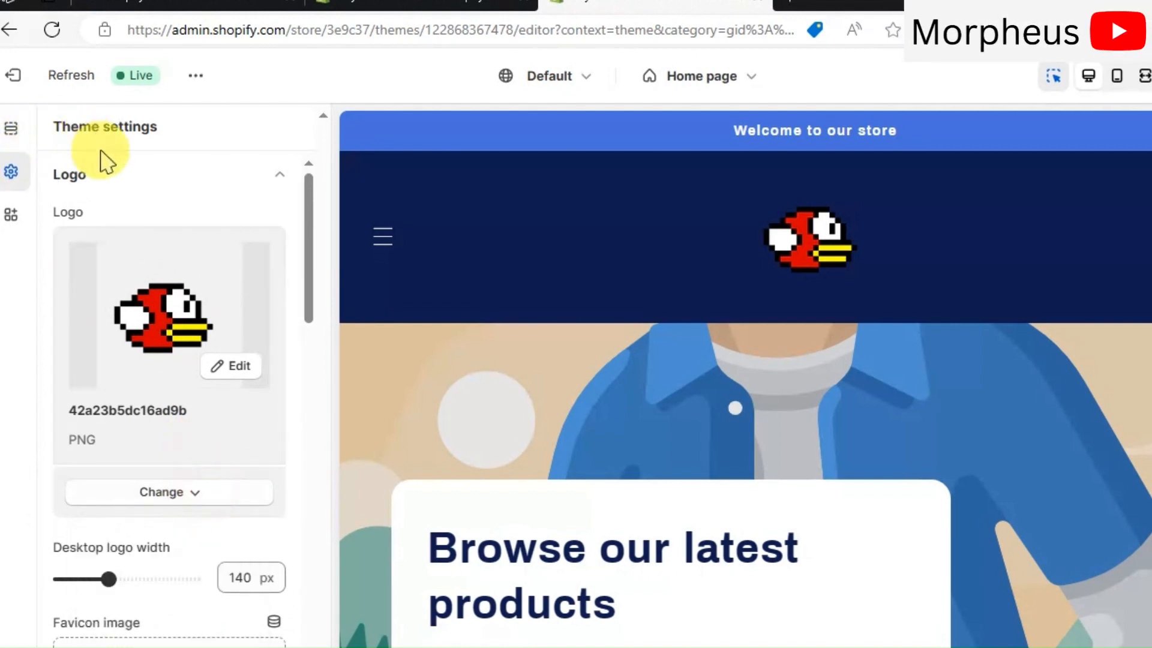
click(186, 179)
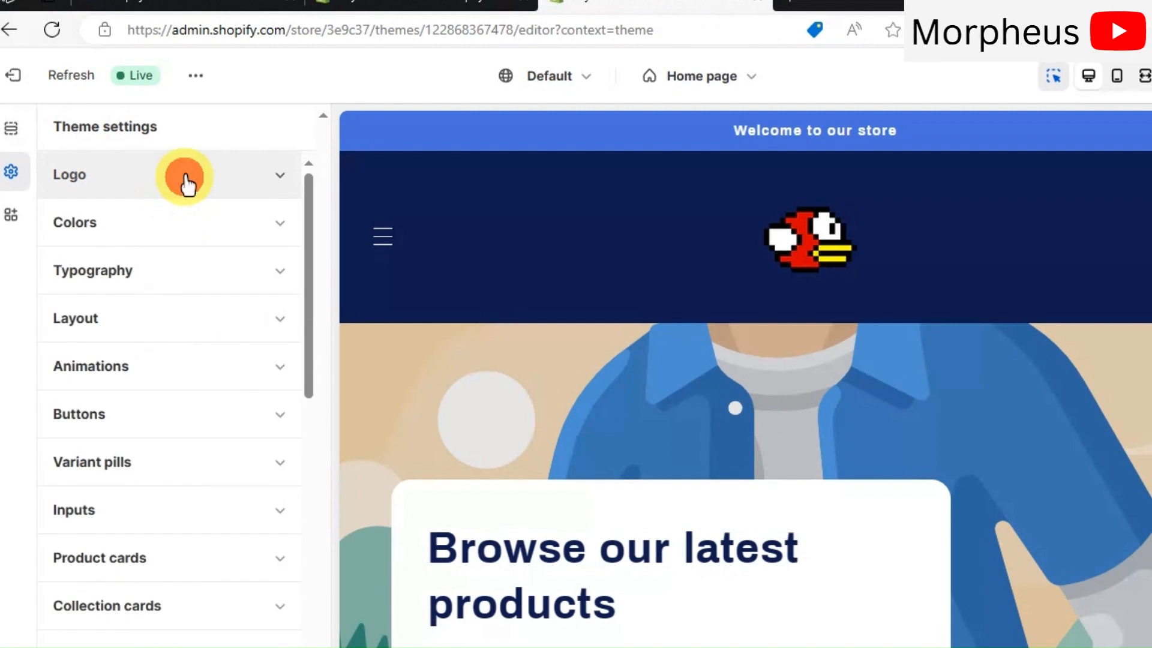
click(202, 182)
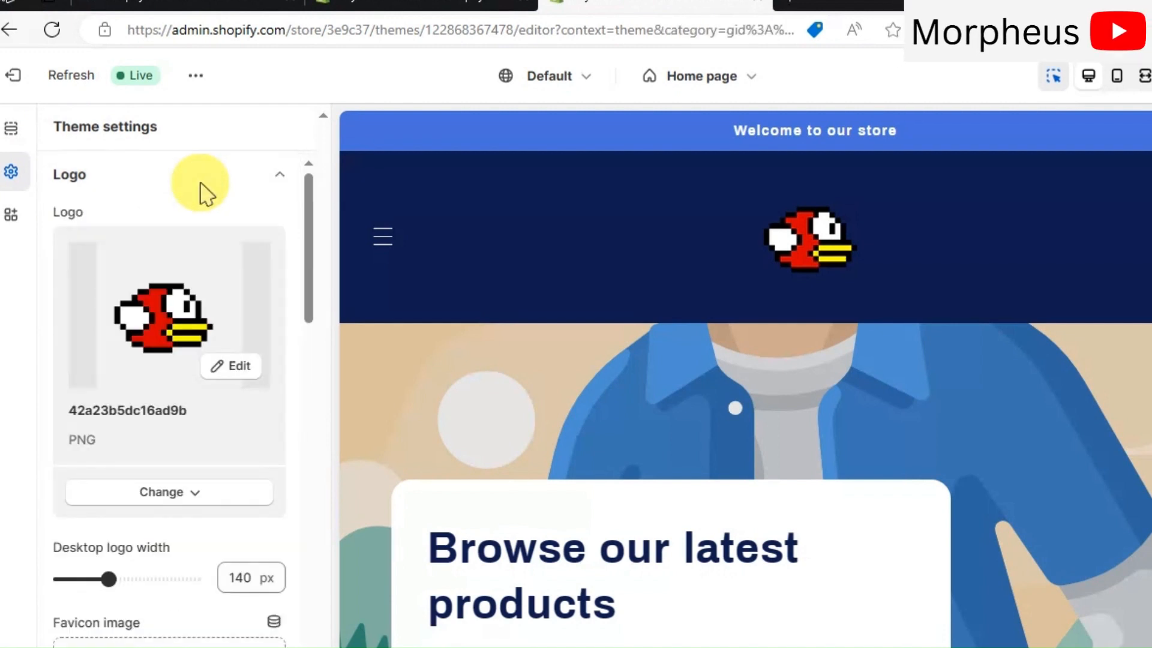
- Open the Header section's settings from the home page sections and set the desktop logo position to Top left
click(11, 133)
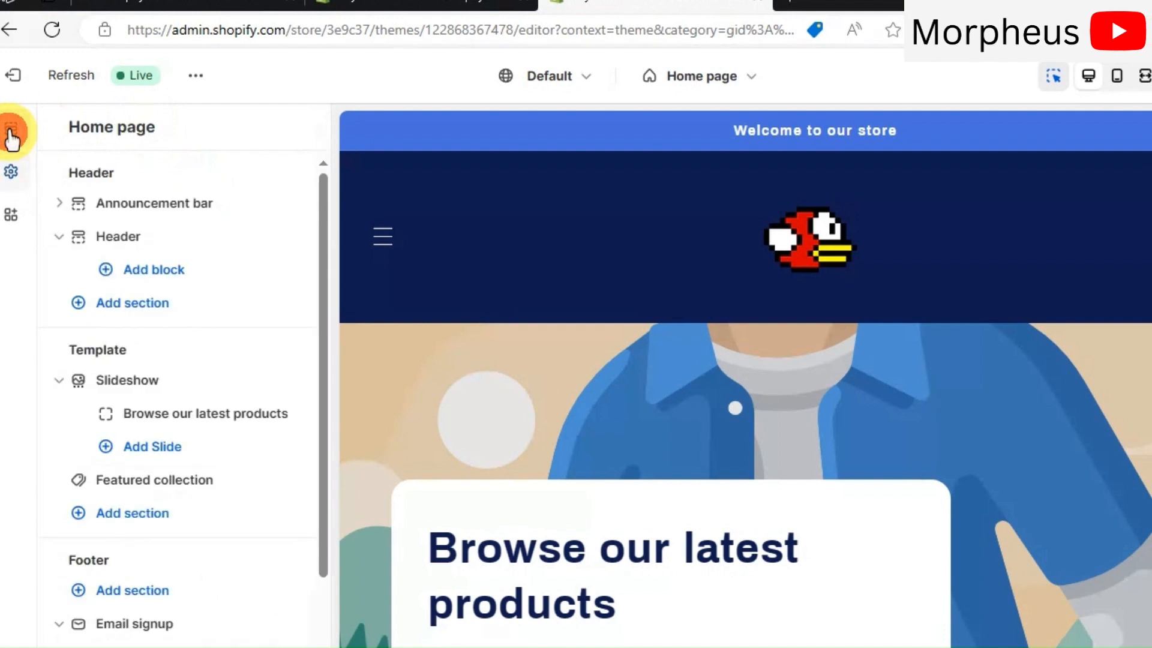
click(103, 236)
click(209, 216)
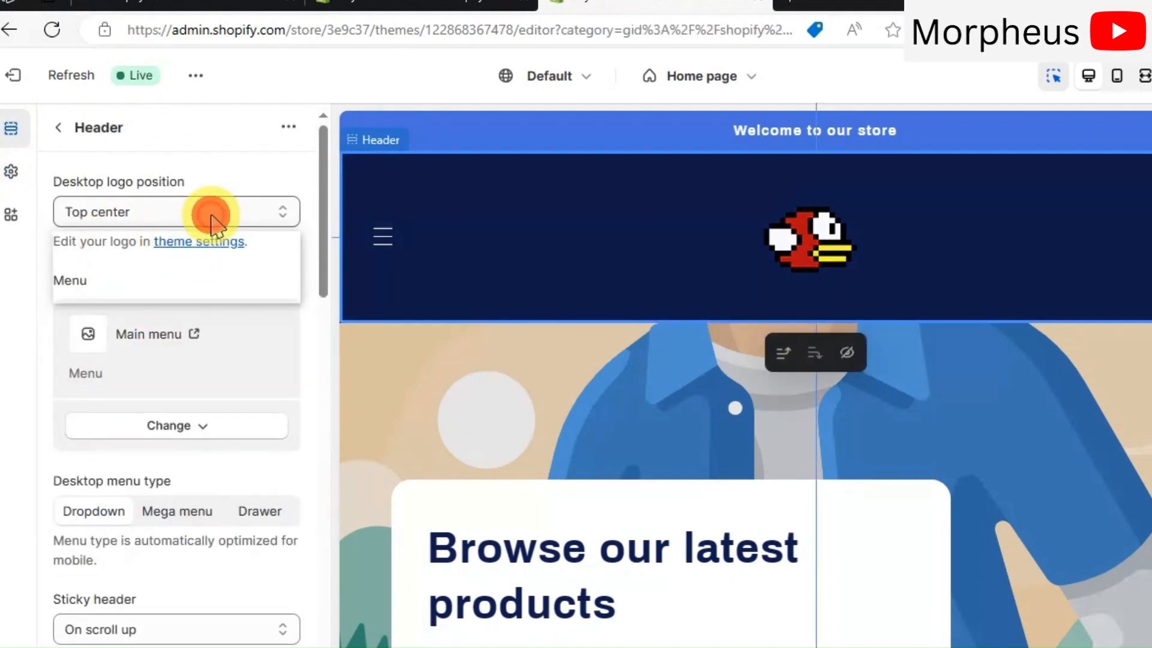
click(172, 242)
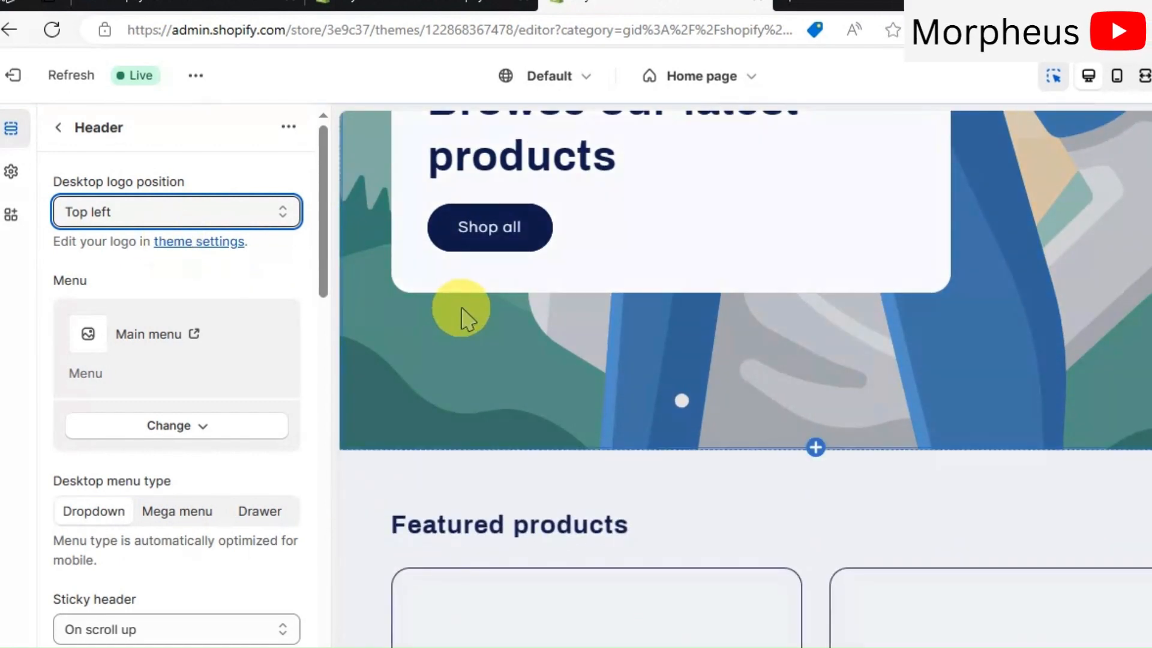
scroll(461, 309, up, 6)
scroll(462, 309, down, 2)
scroll(463, 317, up, 3)
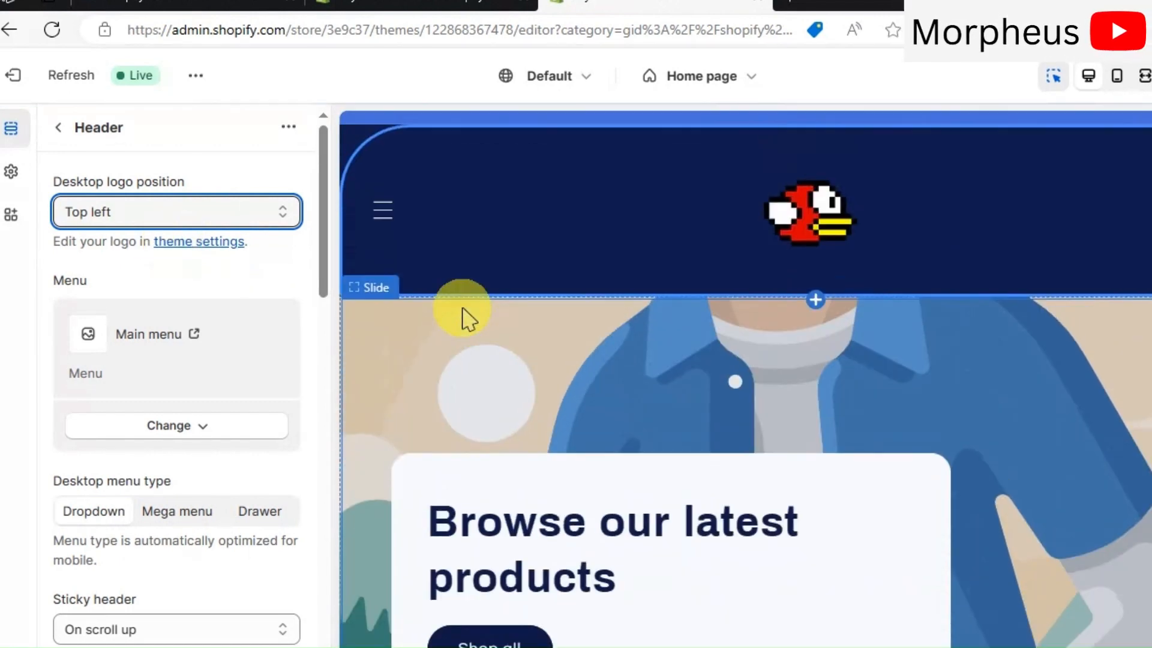
- Try the Top center desktop logo position for the header and change it to Middle center
click(241, 207)
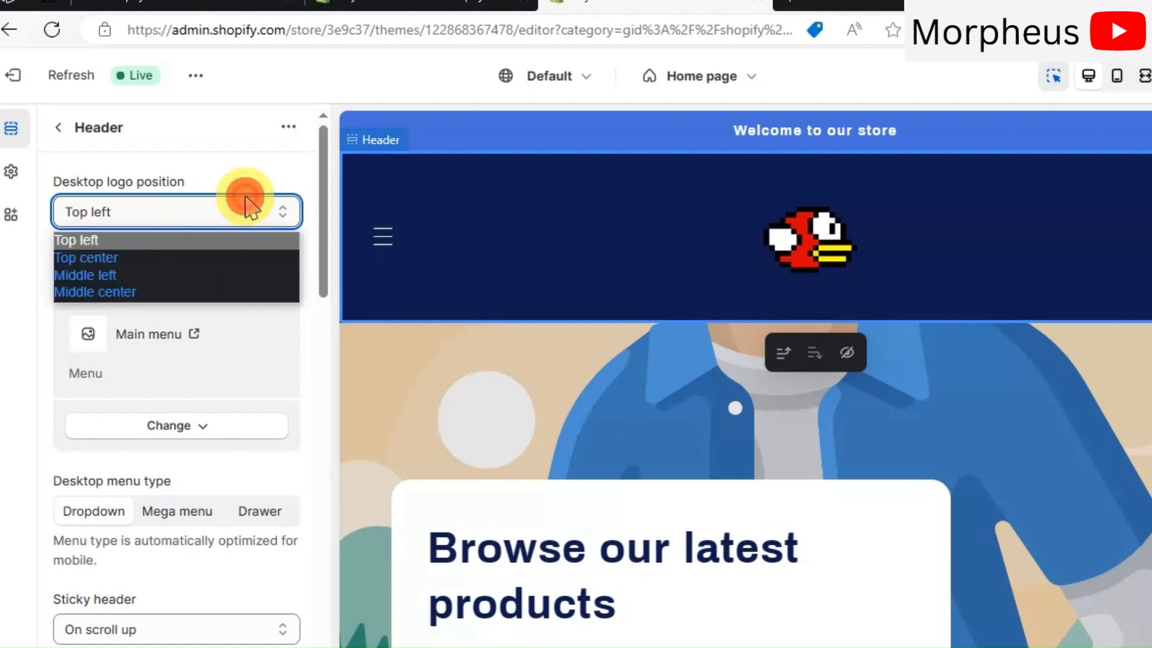
click(195, 256)
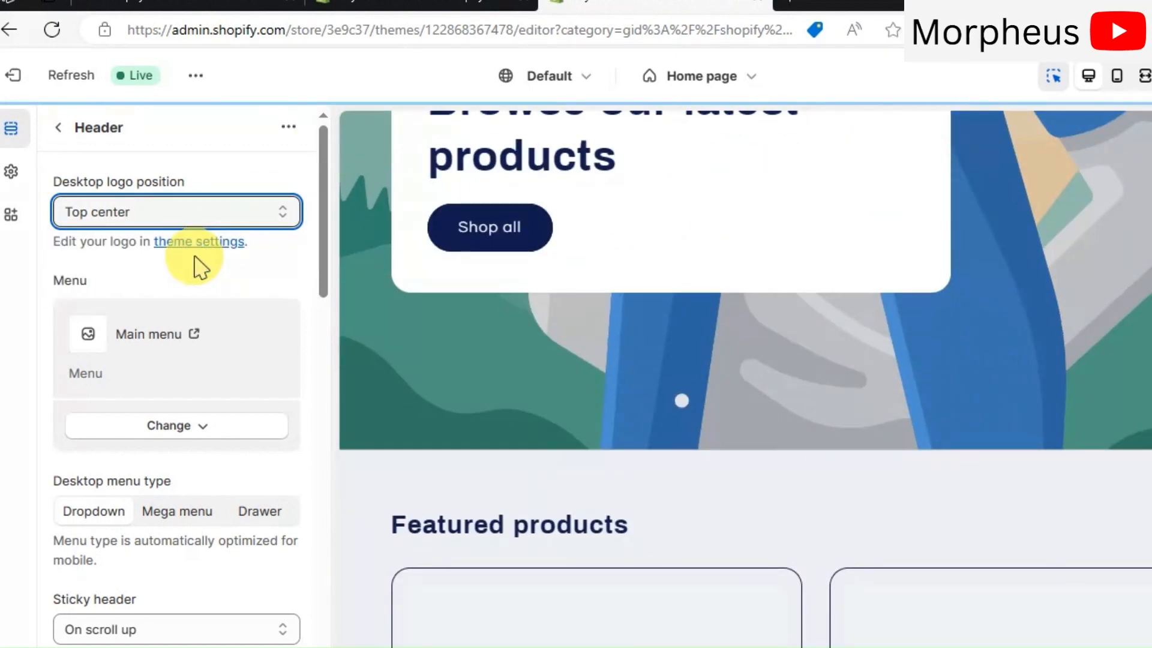
scroll(463, 288, up, 5)
click(216, 213)
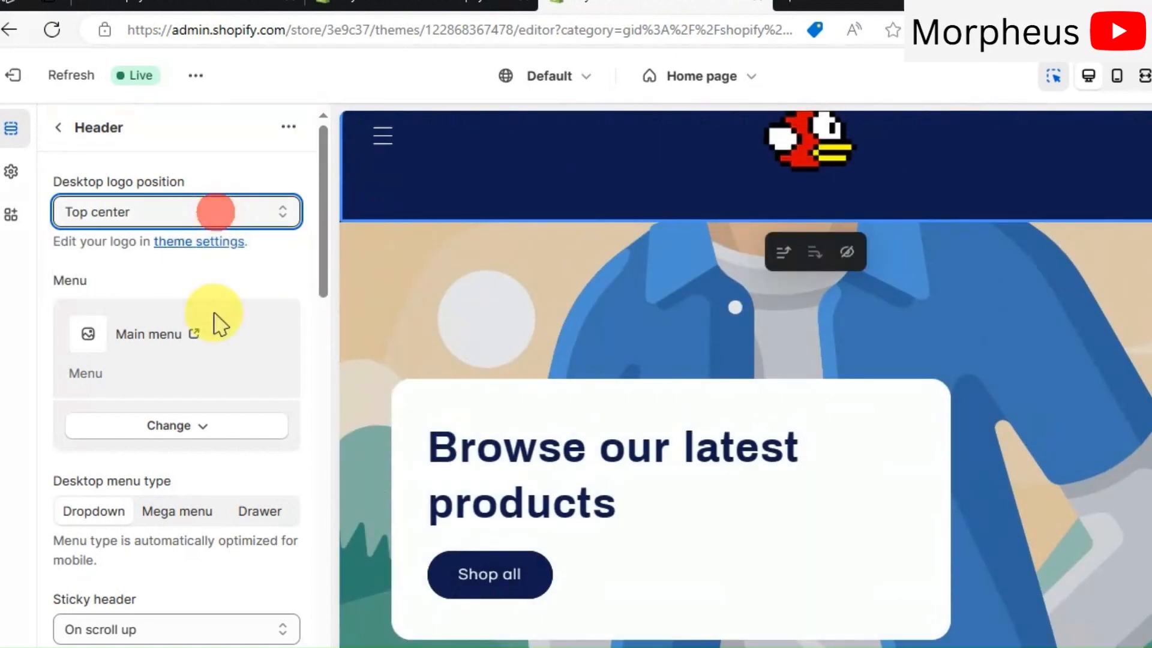
click(218, 222)
click(198, 292)
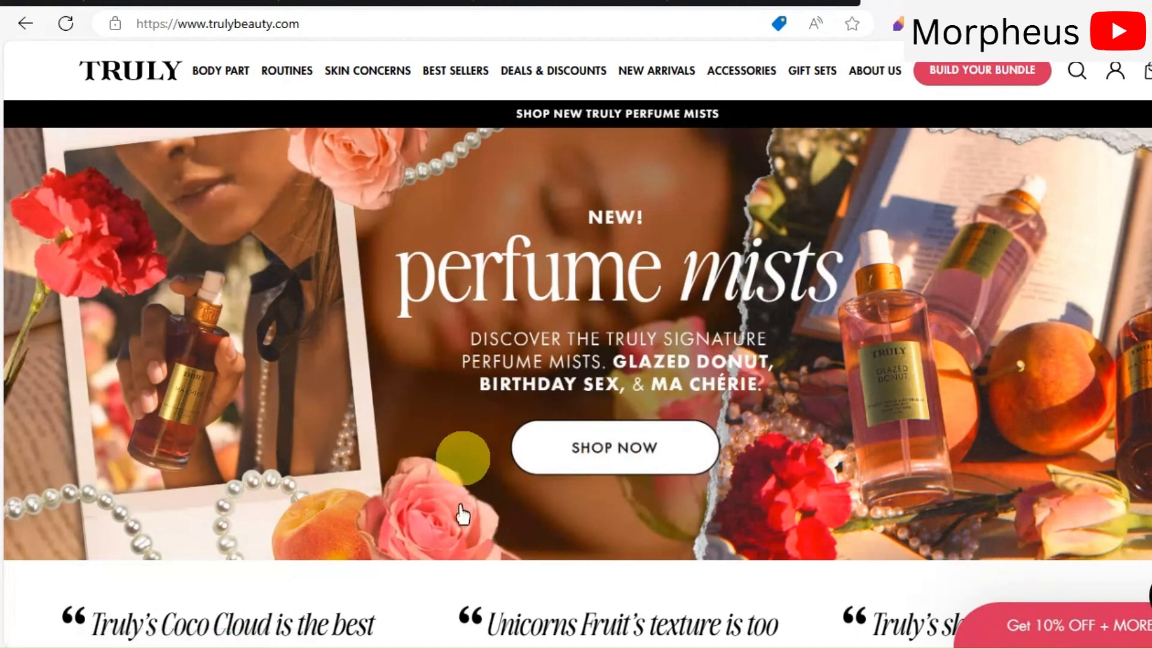
- Examine the layout of the Truly Beauty store's home page down to its footer and return to the Refresh theme editor
scroll(437, 403, down, 15)
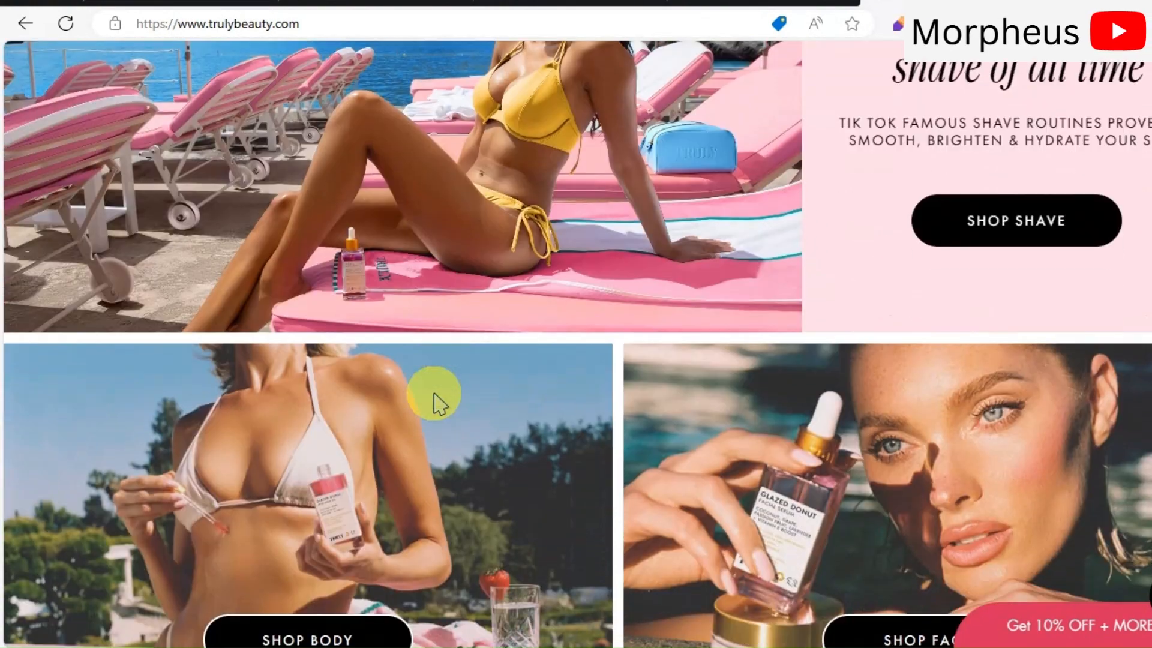
scroll(437, 403, down, 15)
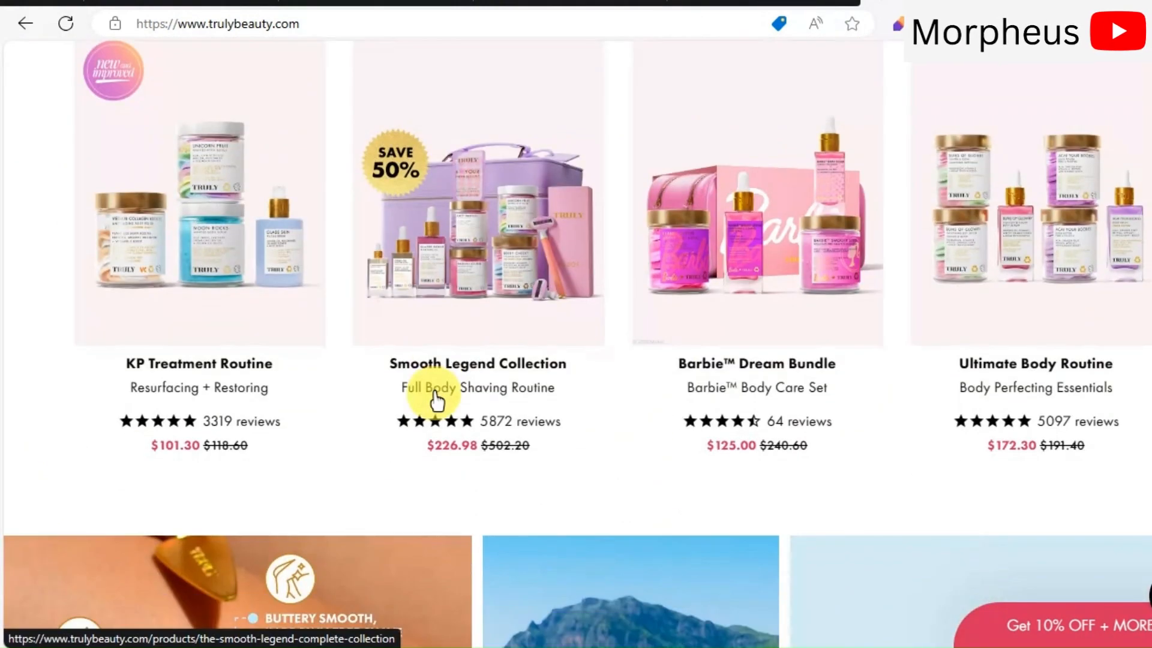
scroll(437, 401, down, 9)
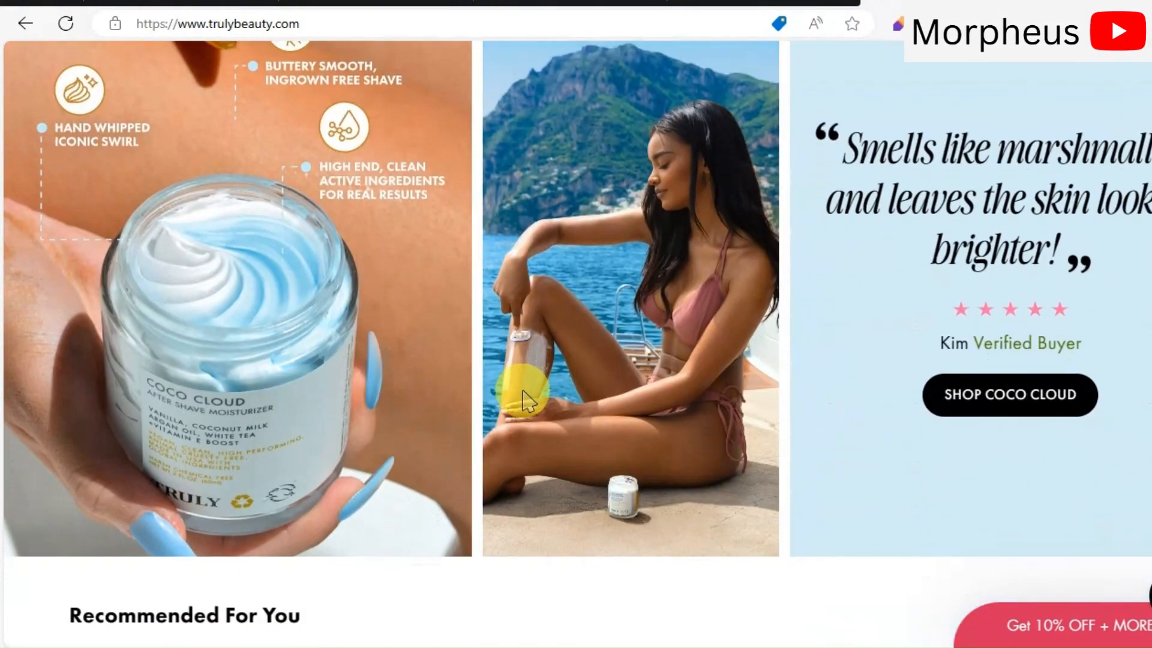
scroll(524, 401, down, 15)
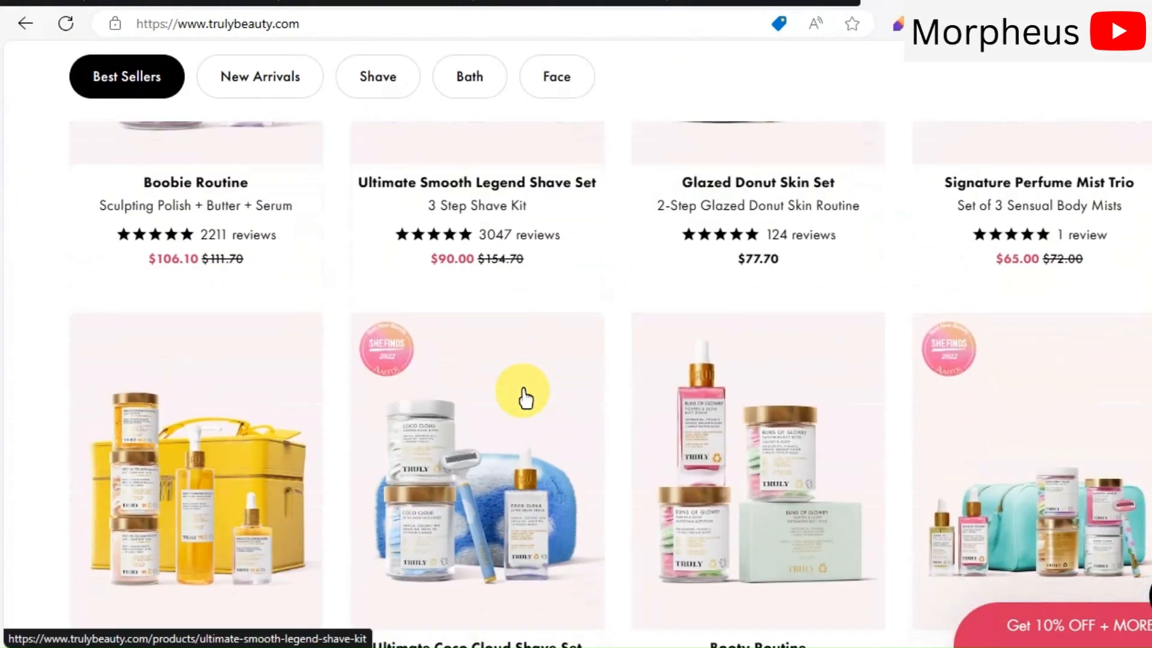
scroll(524, 396, down, 15)
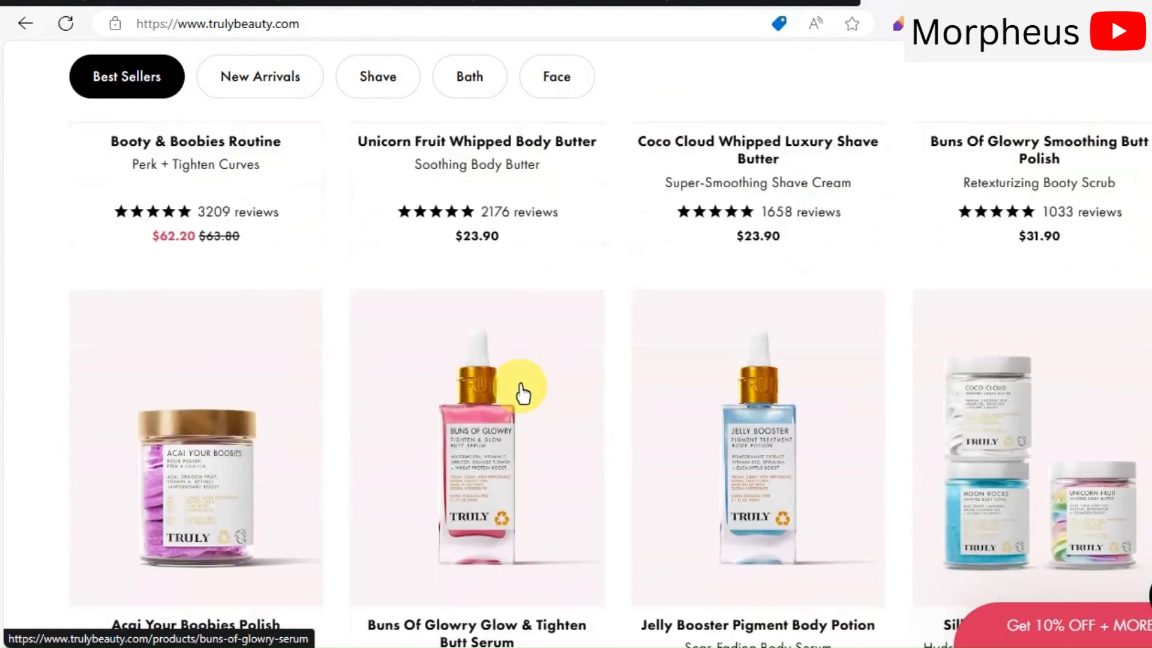
scroll(523, 393, down, 15)
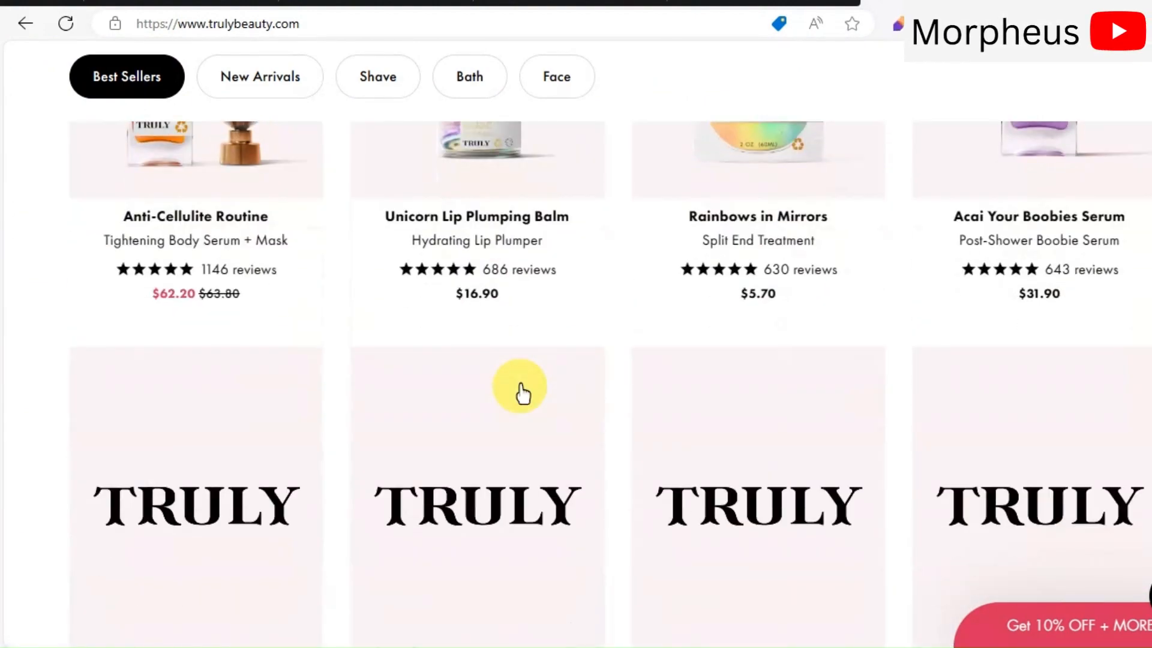
scroll(522, 393, down, 15)
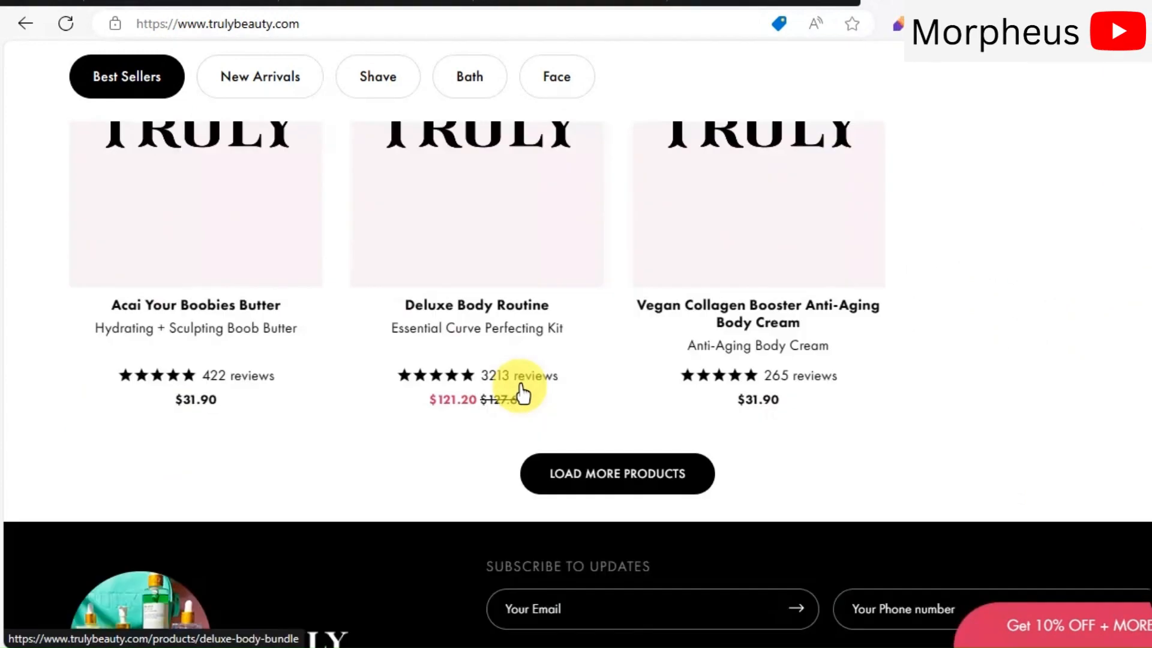
scroll(519, 387, down, 5)
scroll(516, 385, up, 10)
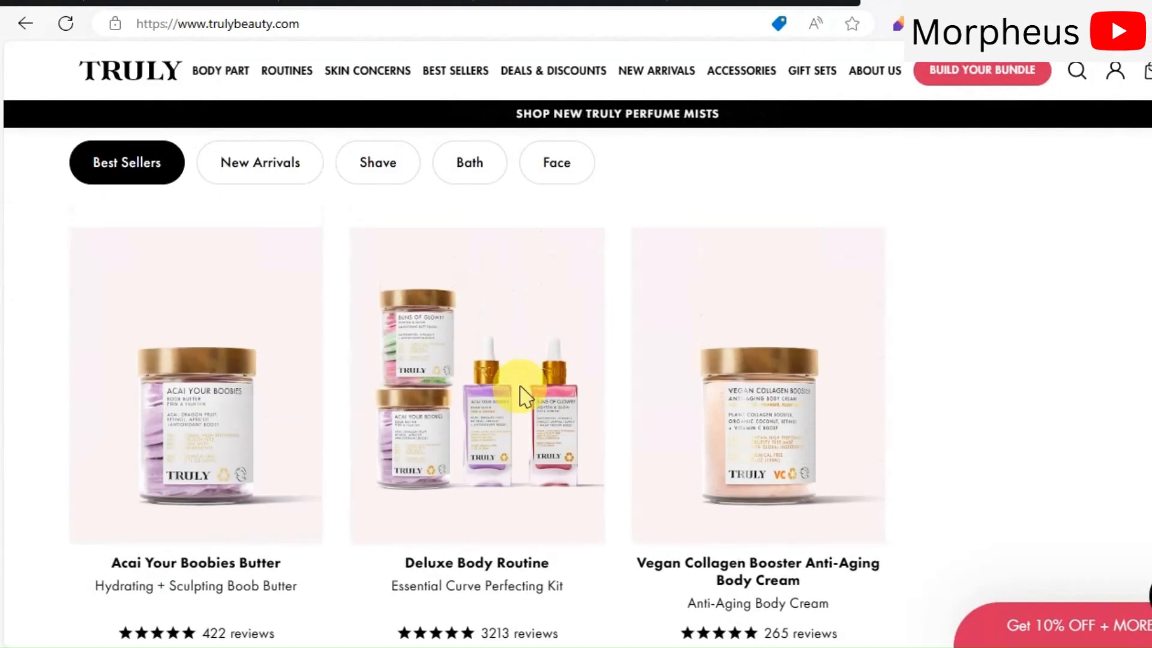
click(400, 4)
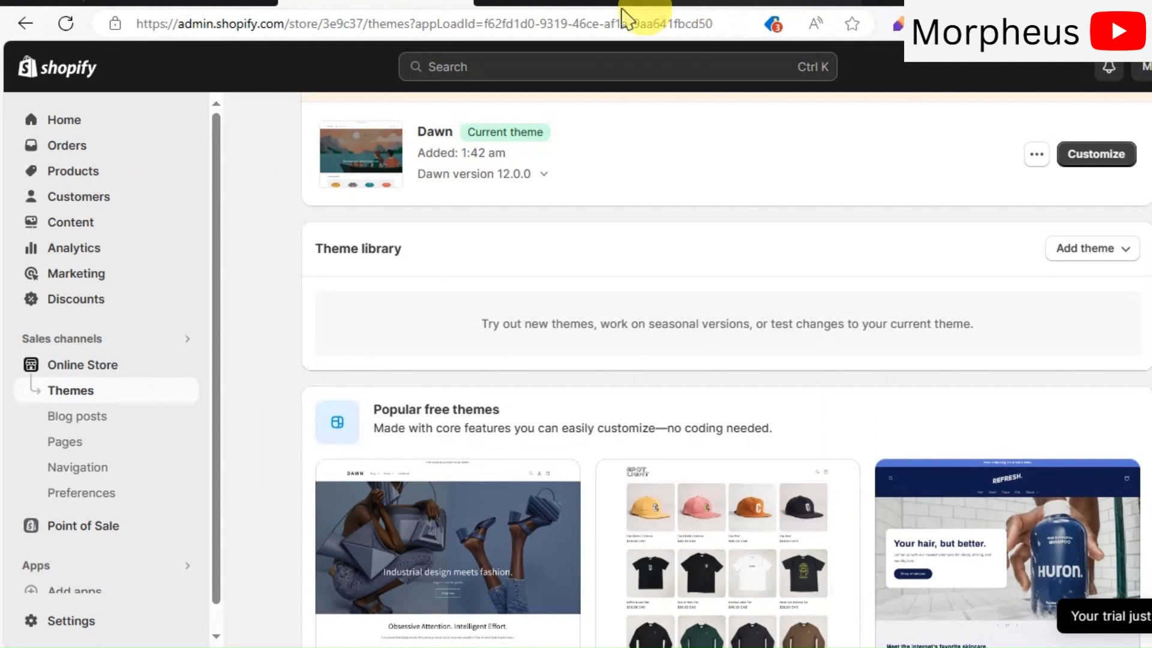
click(609, 11)
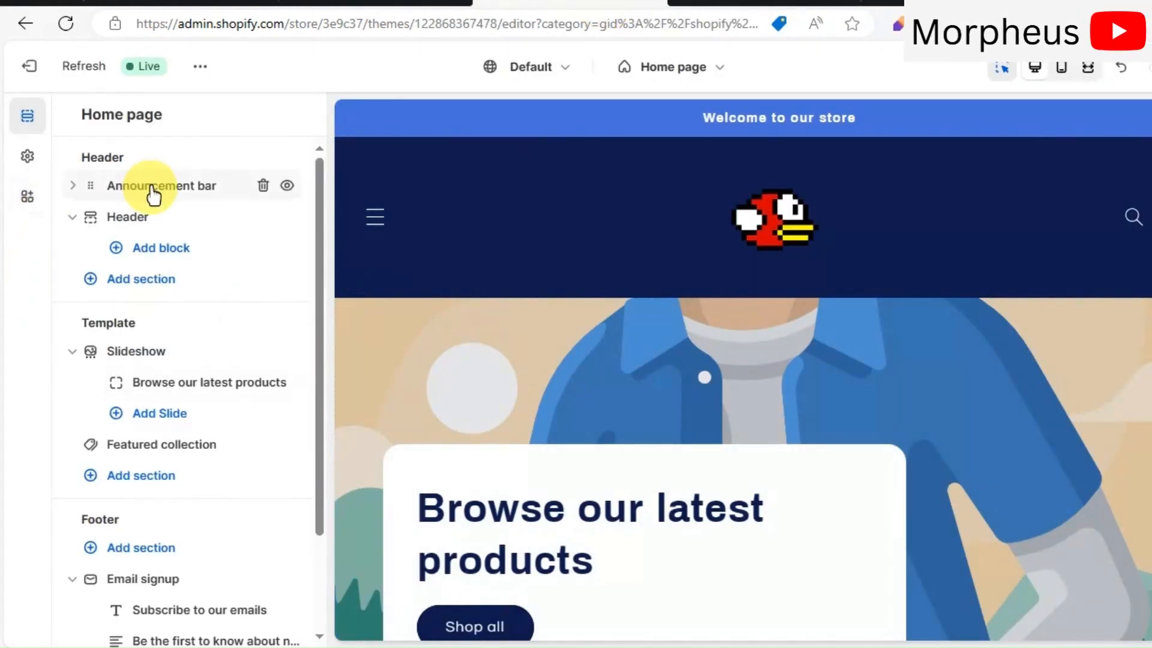
- Open the Header section's settings and, from there, review the theme's logo settings
click(149, 223)
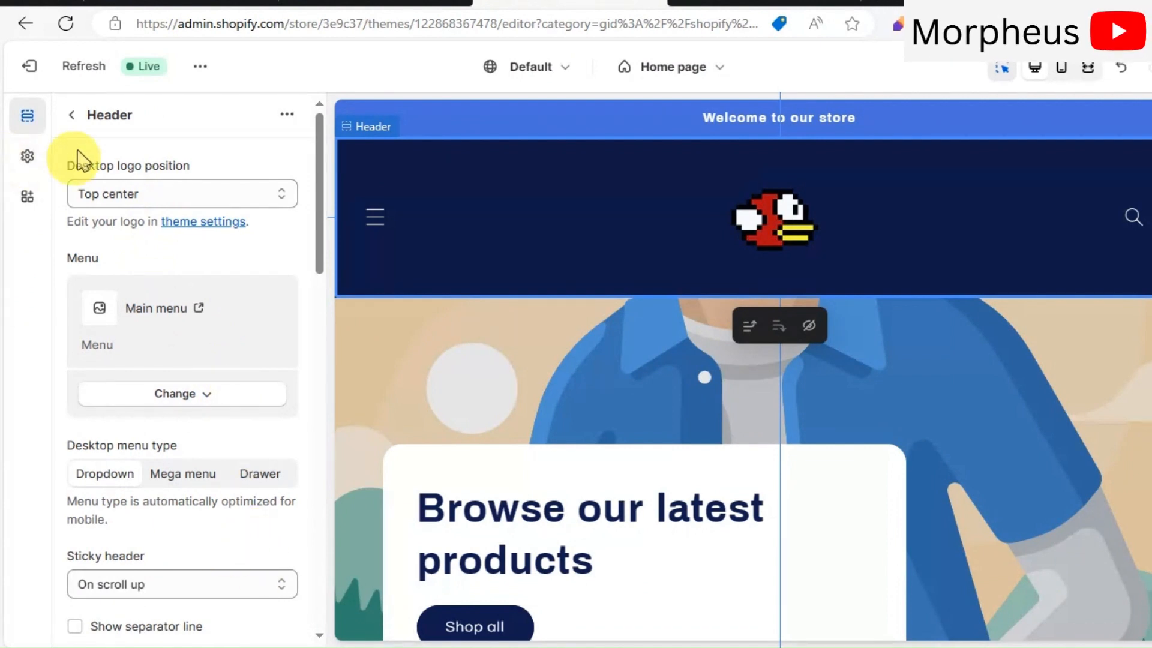
click(176, 223)
scroll(223, 393, down, 5)
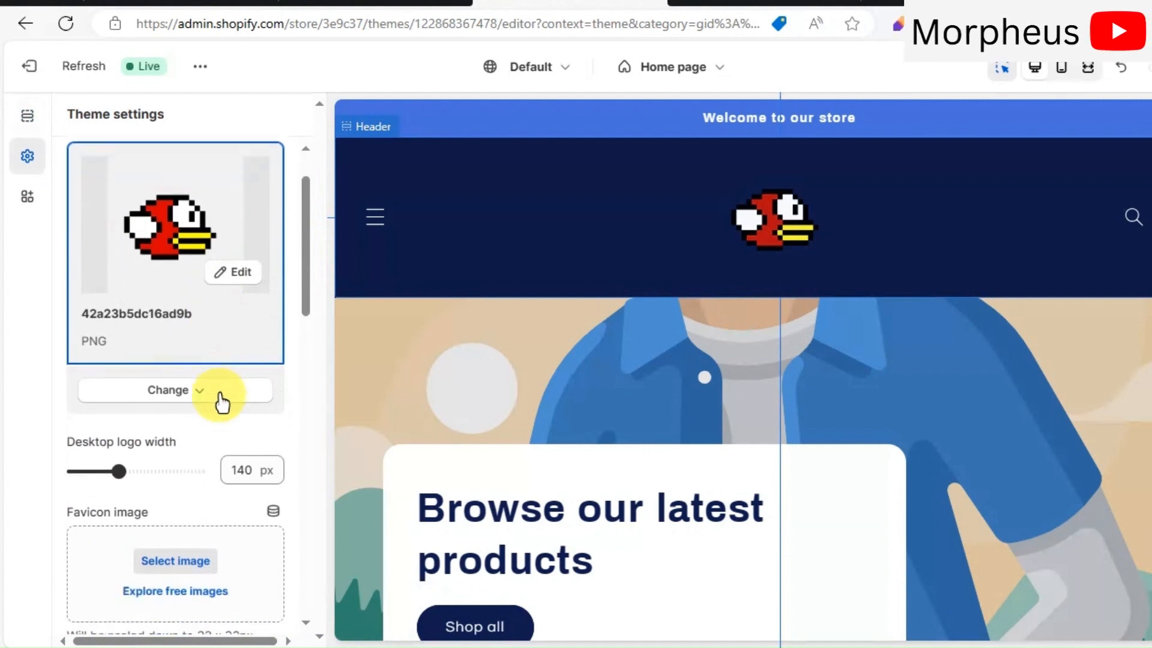
scroll(231, 427, up, 5)
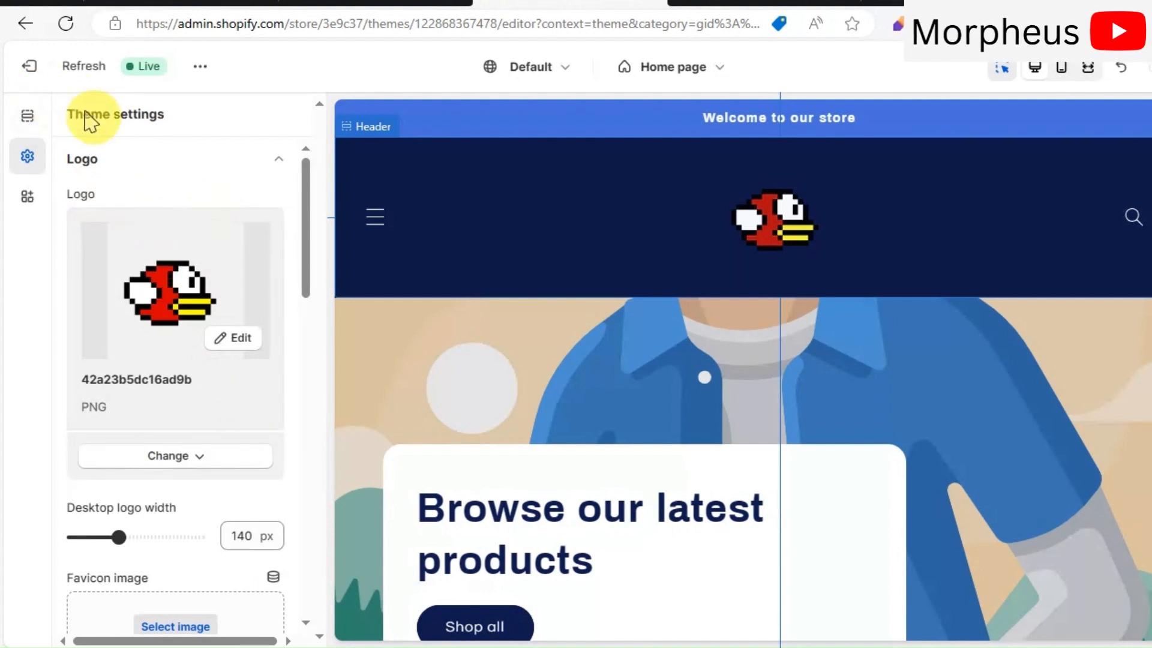
- Return to the home page sections and look through the Announcement bar's settings, including its color scheme
click(24, 116)
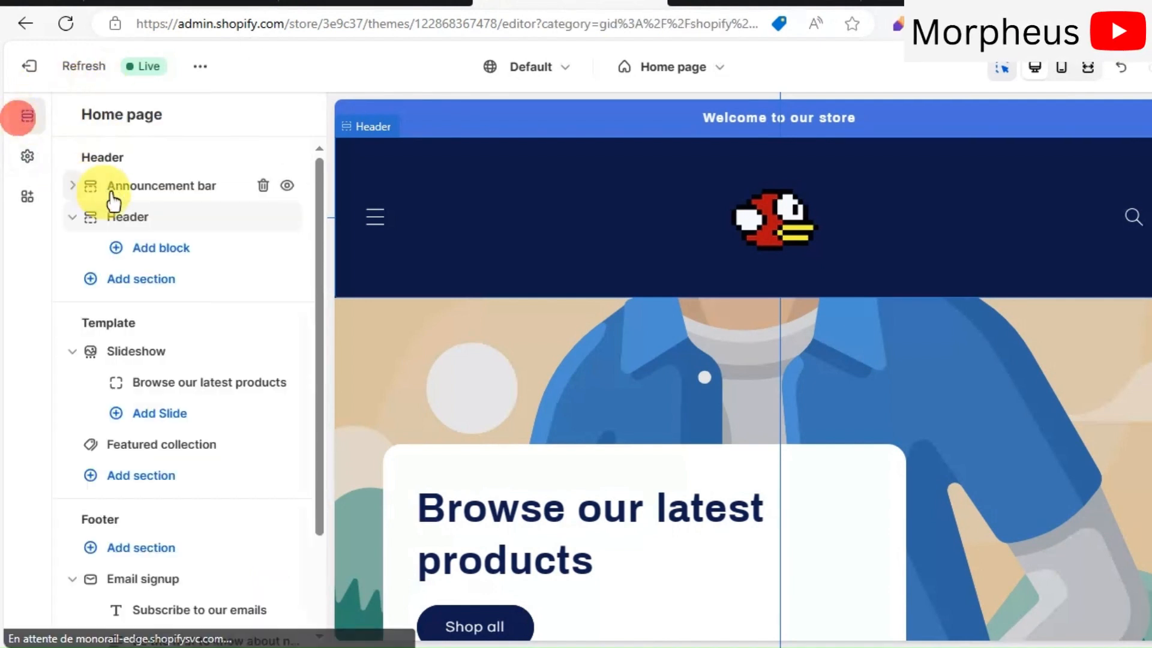
click(158, 192)
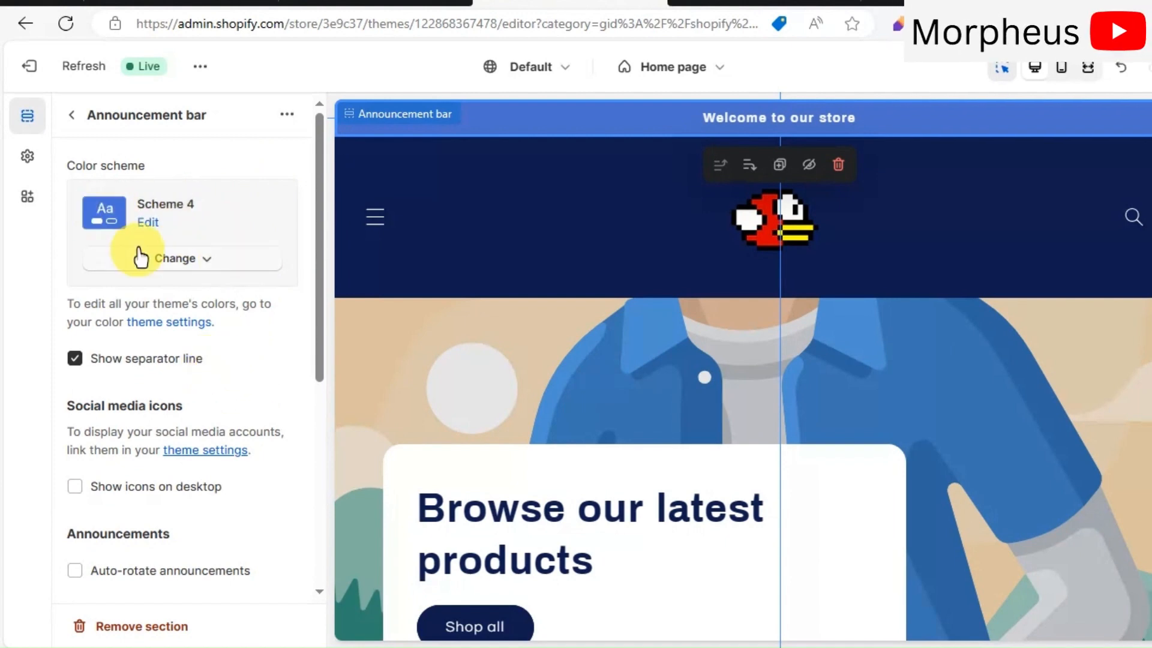
scroll(147, 258, down, 1)
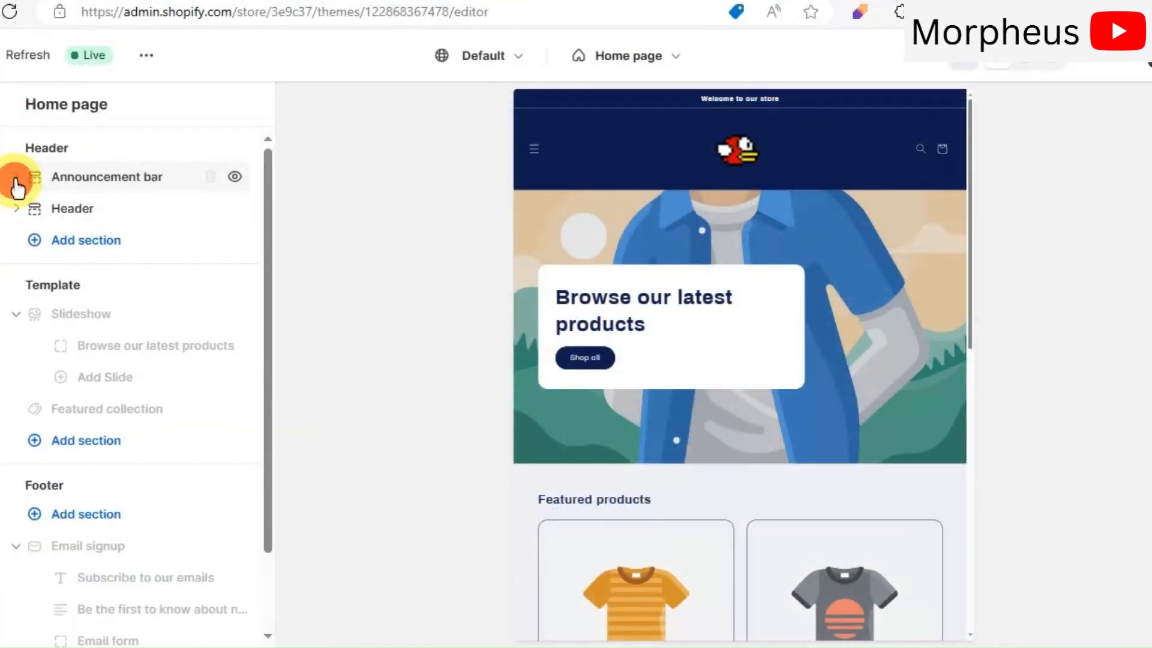
- Change the announcement bar's text to "free shipping worldwide", save the changes and return to the home page sections
click(16, 180)
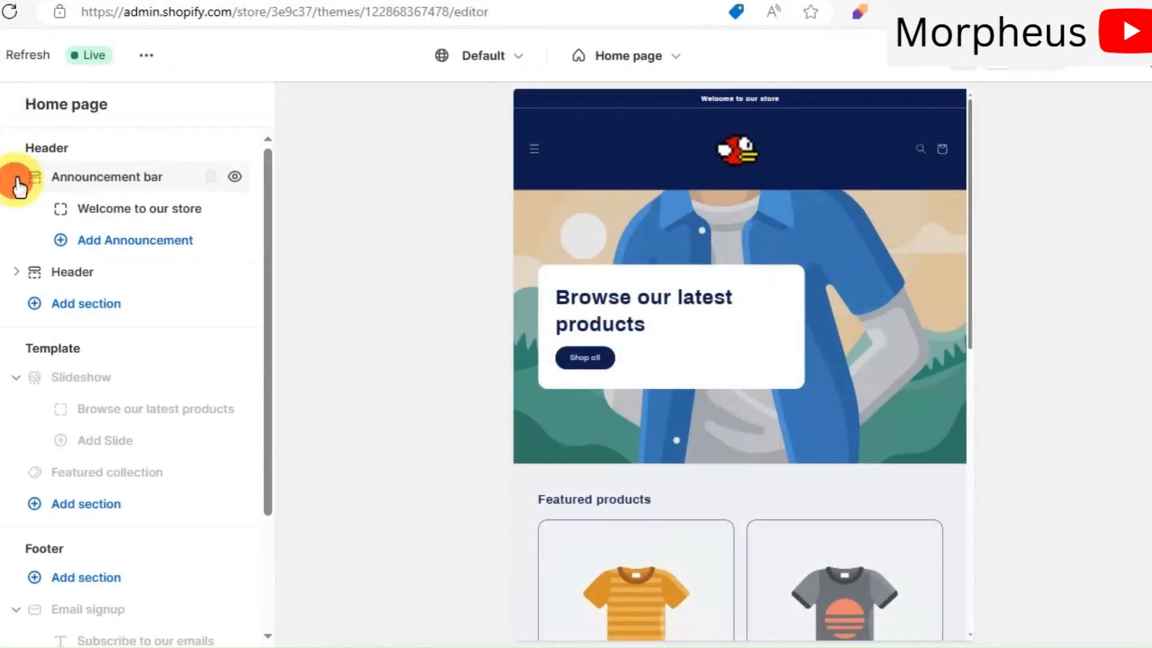
click(142, 210)
click(168, 188)
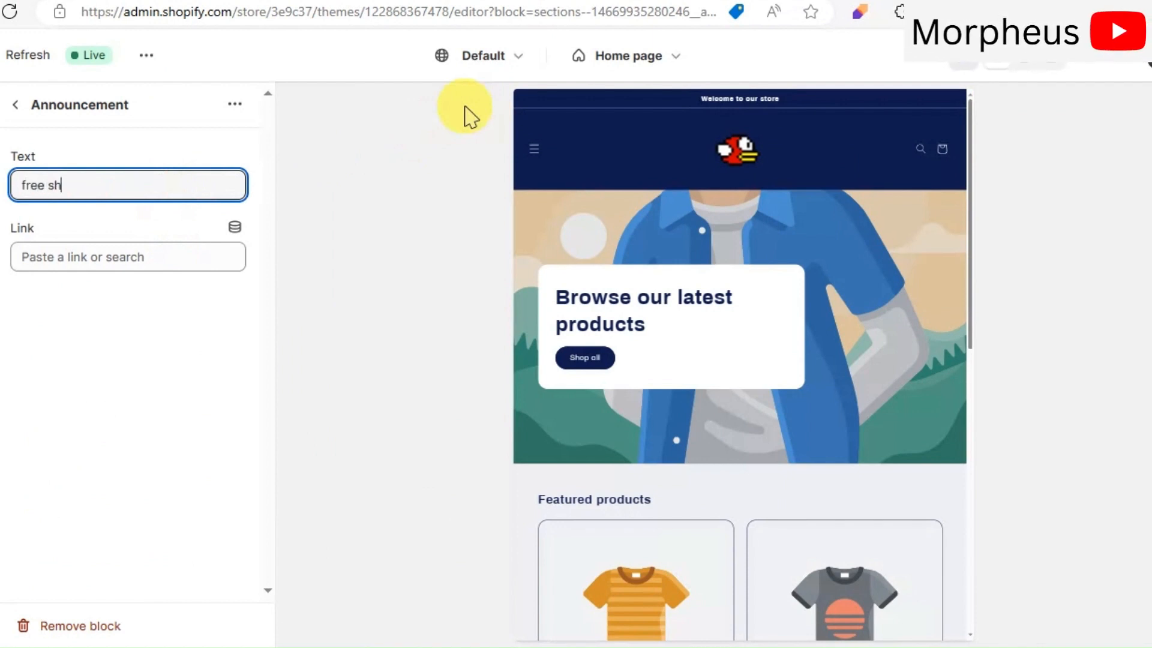
text(free shipping worldwide)
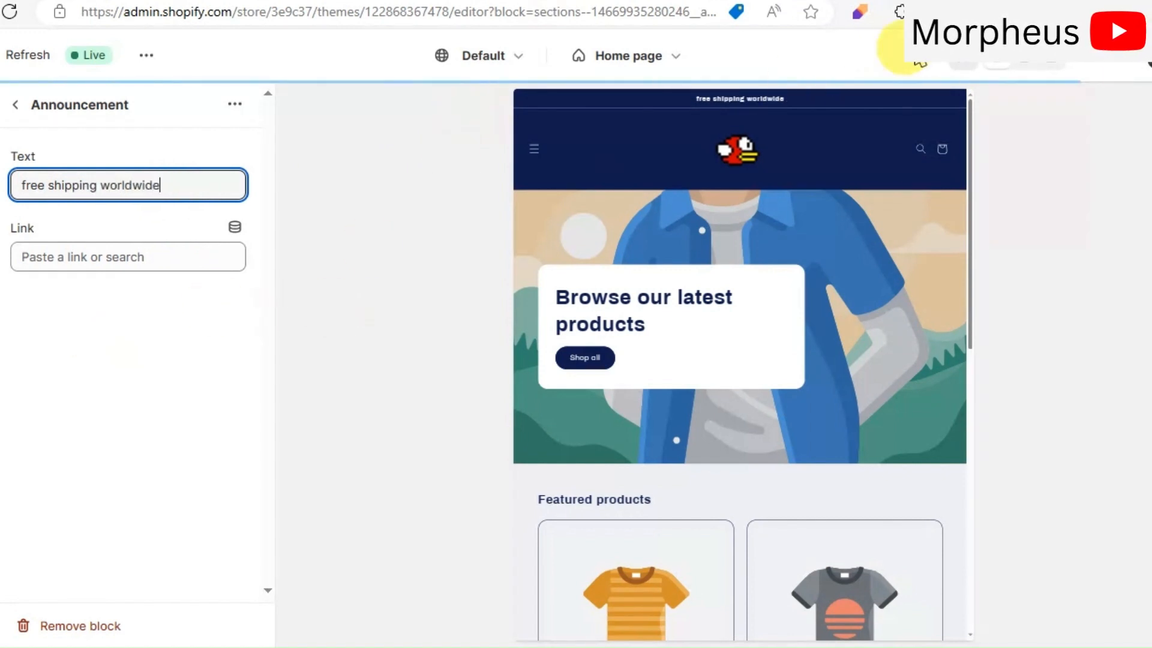
click(1000, 71)
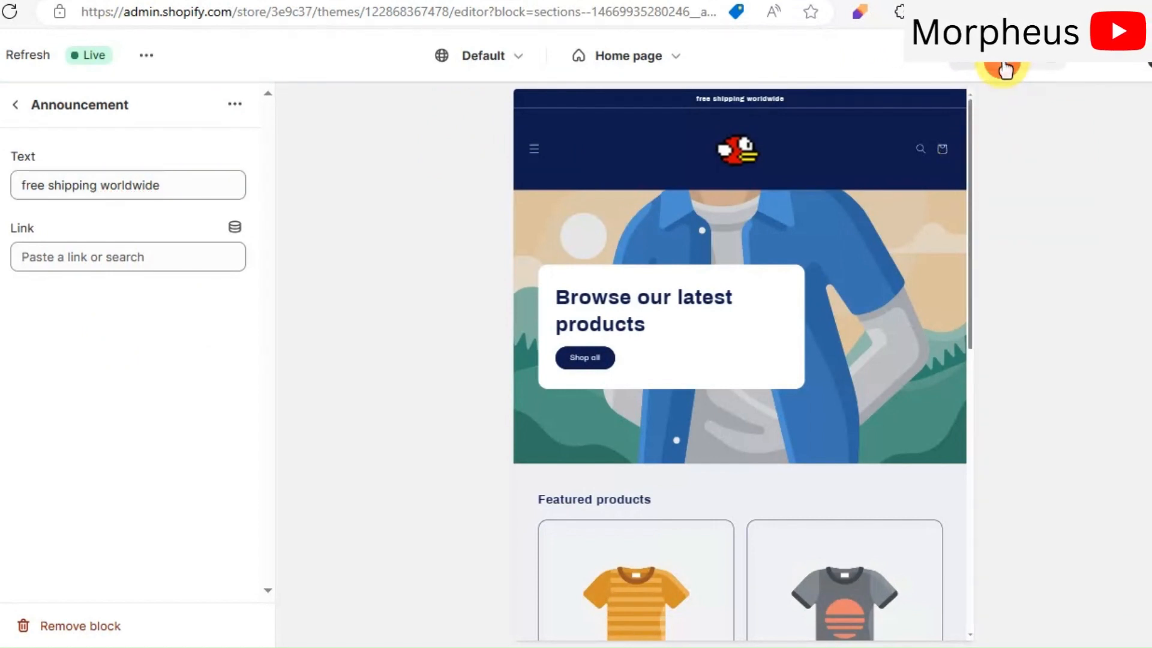
click(17, 106)
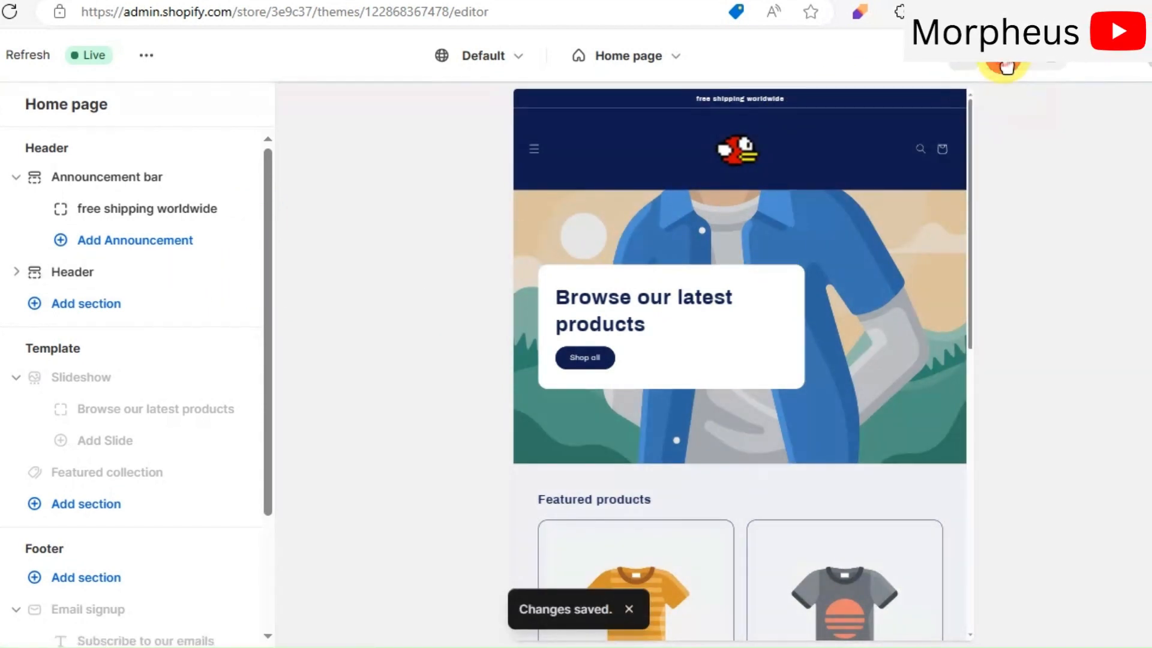
scroll(746, 236, down, 2)
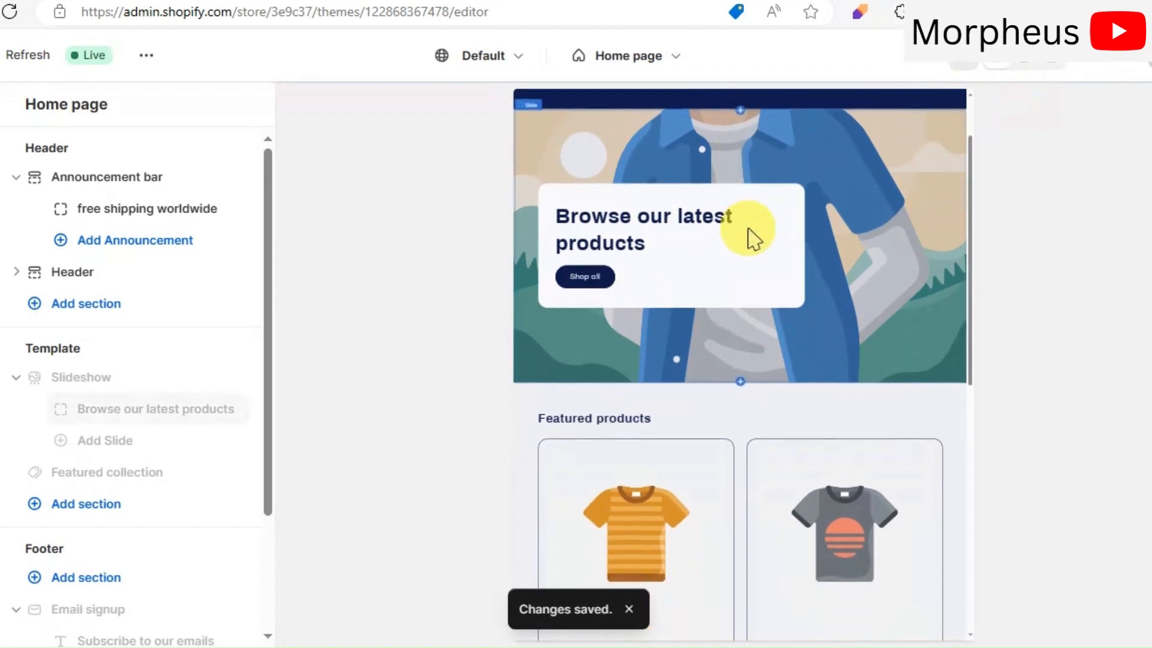
scroll(754, 240, up, 2)
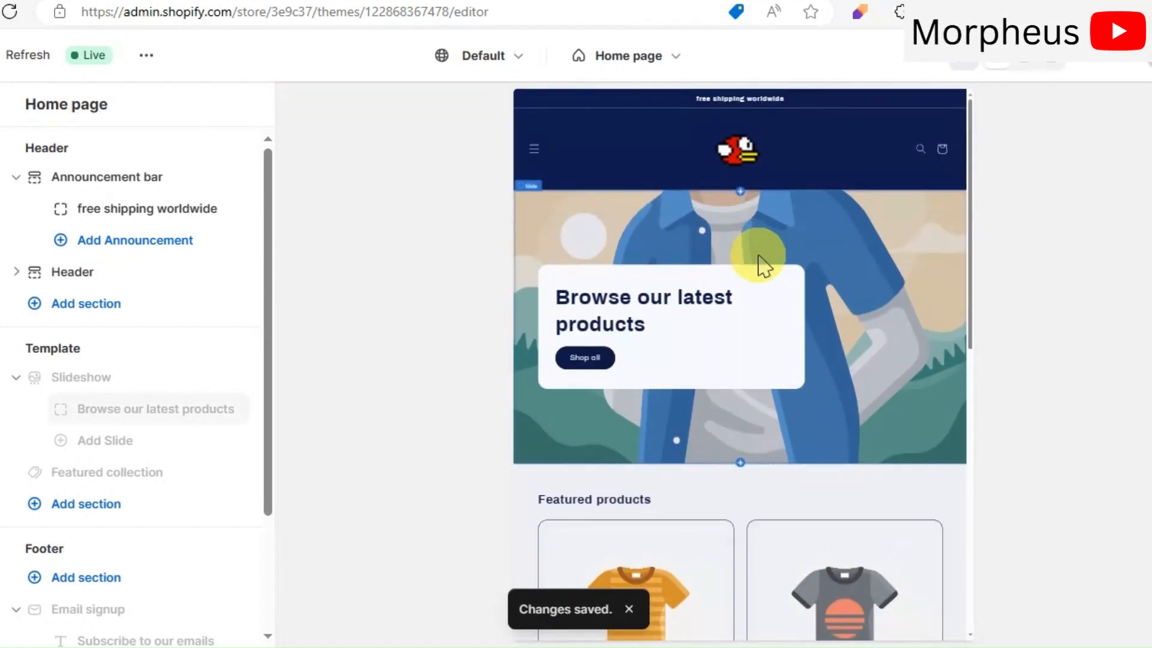
key(ctrl+plus)
key(ctrl+plus)
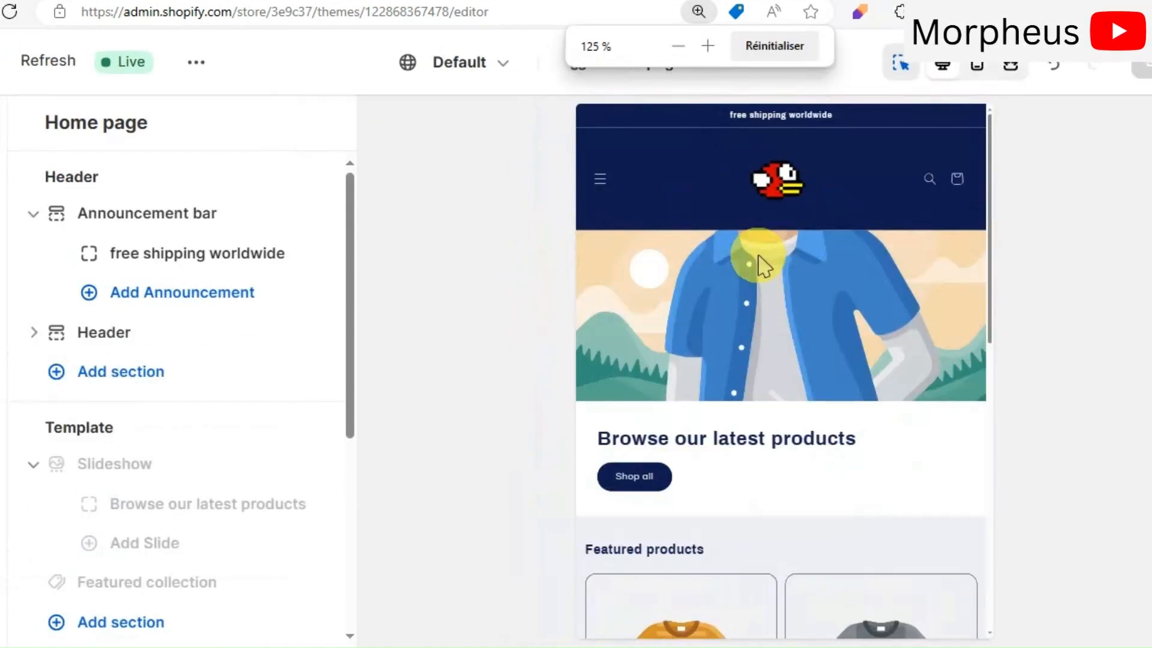
key(ctrl+minus)
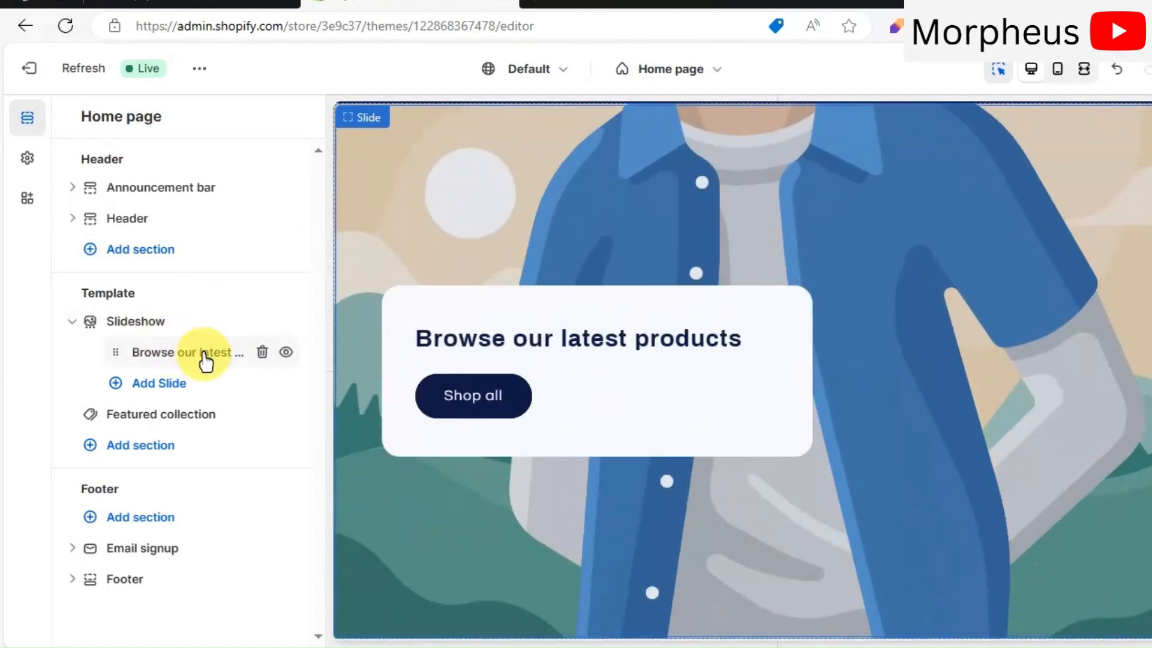
- Upload the banner image ee4cc950700333.58d7586f2d6e8 and use it as the image of the slideshow's "Browse our latest products" slide
click(192, 358)
click(186, 217)
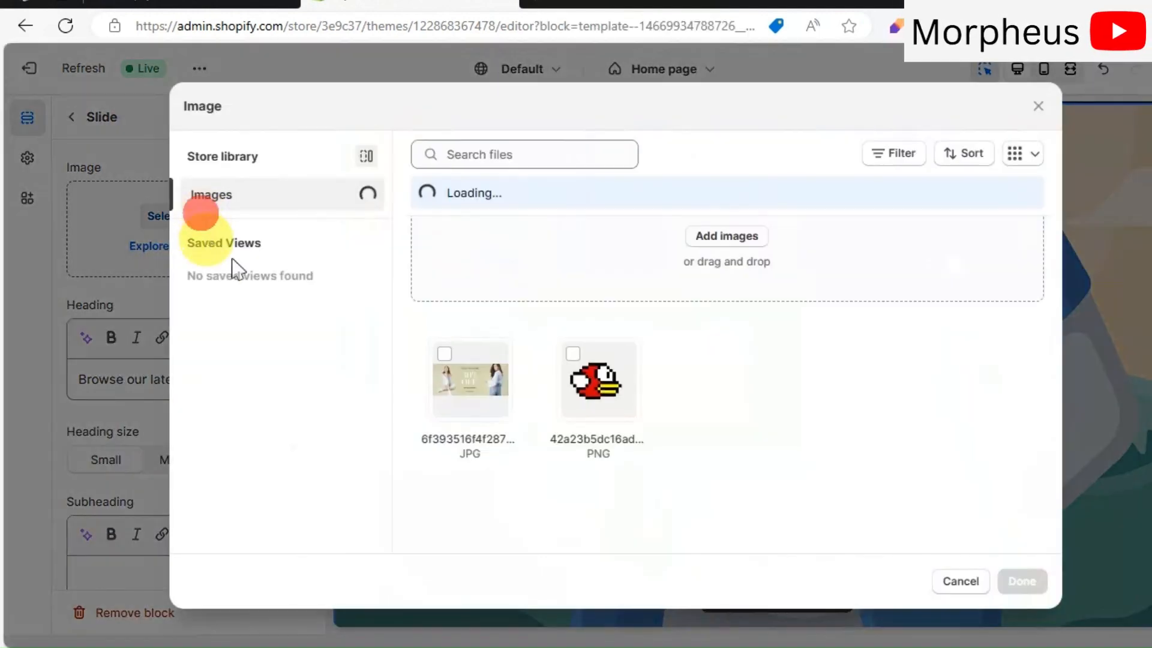
click(674, 287)
double_click(300, 171)
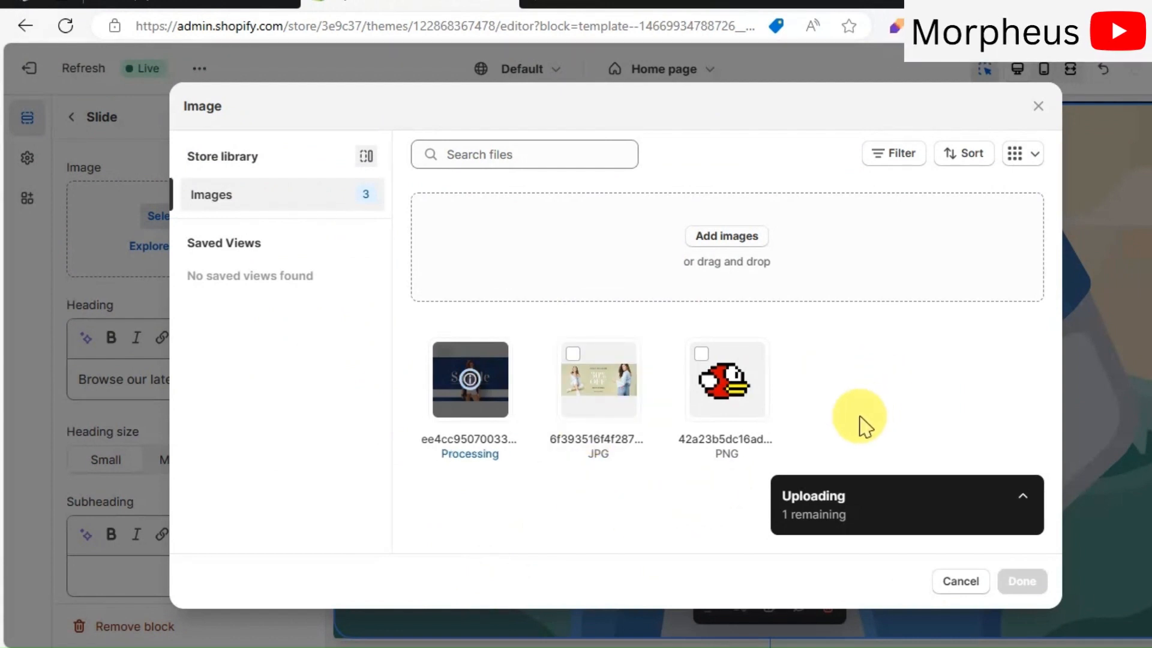
click(1022, 581)
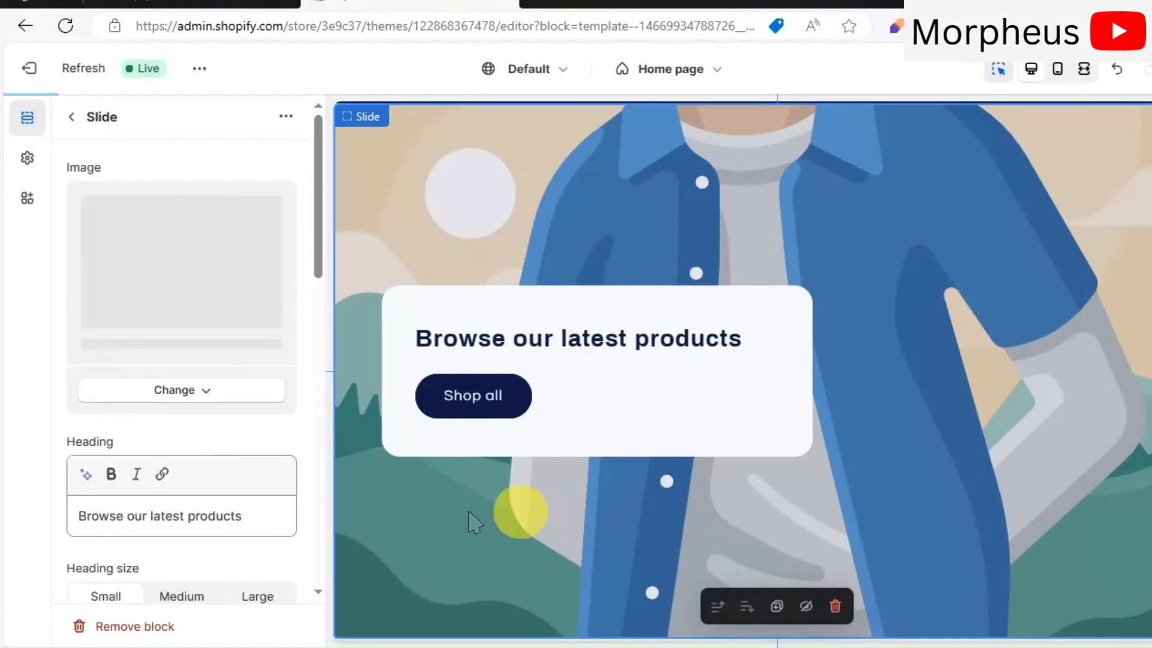
- Replace the slide's heading with "beauty for all, fashion for all"
scroll(264, 483, down, 1)
key(BackSpace)
key(BackSpace)
key(BackSpace)
key(BackSpace)
key(BackSpace)
key(BackSpace)
key(BackSpace)
key(BackSpace)
key(BackSpace)
key(BackSpace)
key(BackSpace)
key(BackSpace)
key(BackSpace)
key(BackSpace)
key(BackSpace)
key(BackSpace)
key(BackSpace)
key(BackSpace)
key(BackSpace)
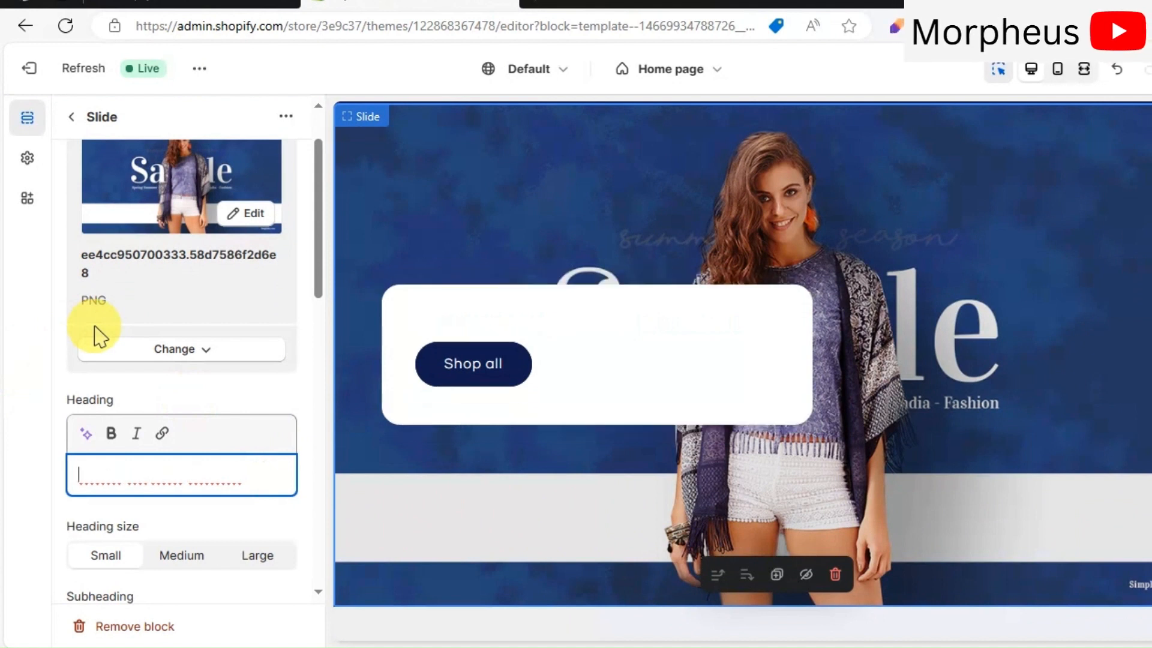
text(Beauty)
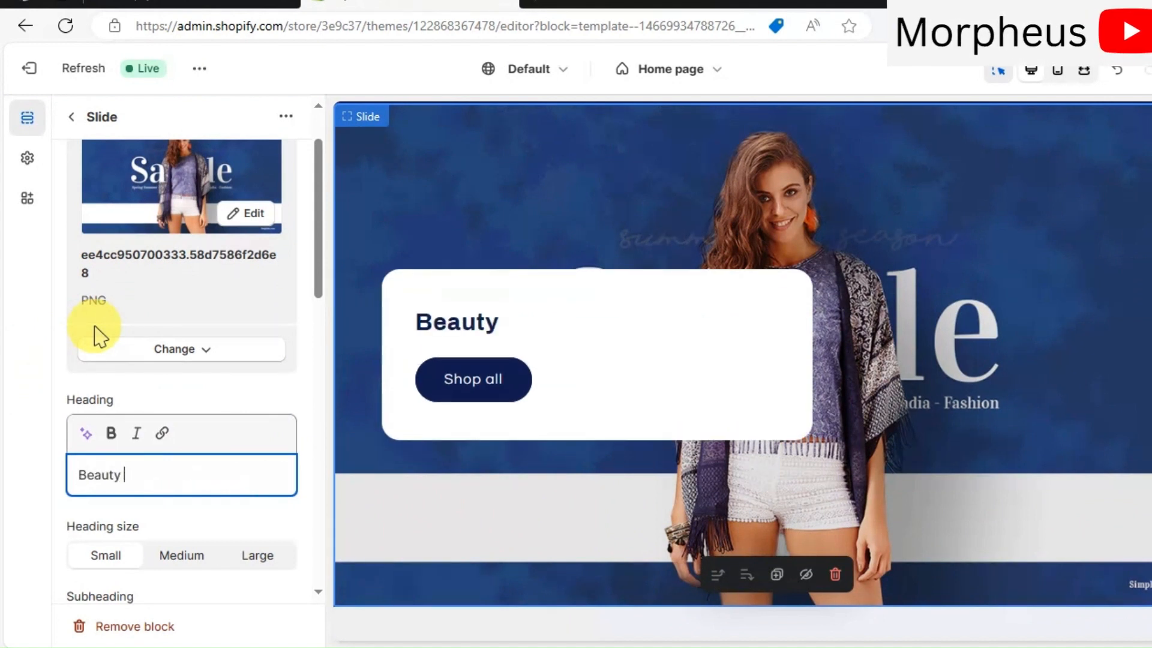
key(ctrl+a)
text(beauty for all, fashion for all)
scroll(149, 360, down, 3)
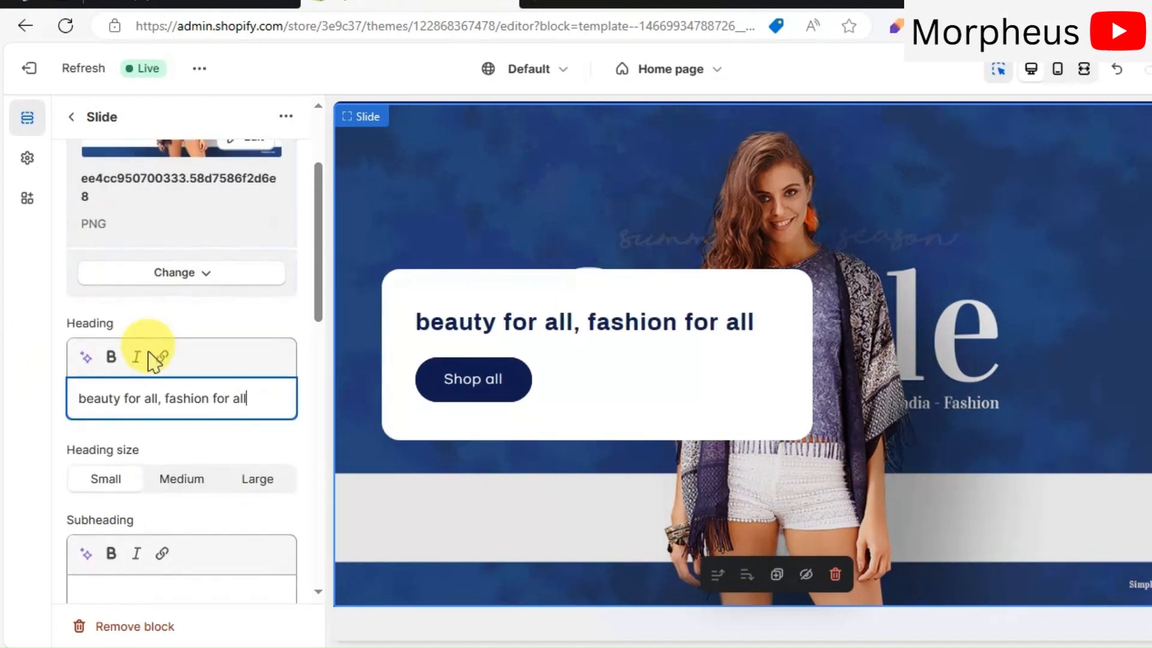
- Set the slide's subheading to "30% discount on dress collection"
click(194, 414)
click(105, 402)
scroll(198, 444, down, 2)
click(208, 459)
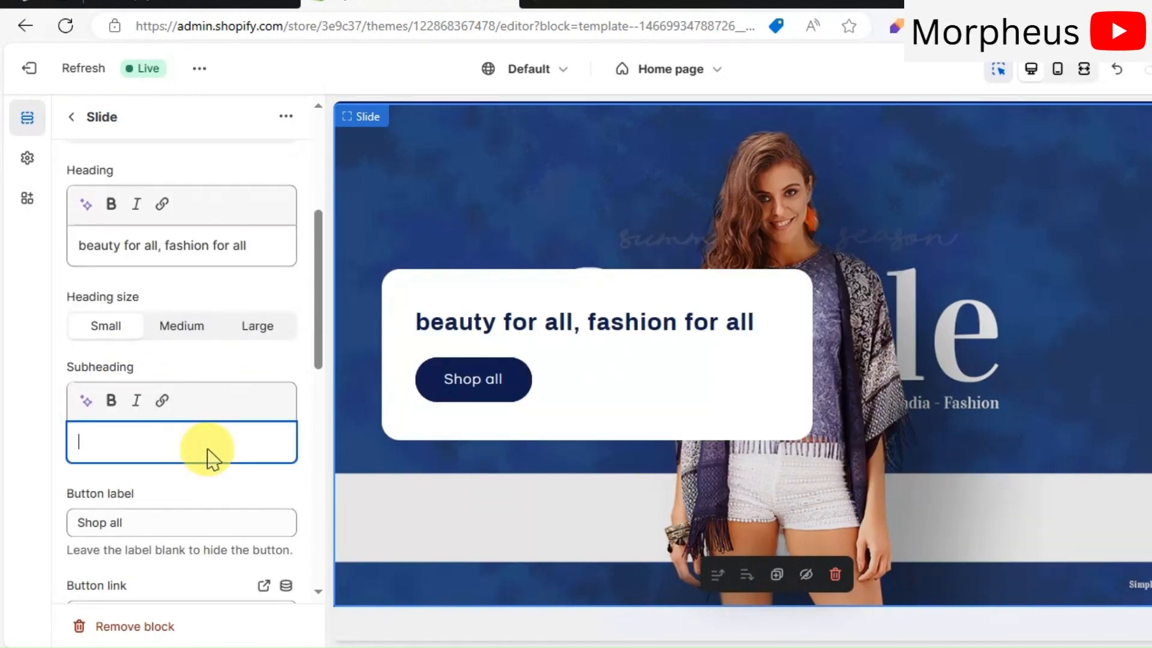
text(30)
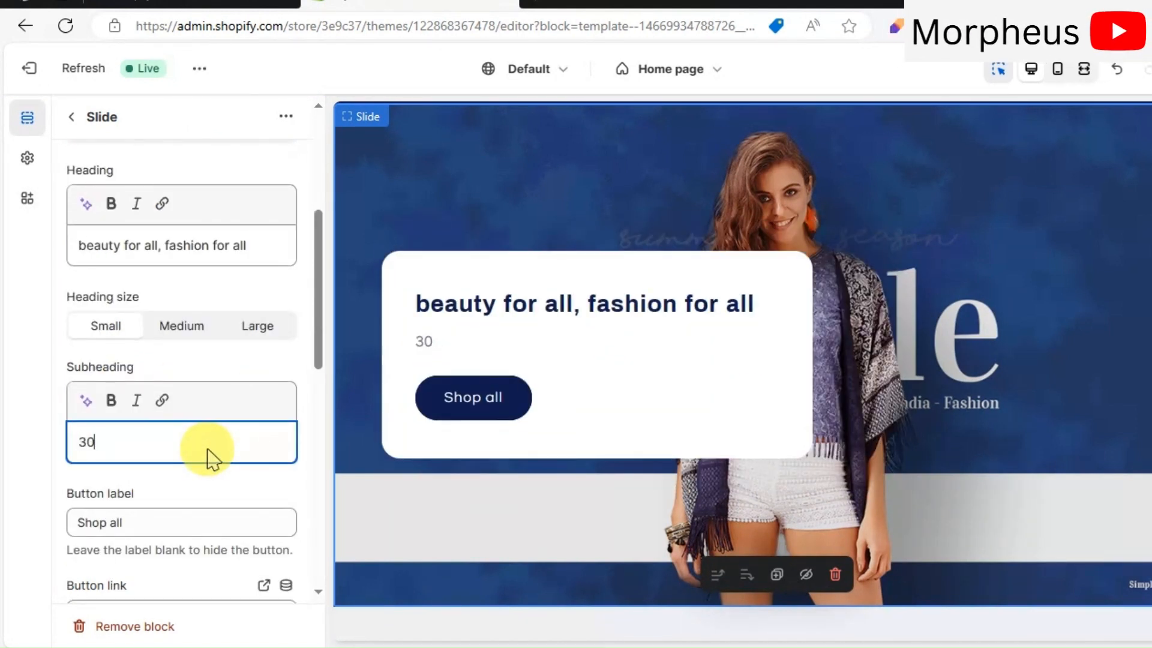
text(% discount on dress c)
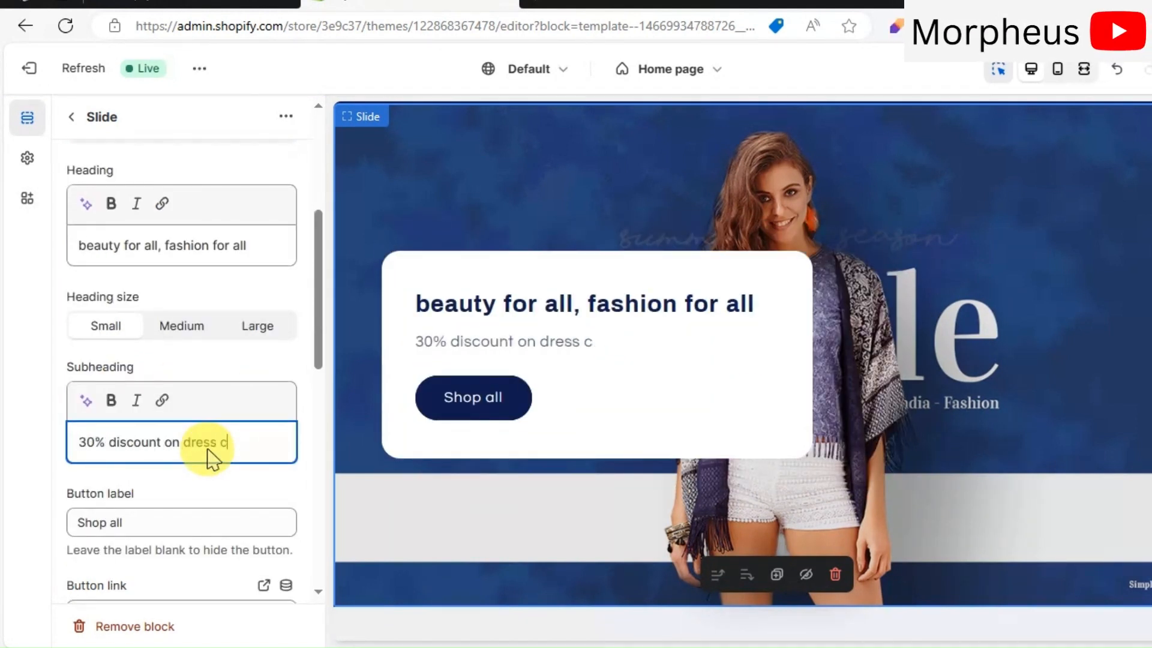
text(ollection)
- Change the slide's button label to "Shop Now" and set the desktop content alignment to Center
scroll(210, 459, down, 2)
click(172, 452)
key(BackSpace)
key(BackSpace)
key(BackSpace)
key(BackSpace)
text(Now)
scroll(251, 411, down, 5)
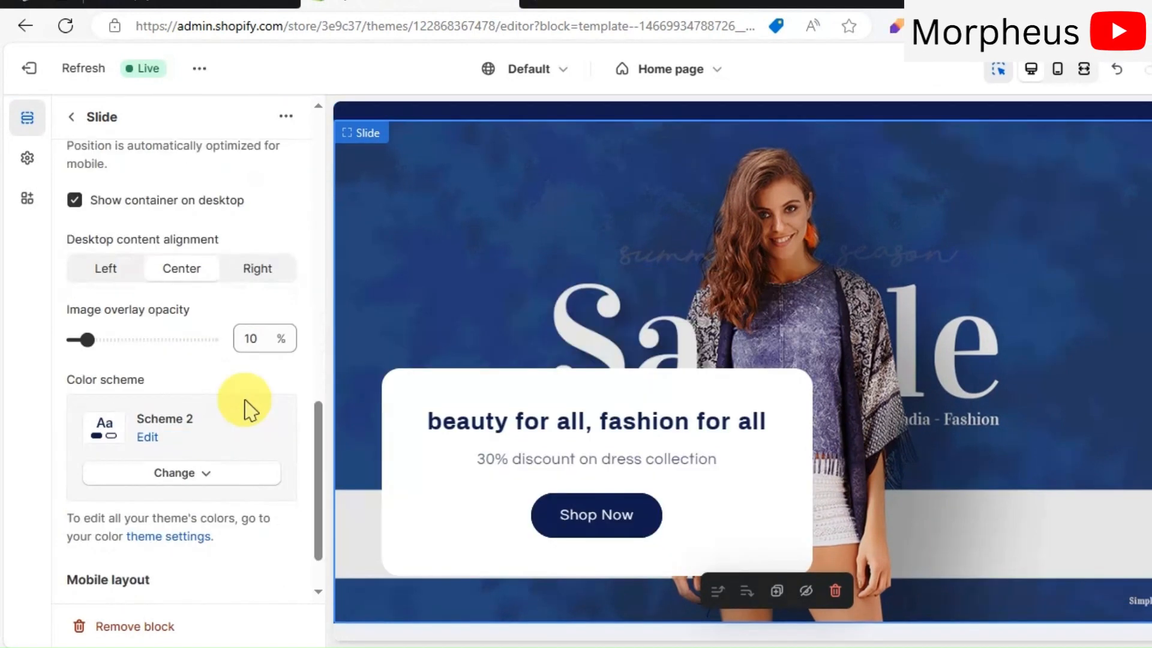
- Try the outline button style on the slide's Shop Now button and turn it off again
scroll(243, 430, up, 7)
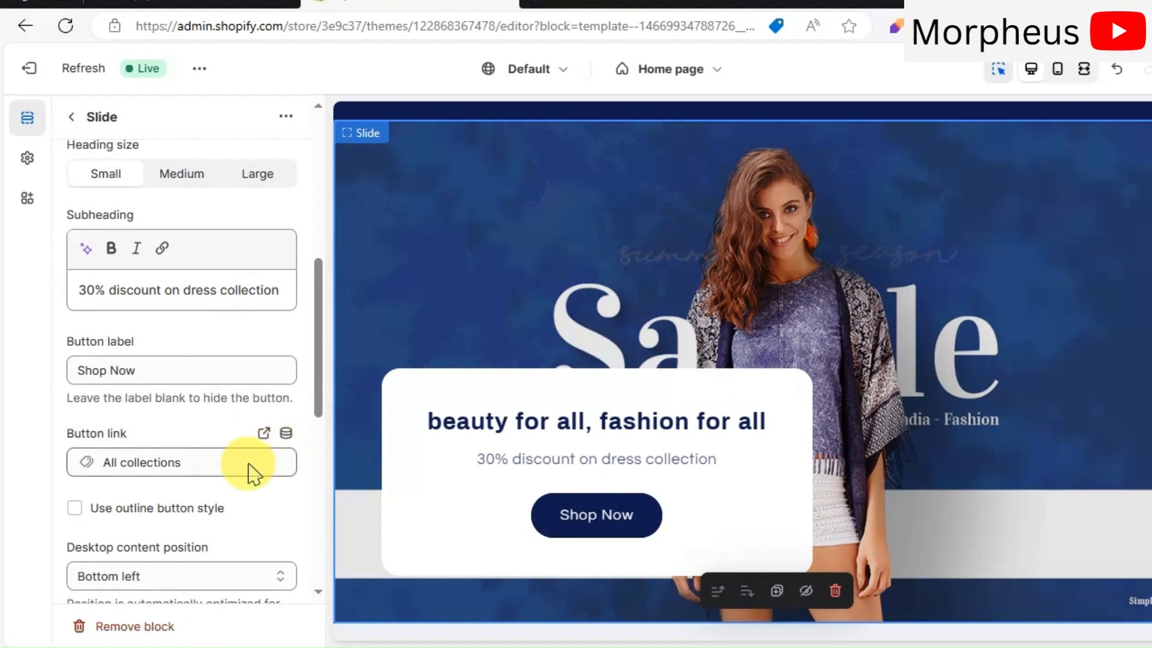
click(170, 369)
click(13, 374)
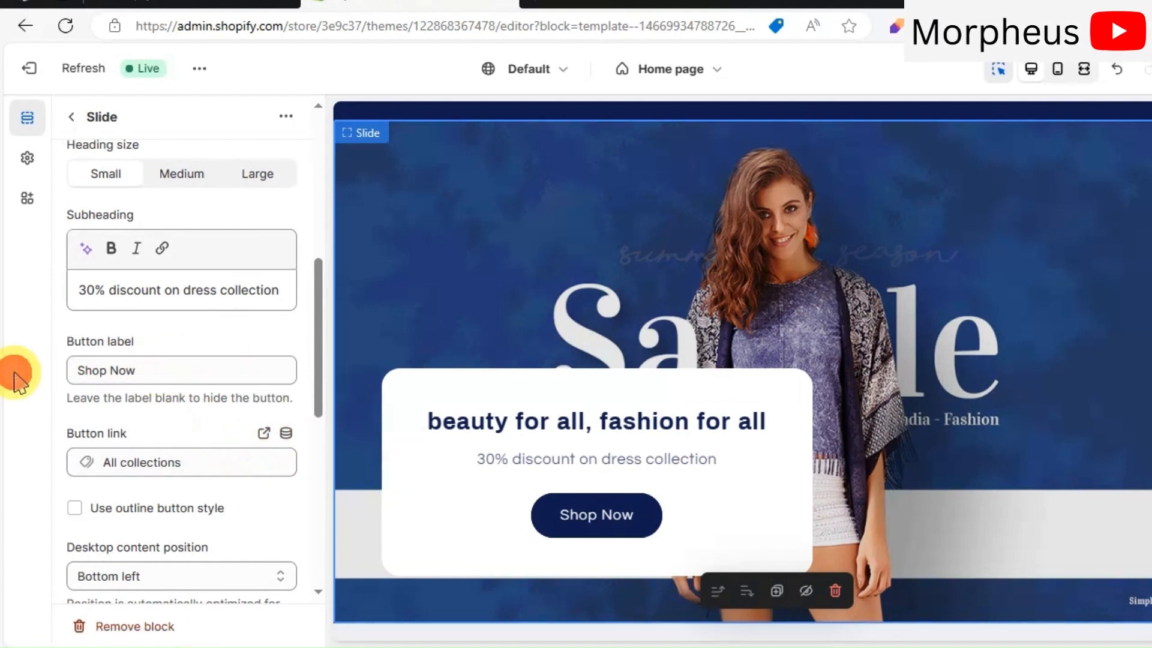
scroll(178, 469, down, 2)
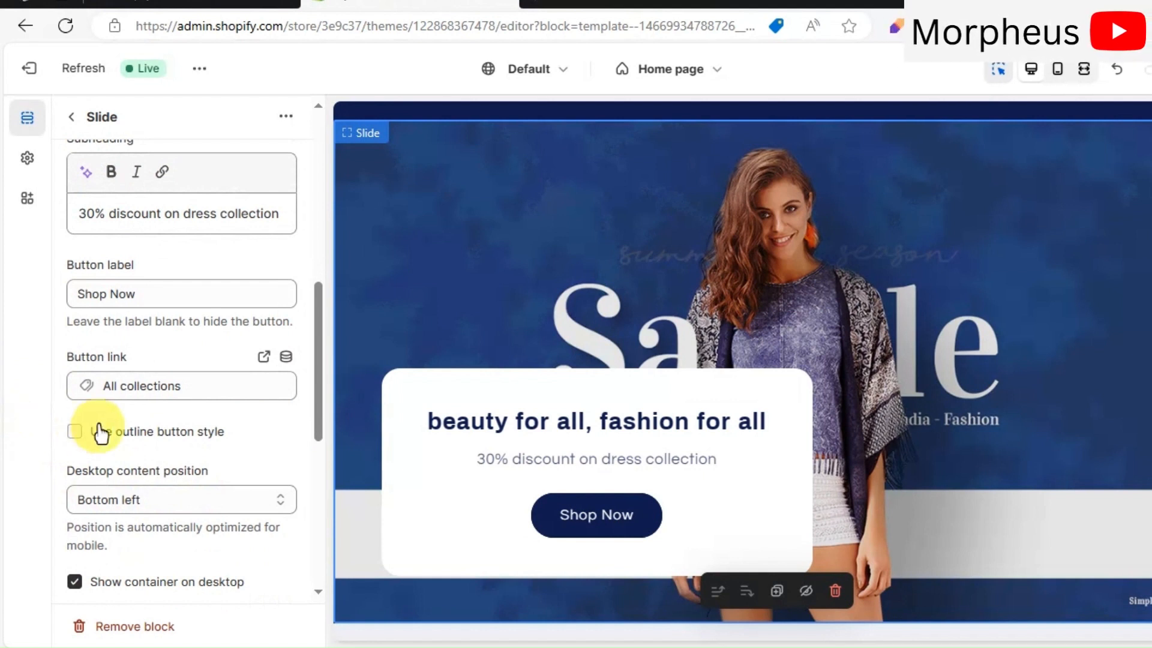
click(75, 432)
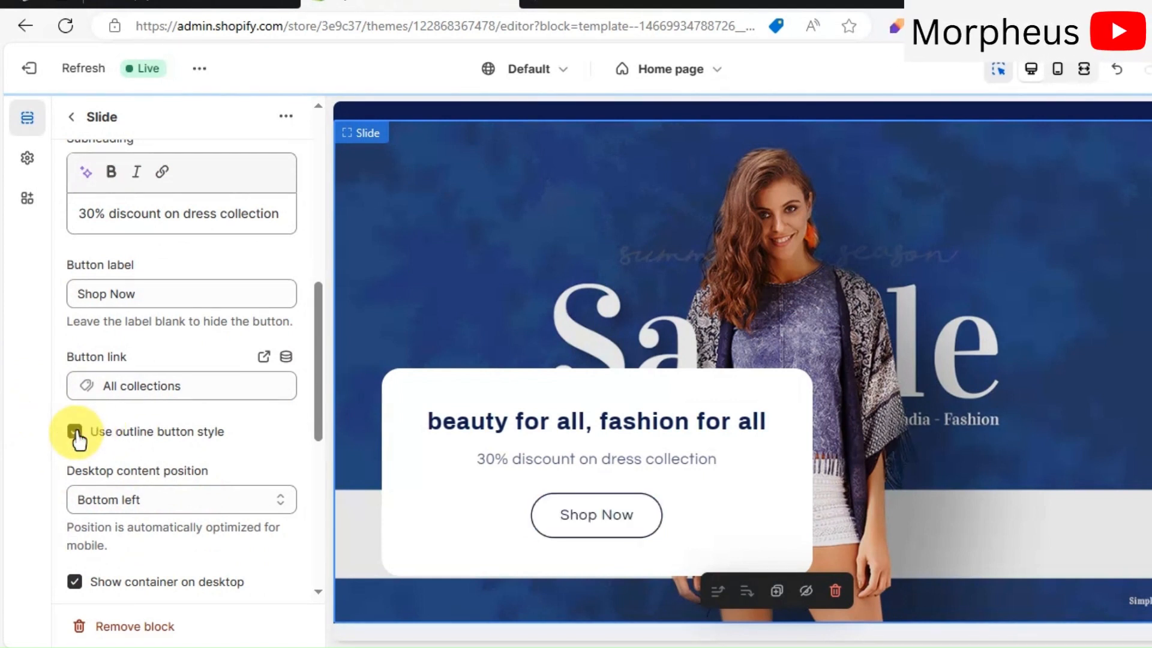
click(75, 432)
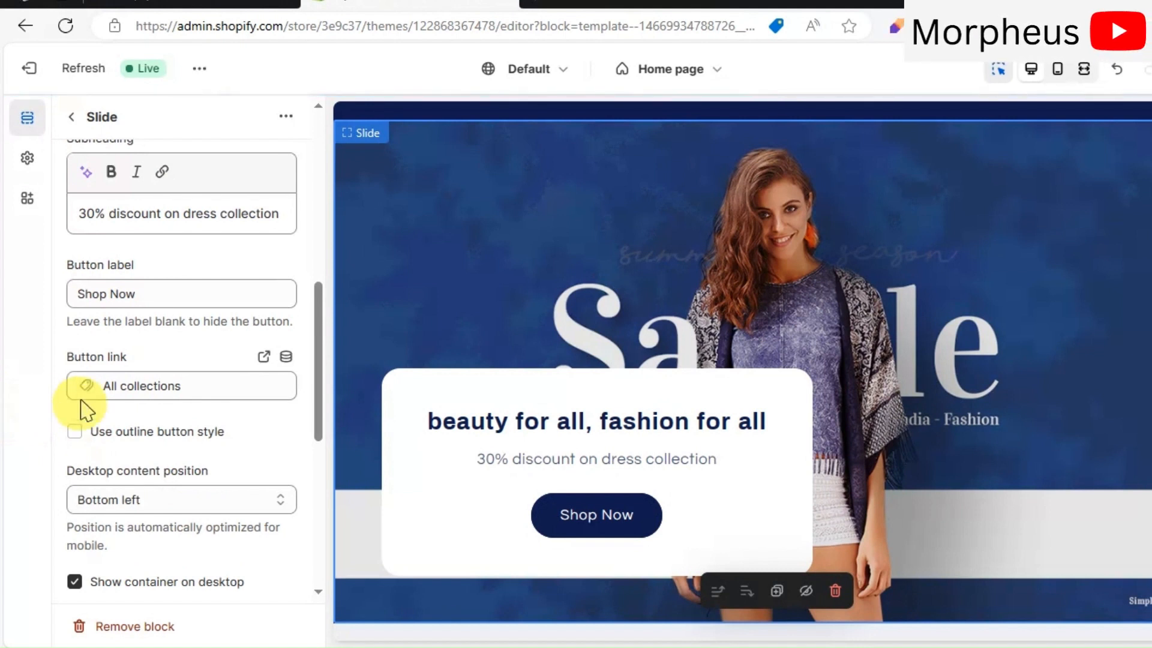
- Set the slide's color scheme to Scheme 5
scroll(147, 443, down, 5)
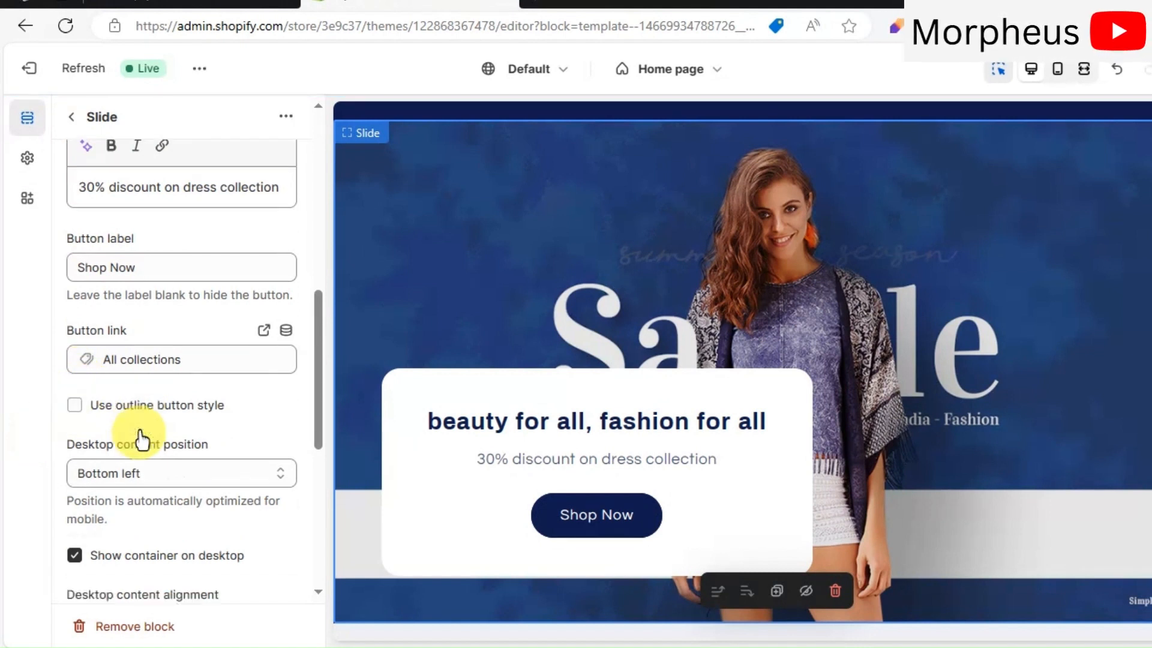
scroll(144, 441, down, 1)
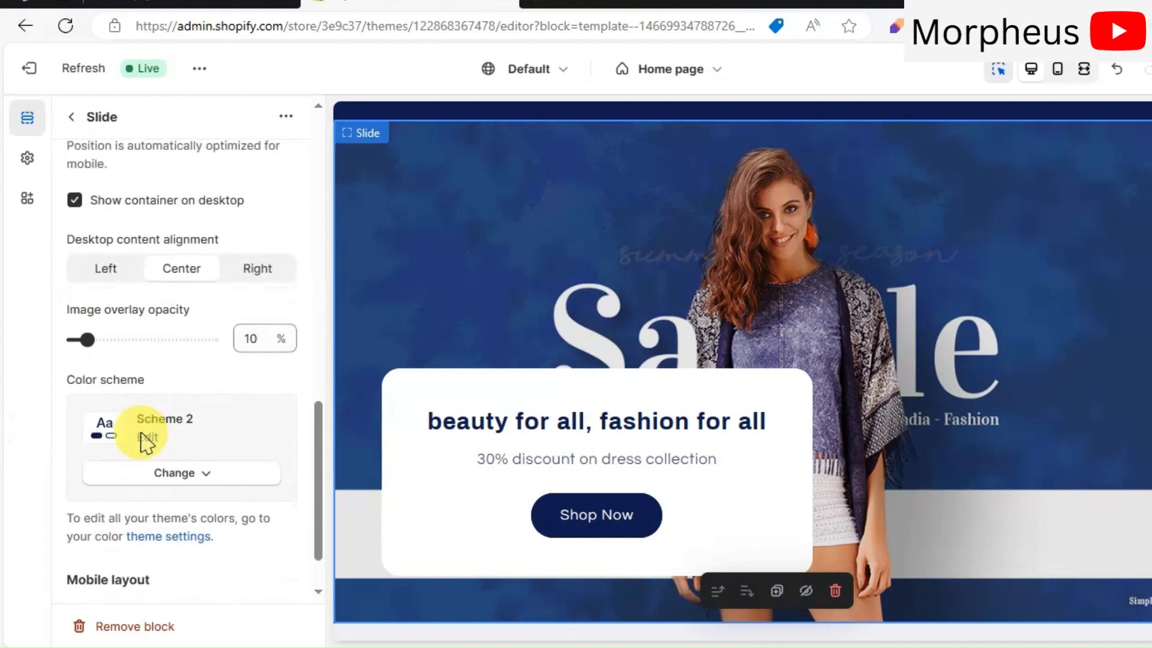
click(204, 473)
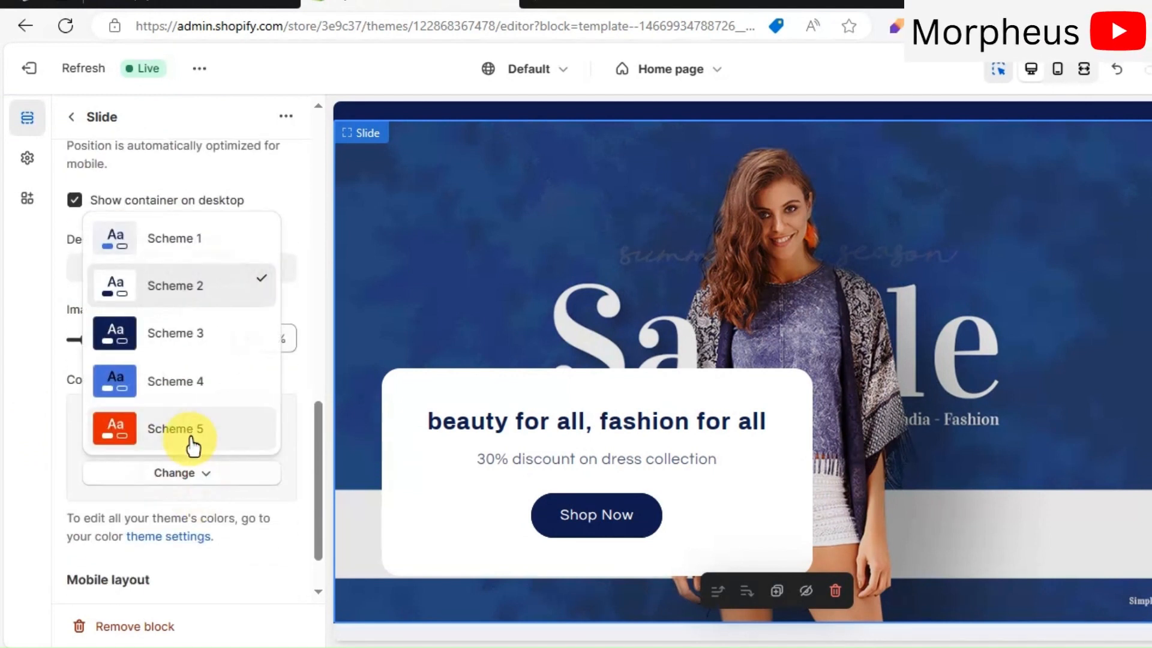
click(155, 443)
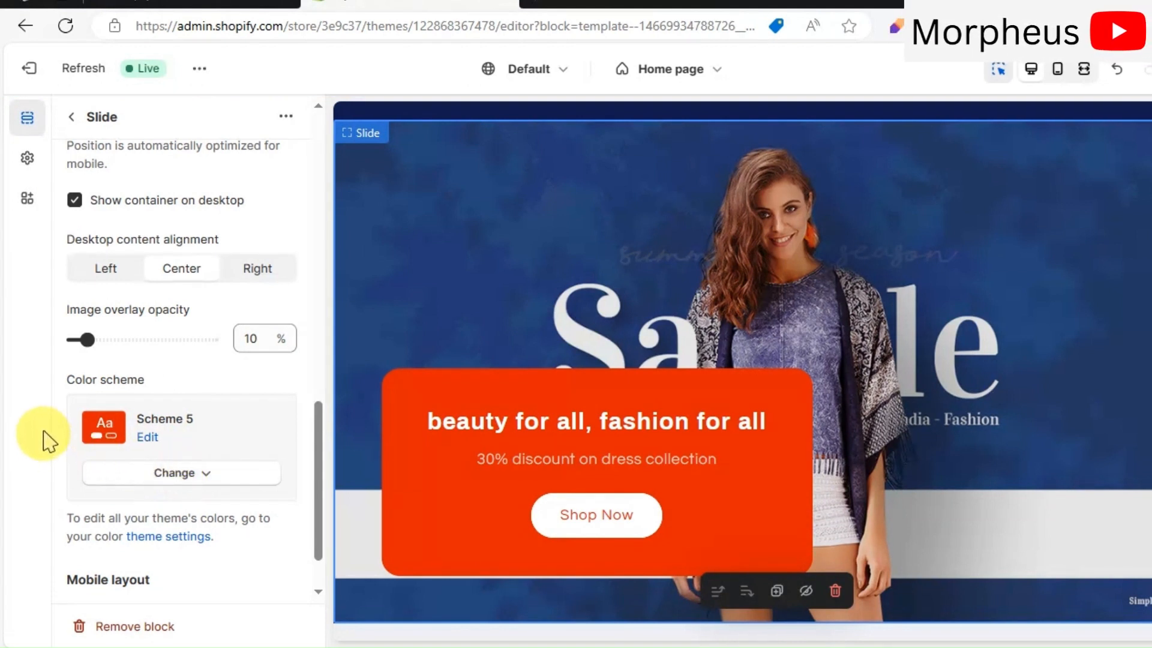
scroll(89, 335, down, 1)
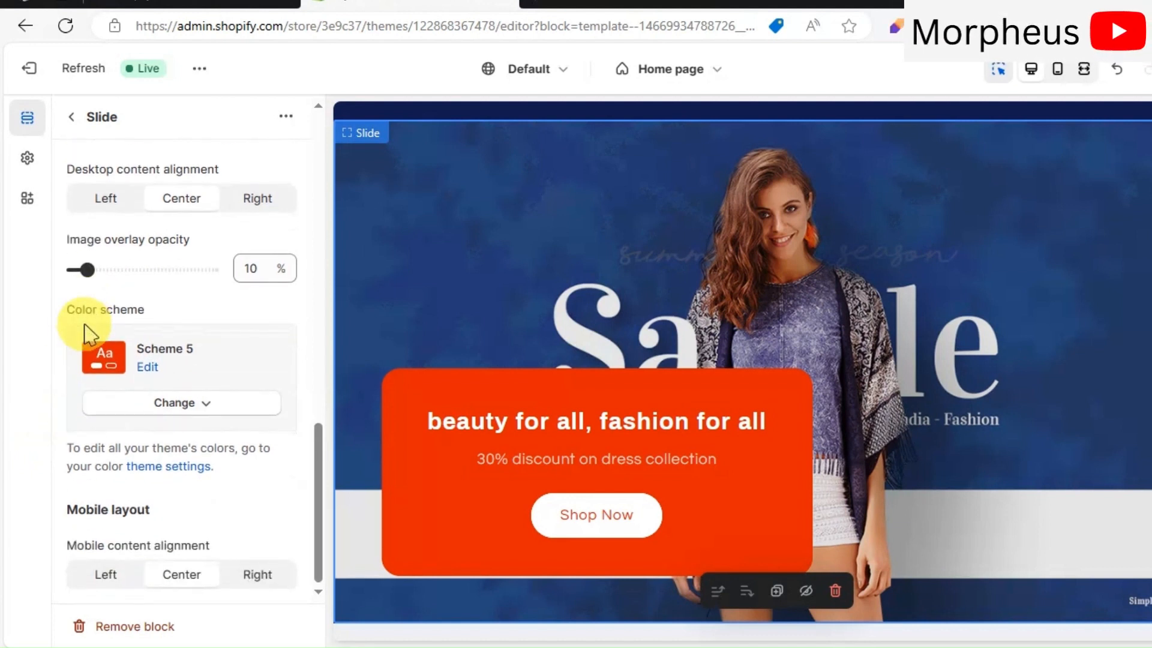
- Save the slide changes and return to the home page's section list
scroll(113, 424, up, 10)
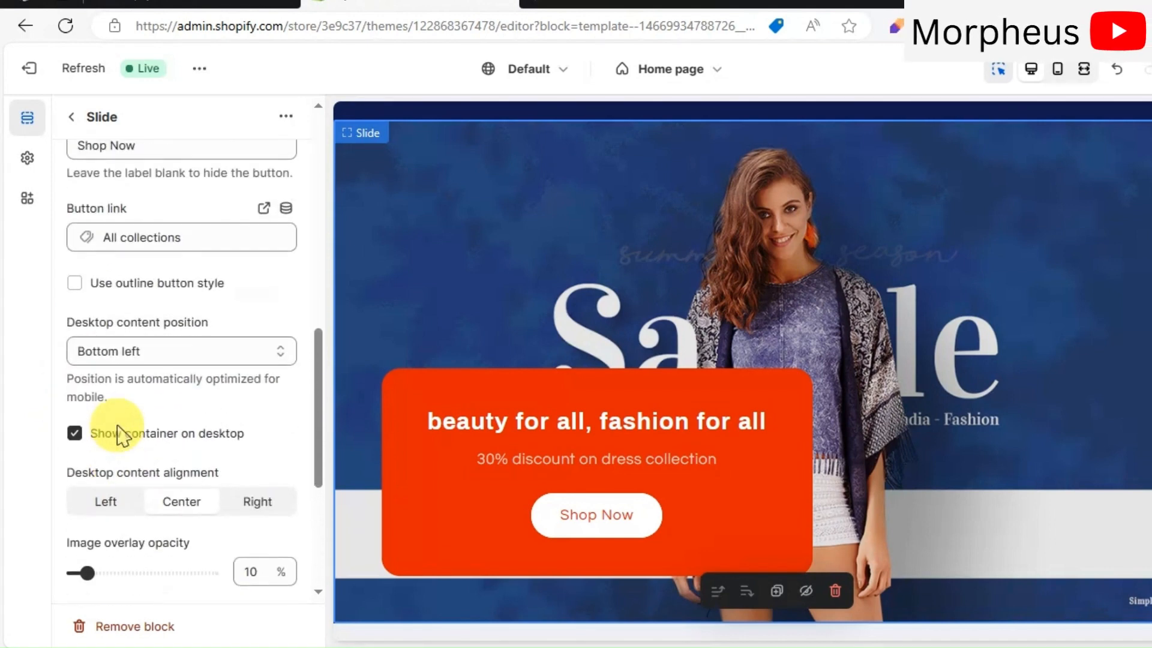
scroll(119, 433, up, 4)
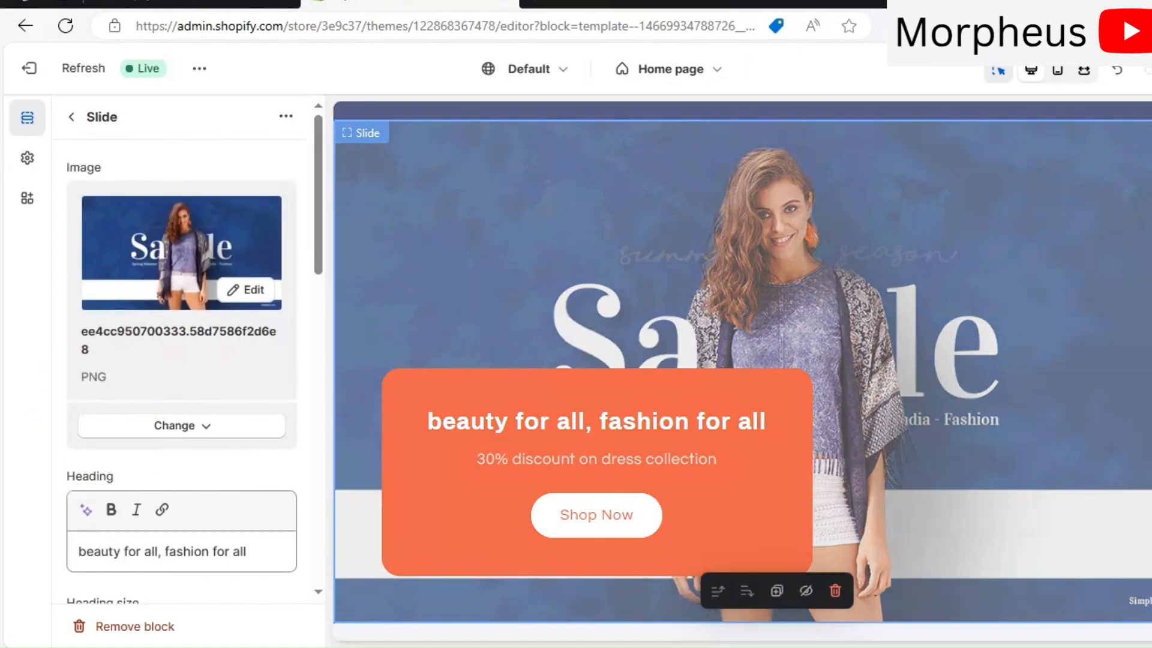
click(188, 390)
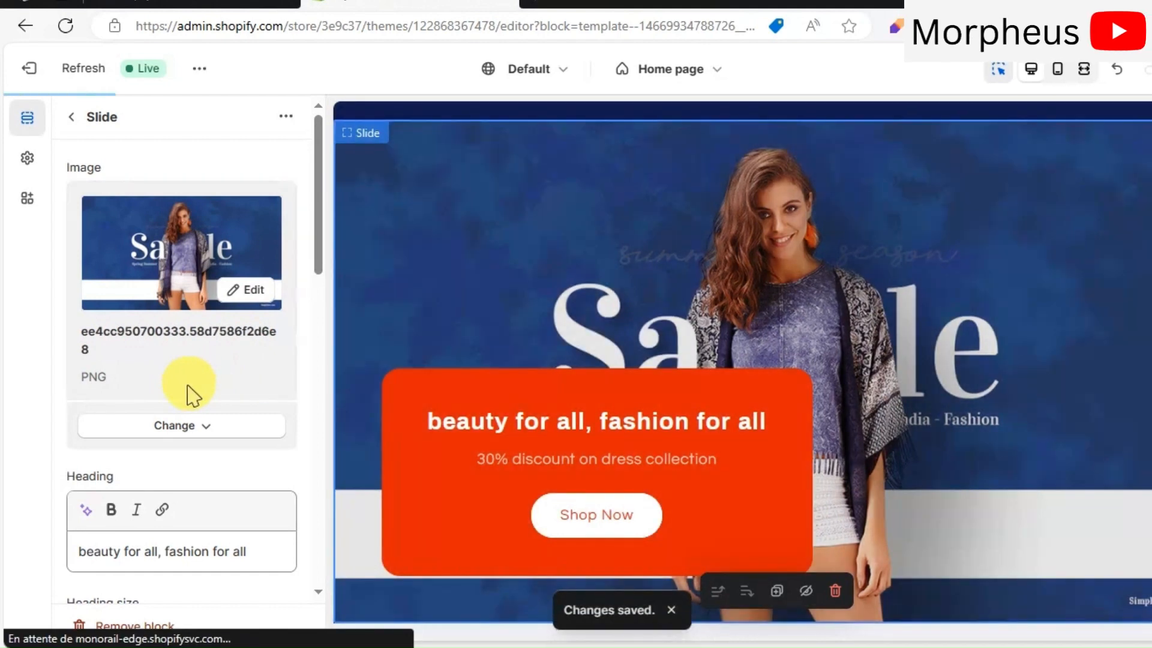
click(71, 118)
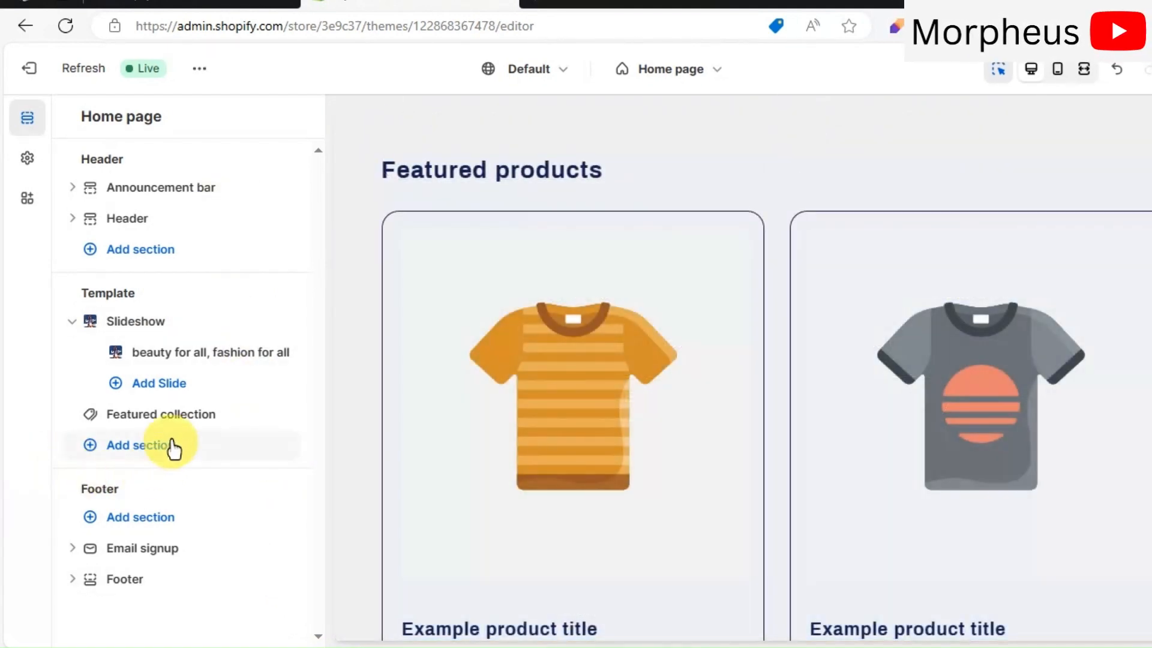
click(161, 454)
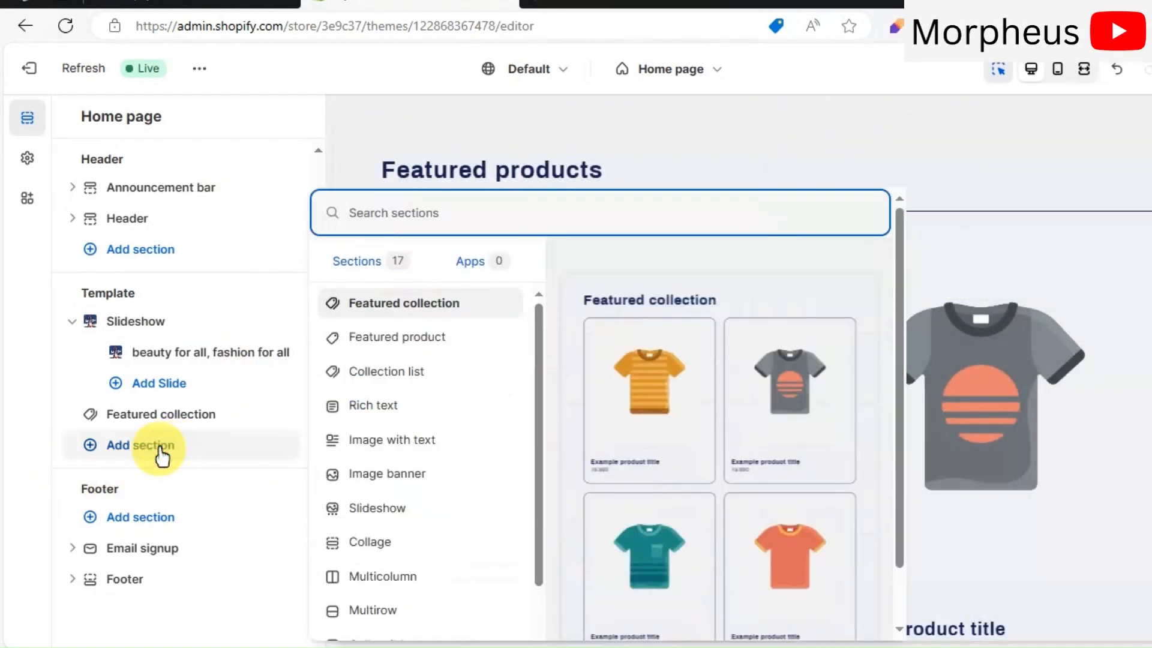
click(160, 449)
click(160, 449)
click(160, 449)
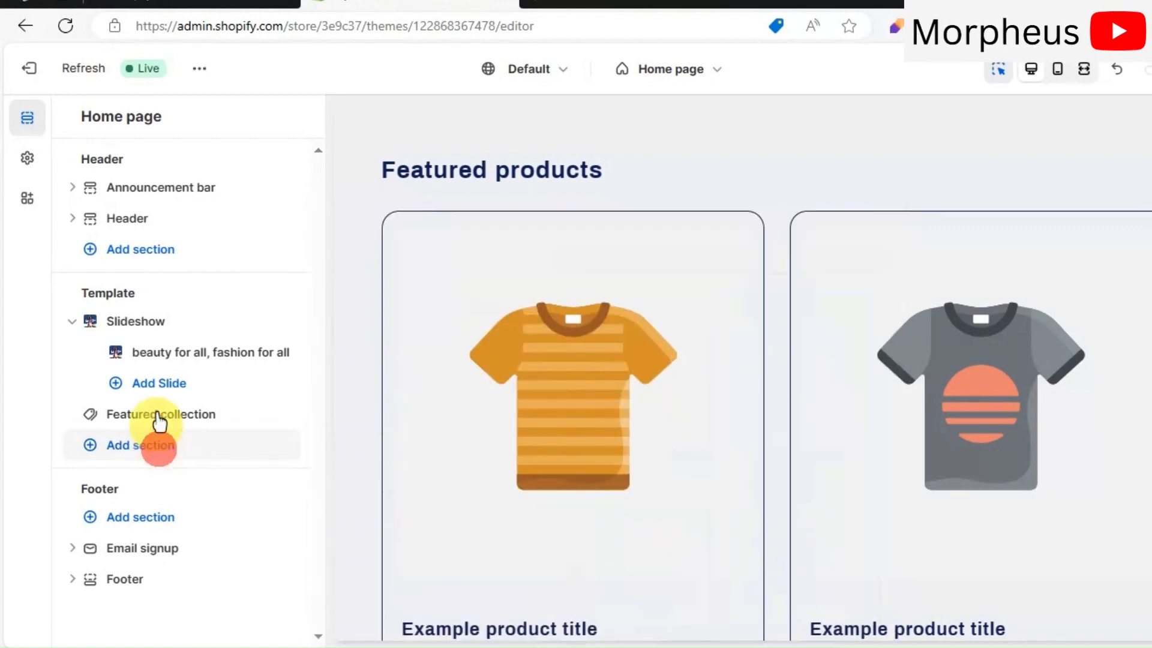
- Change the Featured collection section's heading to "Beauty for everyone" and set its heading size to Large
click(158, 413)
drag(231, 247, 21, 276)
text(Beauty for everyone)
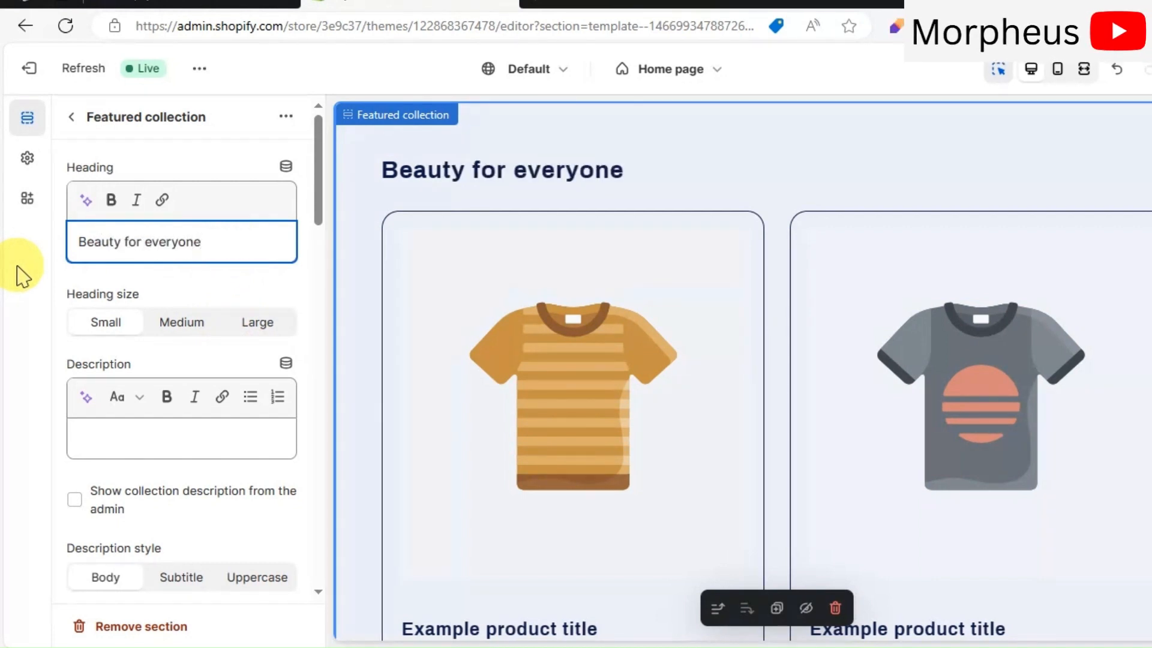
click(171, 324)
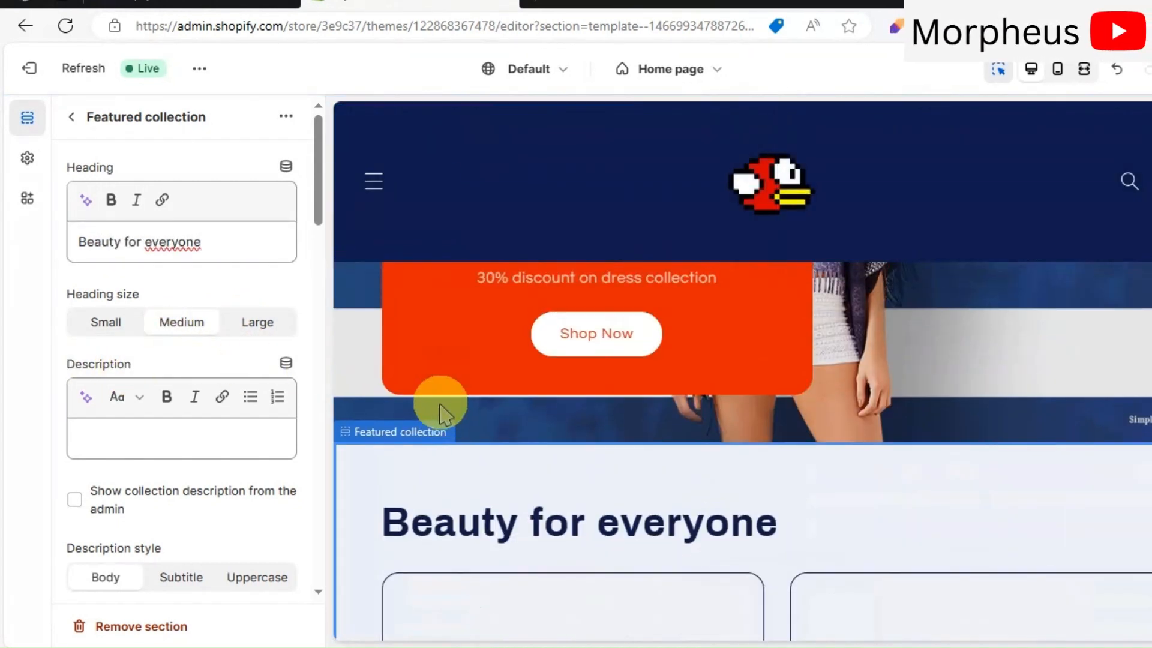
click(267, 323)
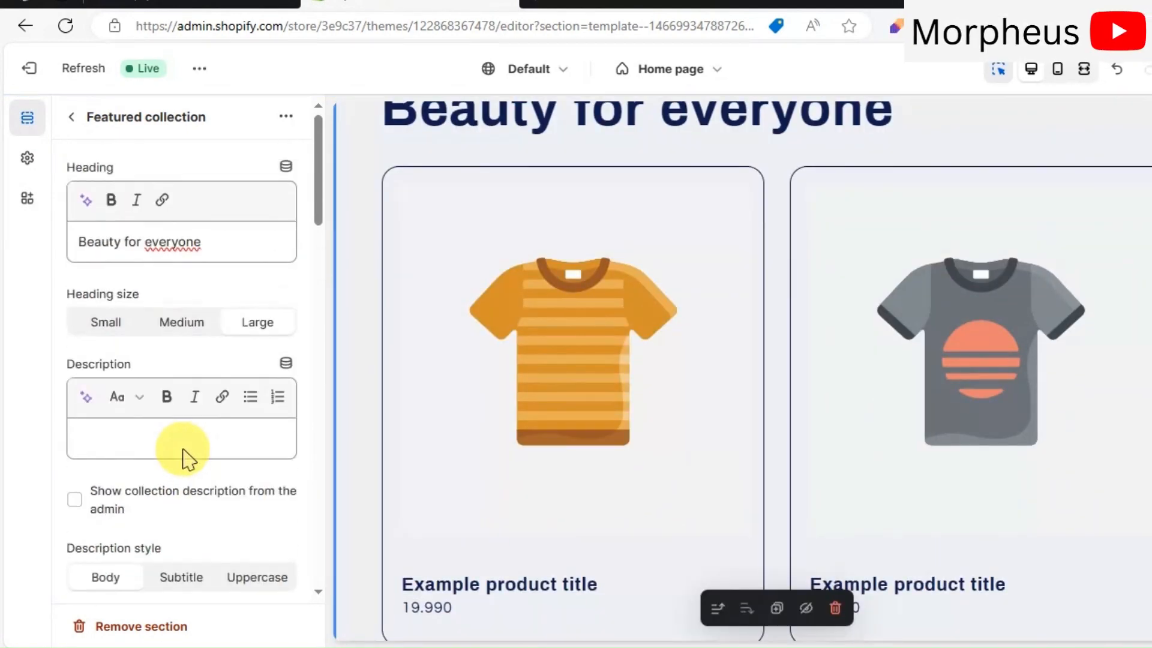
- Enter the description "this collection will really bring your beauty to life" for the featured collection and set its description style to Subtitle
click(183, 459)
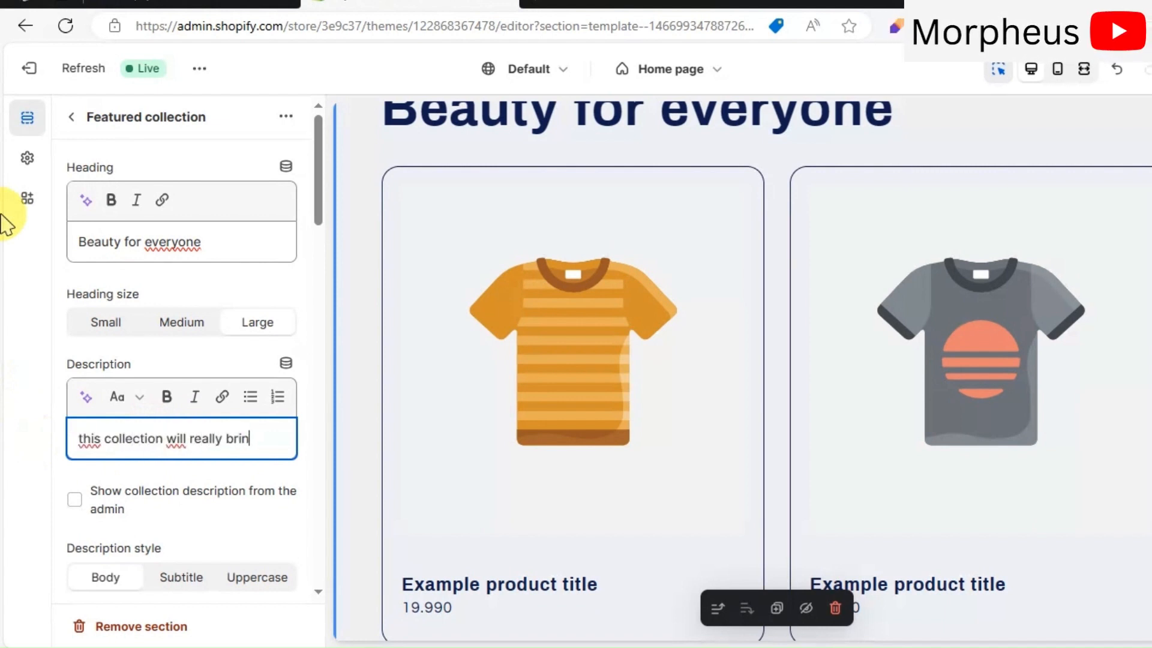
text(this collection will really bring your beauty to )
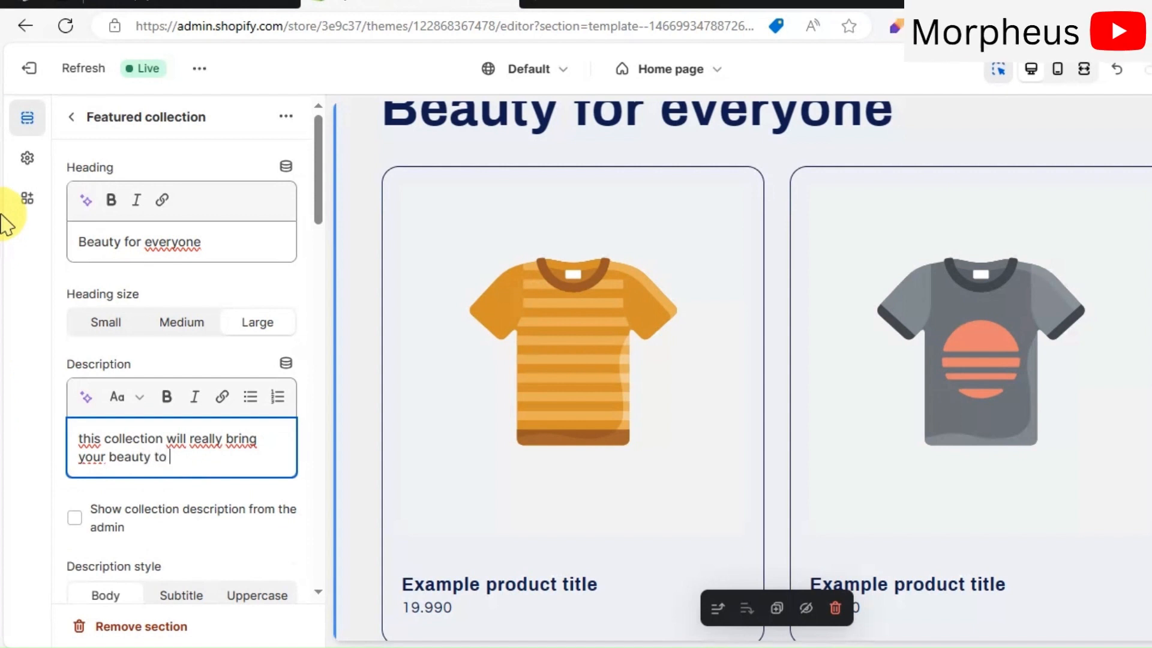
text(life)
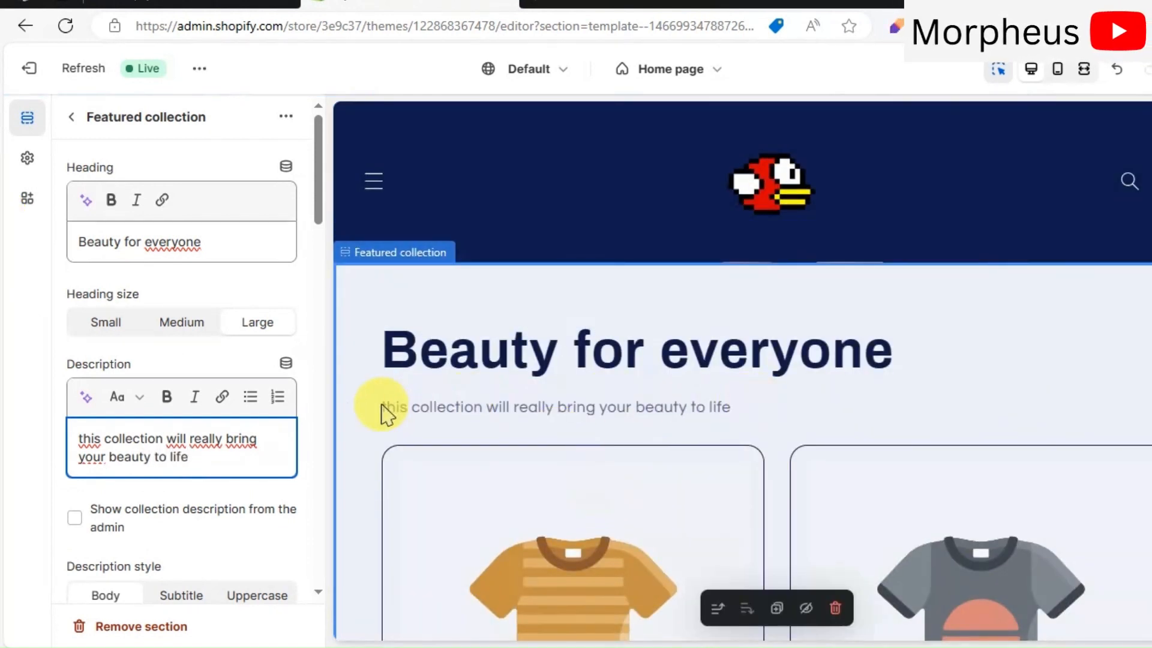
scroll(156, 468, down, 3)
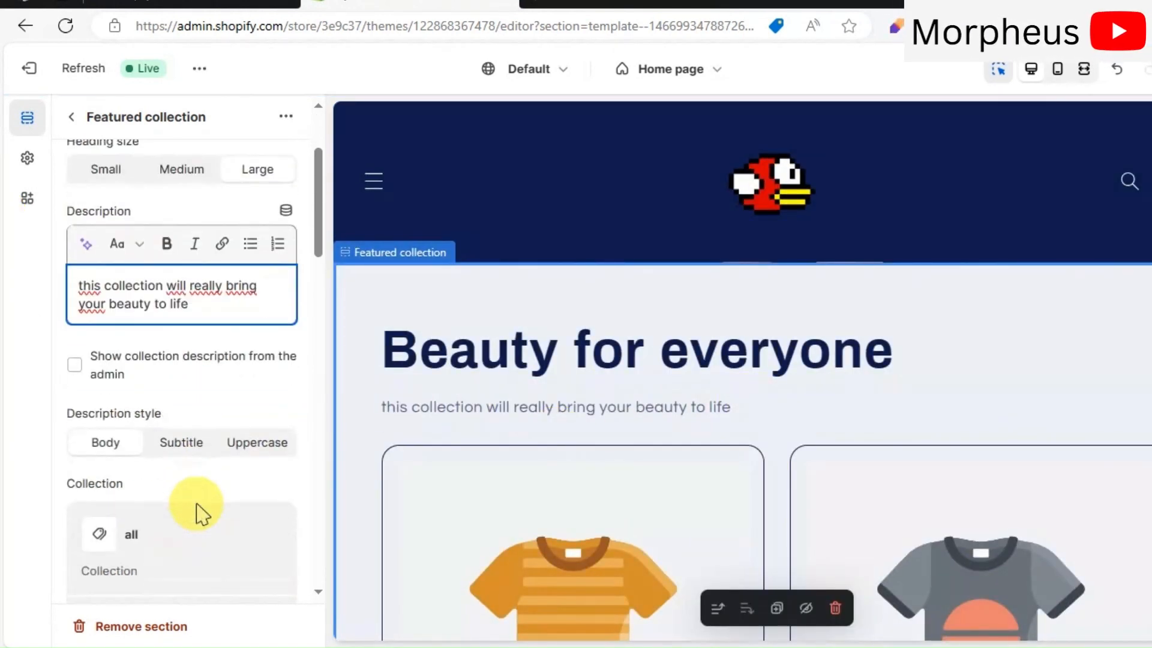
click(198, 444)
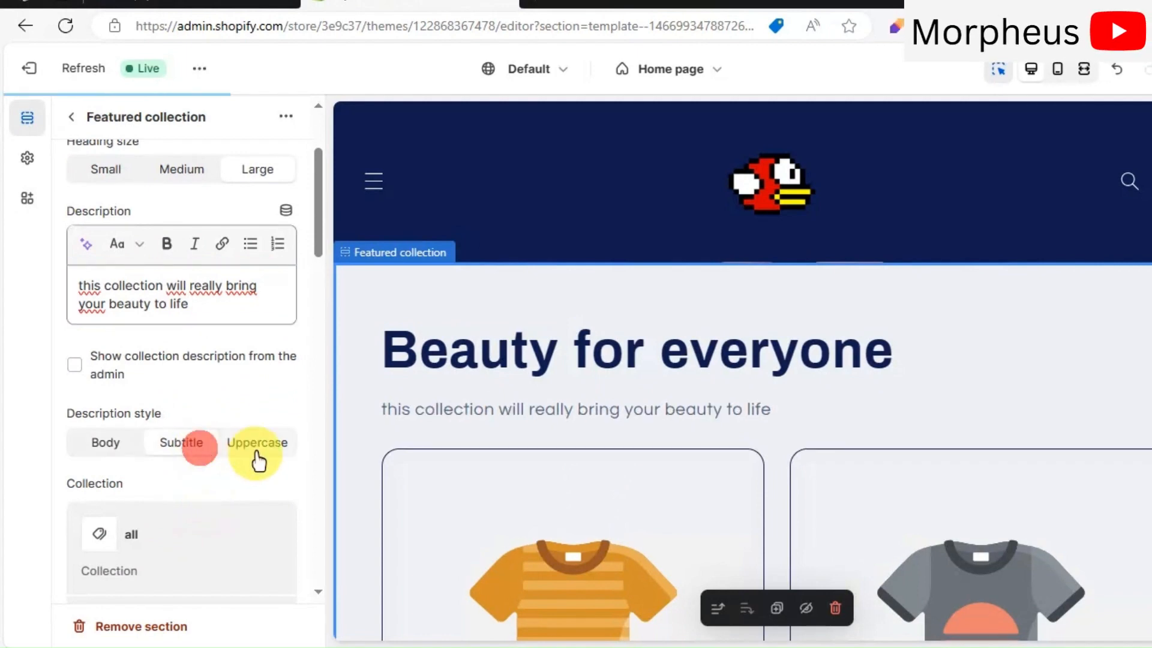
click(255, 447)
click(180, 445)
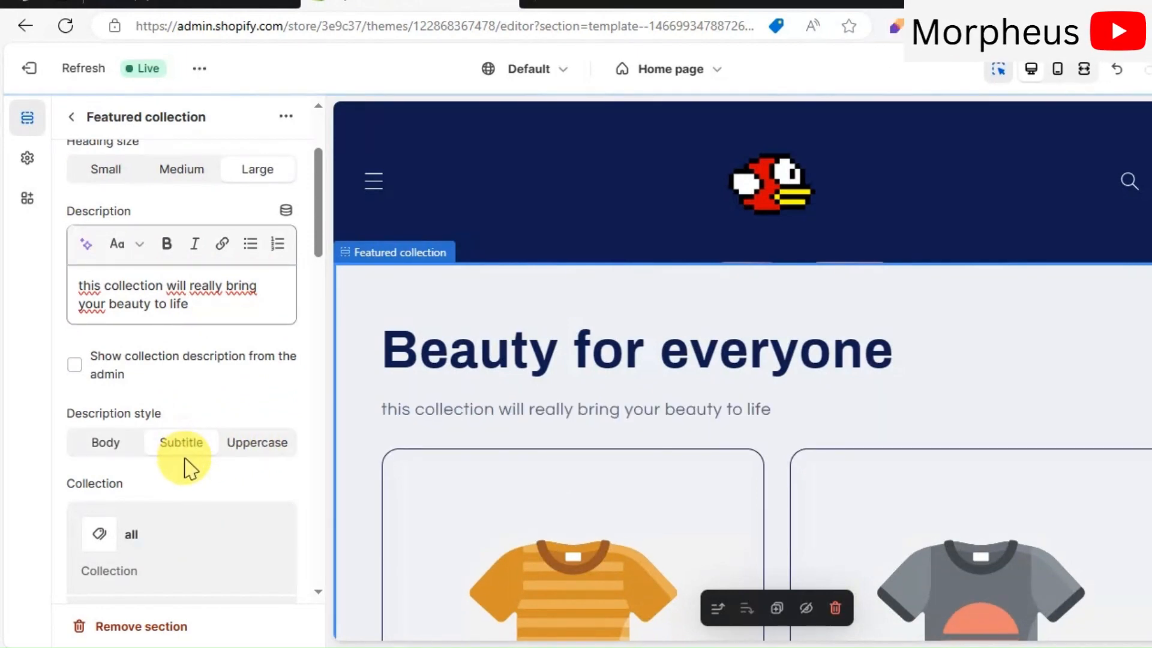
- Add a Collection list section below the Featured collection in the home page template
scroll(189, 474, down, 3)
scroll(198, 522, down, 10)
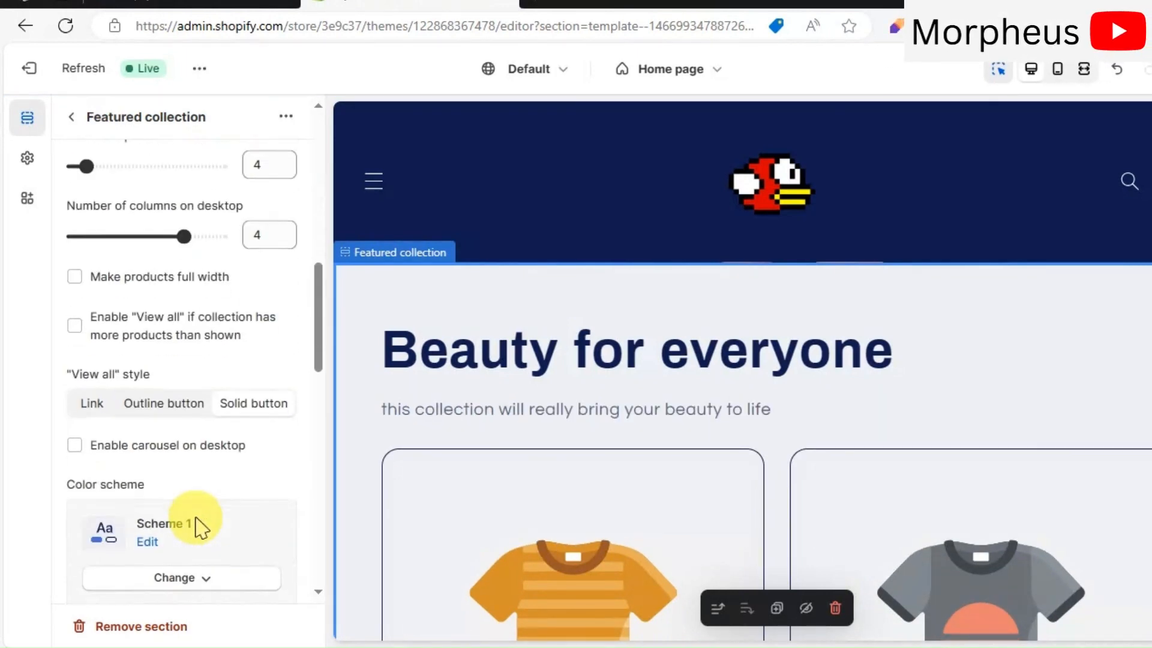
scroll(201, 528, down, 5)
scroll(195, 518, down, 1)
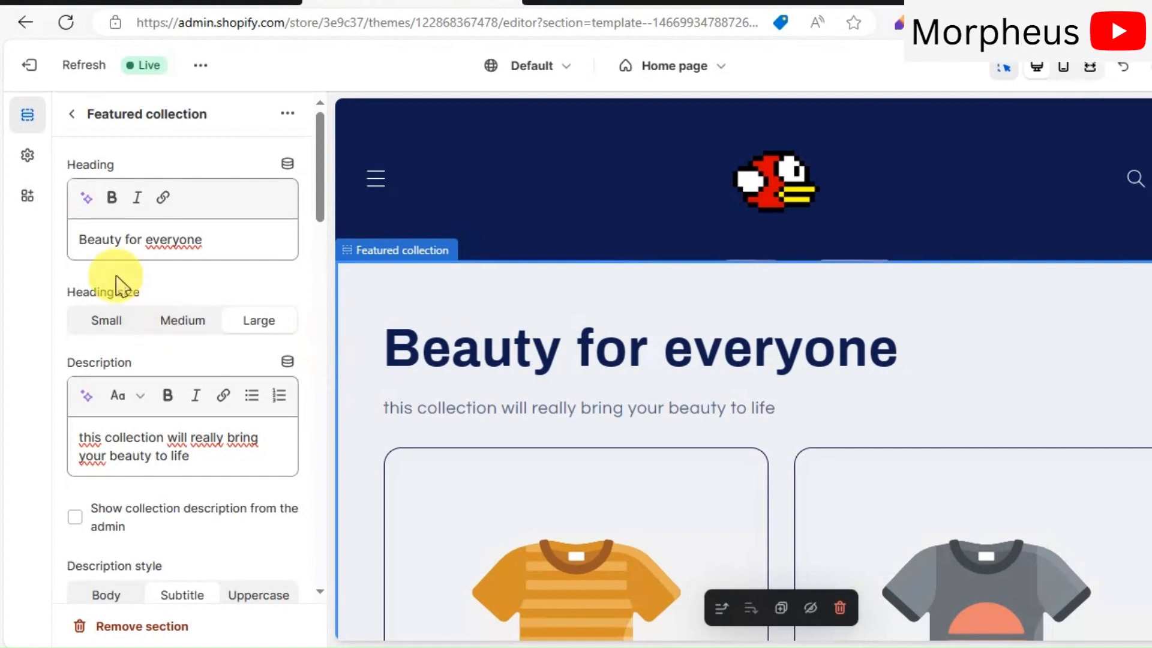
scroll(116, 283, down, 5)
click(71, 114)
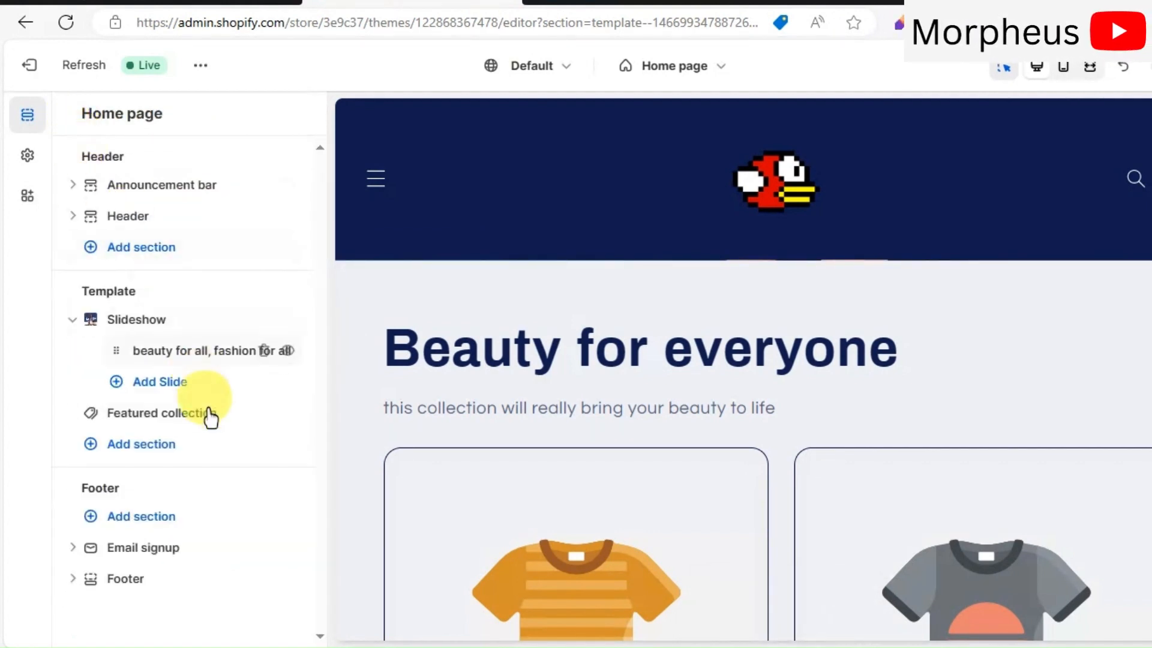
click(99, 444)
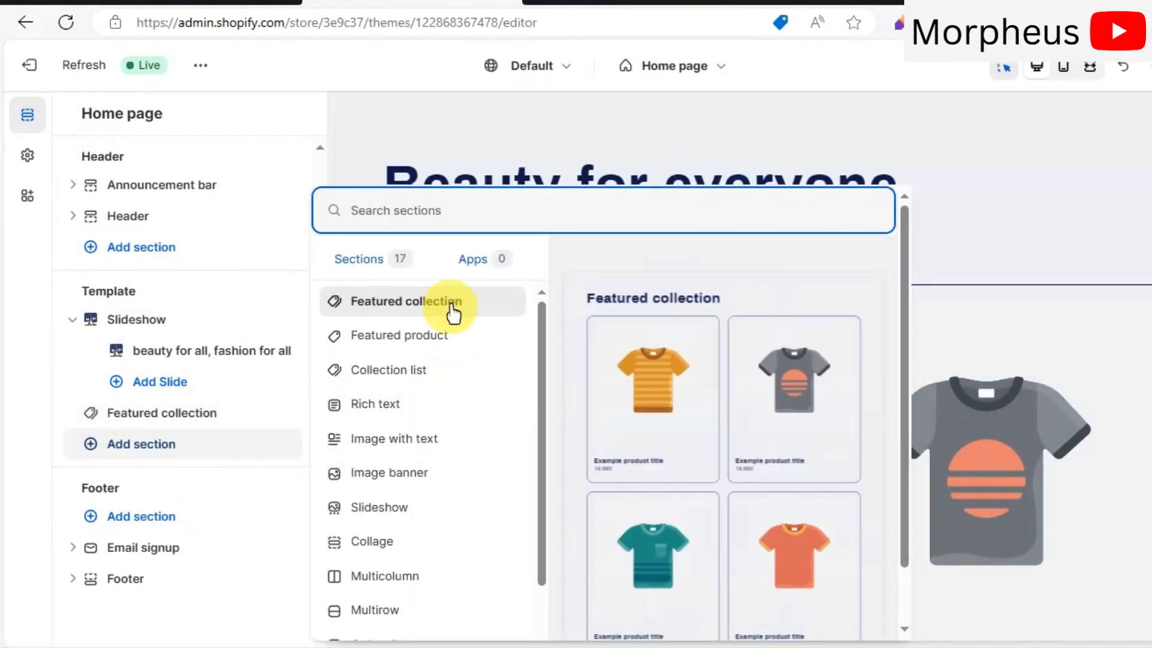
click(413, 370)
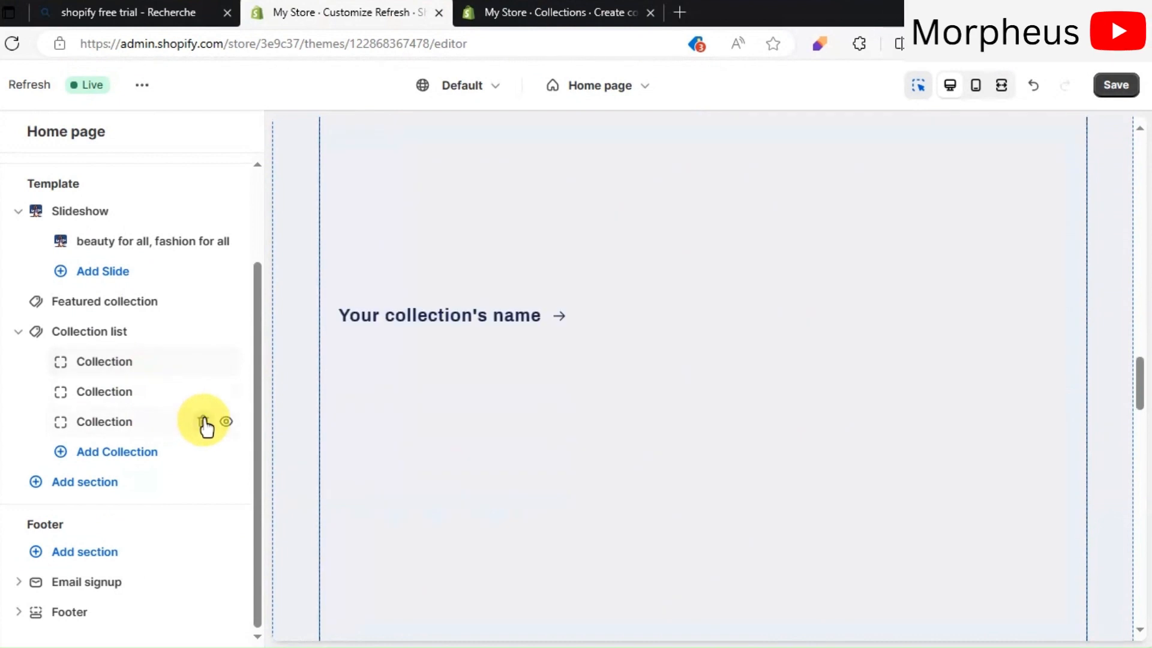
- Remove the third collection block from the Collection list, then save and exit the theme editor
click(201, 422)
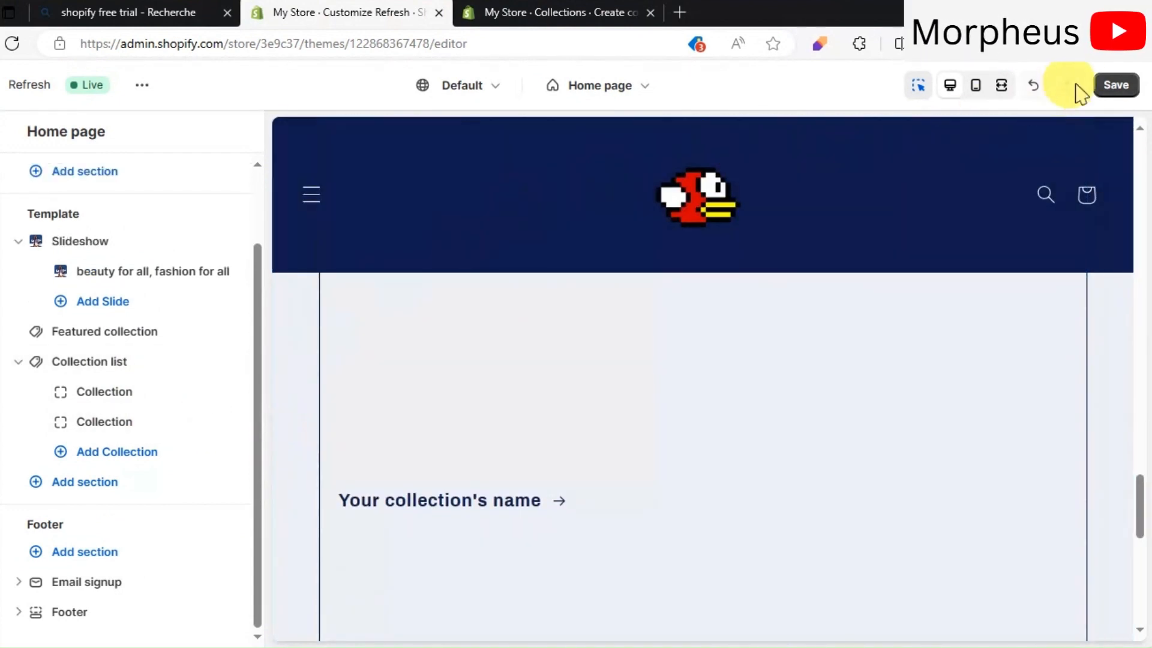
click(1104, 85)
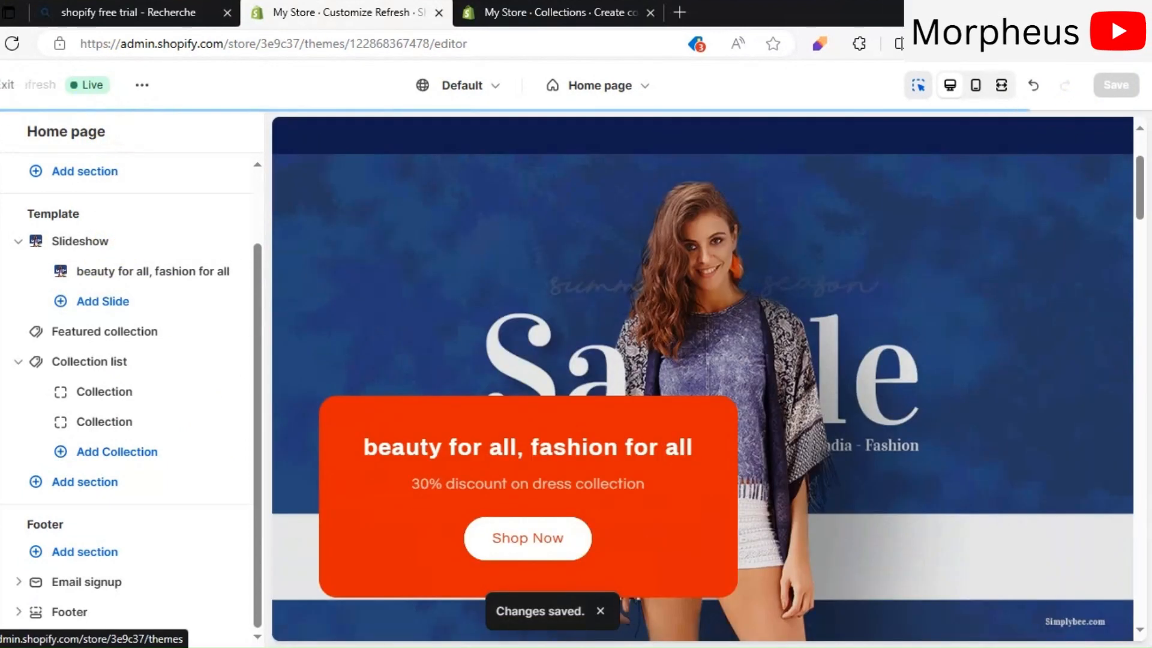
click(5, 84)
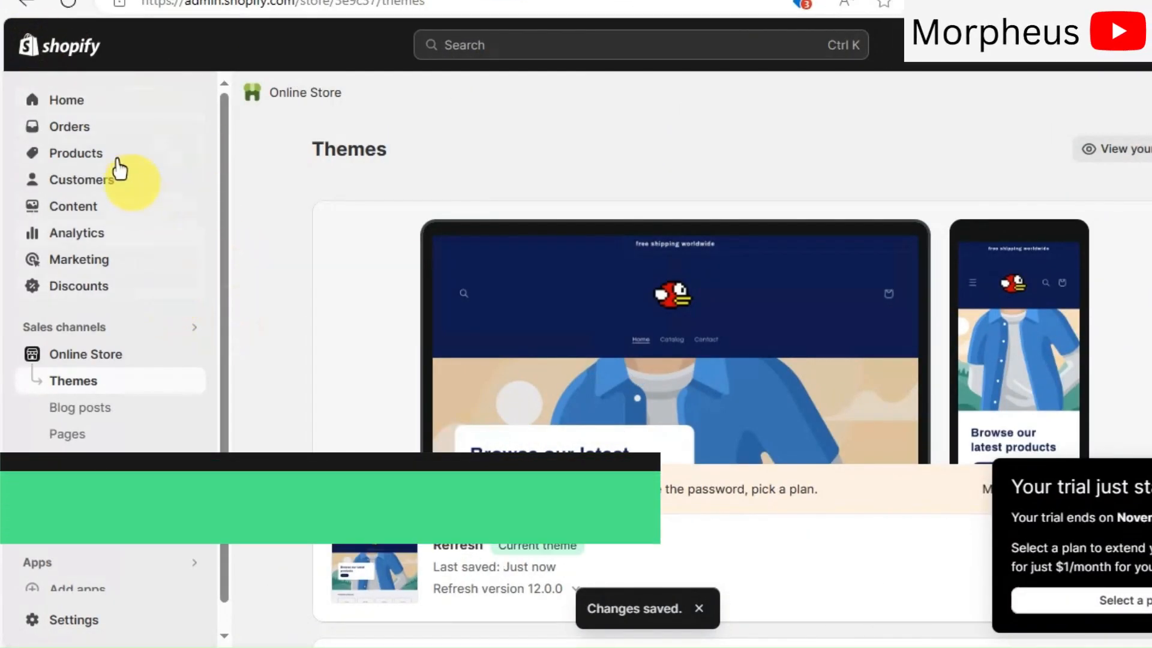
- Delete the existing "Home page" collection from the store's product collections
click(91, 129)
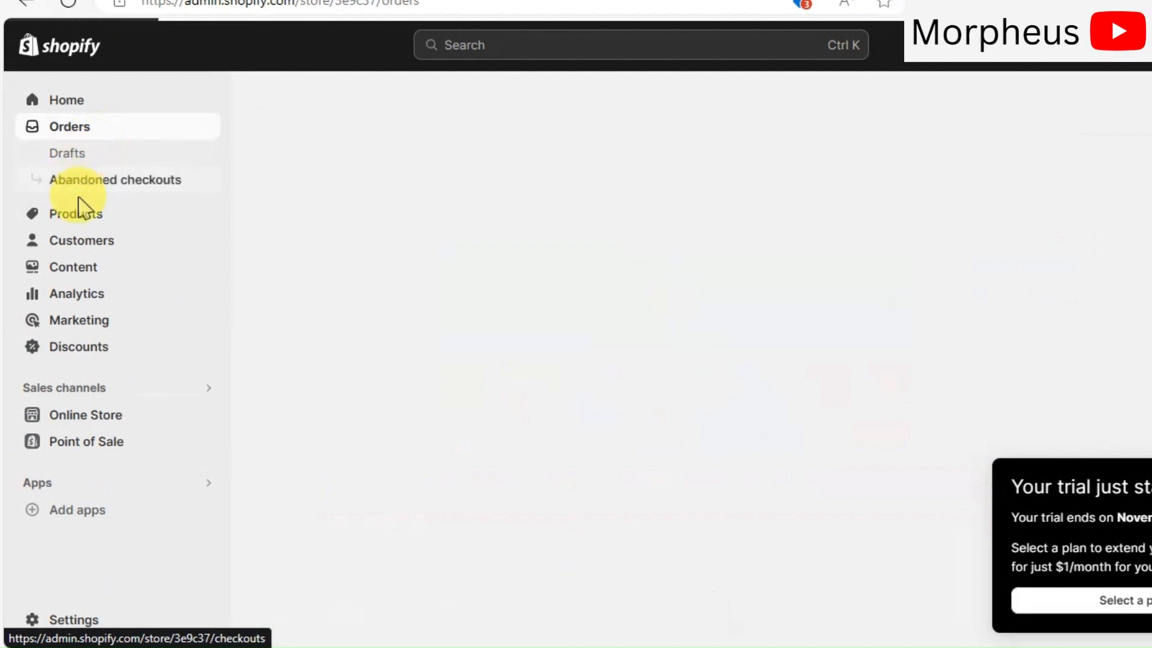
click(80, 213)
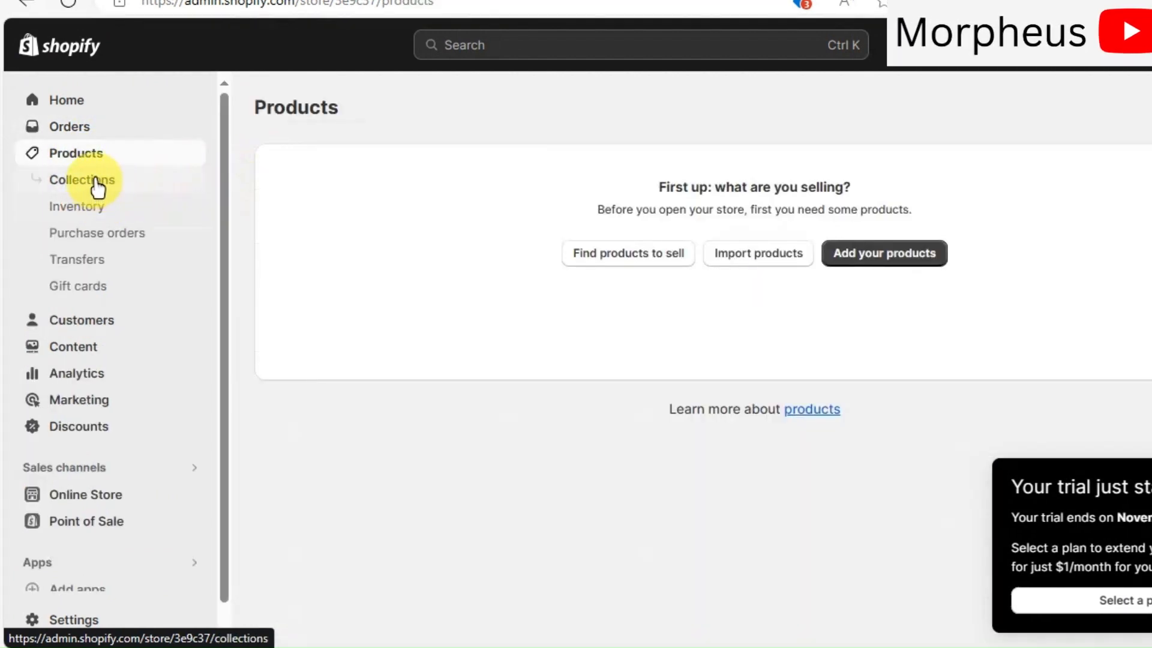
click(96, 186)
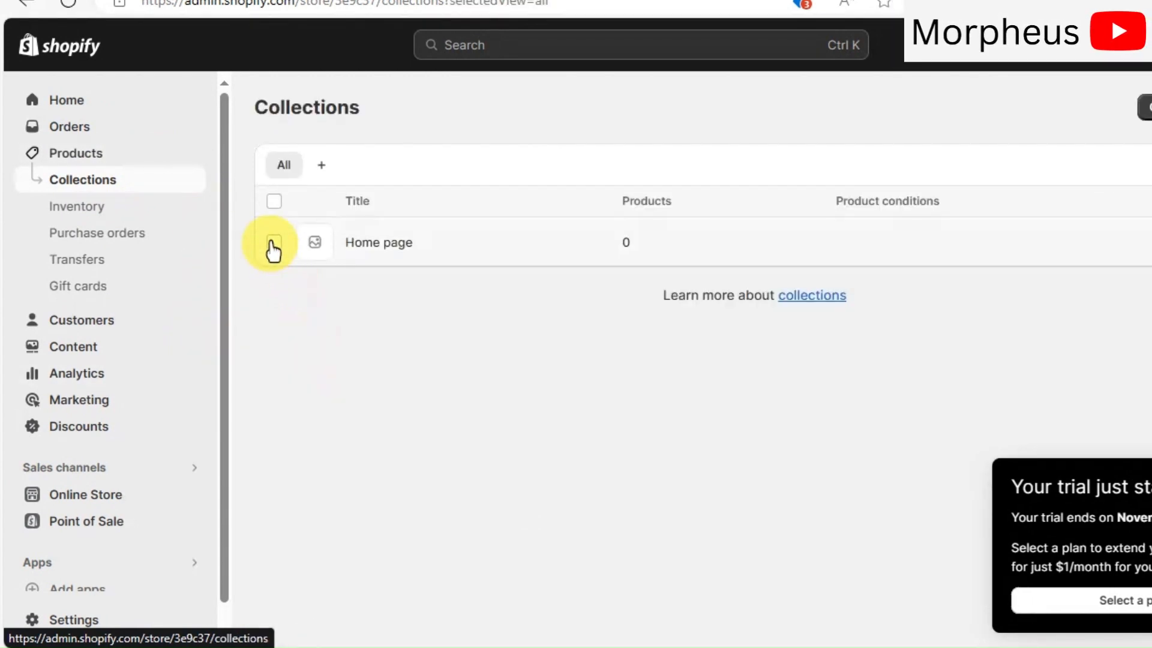
click(274, 242)
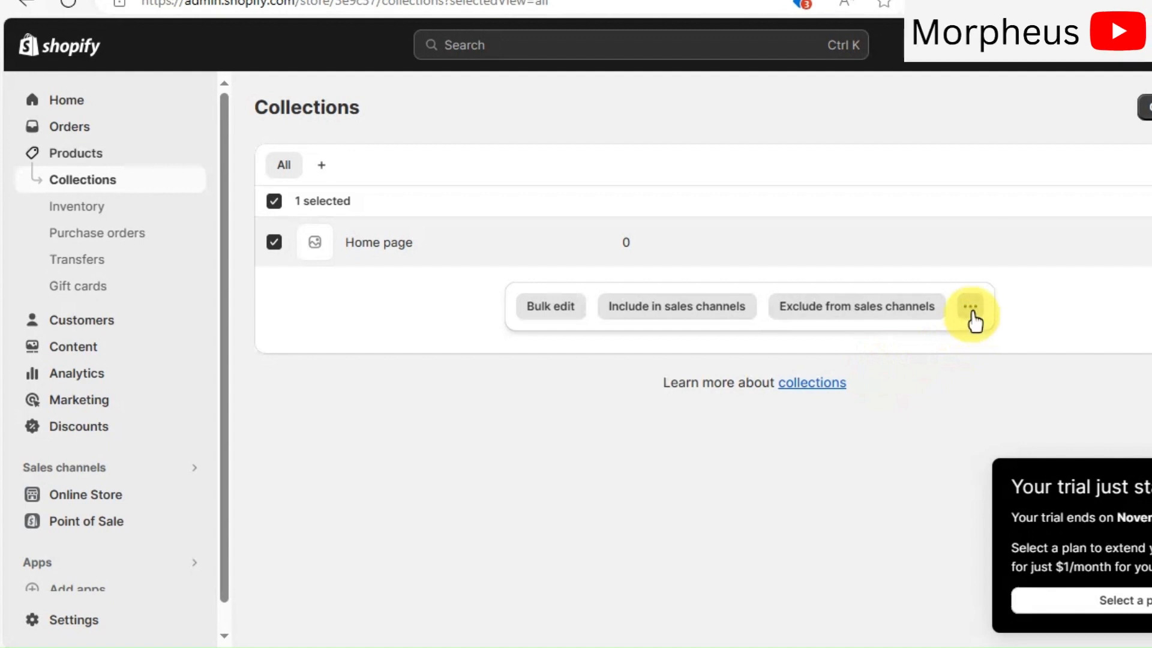
click(972, 310)
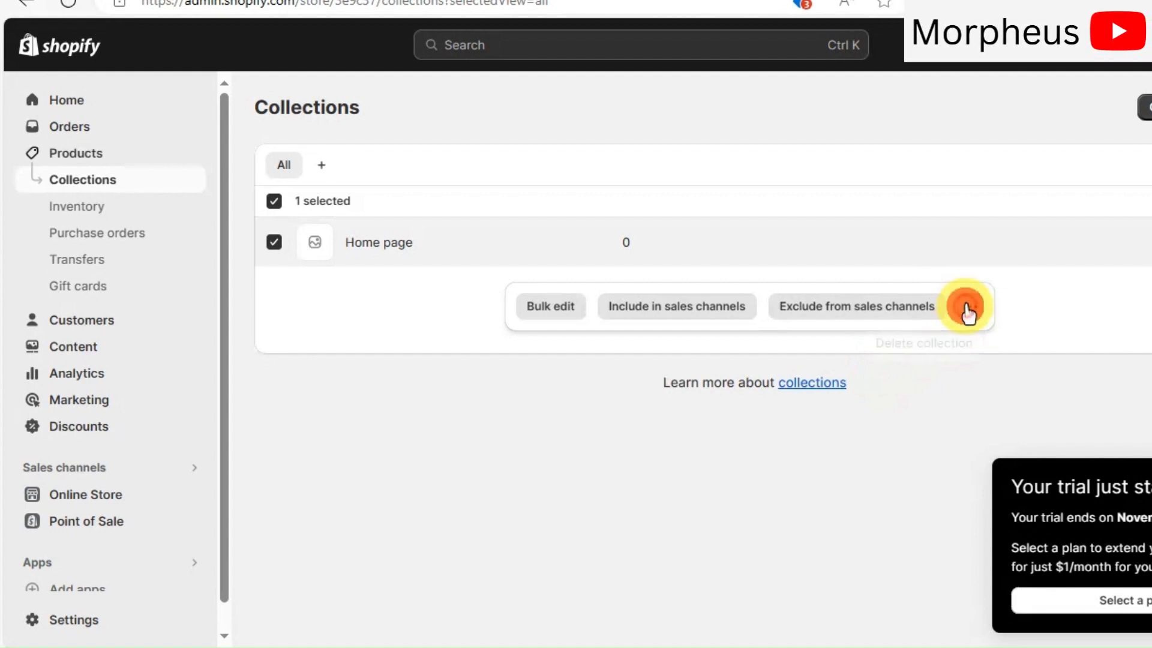
click(924, 347)
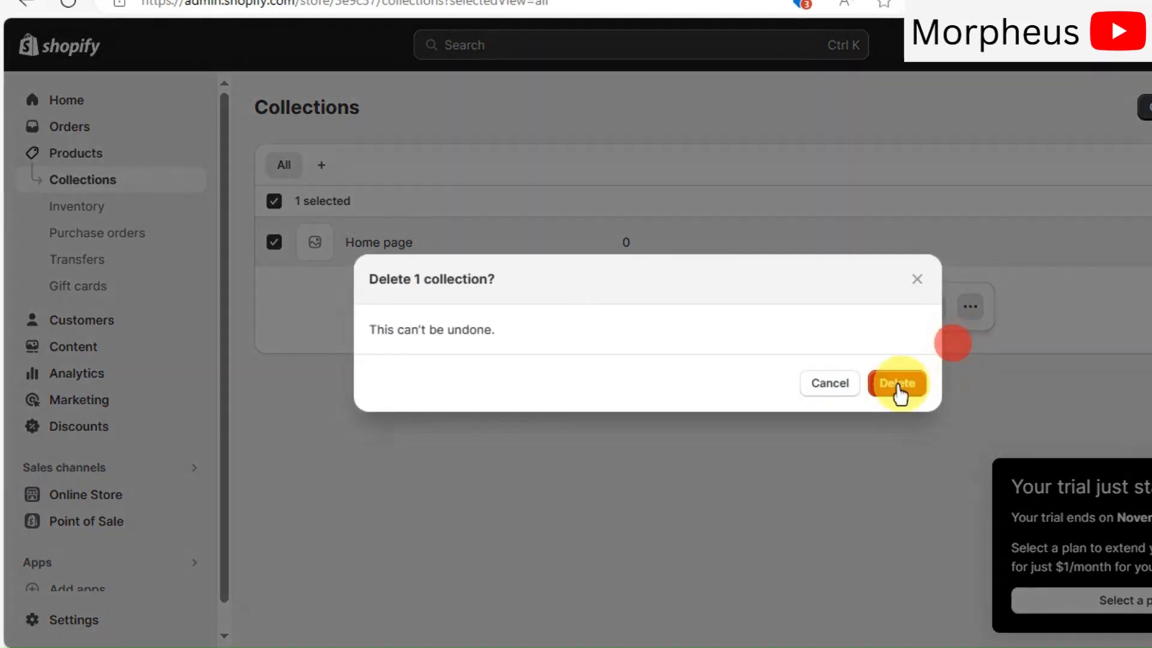
click(903, 387)
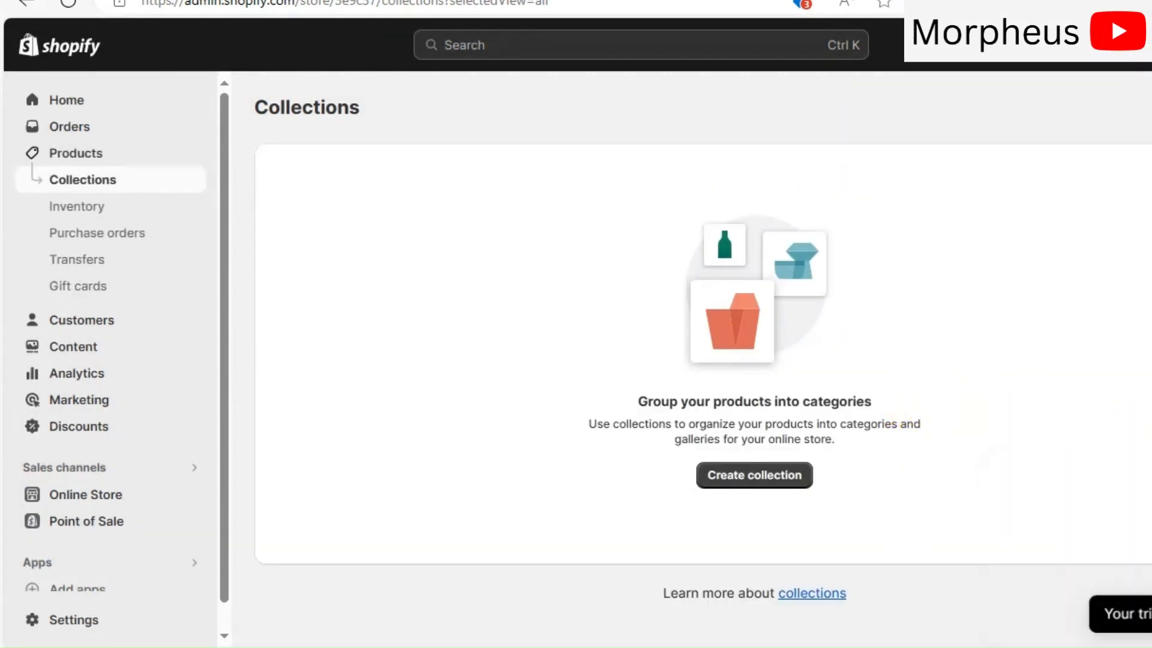
- Start a new product collection and title it "Face Collection"
click(791, 478)
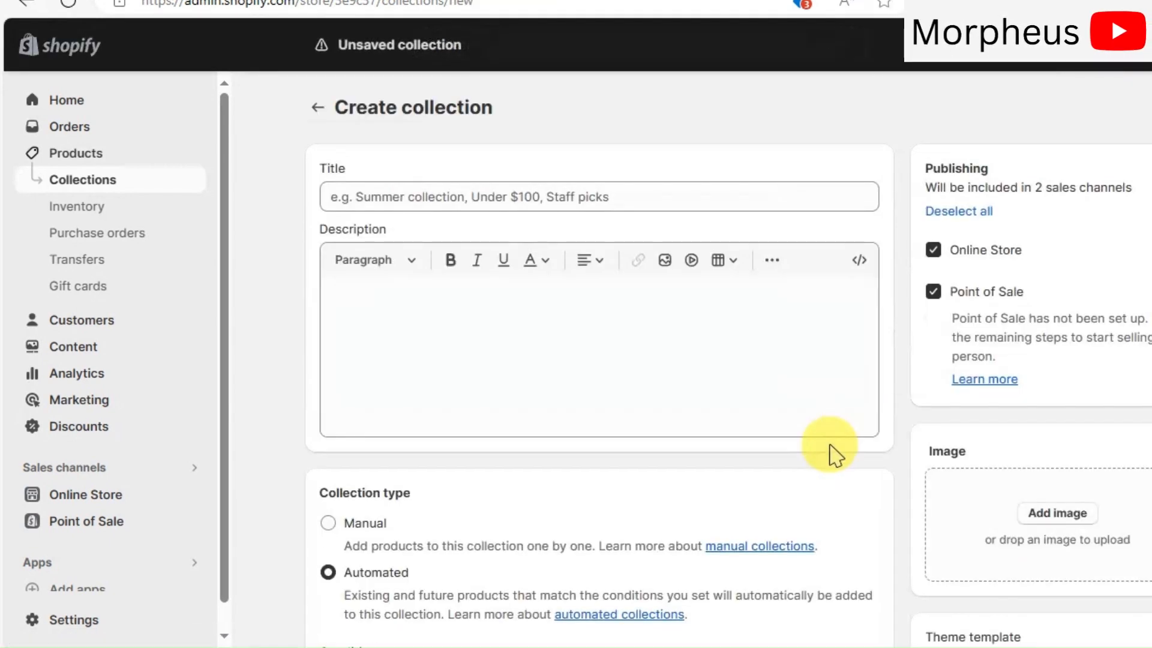
click(607, 202)
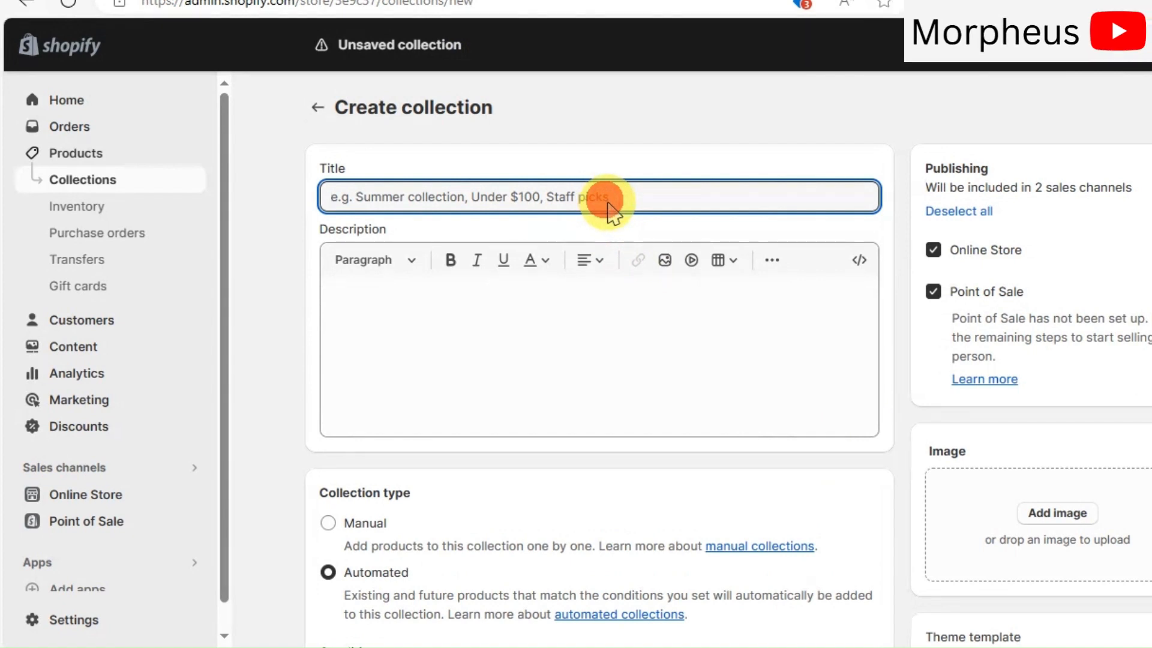
text(Face Collection)
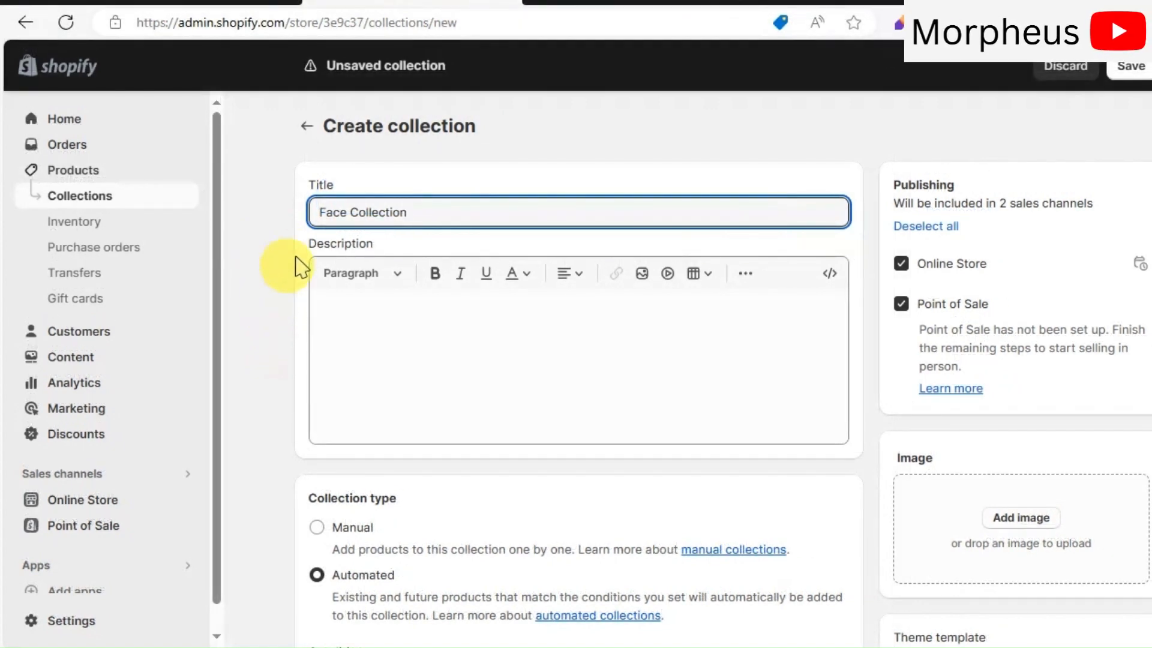
drag(348, 217, 316, 222)
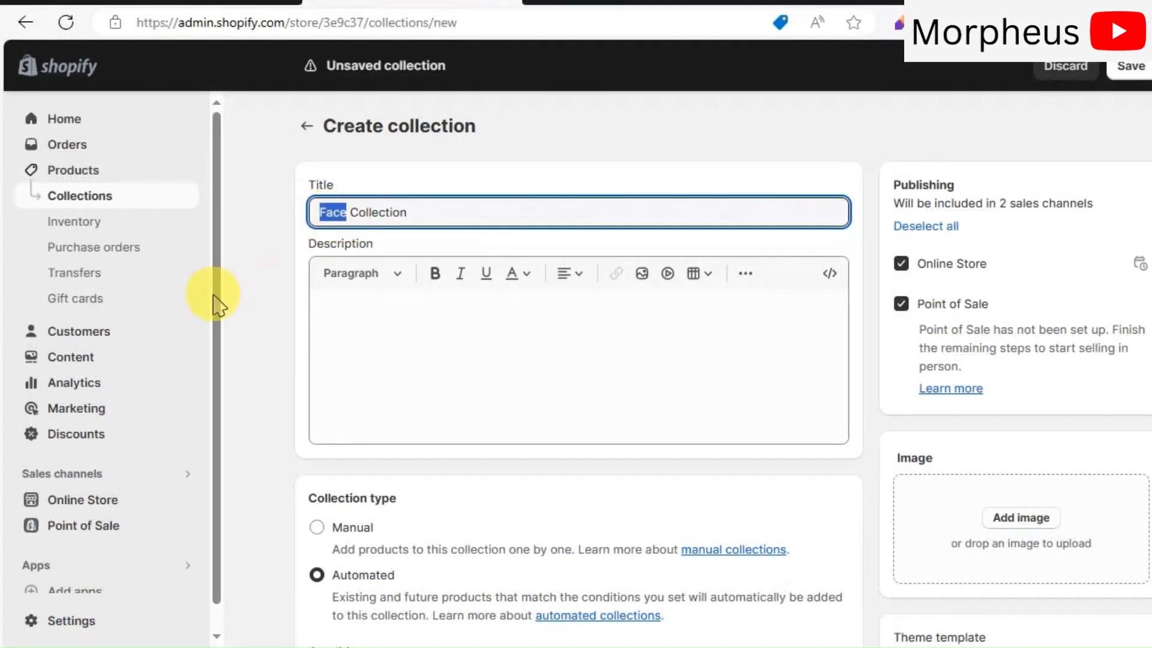
click(262, 309)
click(452, 220)
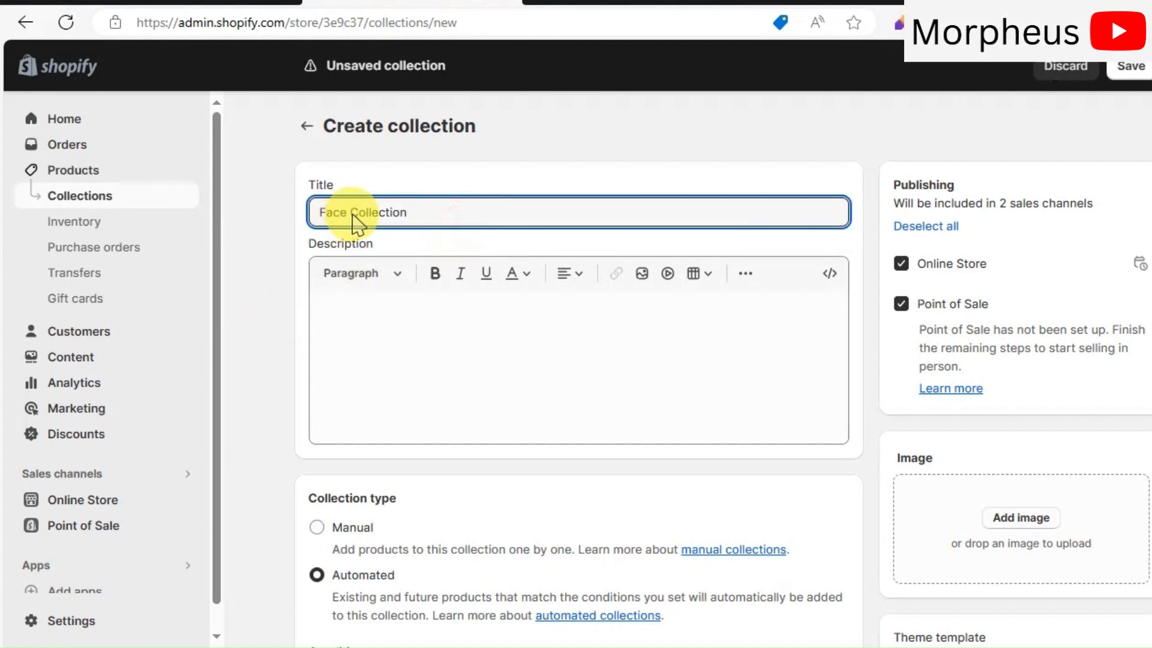
- Extend the new collection's title to "Face Beauty Skincare Collection"
click(353, 214)
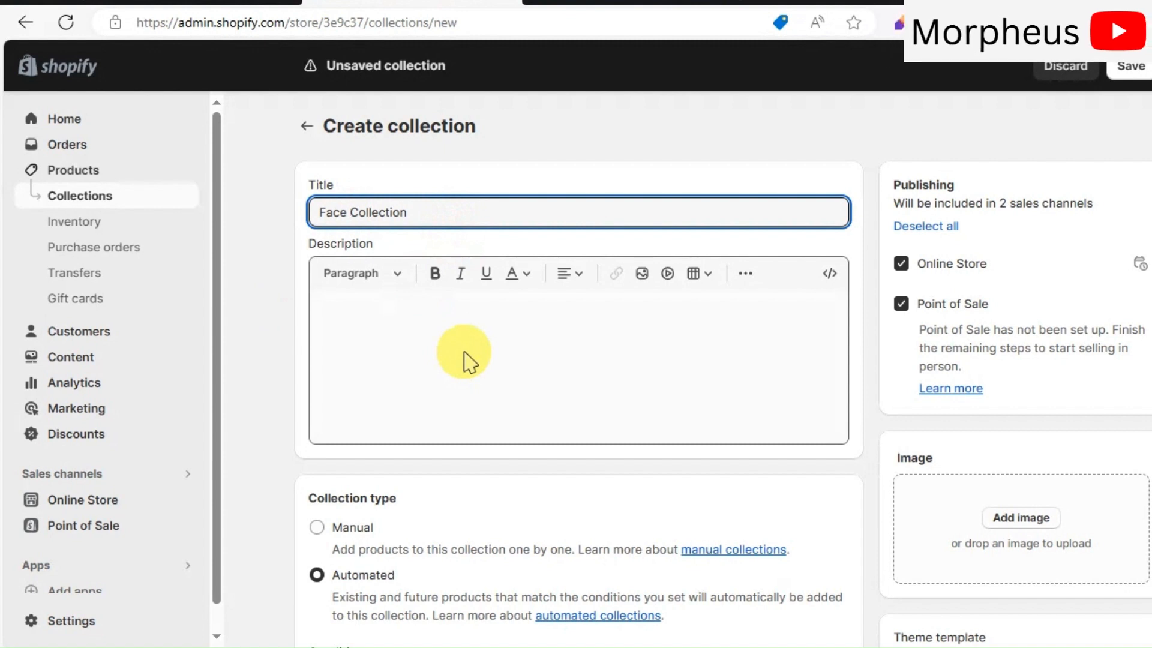
text(Beauty )
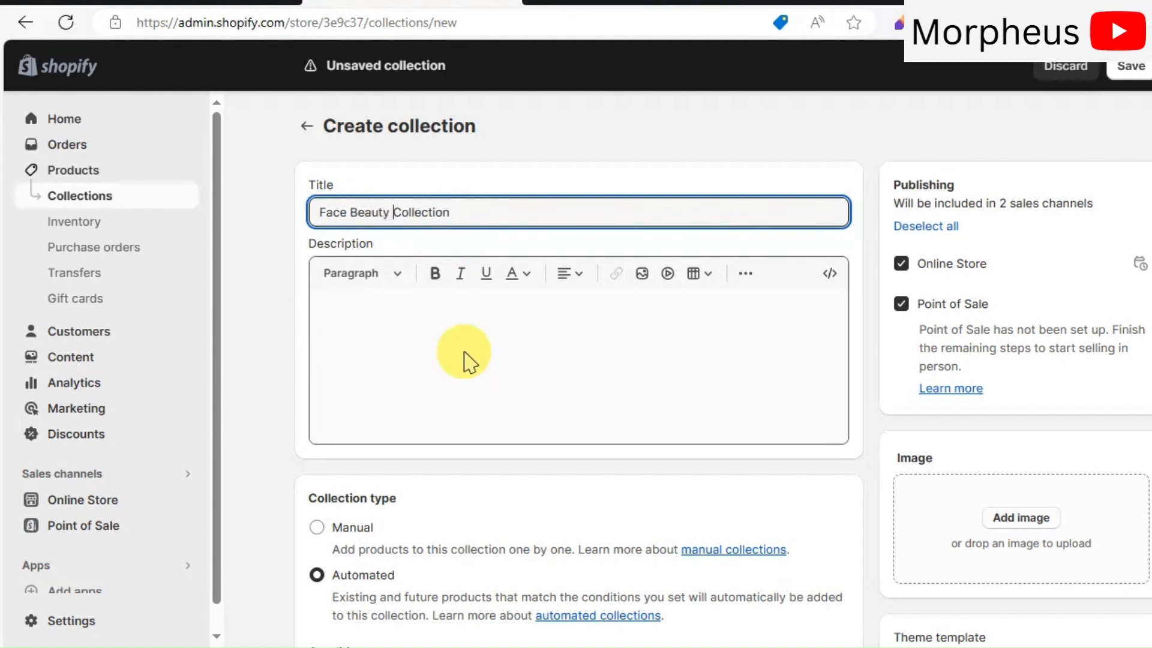
text(Skincare)
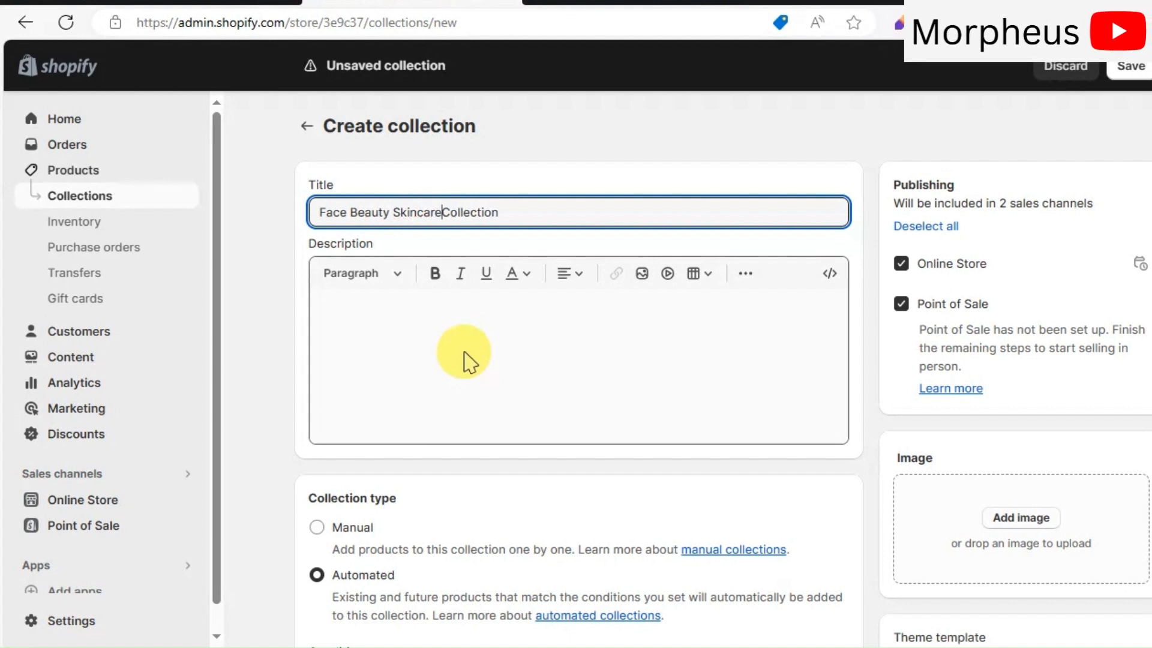
click(233, 328)
- Write the collection description "Face skincare collection will really bring happiness to your life with our special serums, creams.."
click(403, 328)
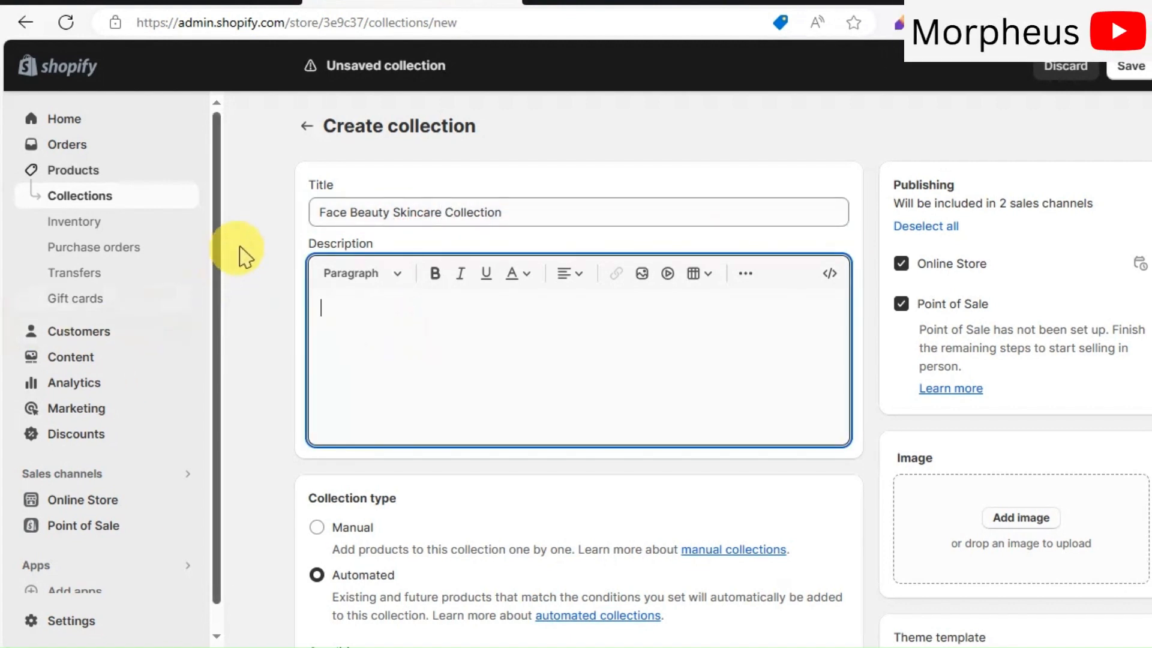
text(F)
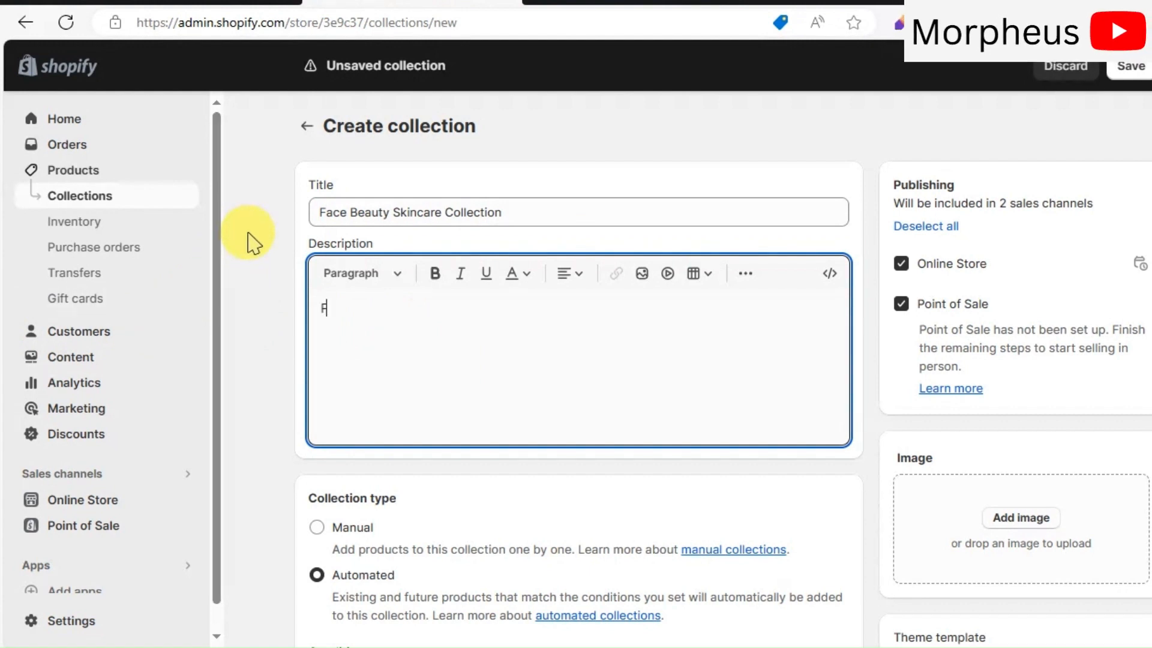
text(ace)
key(BackSpace)
key(BackSpace)
text(ce)
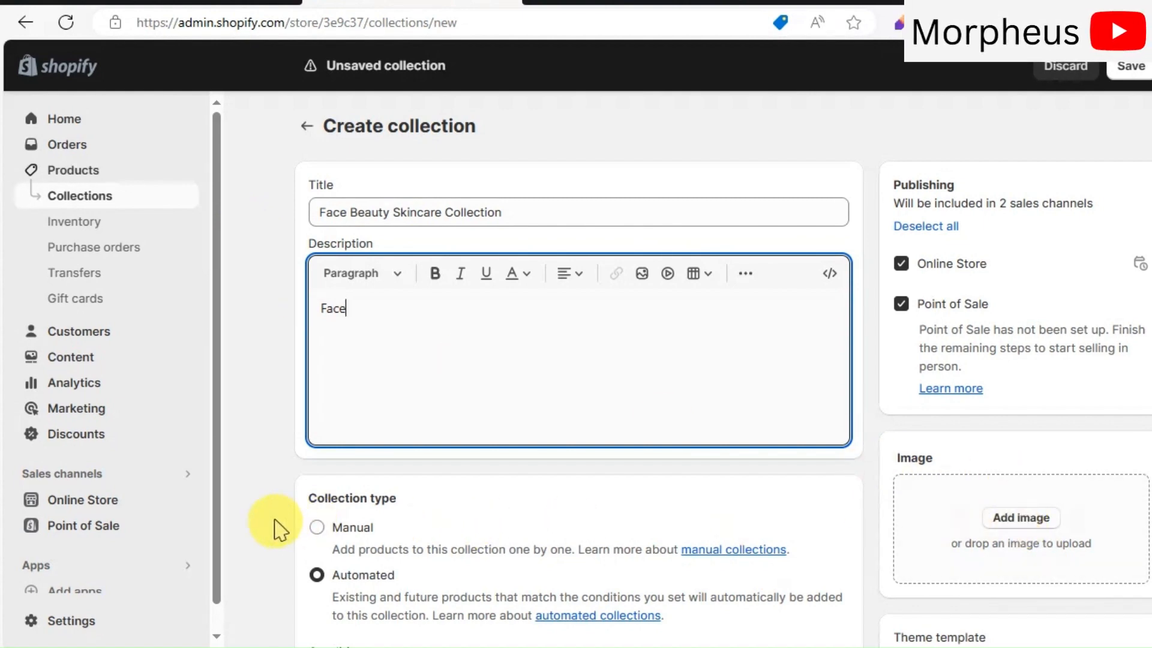
scroll(270, 473, down, 3)
scroll(271, 474, up, 3)
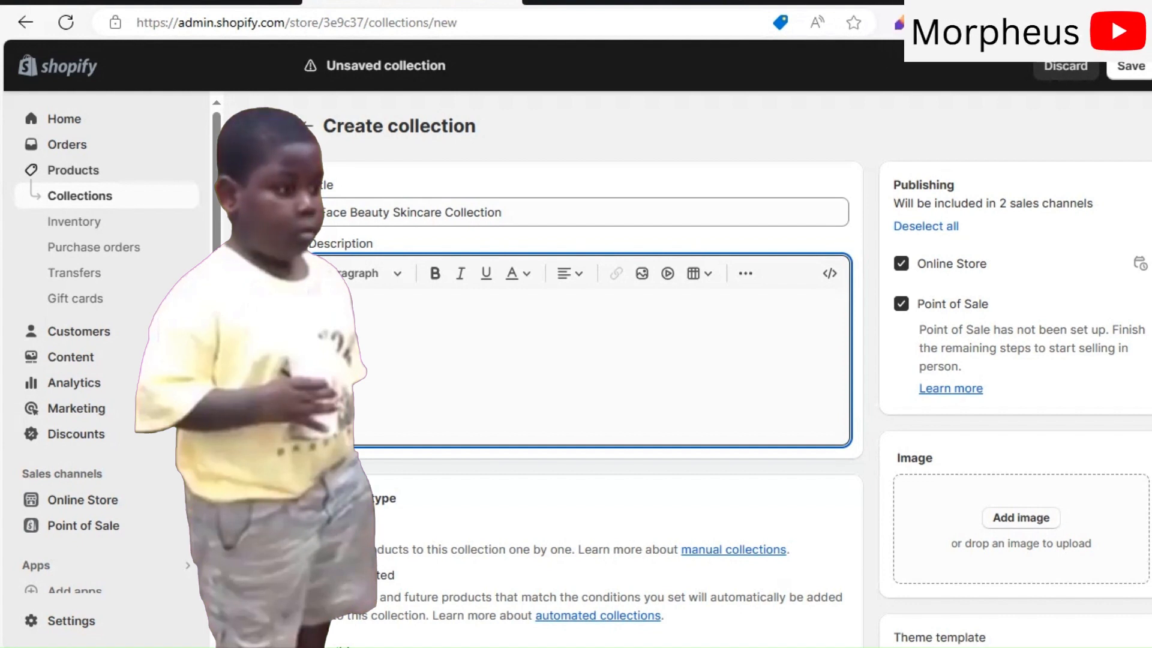
text(Face)
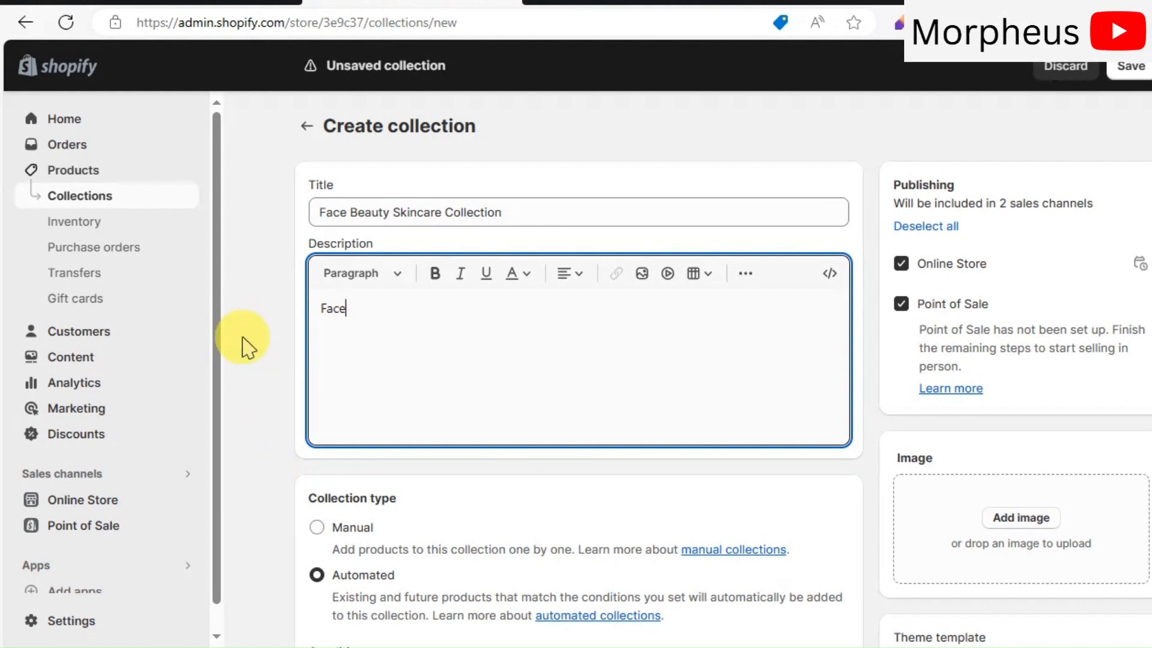
text(skincare col)
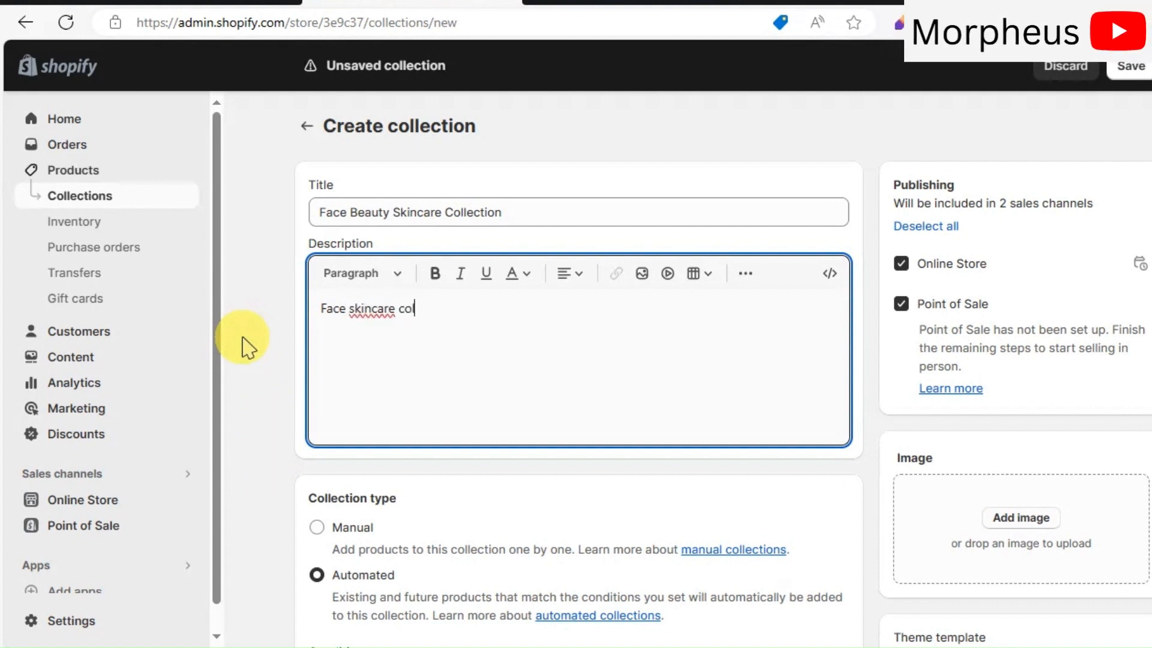
text(lection will reall)
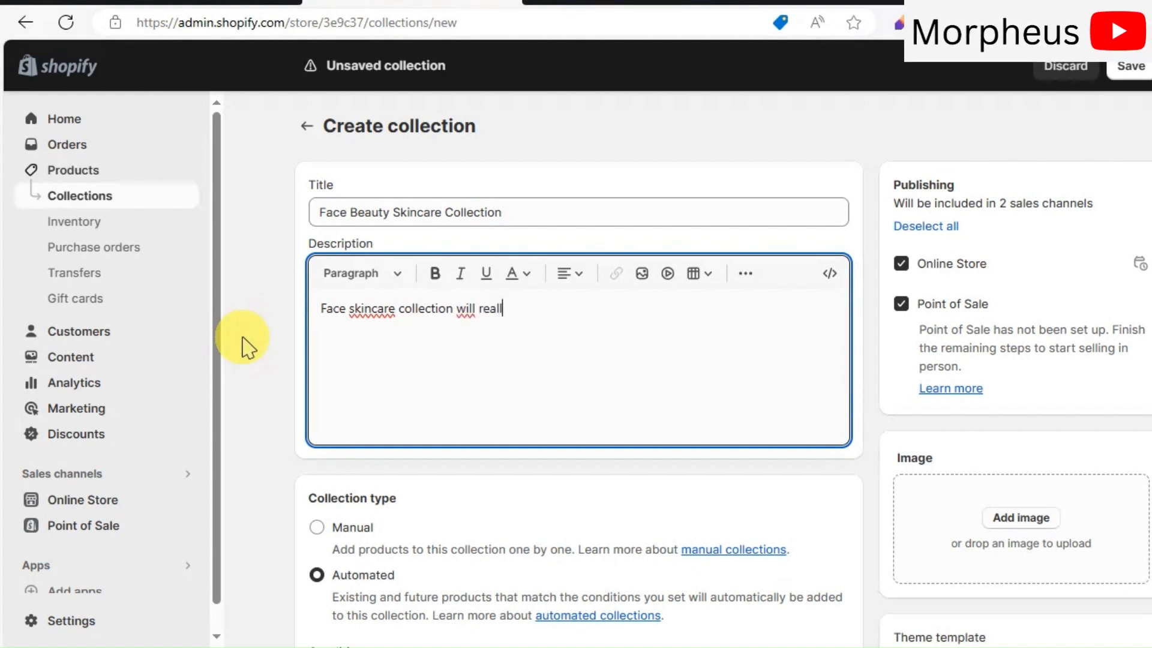
text(y bring happines)
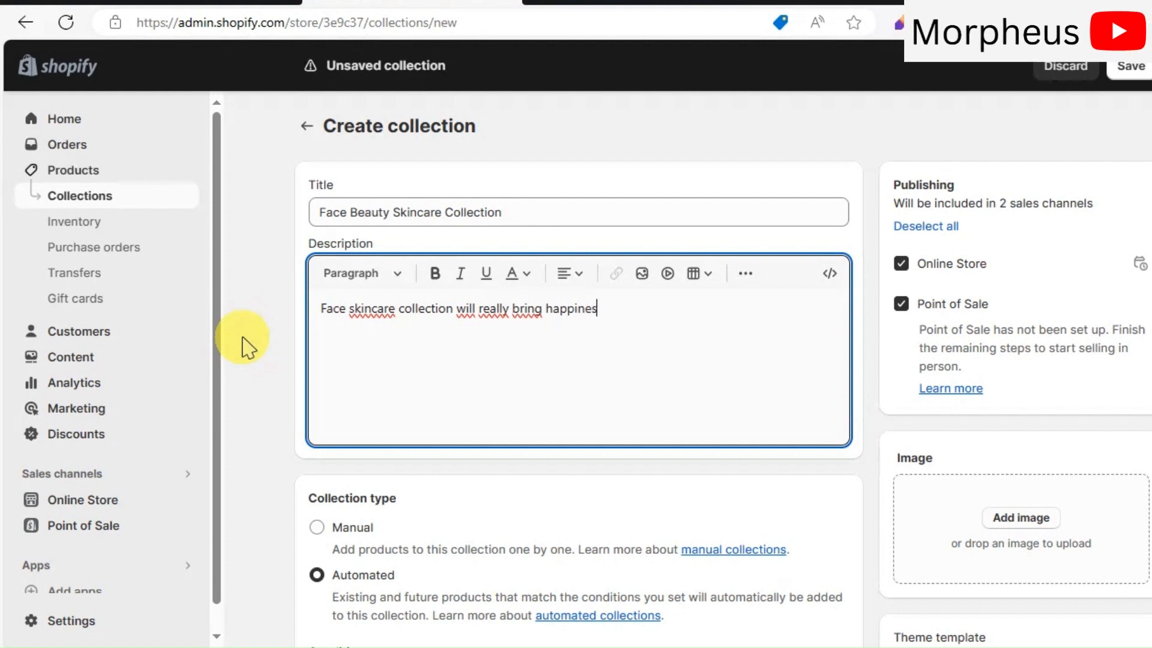
text(s to your life with )
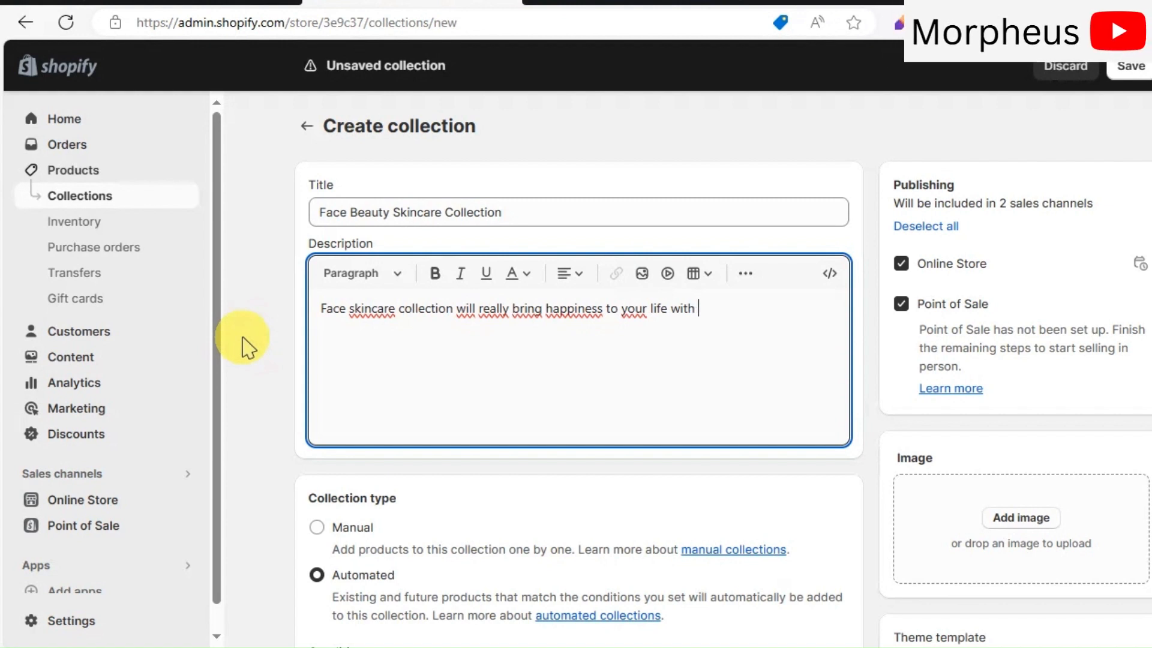
text(our special serums)
text(. crea)
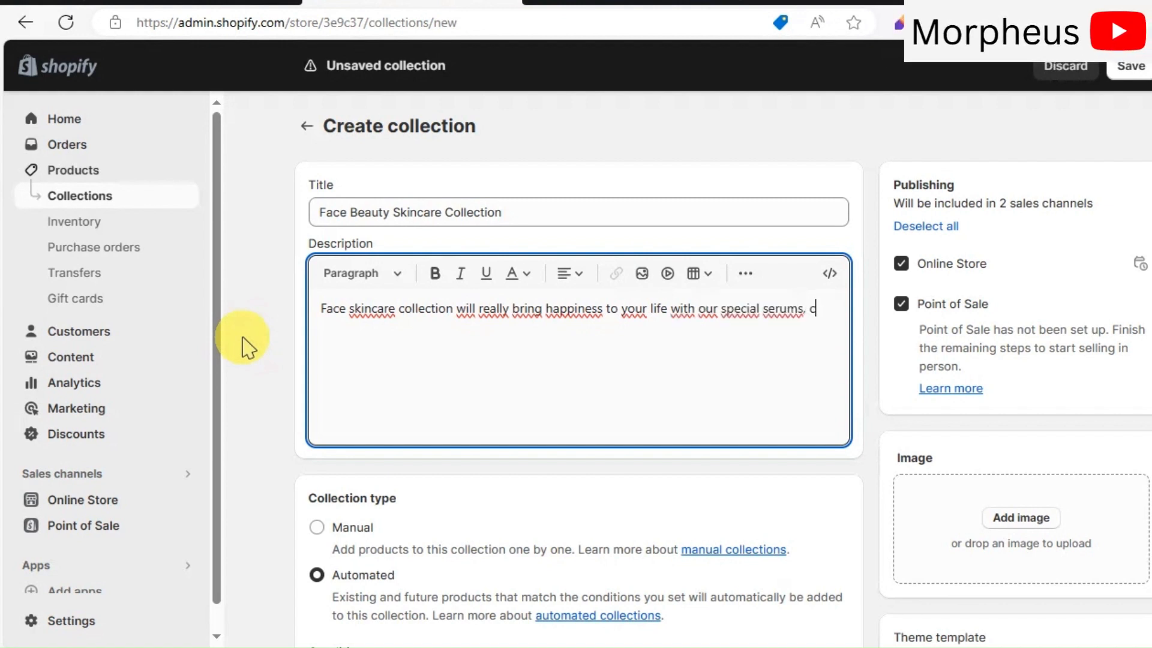
text(ms..)
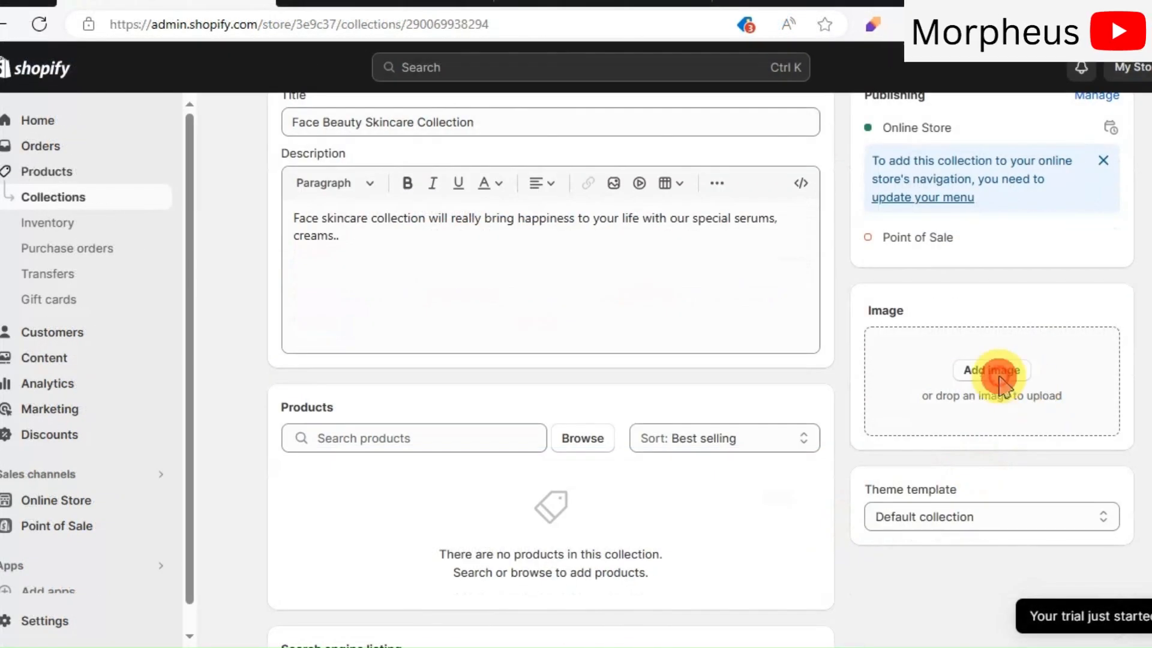
- Add the portrait of a woman touching her face as the collection image with the alt text "face", and save the collection
click(997, 375)
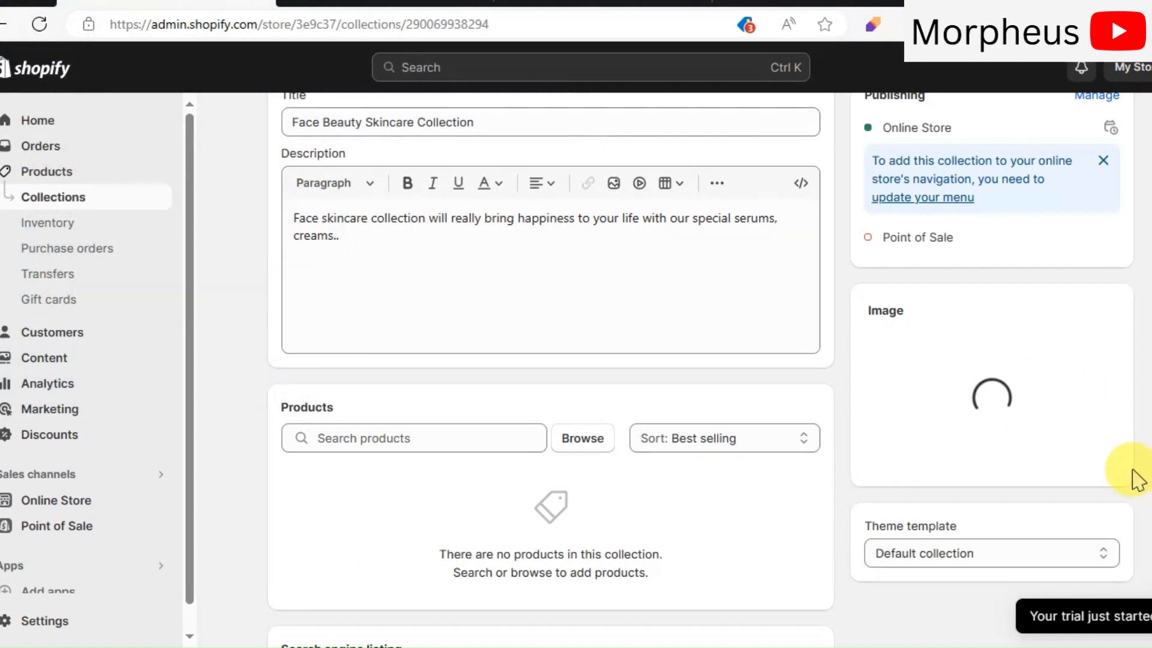
scroll(1056, 420, down, 1)
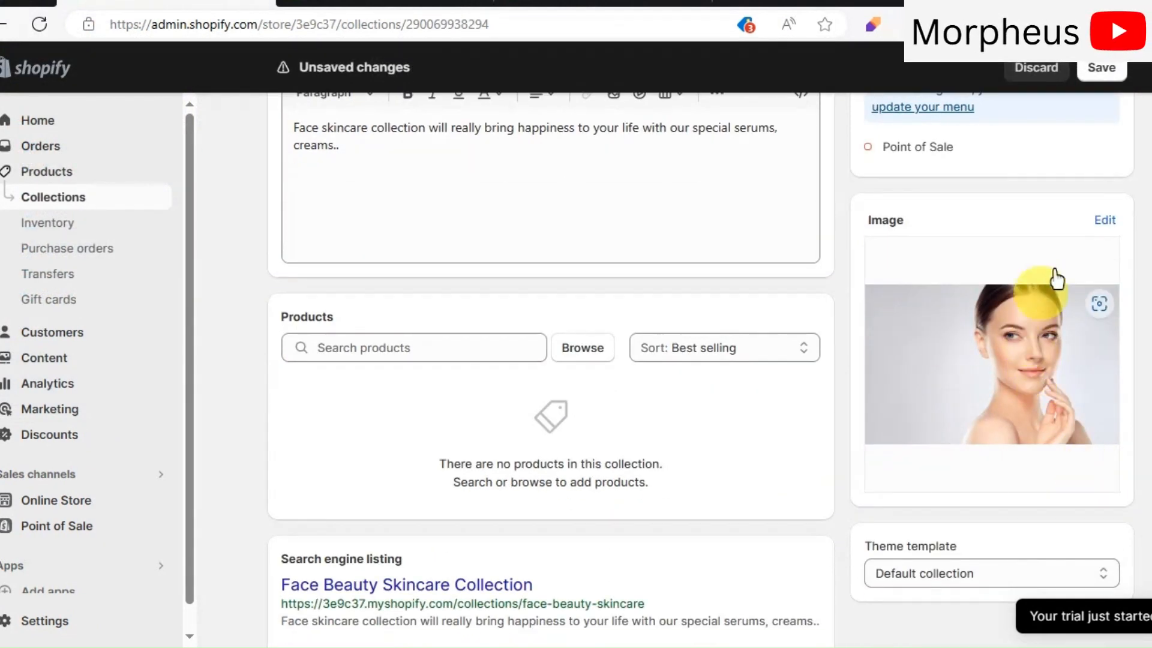
click(1105, 222)
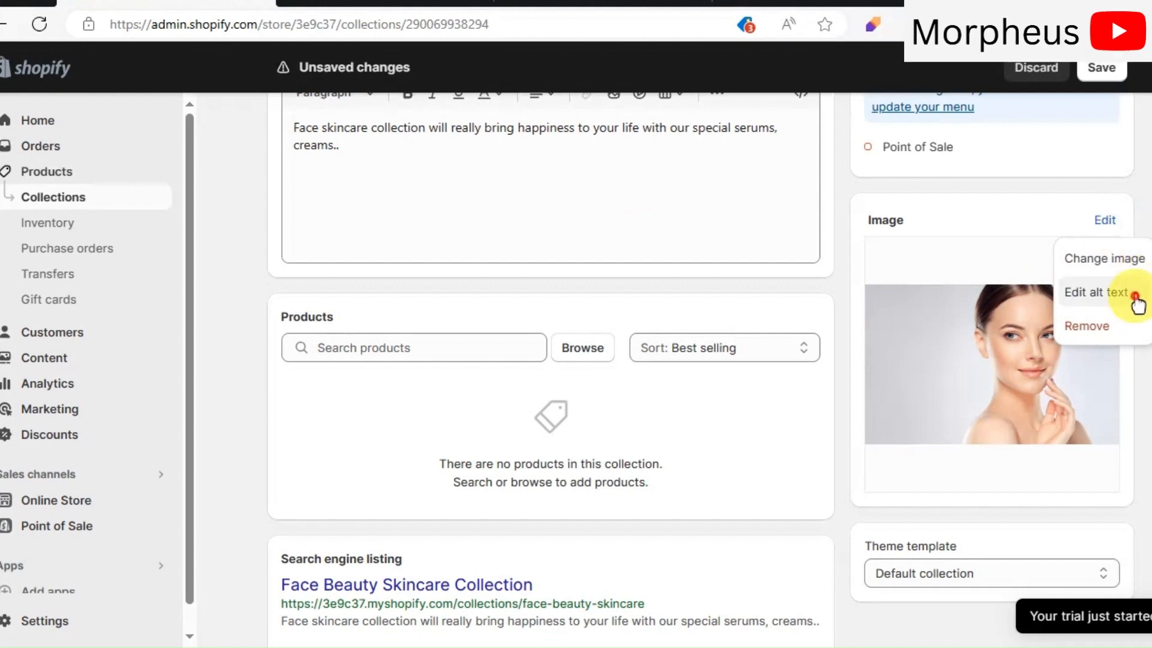
click(1081, 293)
click(701, 255)
text(face)
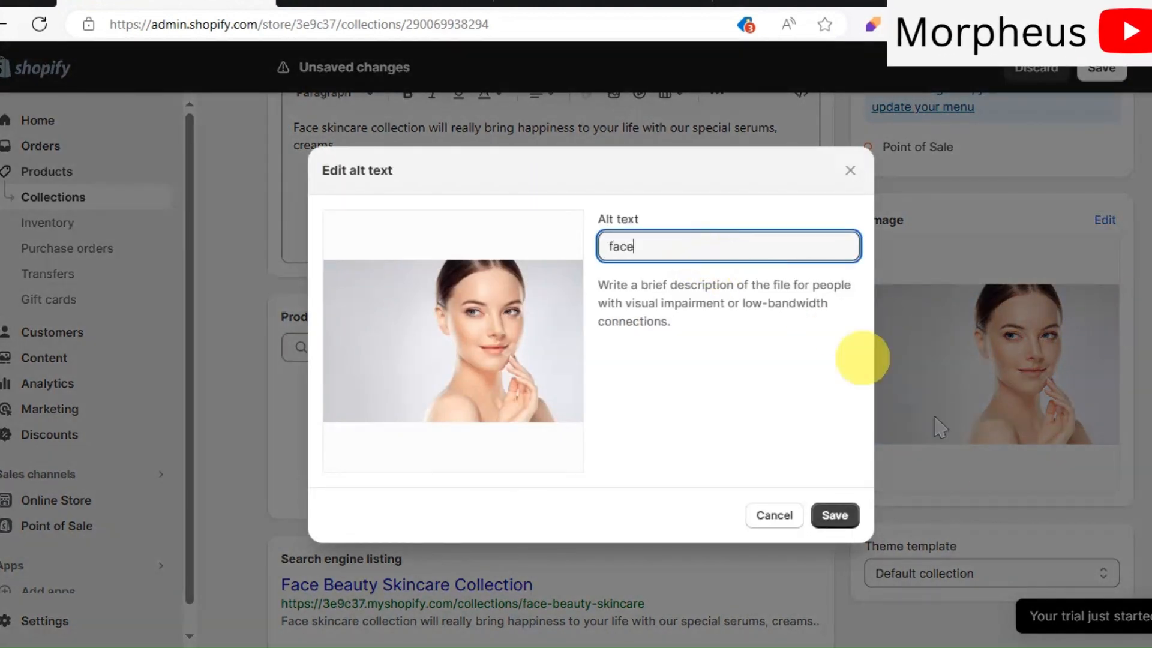
click(833, 514)
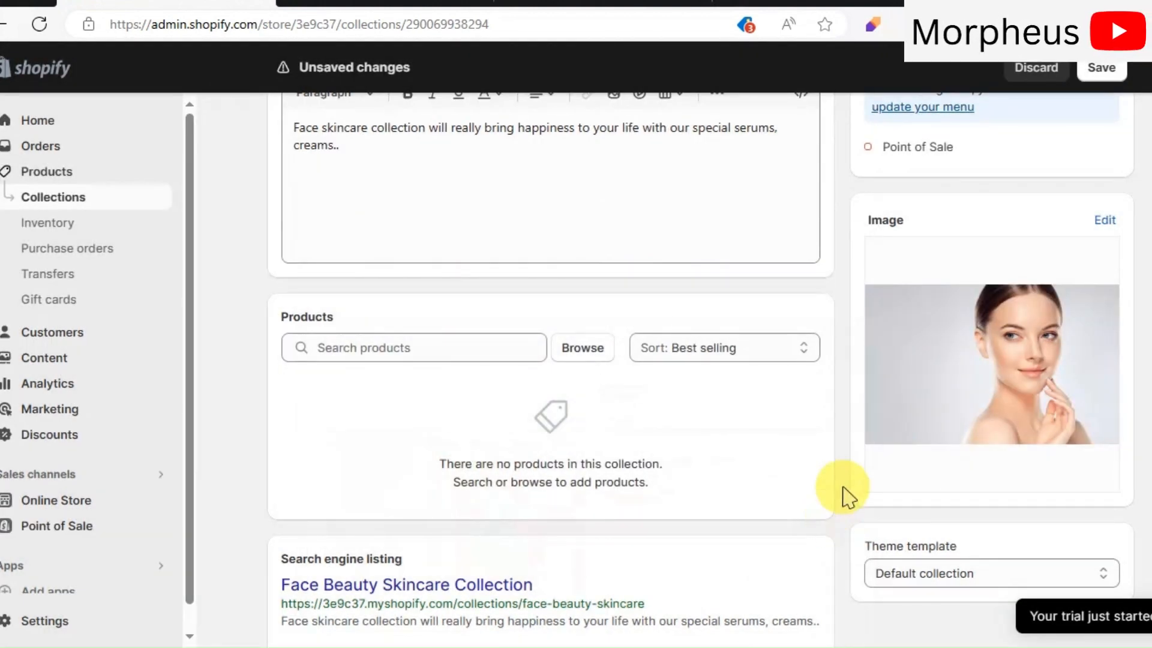
click(1102, 69)
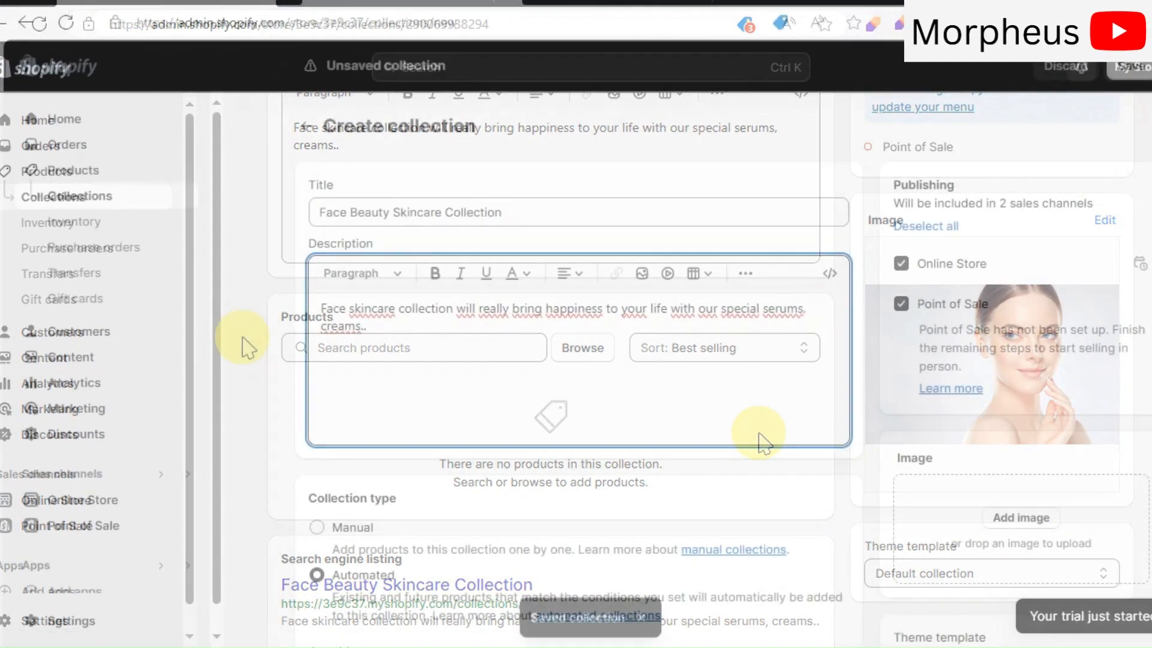
- Set the collection type of the Face Beauty Skincare Collection to Manual and save the new collection
click(329, 528)
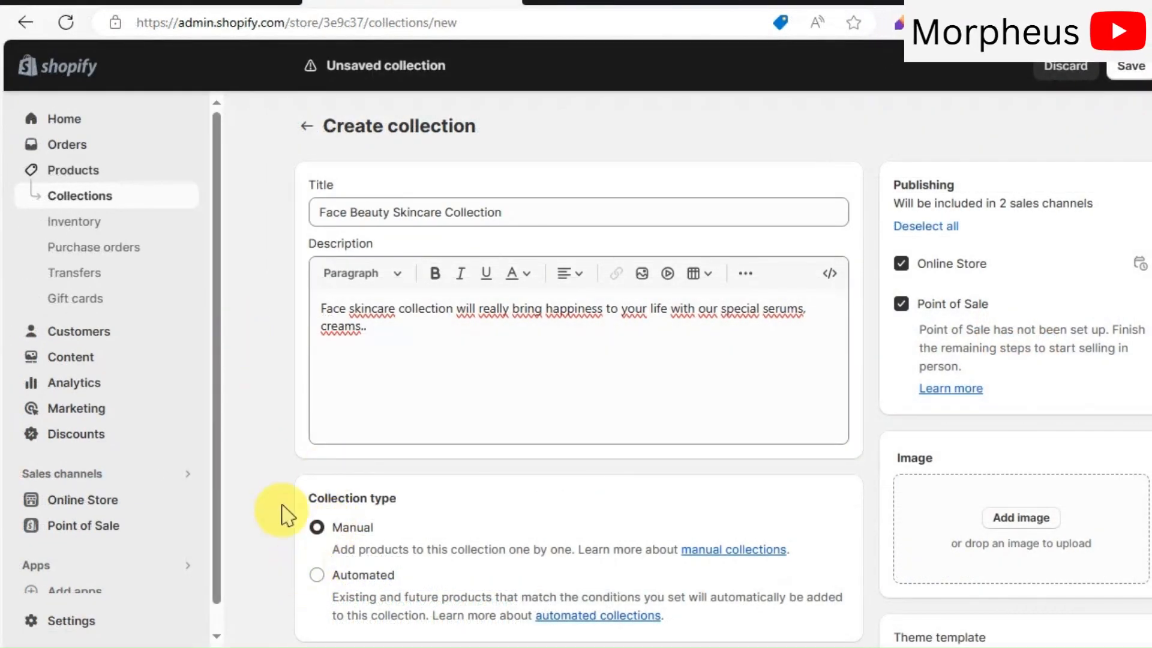
scroll(281, 513, down, 2)
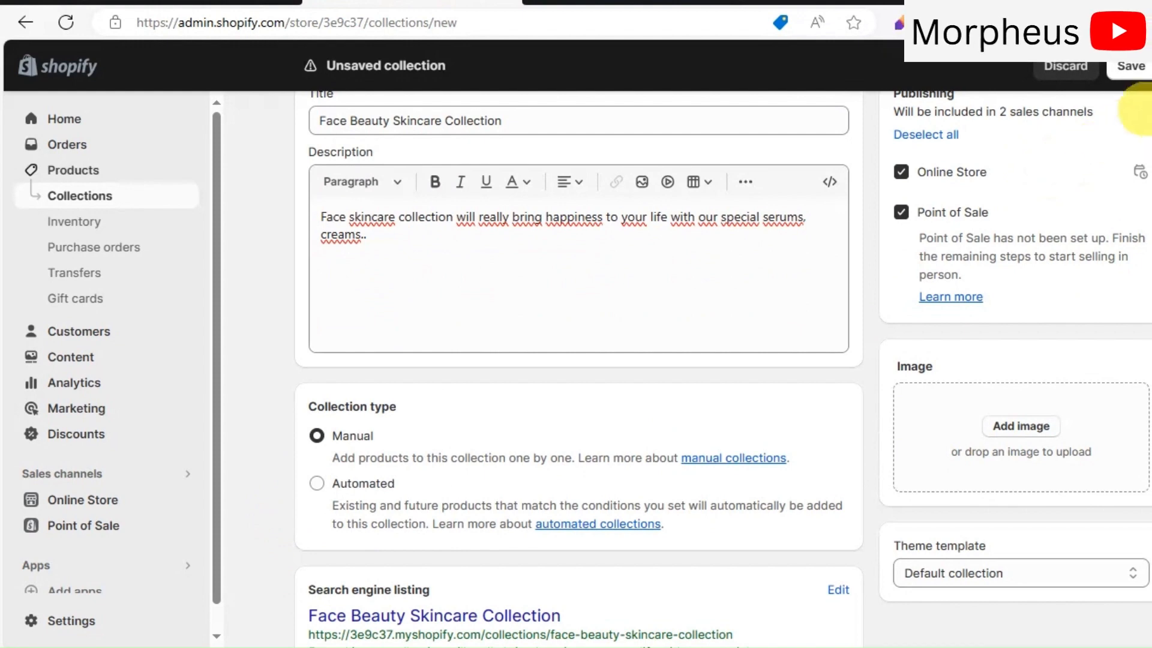
click(1132, 66)
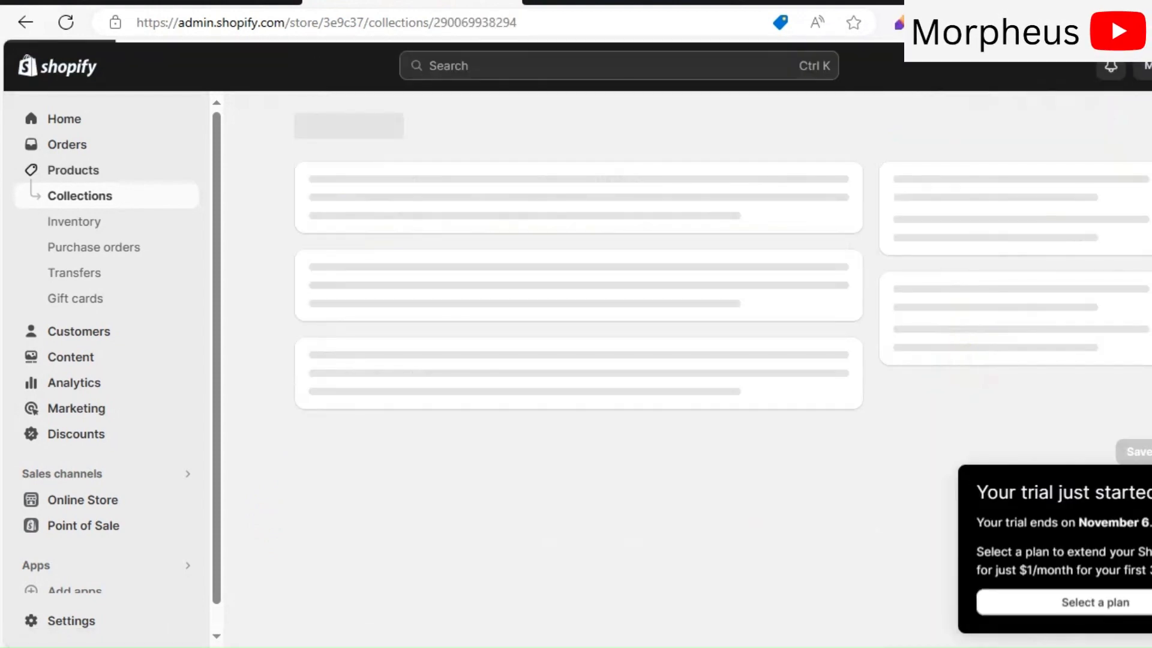
- Shorten the URL handle in the collection's search engine listing to "face-beauty-skincare" and save the change
scroll(866, 404, down, 2)
scroll(866, 405, down, 2)
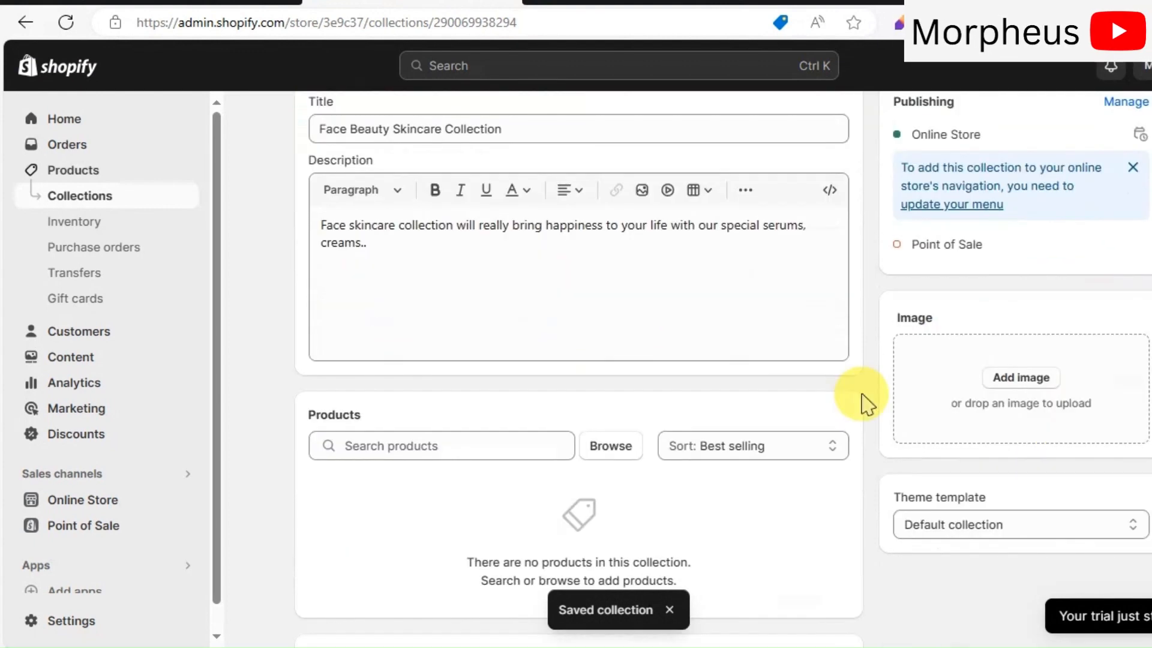
scroll(739, 390, down, 3)
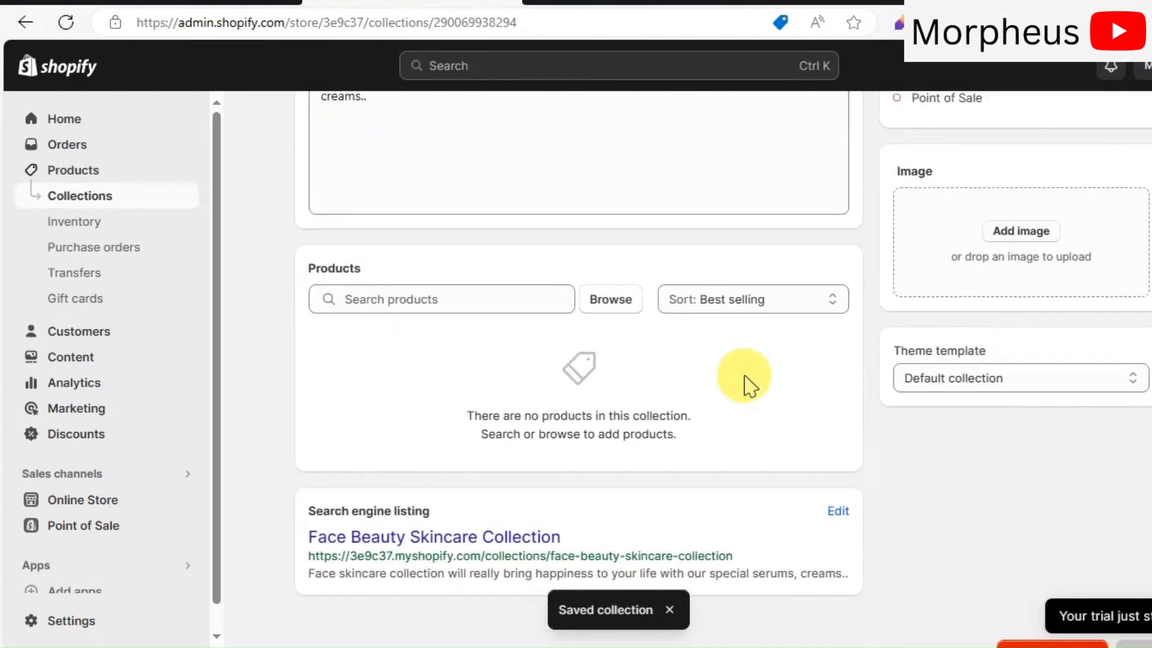
scroll(882, 393, up, 3)
scroll(1022, 422, up, 1)
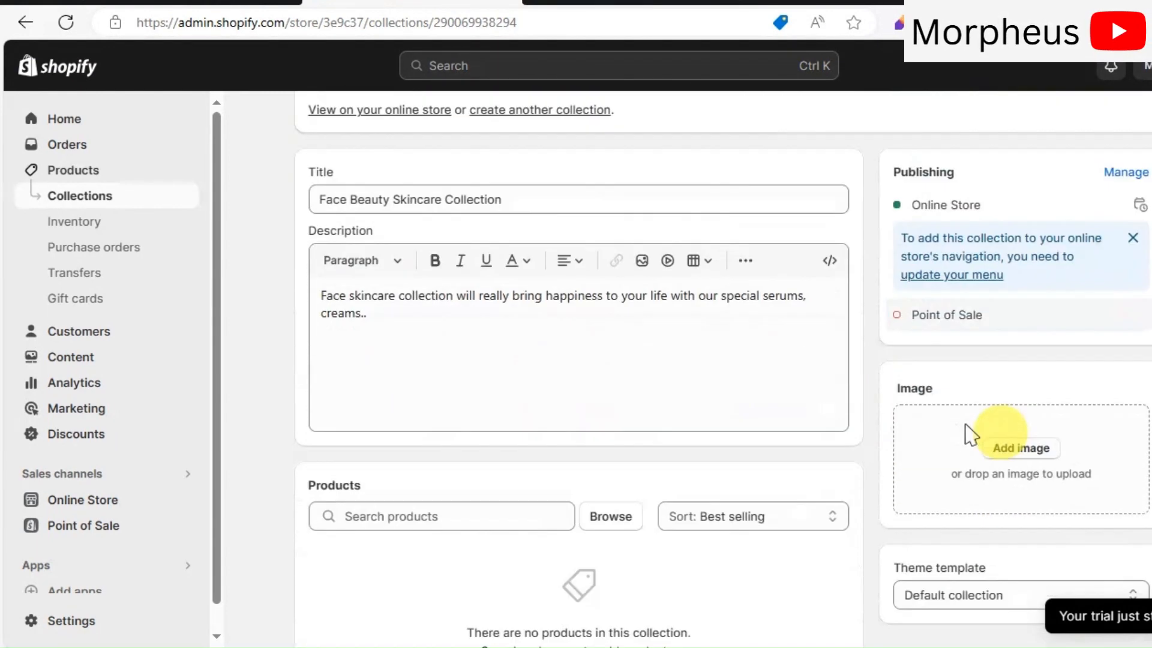
scroll(972, 432, down, 5)
click(840, 483)
scroll(828, 480, down, 5)
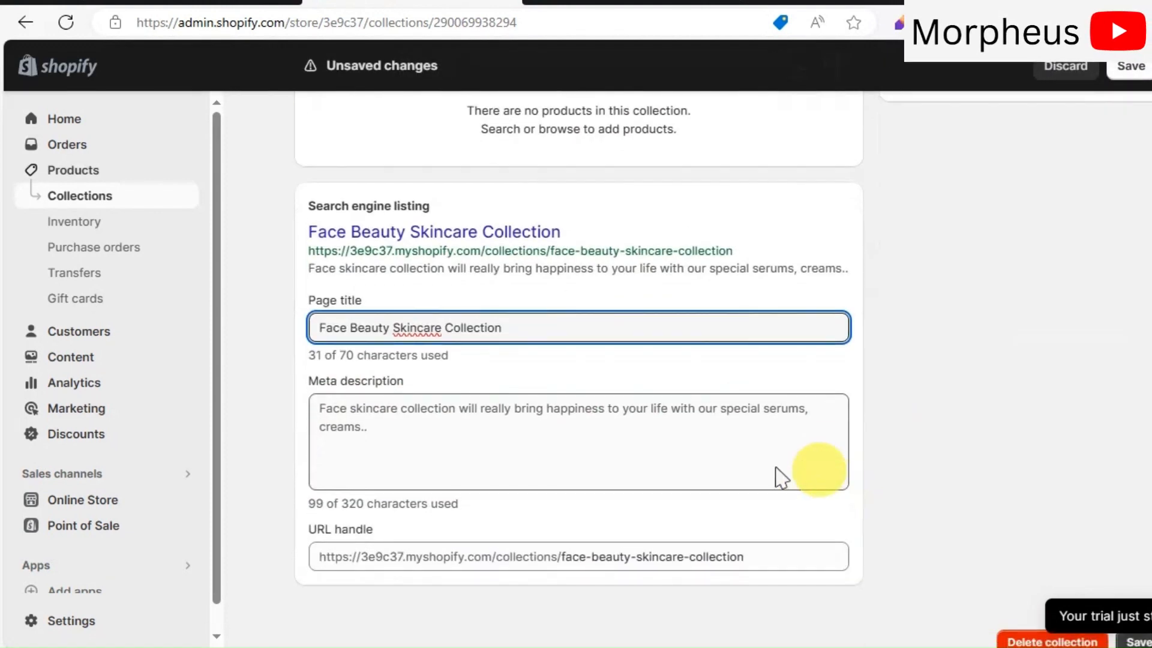
click(493, 550)
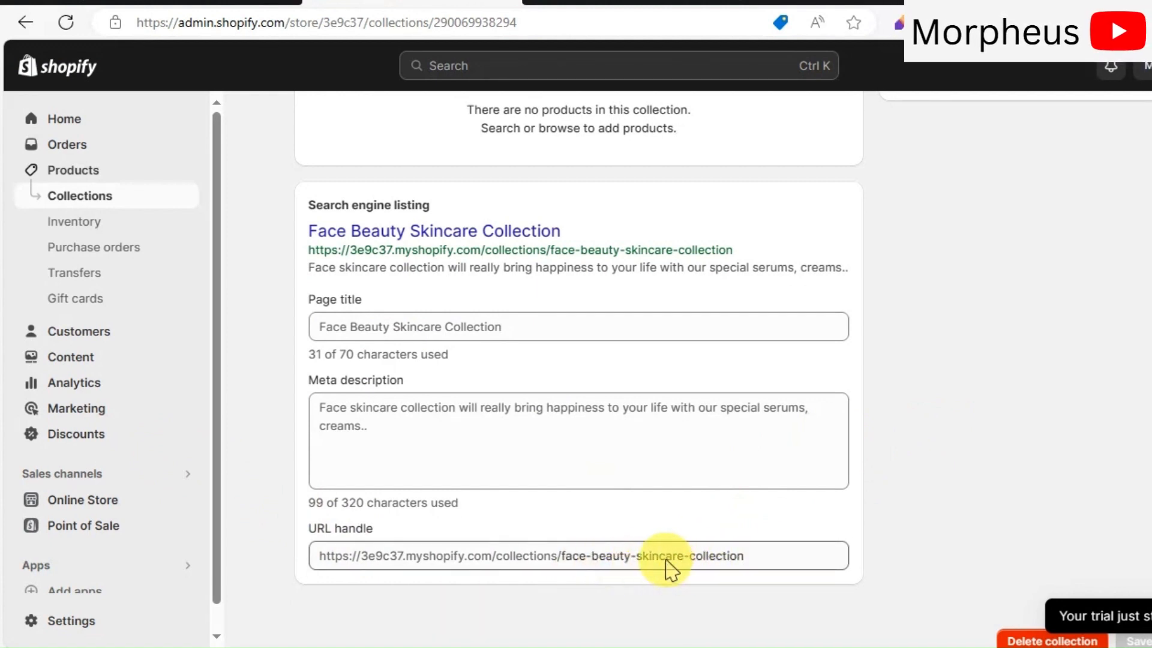
click(773, 560)
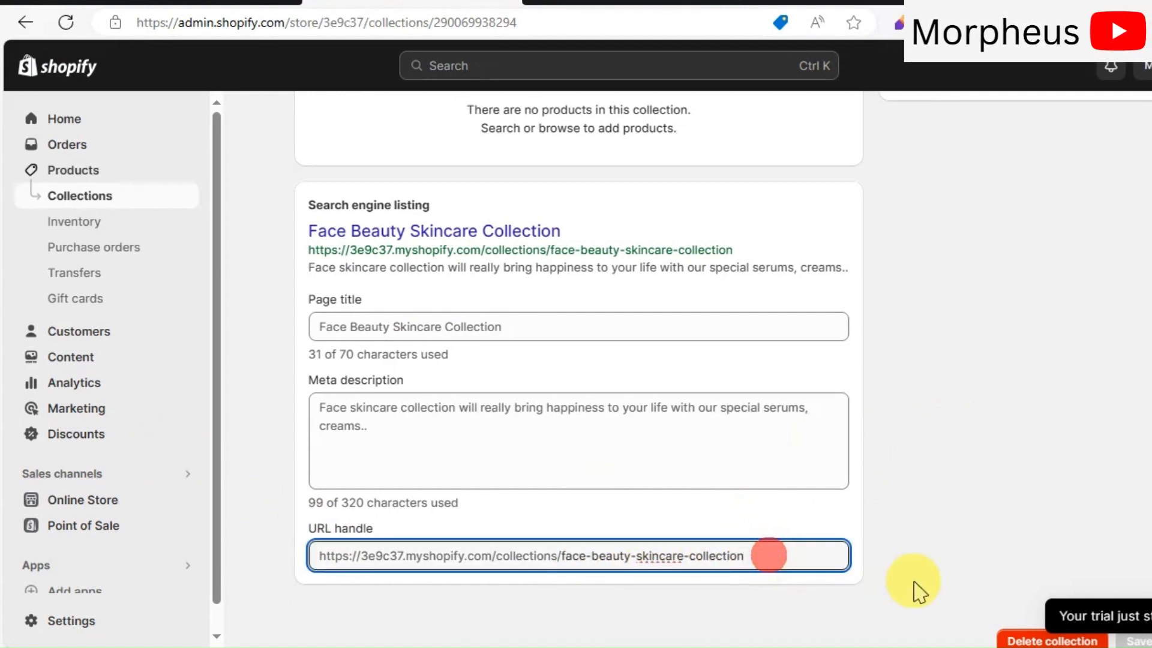
key(BackSpace)
key(BackSpace)
key(BackSpace)
key(BackSpace)
key(BackSpace)
key(BackSpace)
key(BackSpace)
key(BackSpace)
key(BackSpace)
key(BackSpace)
key(BackSpace)
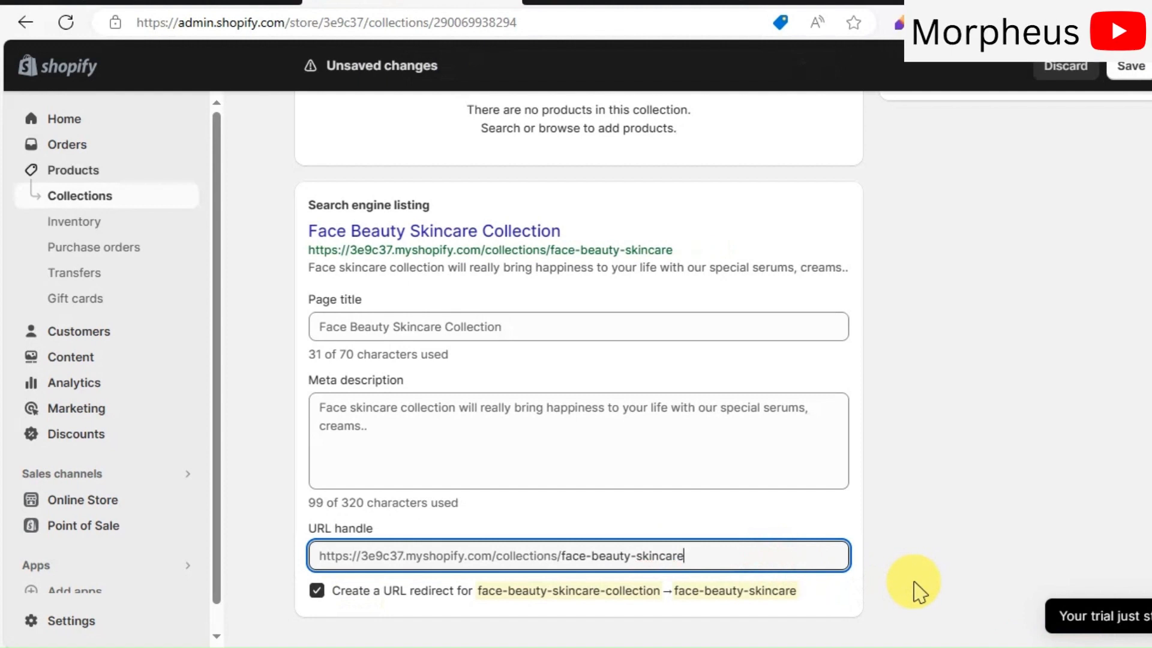
click(1139, 84)
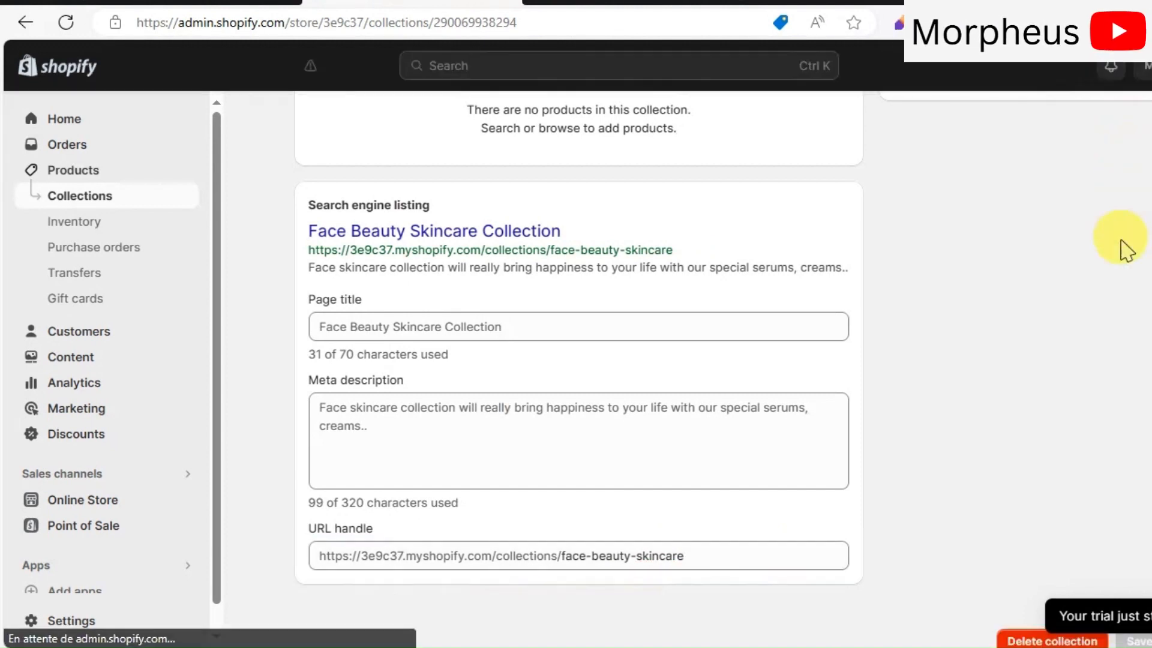
scroll(1125, 240, up, 5)
scroll(1131, 286, up, 3)
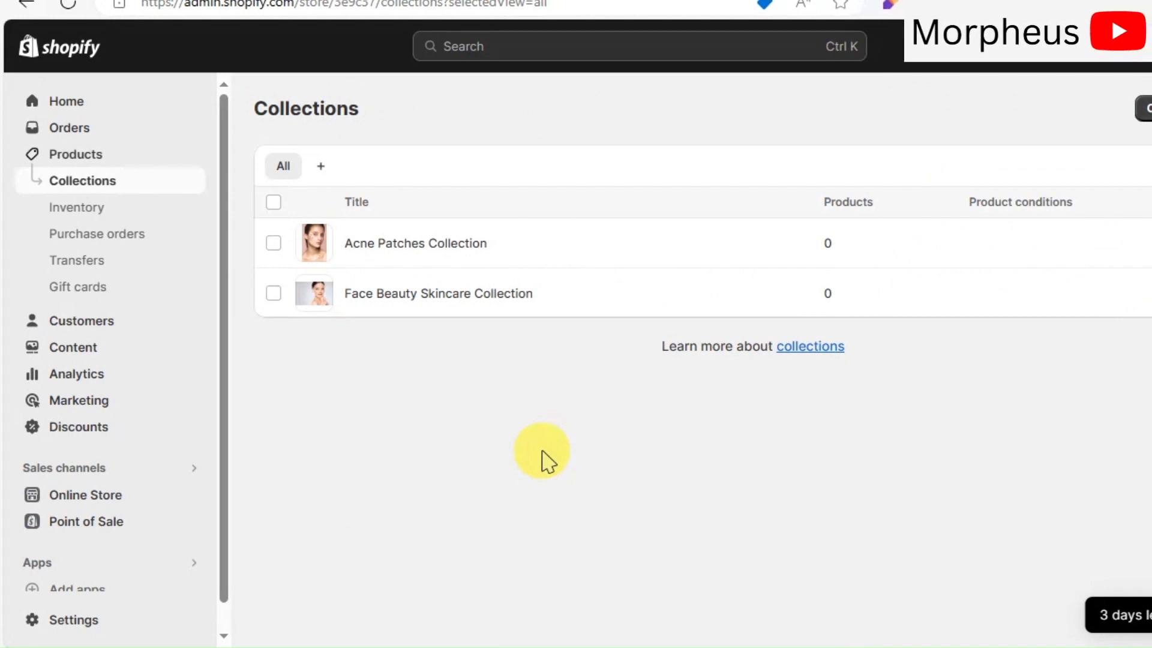
- Open the current Refresh theme of the online store for customization in the theme editor
click(77, 102)
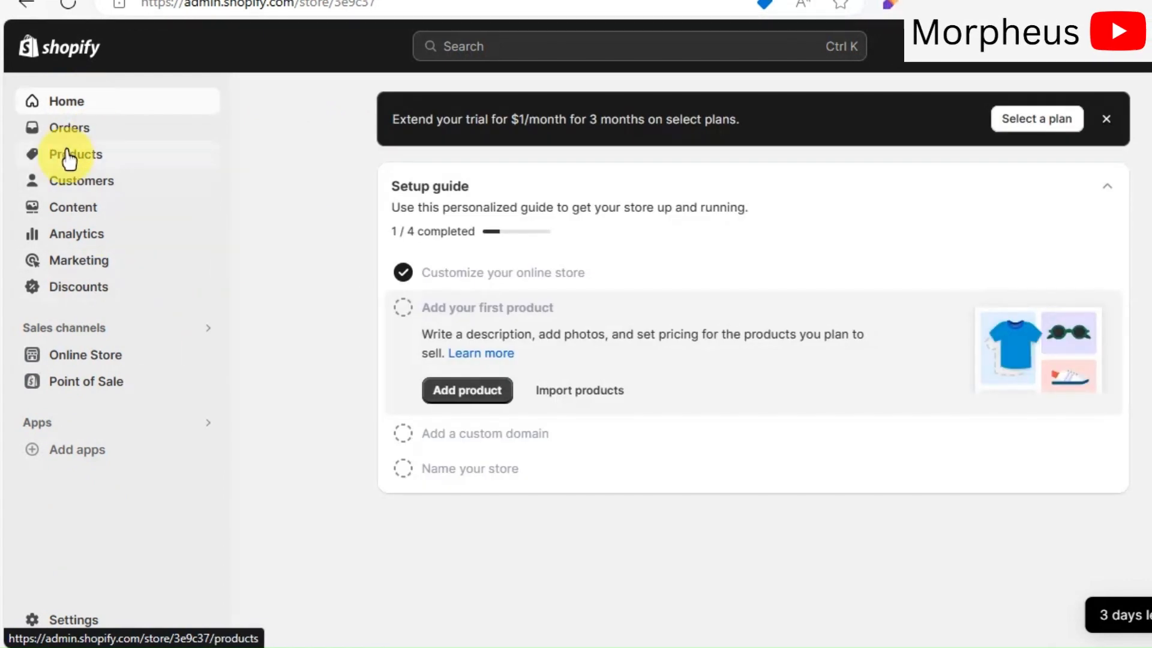
click(159, 354)
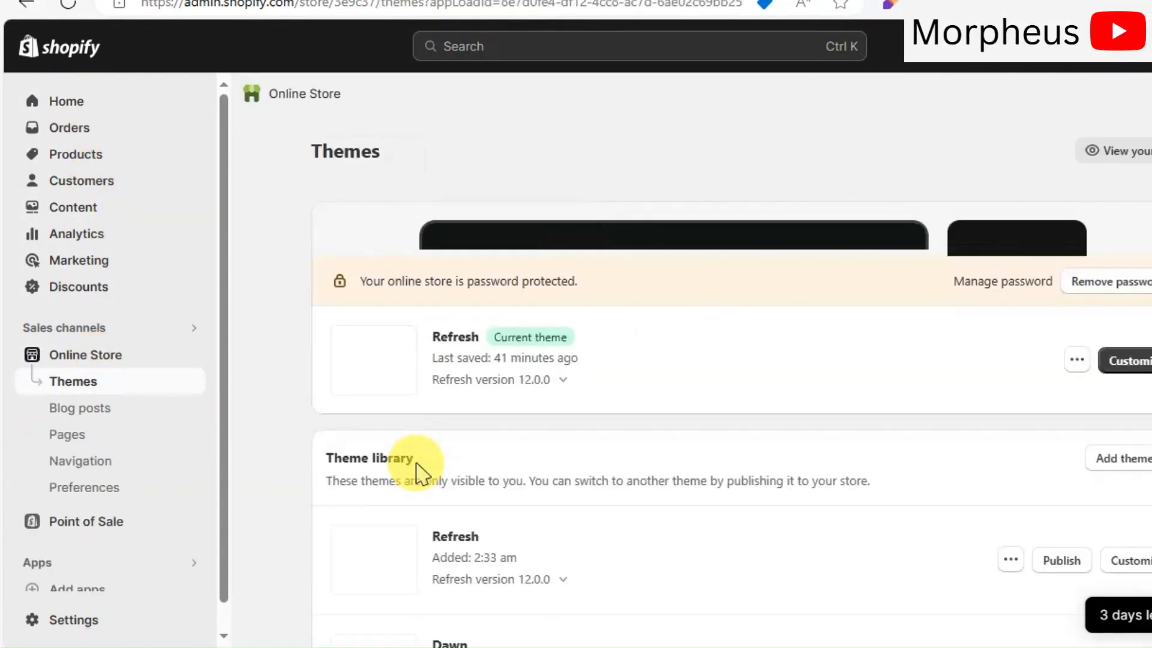
scroll(420, 471, down, 3)
click(1119, 480)
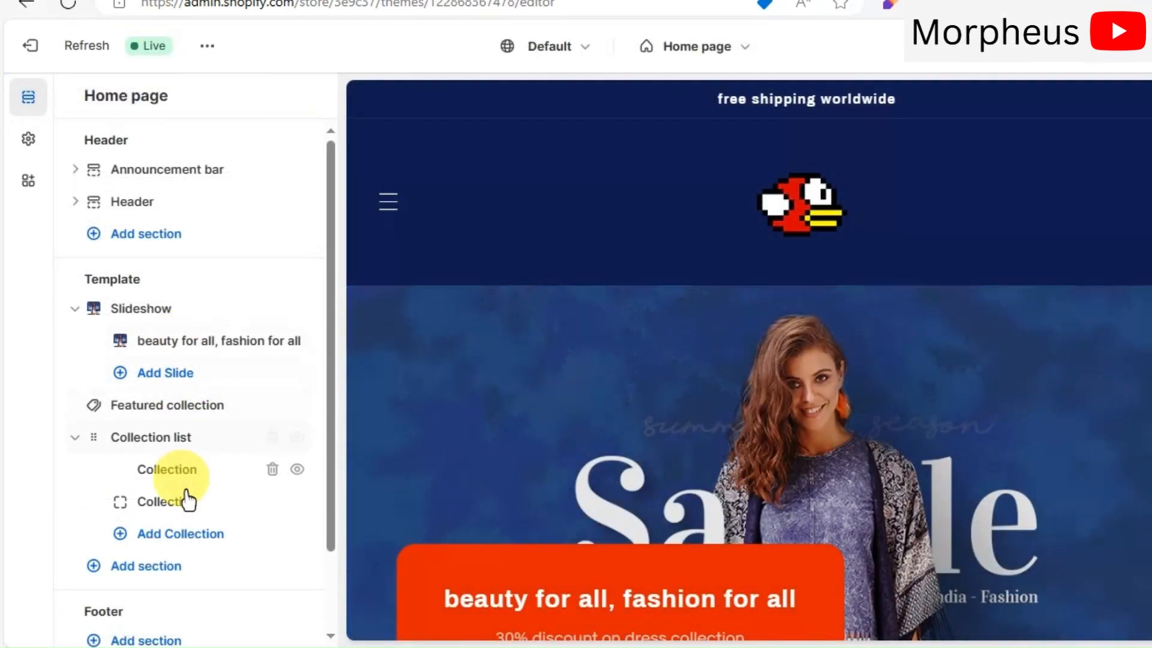
- Assign the Face Beauty Skincare Collection to the first block of the home page's Collection list section
click(144, 470)
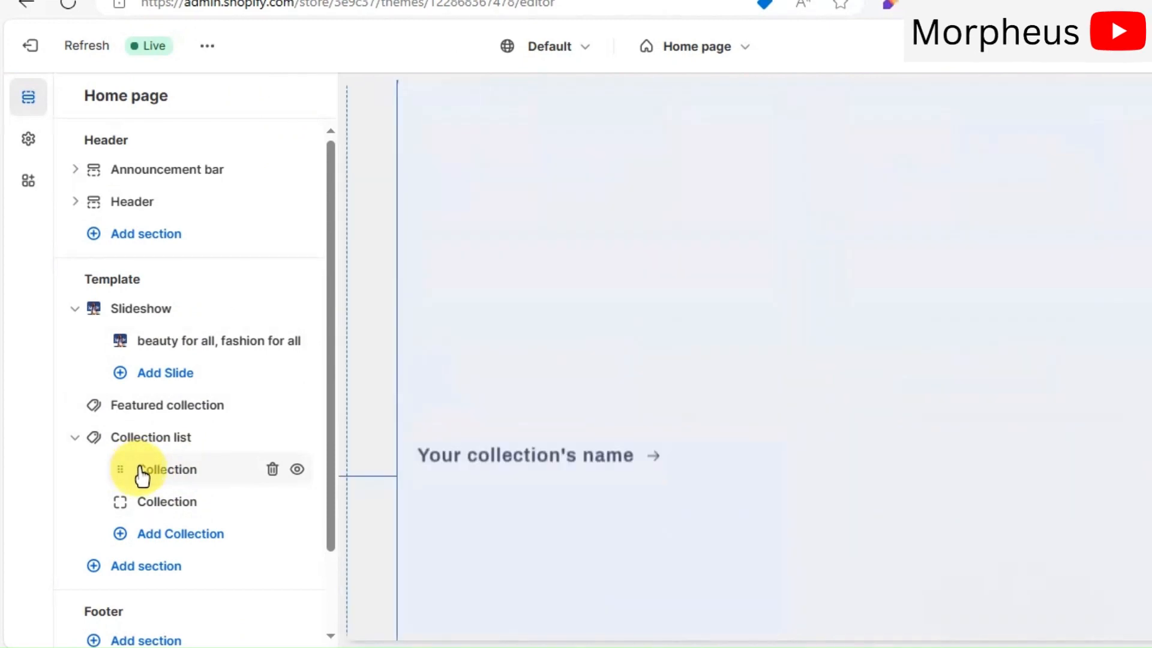
click(226, 179)
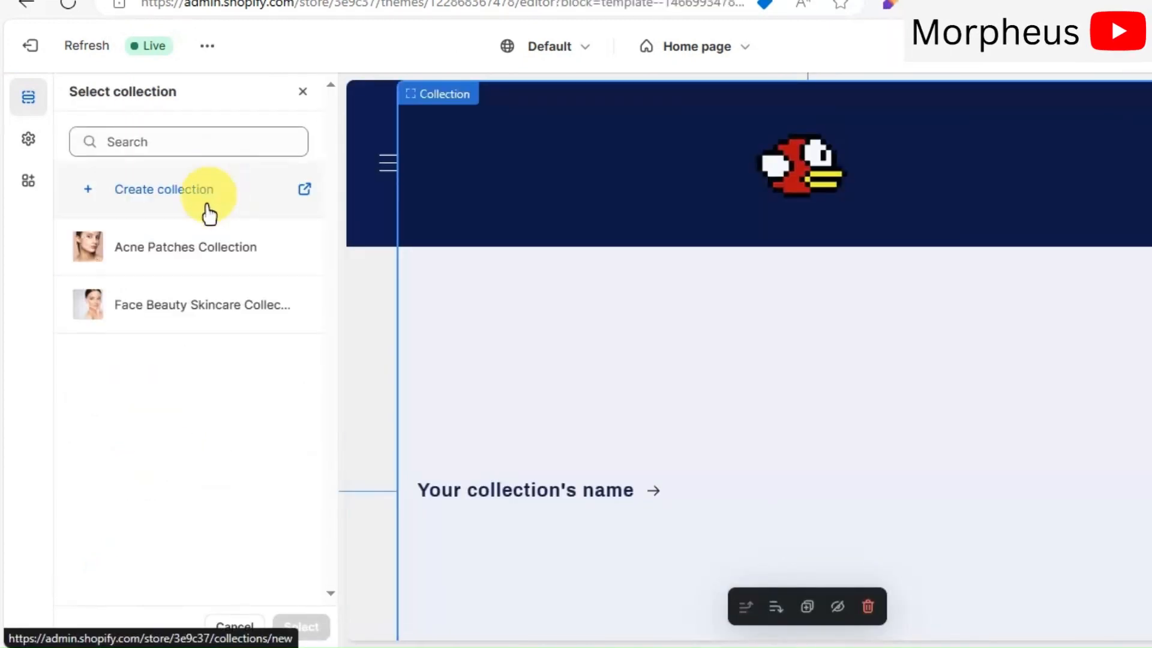
click(186, 304)
click(303, 621)
scroll(463, 515, down, 5)
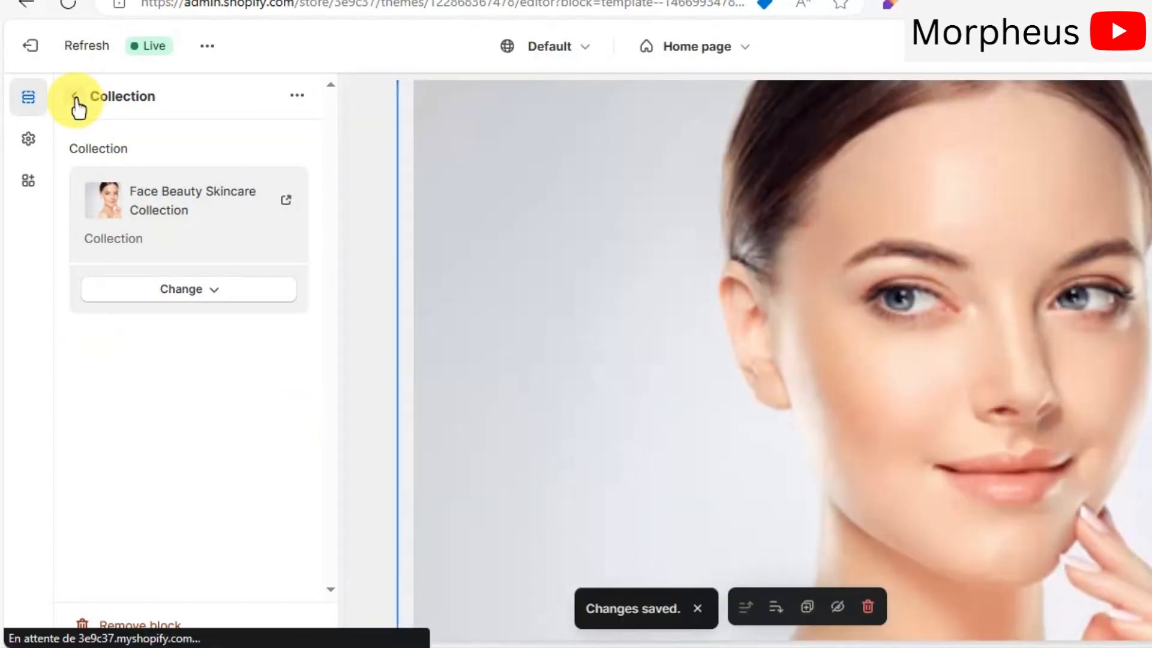
- Assign the Acne Patches Collection to the second block of the Collection list section
click(77, 103)
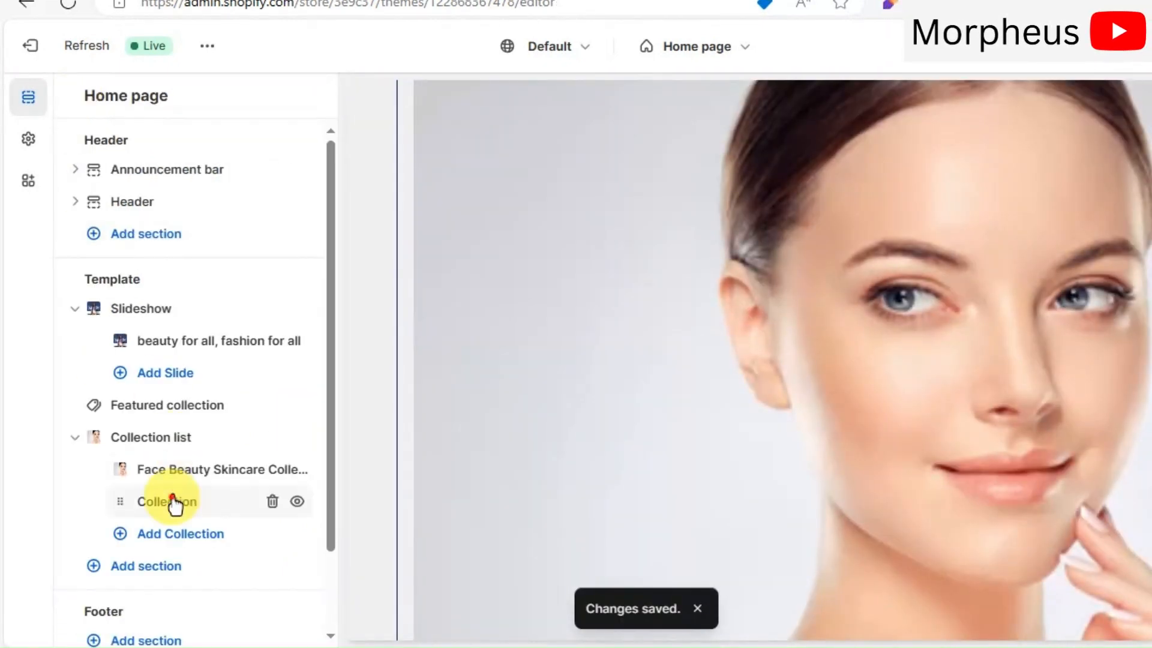
click(169, 503)
click(185, 180)
click(169, 248)
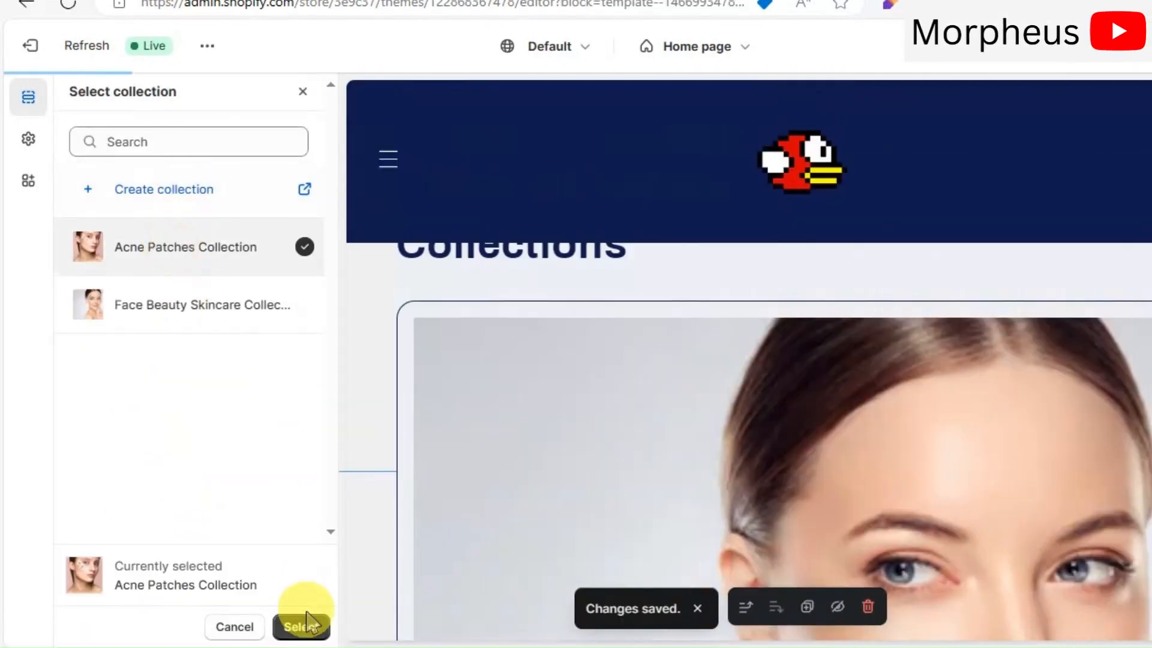
click(301, 627)
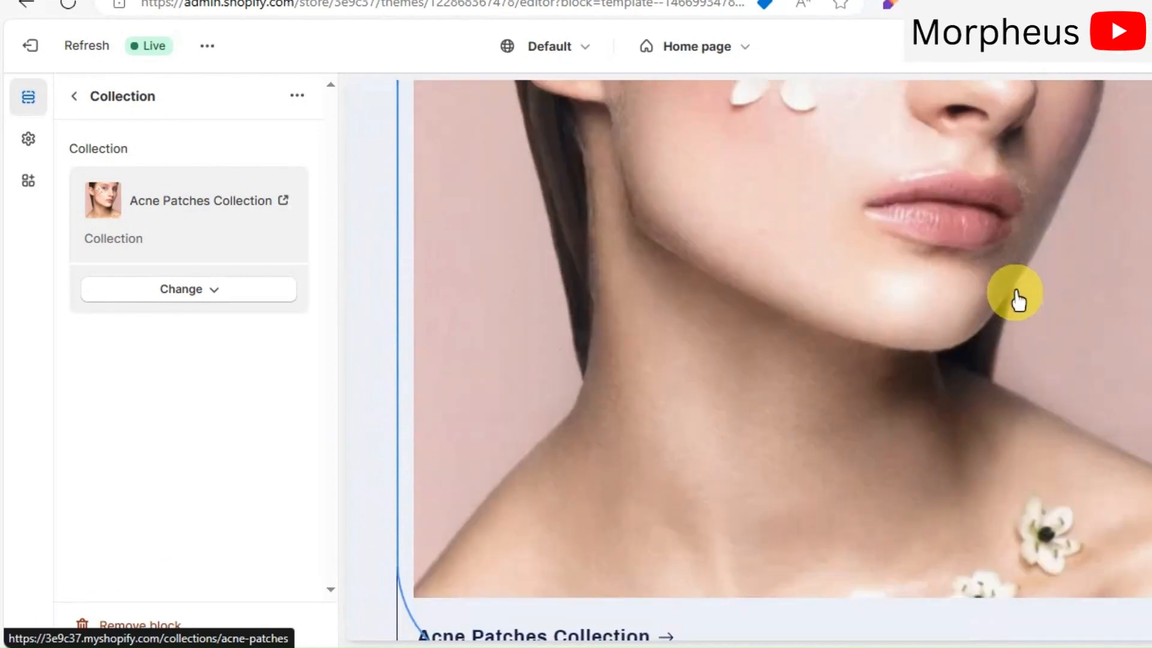
scroll(1016, 292, up, 12)
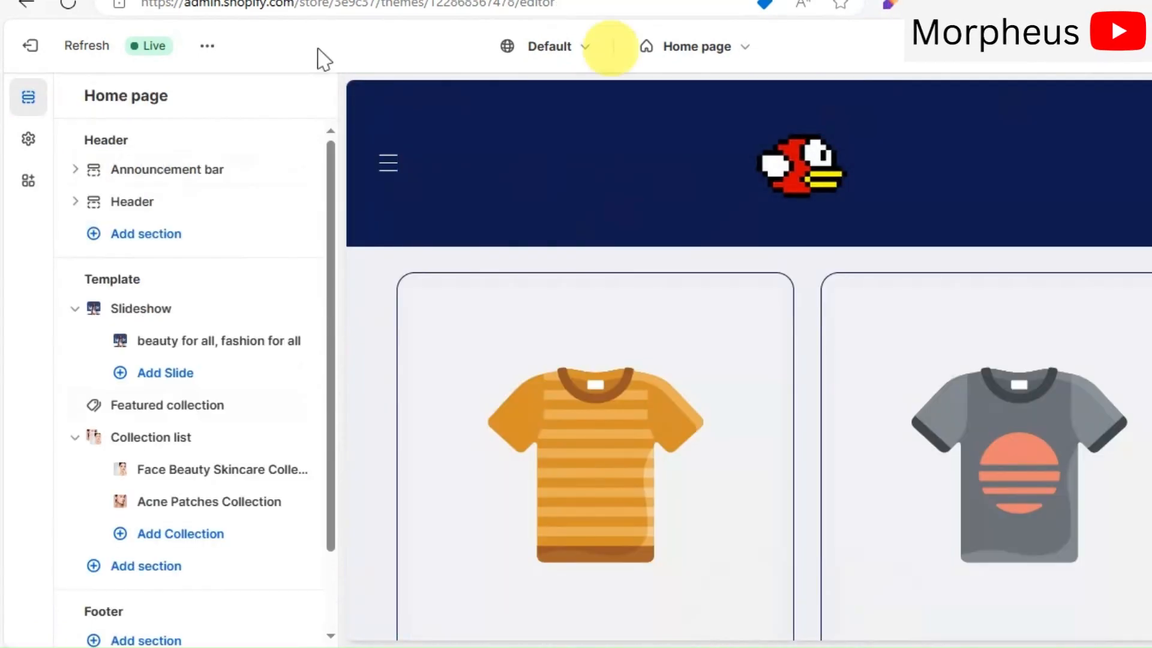
- Leave the theme editor and start a new product with the title "Anti Acne Serum", leaving the description empty
click(30, 45)
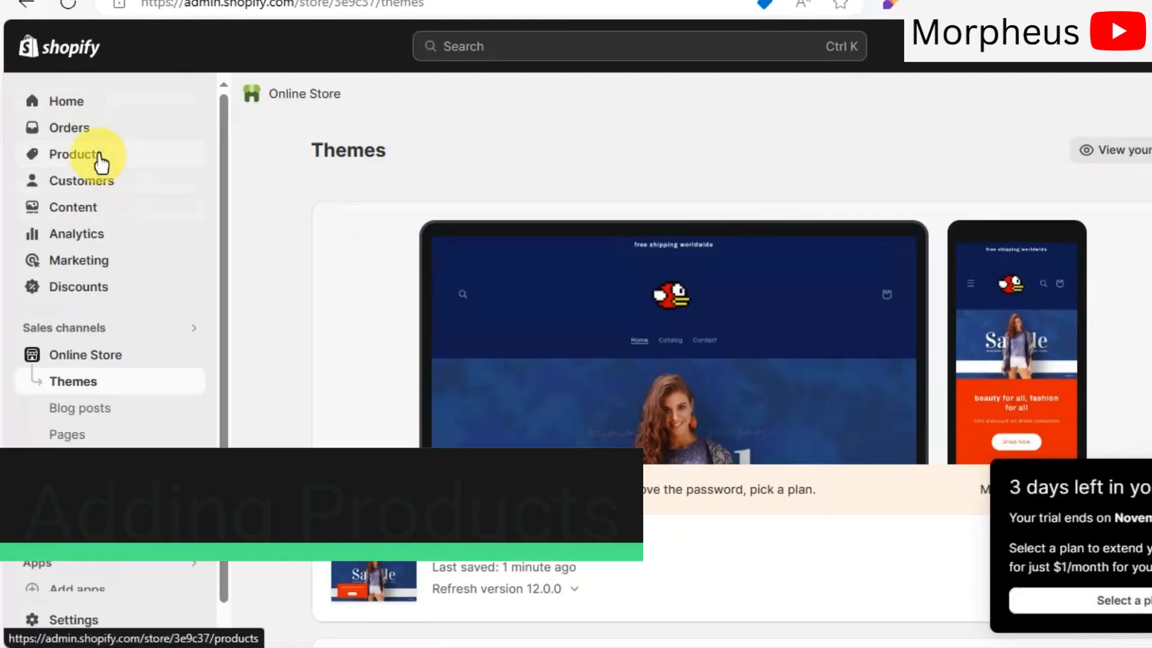
click(99, 157)
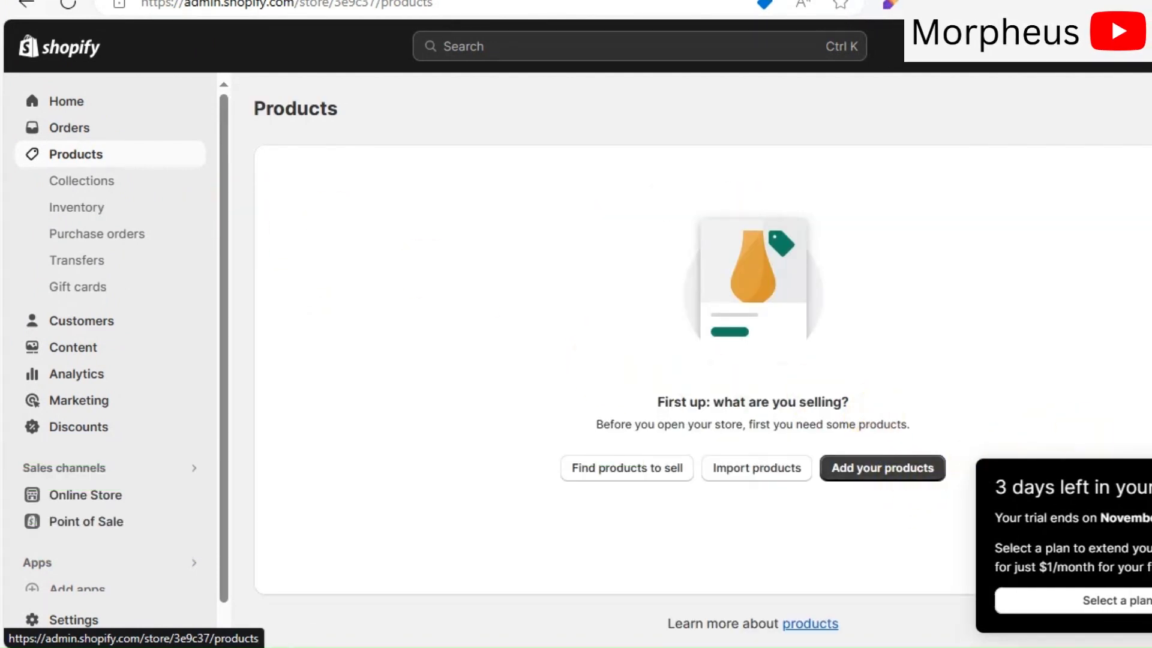
click(903, 471)
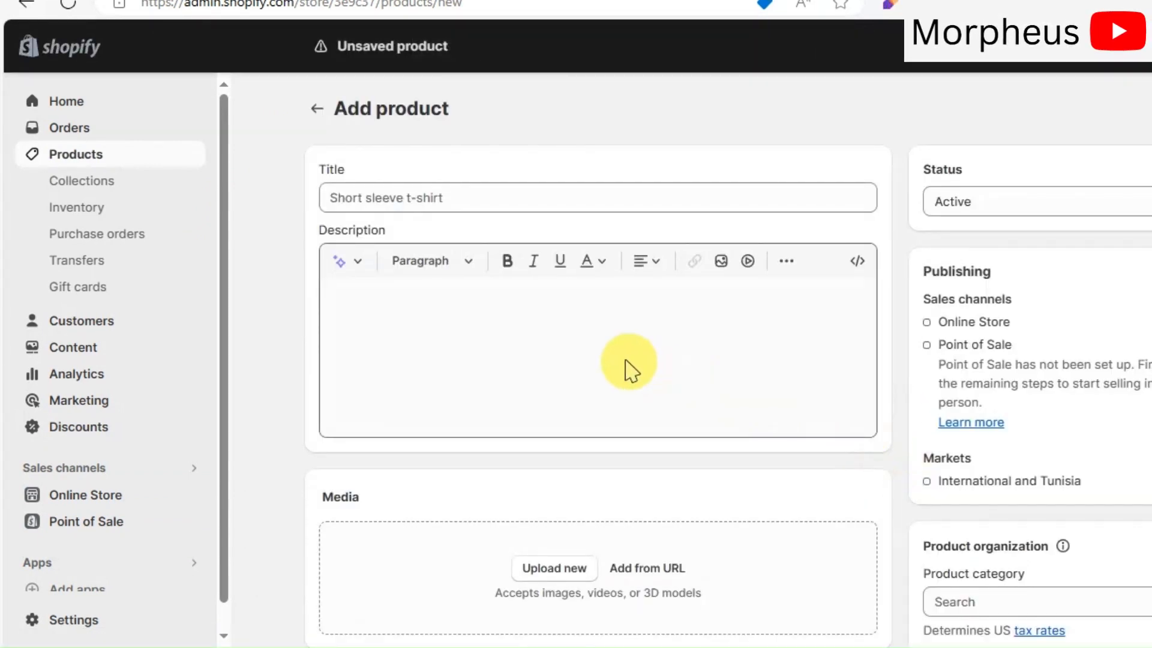
click(463, 197)
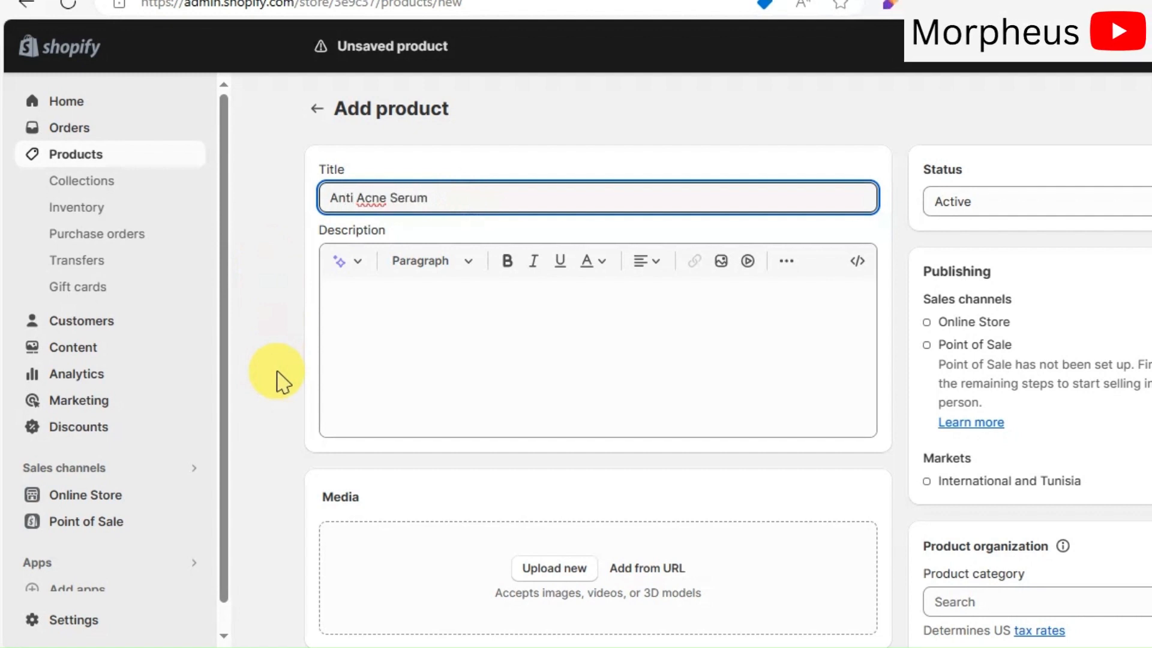
click(378, 345)
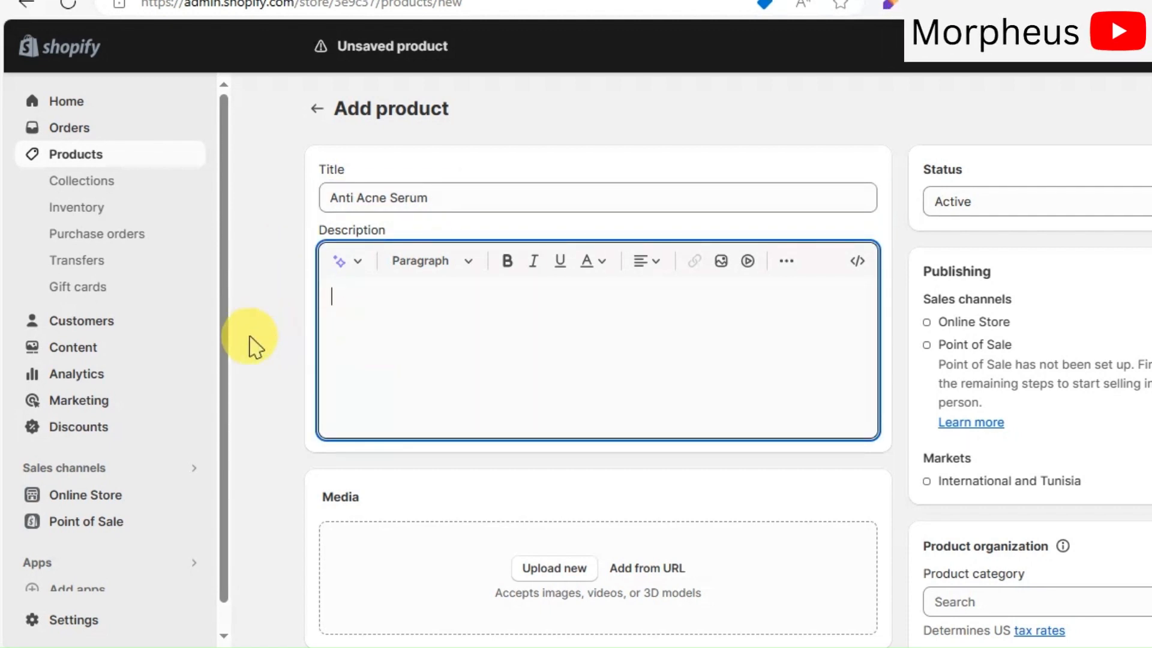
click(249, 347)
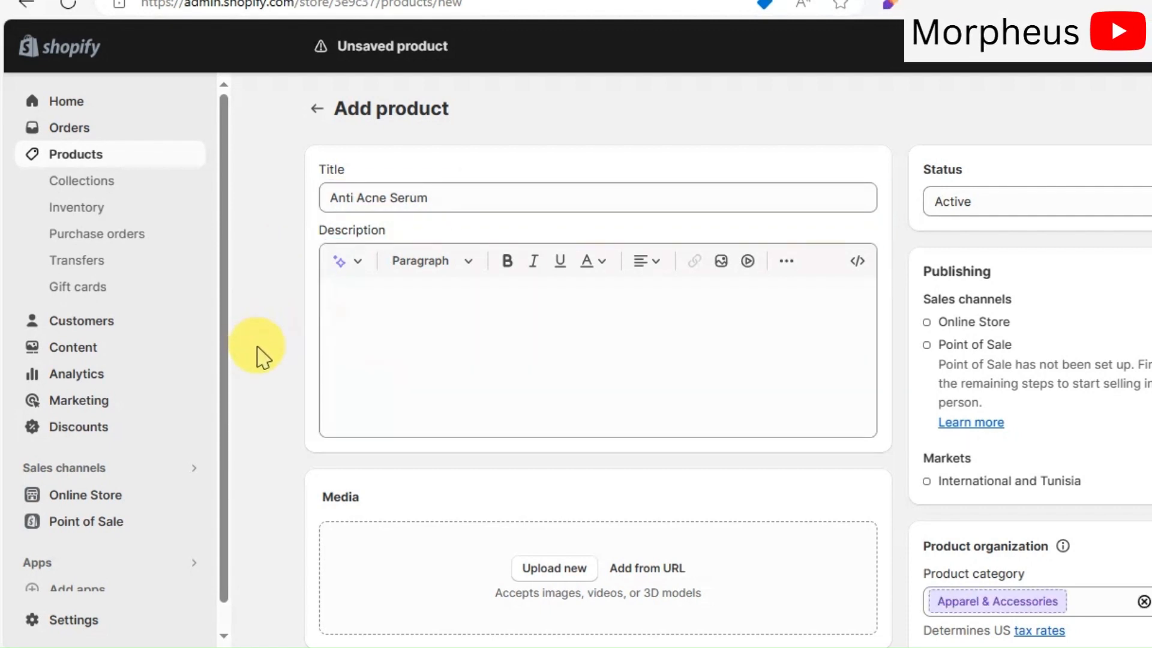
- Upload the picture of the anti acne face serum bottle and its box from the downloads folder as product media
scroll(262, 360, down, 2)
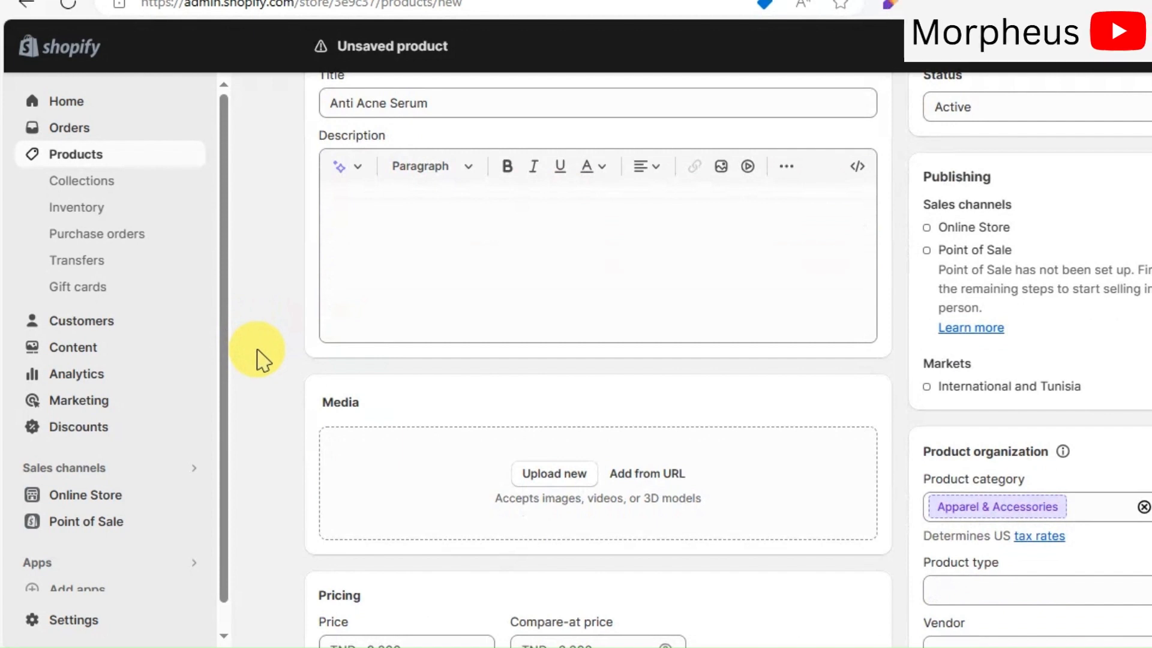
scroll(261, 369, down, 2)
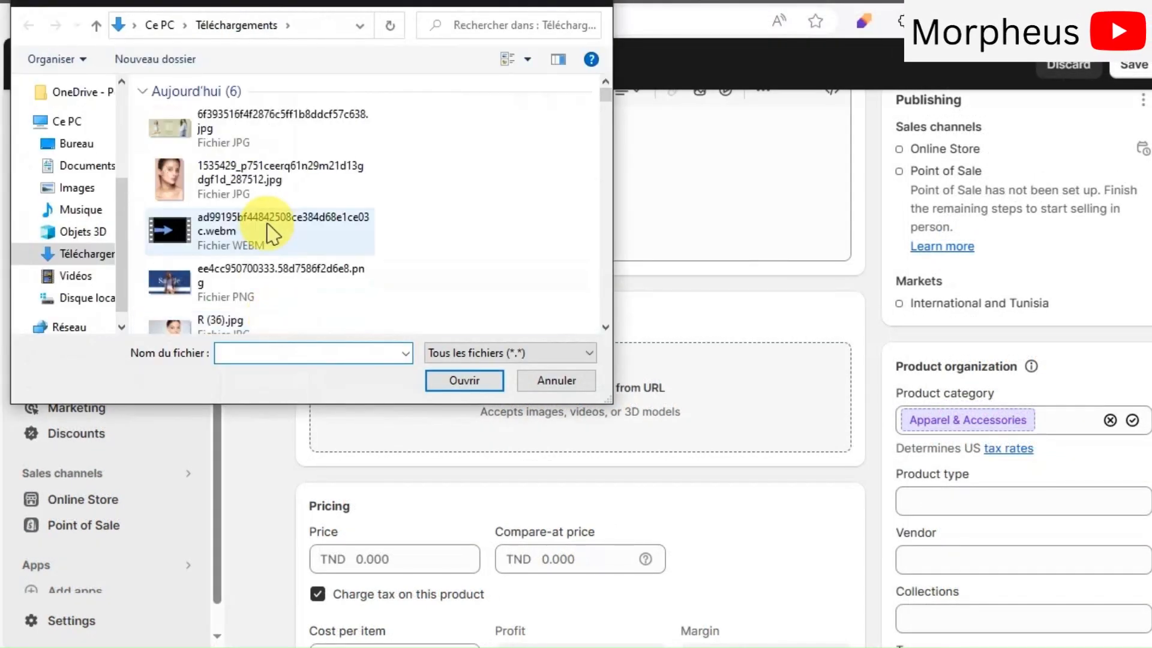
scroll(270, 231, down, 2)
double_click(270, 228)
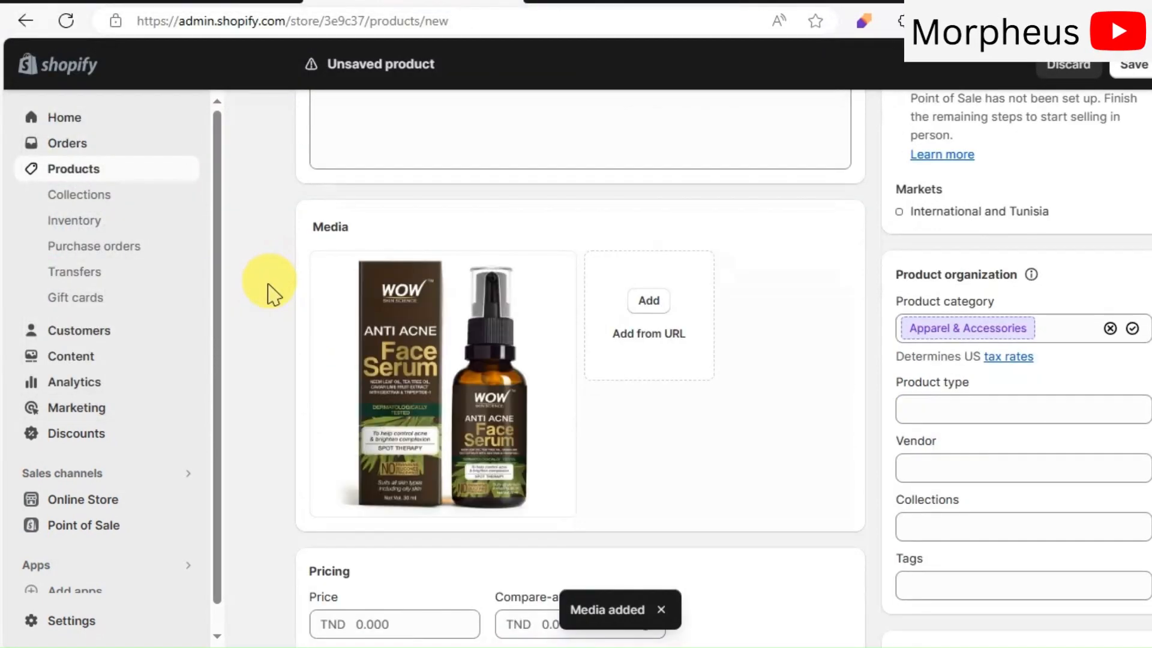
scroll(268, 306, down, 2)
scroll(255, 333, up, 2)
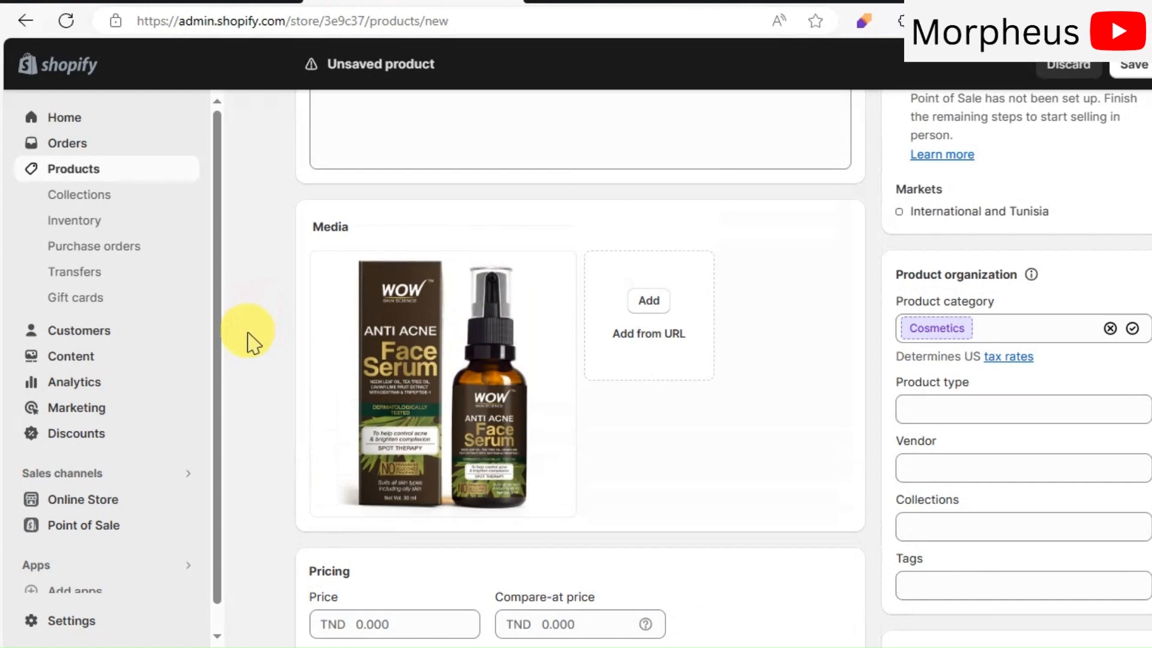
- Set the product's price to 20 TND
scroll(248, 334, down, 5)
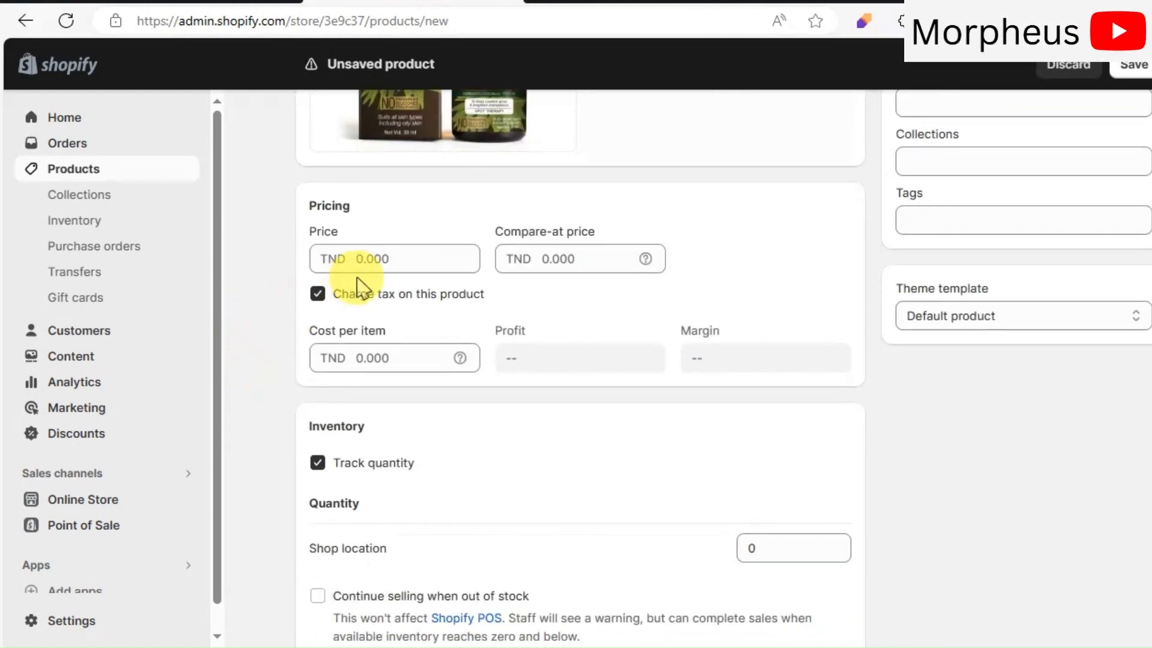
click(368, 259)
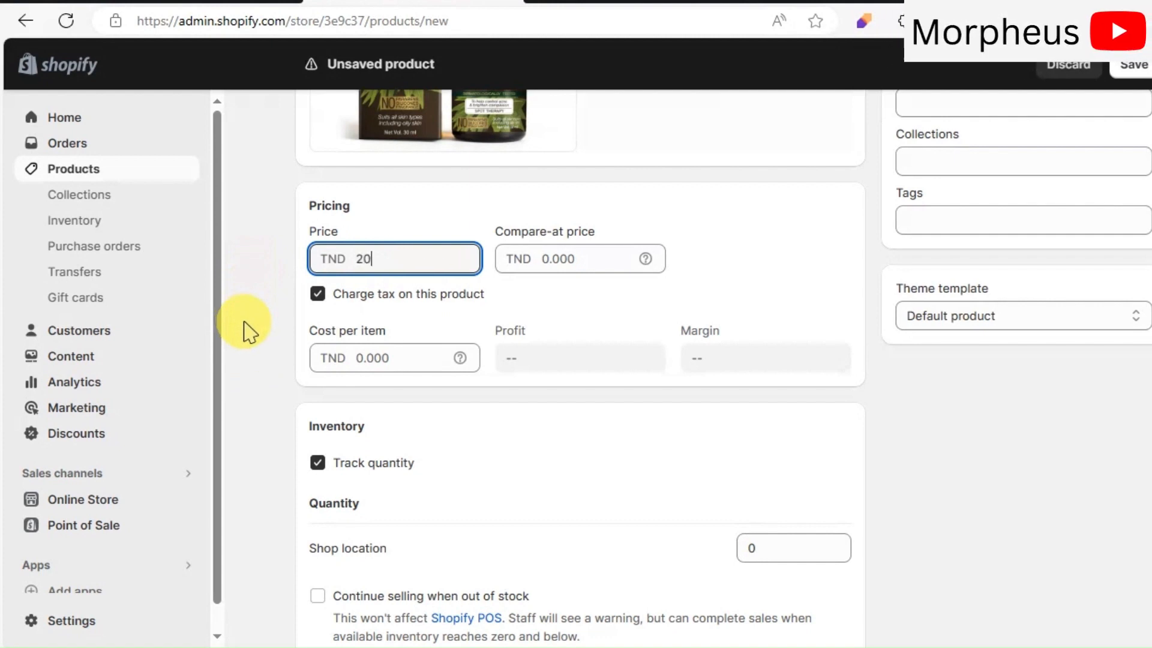
click(247, 328)
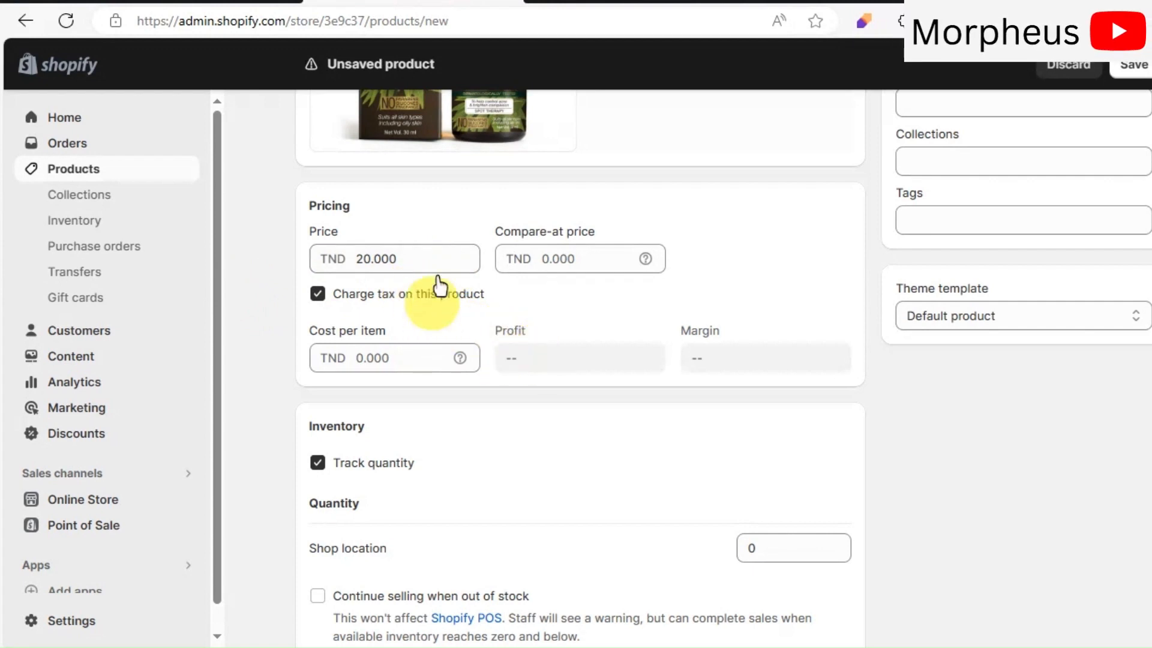
- Set the product's compare-at price to 15 TND
click(574, 264)
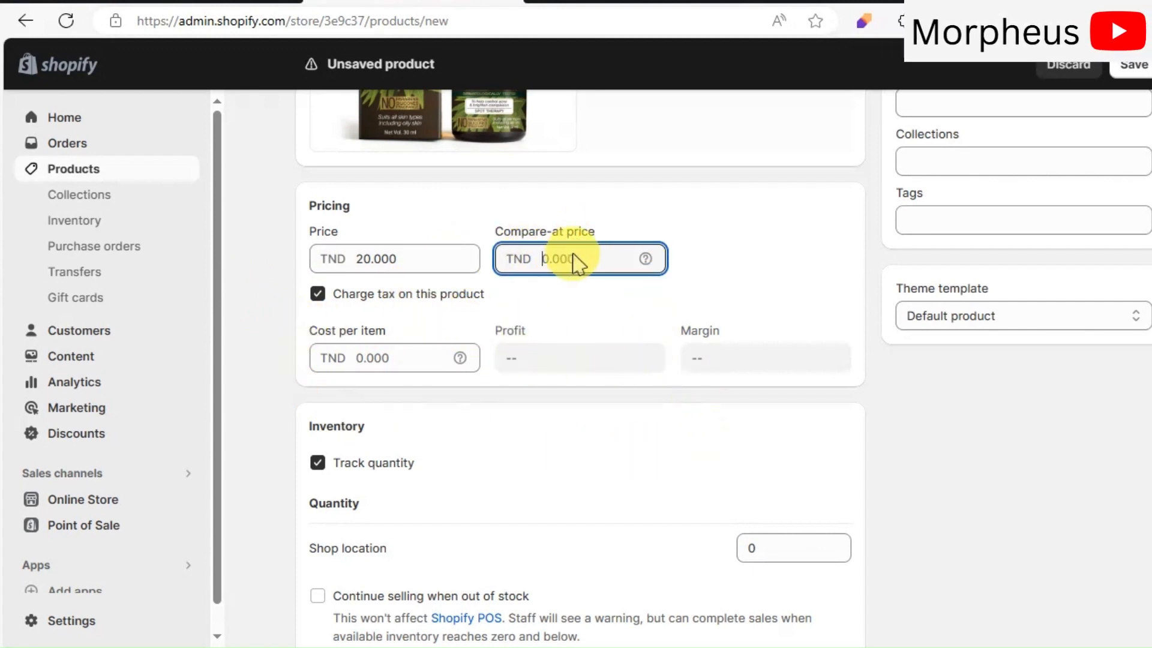
text(1)
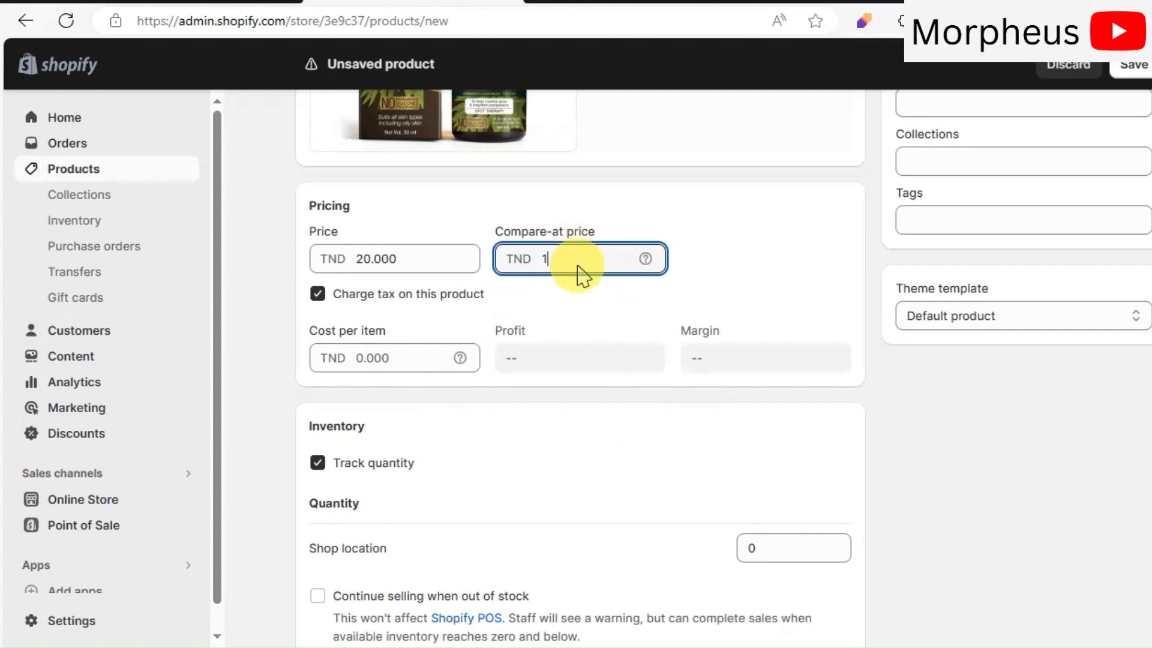
text(5)
click(707, 260)
- Check the compare-at price help note and set the compare-at price to 30 TND
mouse_move(645, 260)
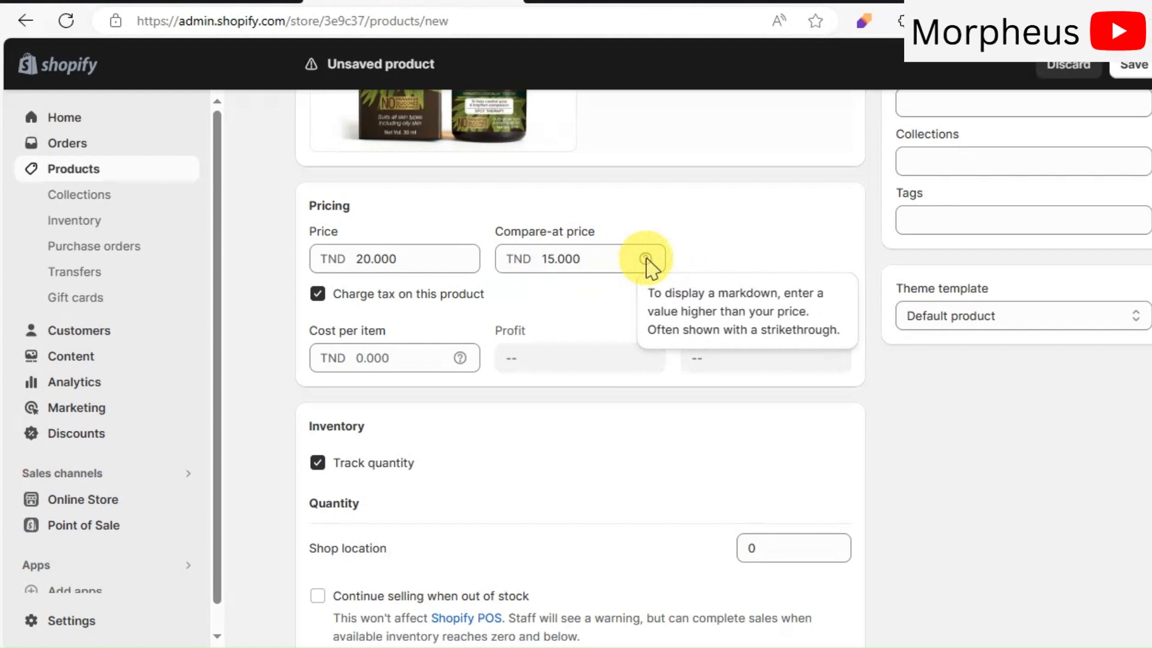
drag(611, 259, 476, 257)
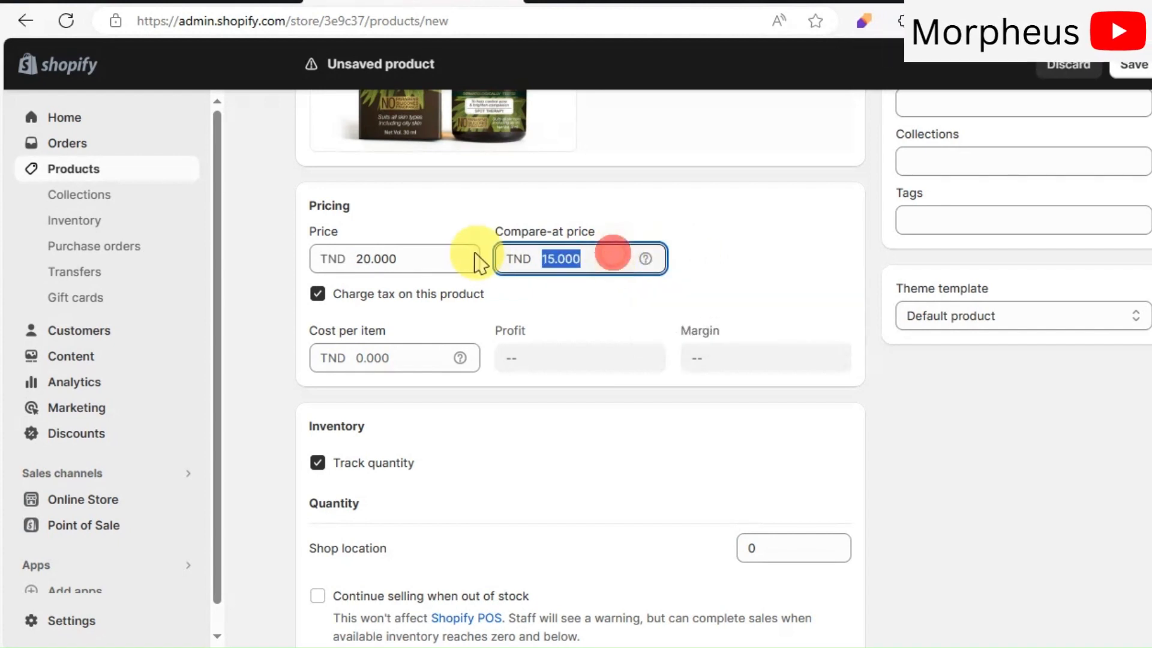
text(5)
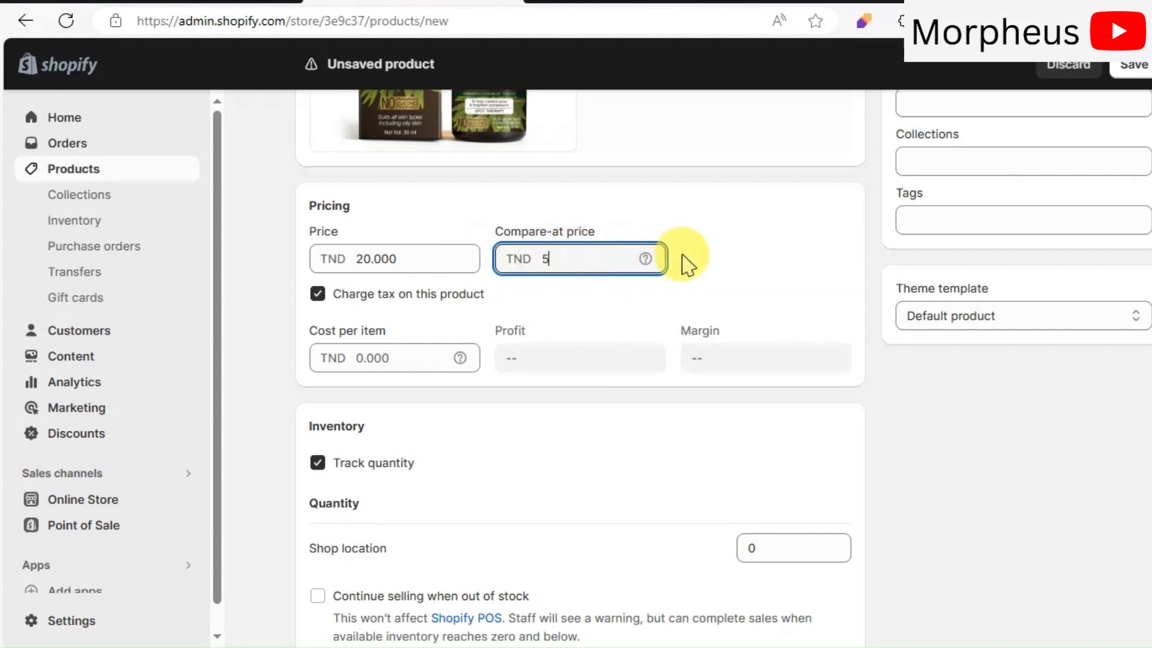
text(30)
click(712, 265)
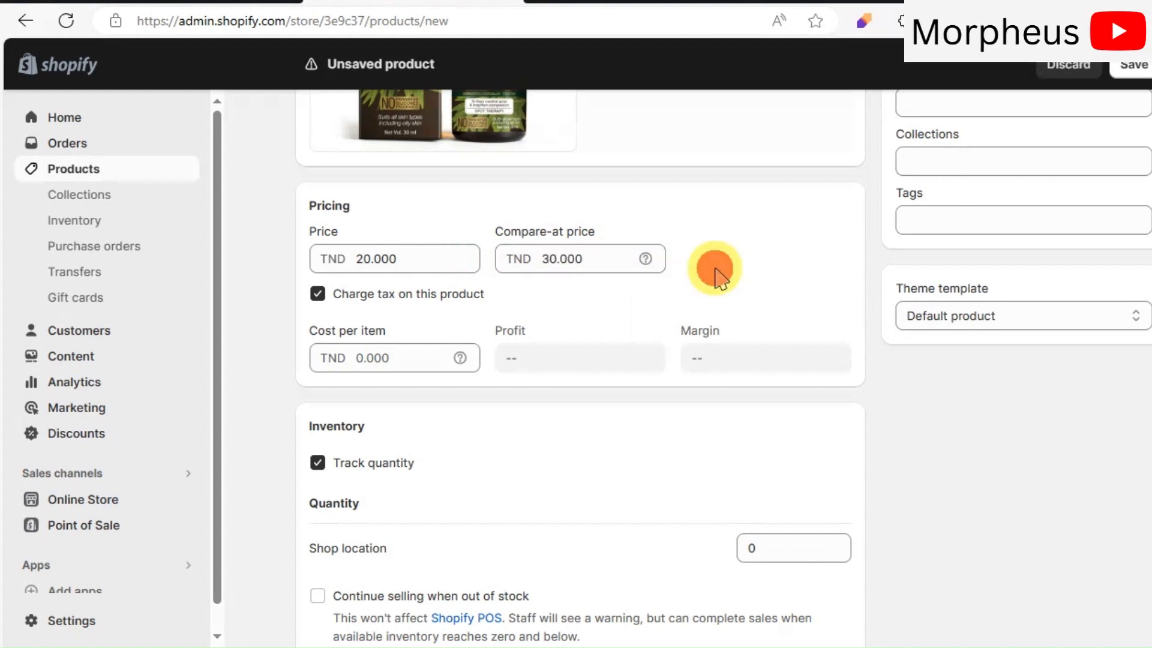
- Review the product's inventory, shipping and variant settings, and open its search engine listing to examine the page title and URL handle
scroll(377, 382, down, 2)
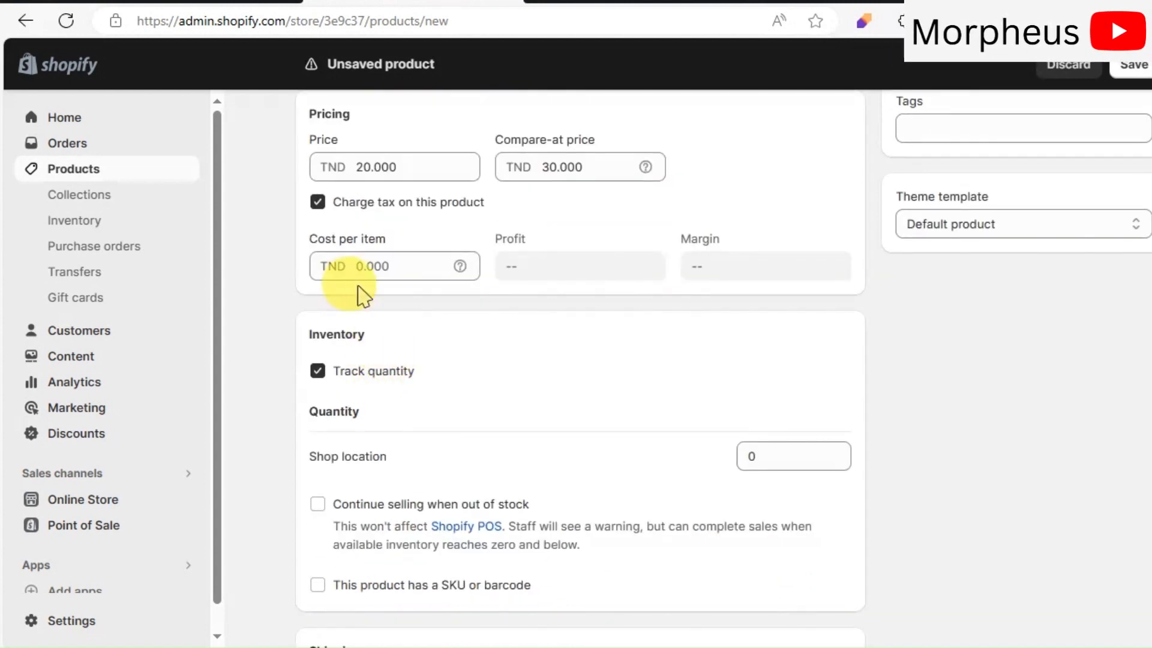
scroll(391, 336, down, 2)
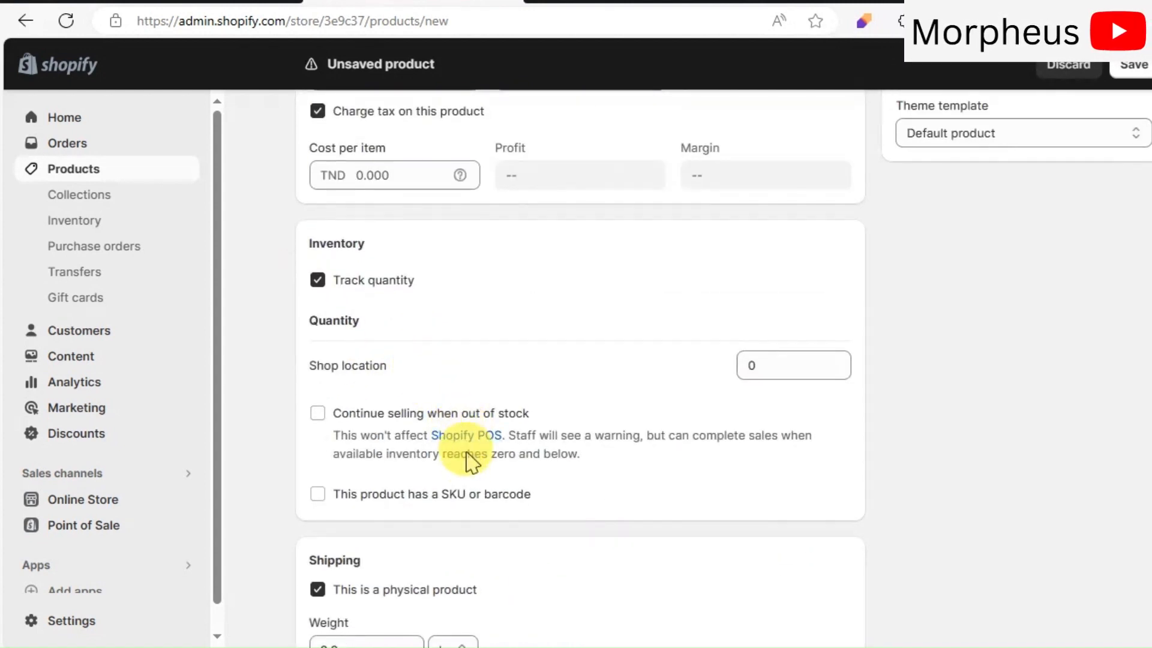
scroll(482, 484, down, 2)
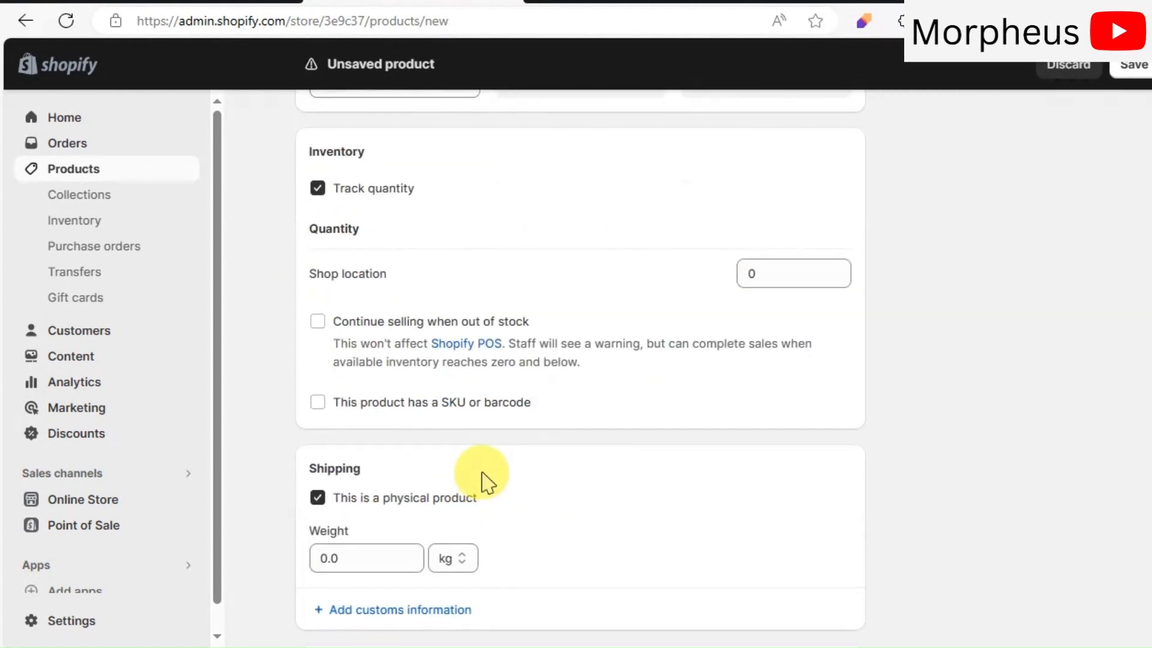
scroll(484, 474, up, 4)
scroll(478, 466, down, 10)
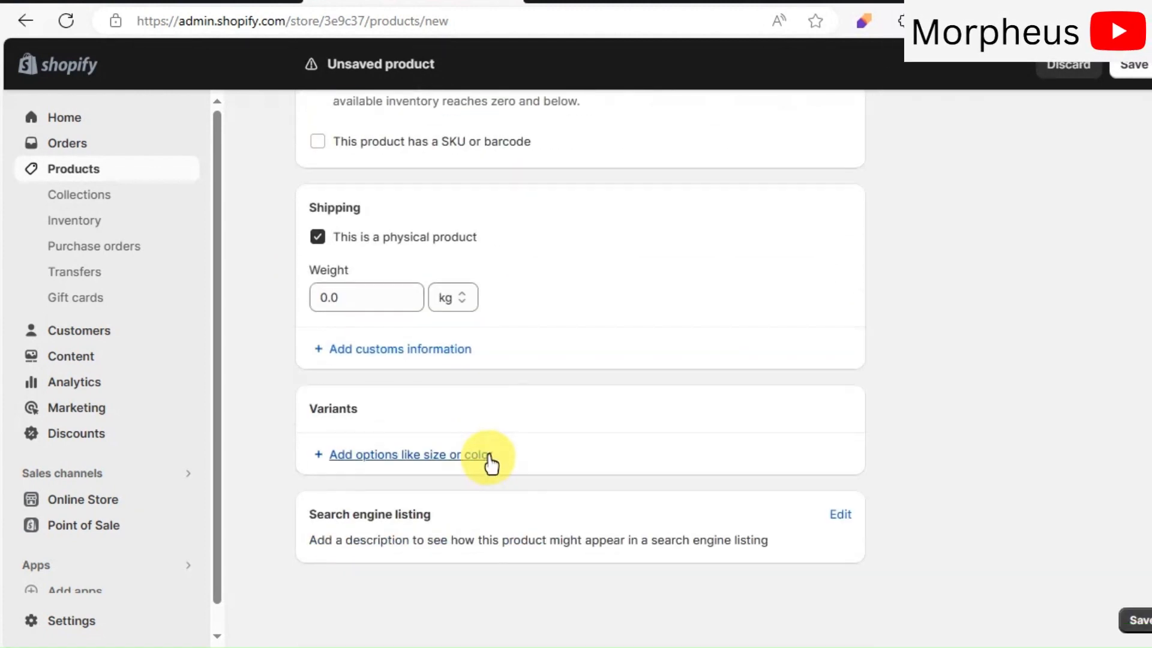
click(841, 516)
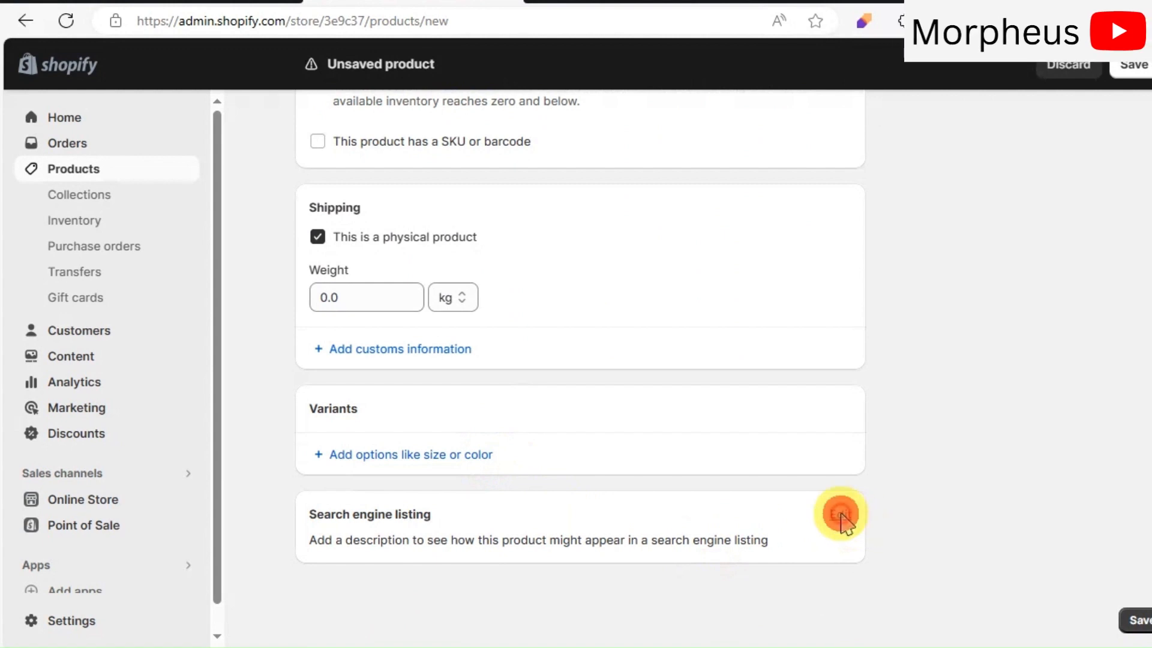
scroll(781, 528, down, 1)
click(696, 535)
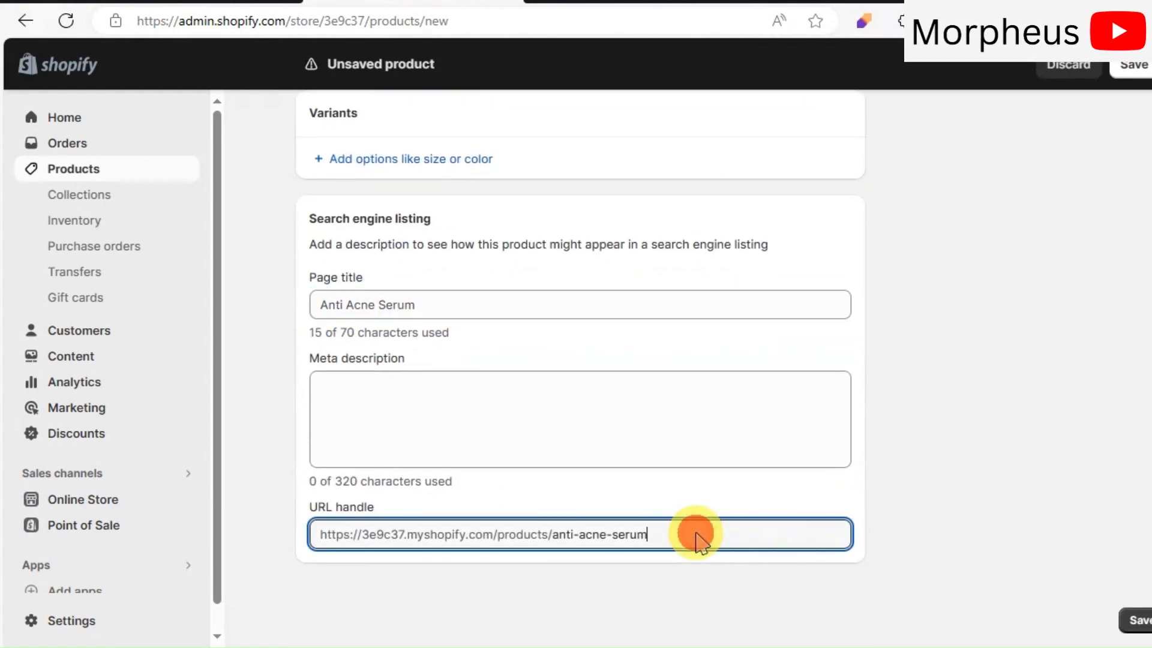
click(977, 489)
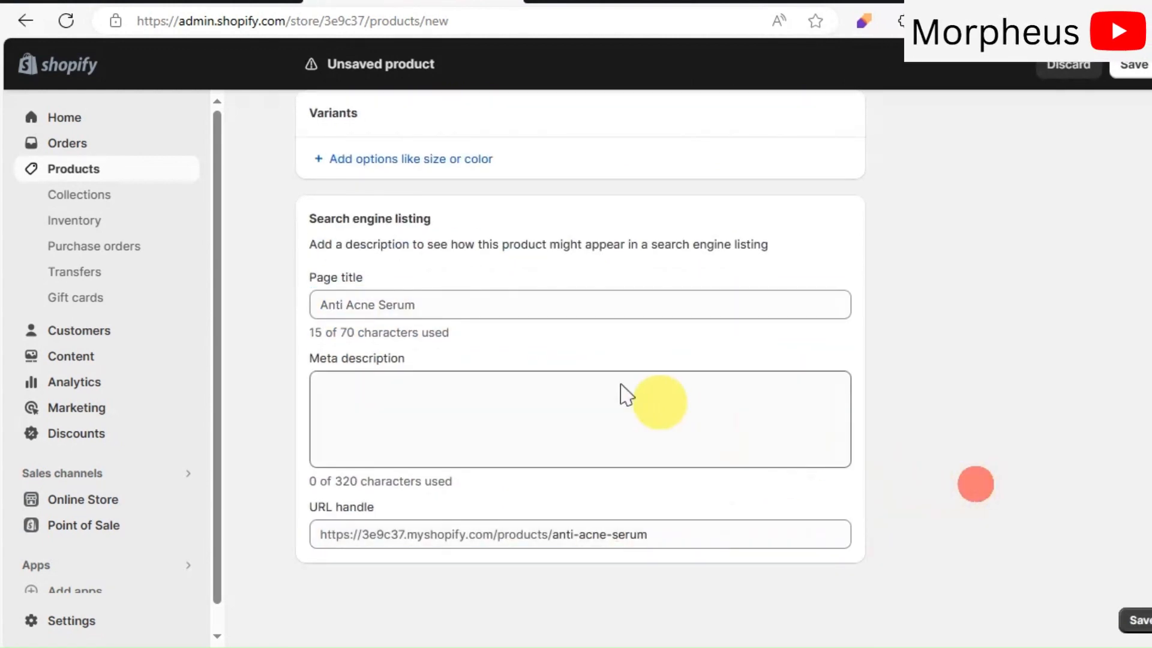
click(564, 307)
click(988, 302)
scroll(995, 310, up, 10)
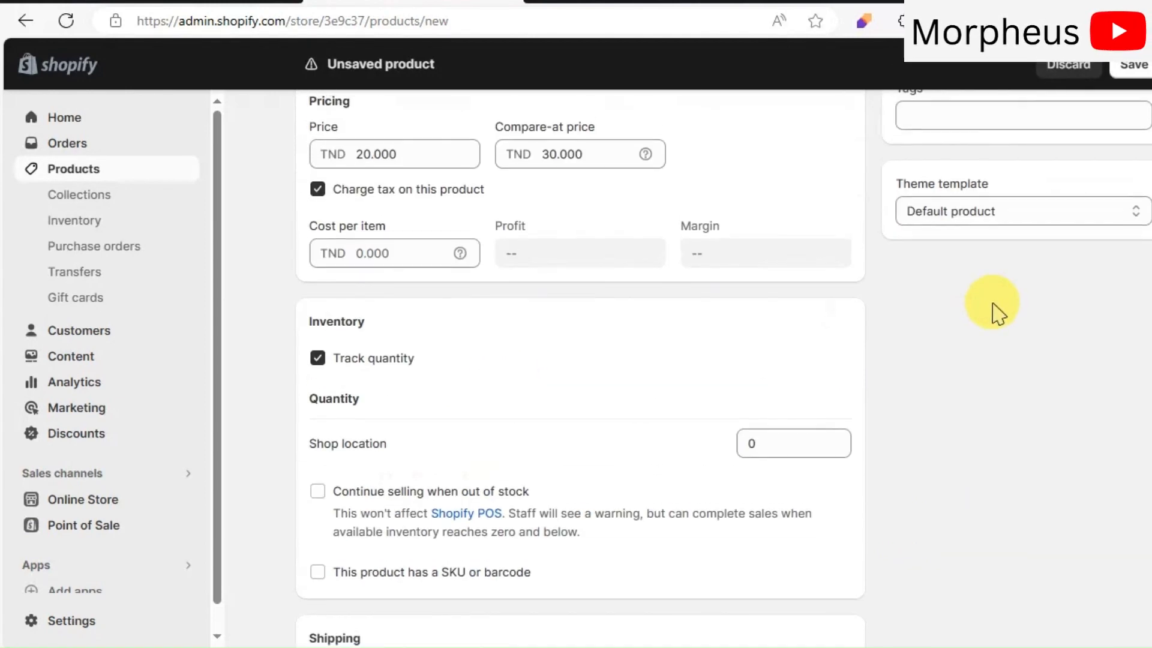
scroll(1065, 334, up, 2)
scroll(1056, 282, down, 4)
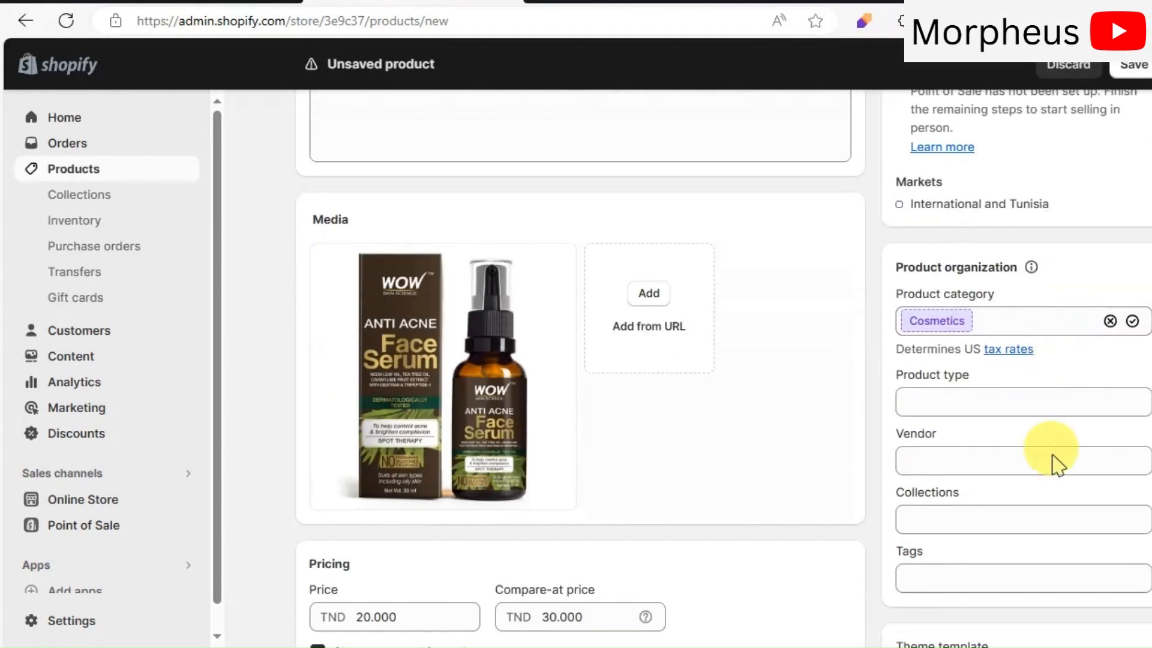
- Assign the product to the Acne Patches Collection
click(1020, 512)
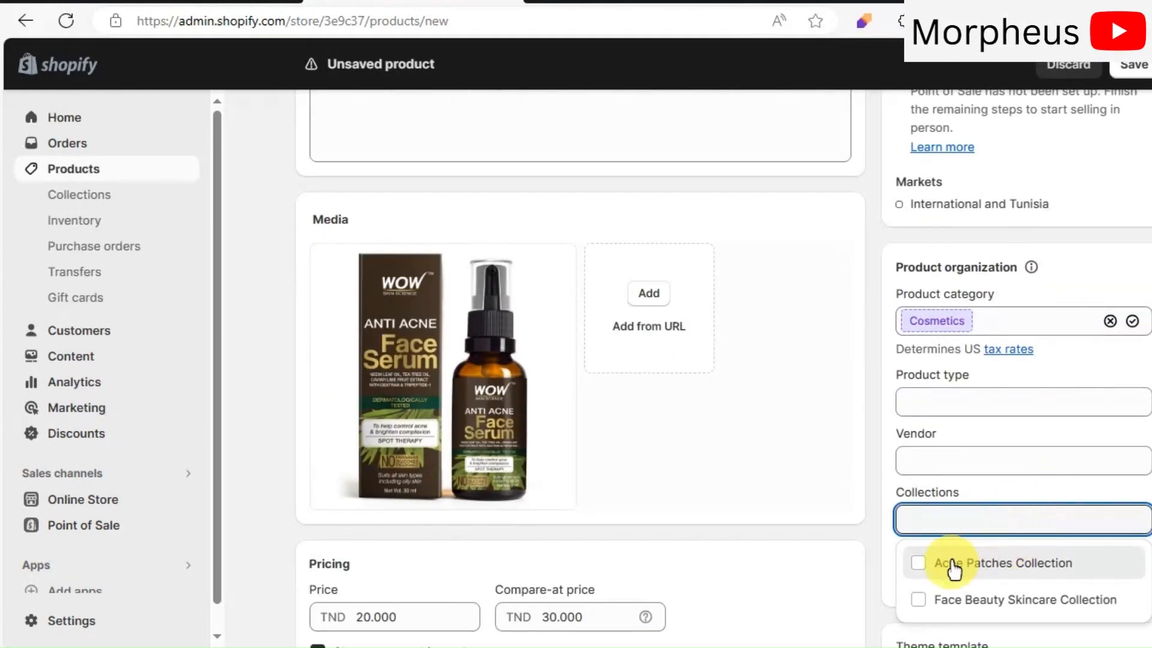
click(950, 564)
click(1151, 534)
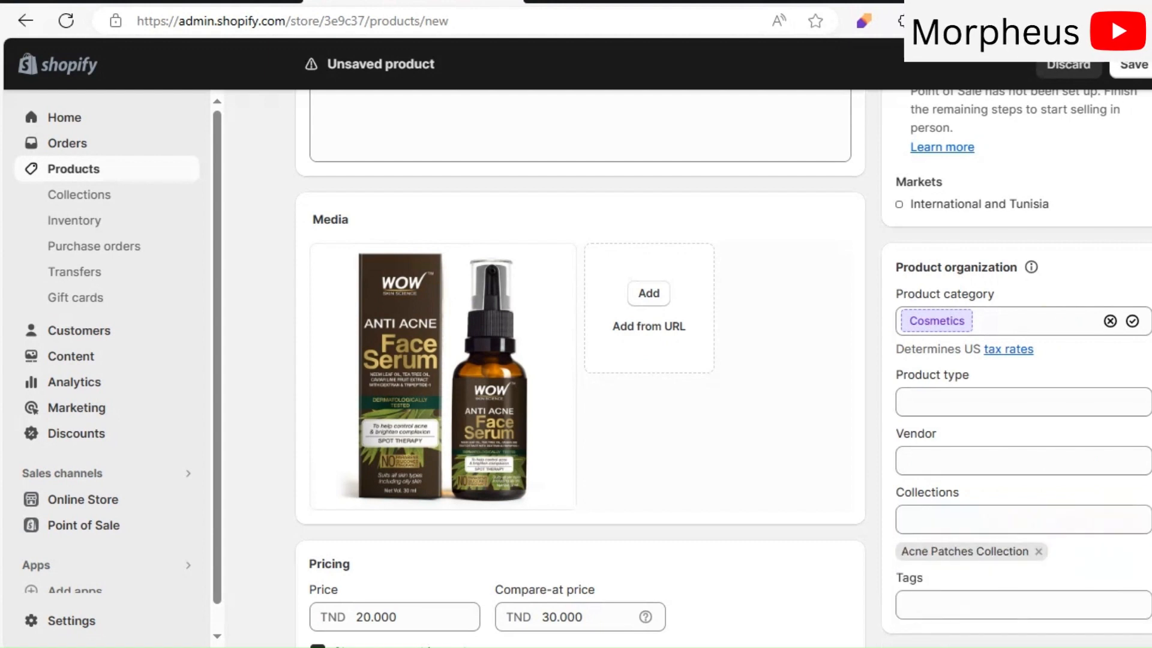
- Add the tag "anti acne" to the product and save it
click(984, 605)
scroll(1140, 468, down, 2)
text(a)
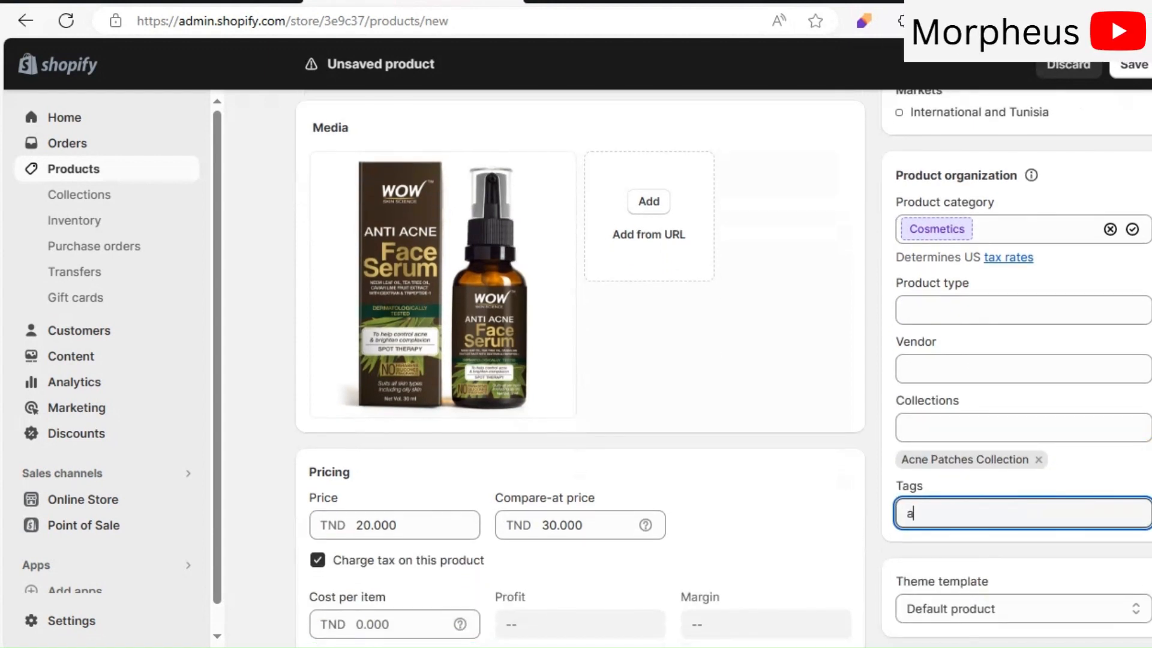
text(nti acne)
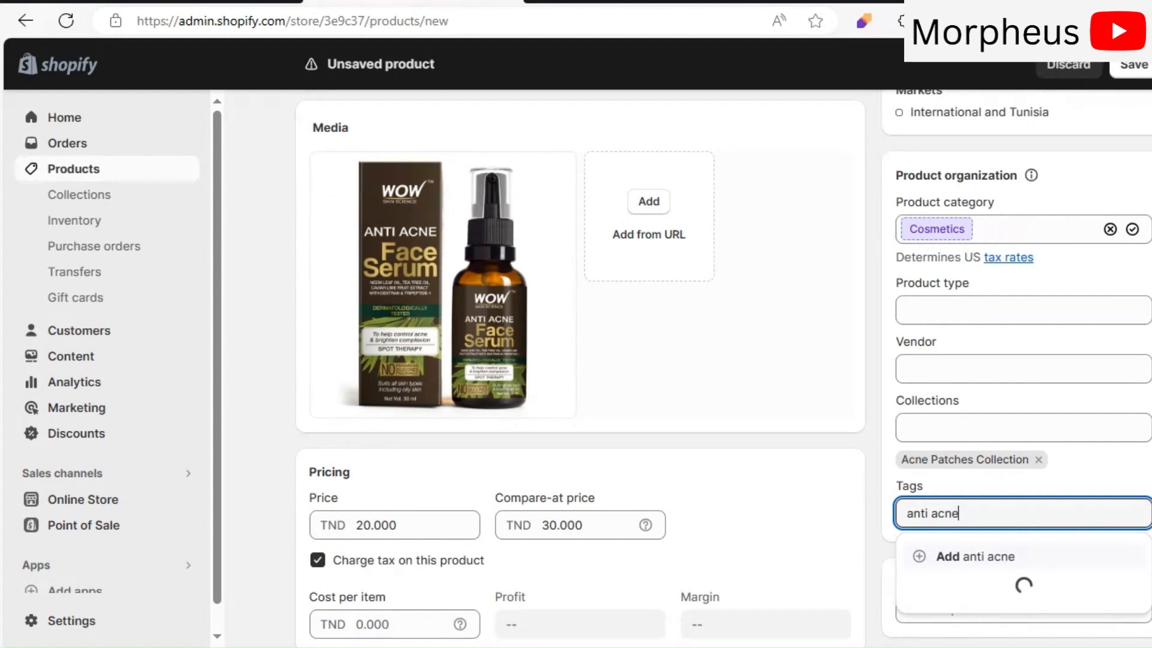
key(Return)
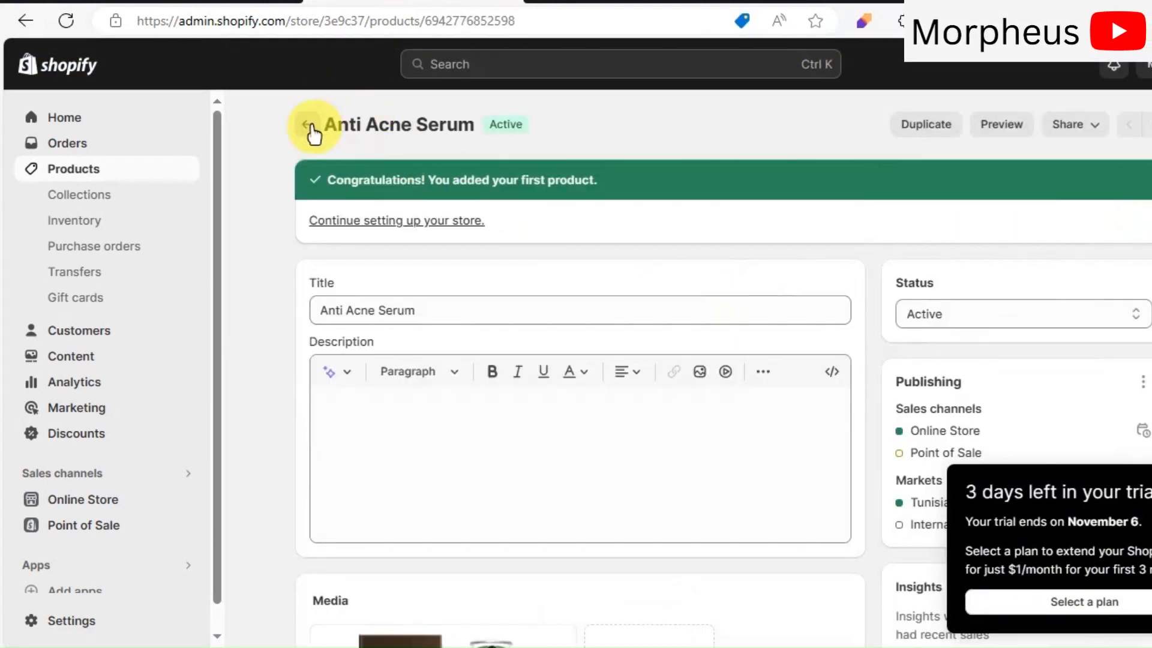
- Return to the product list and set the Anti Acne Serum product as active
click(310, 126)
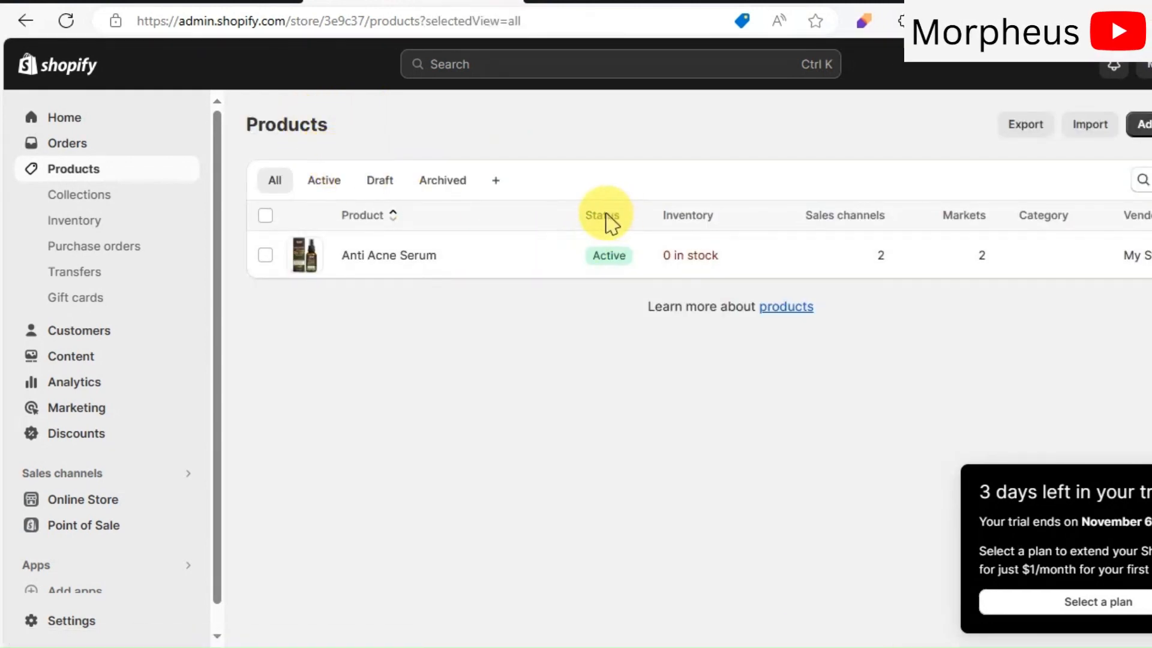
click(266, 256)
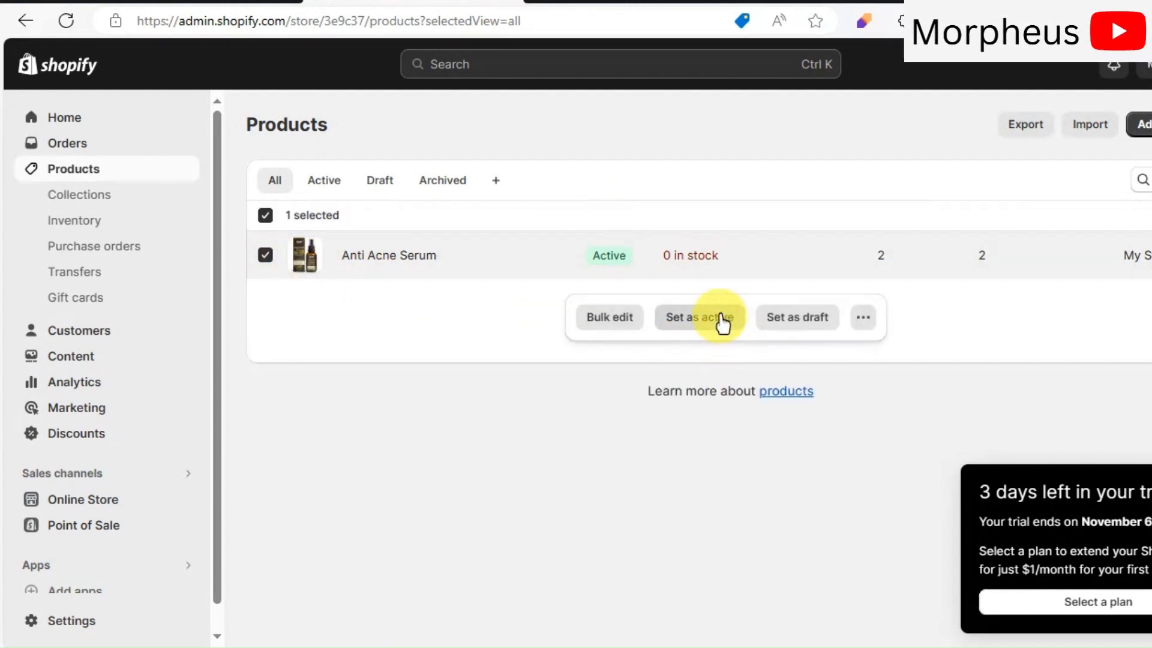
click(711, 316)
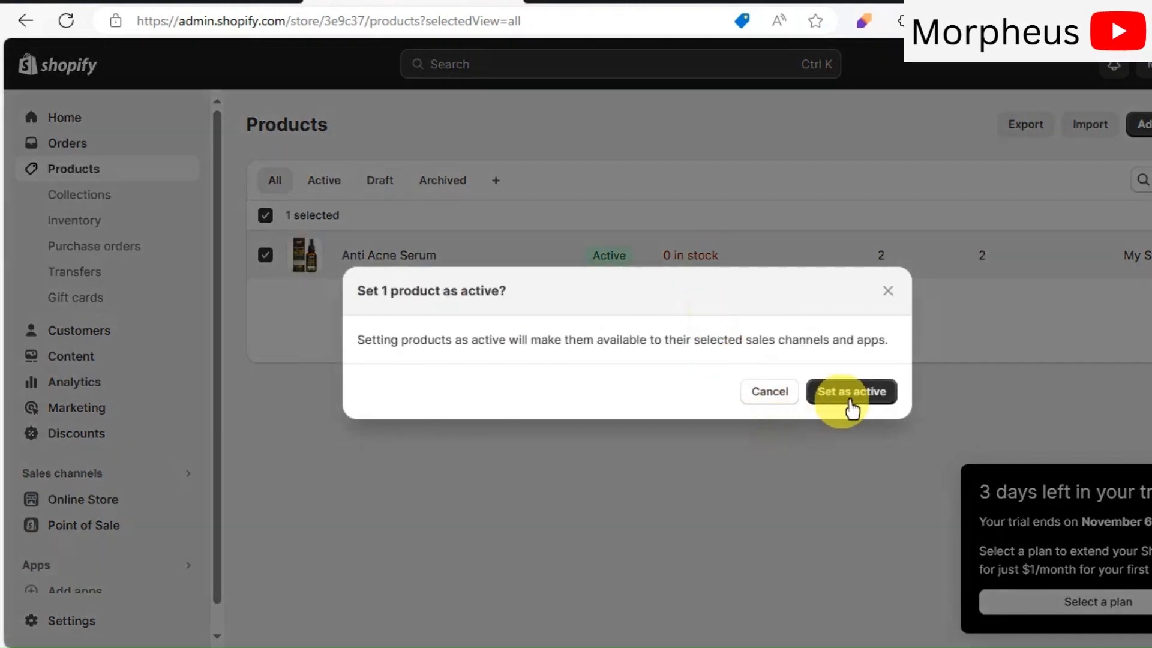
click(860, 396)
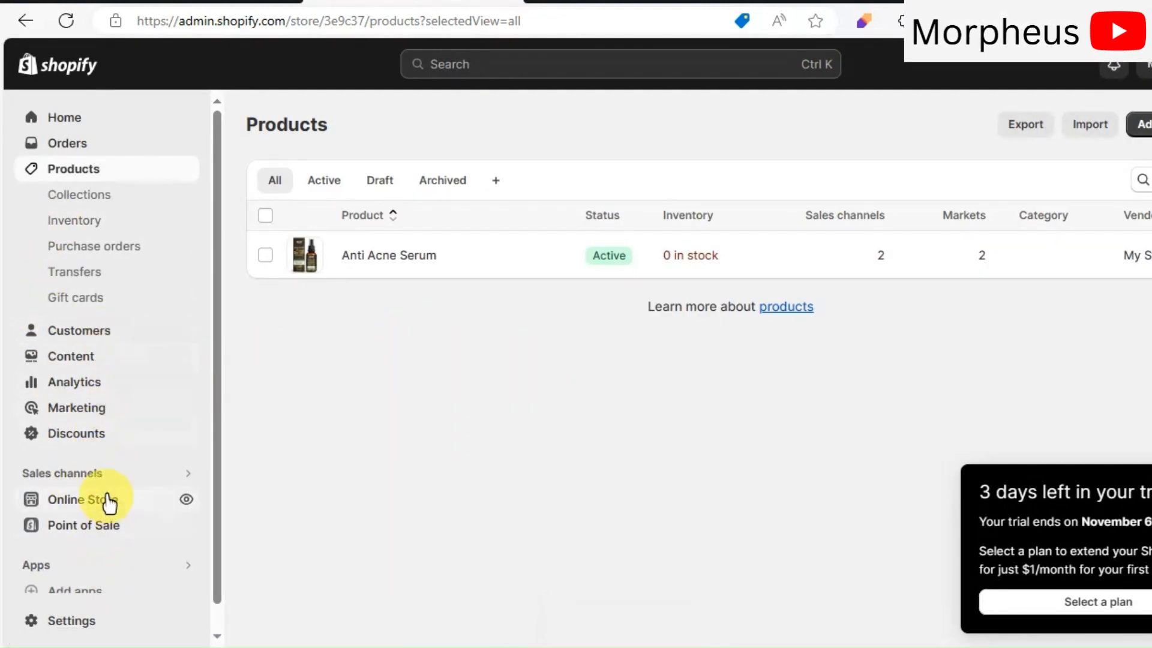
- Open the online store's current Refresh theme for customization
click(106, 500)
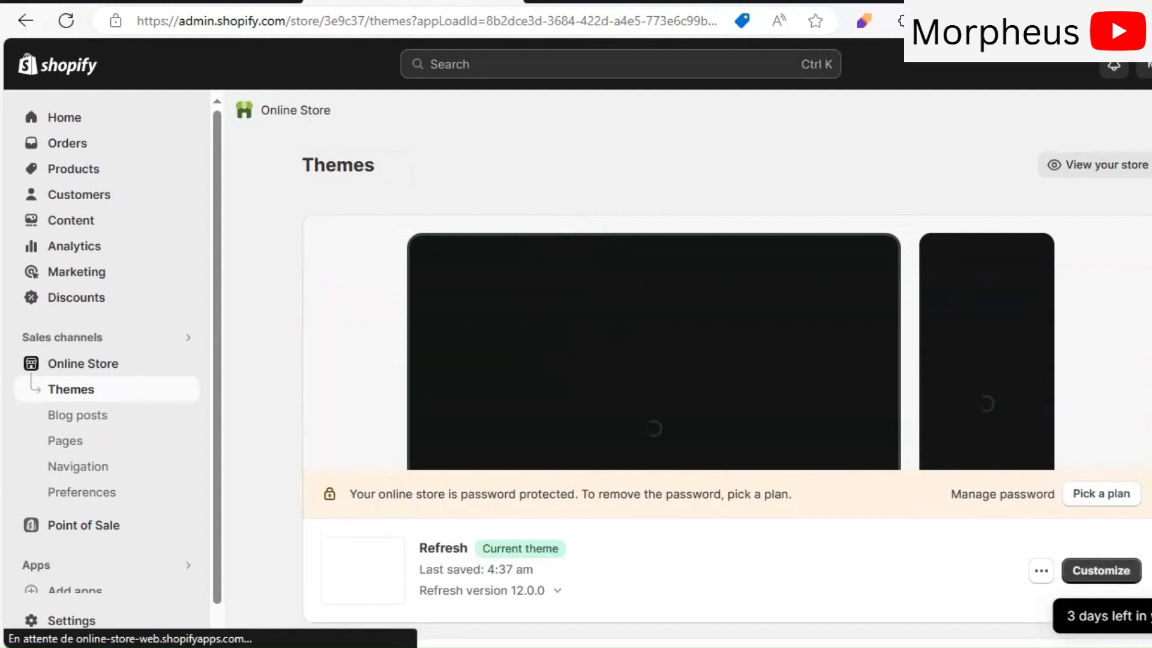
scroll(1140, 354, down, 3)
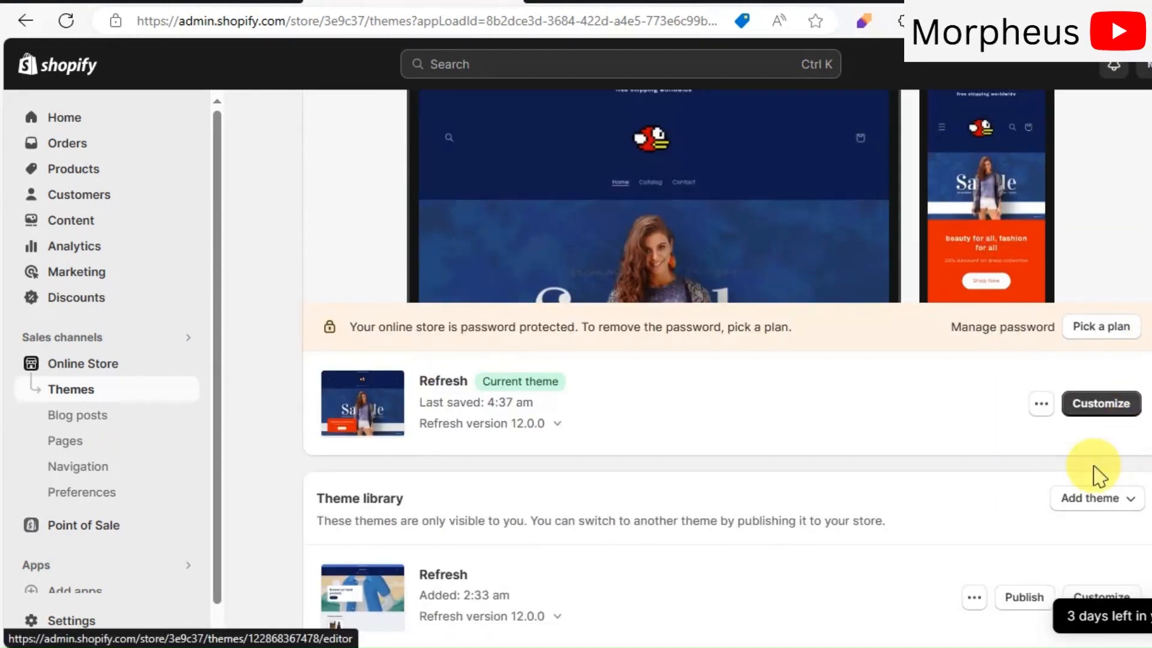
click(1115, 412)
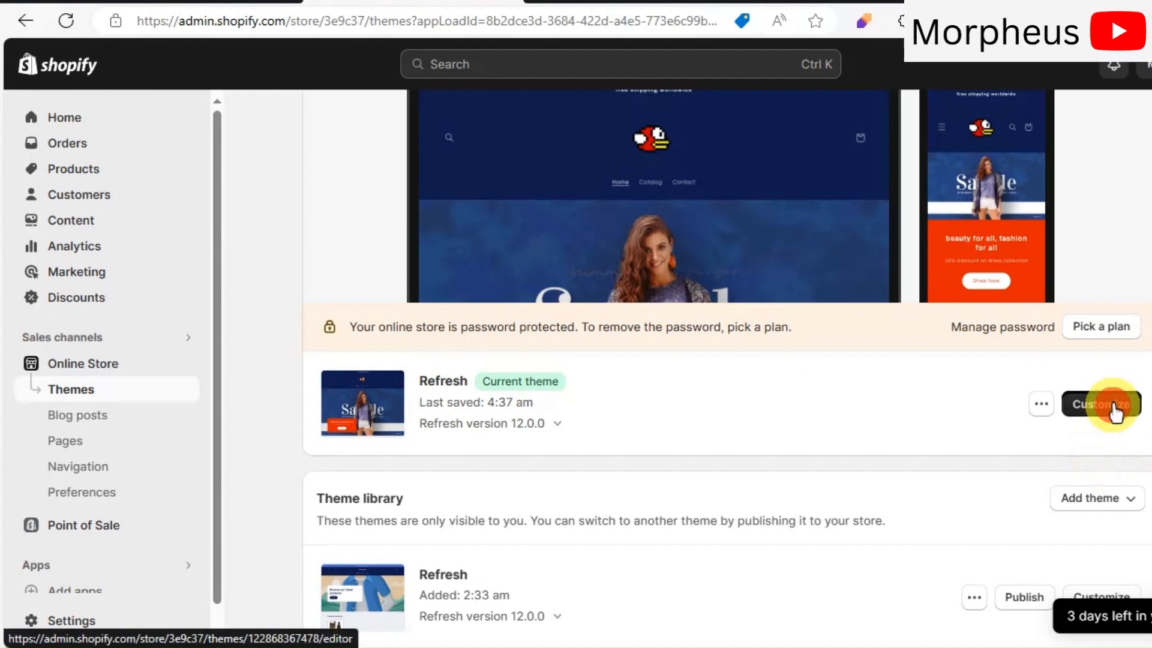
- Examine how the Anti Acne Serum appears in the home page's featured collection and review the collection list below it
scroll(373, 348, down, 10)
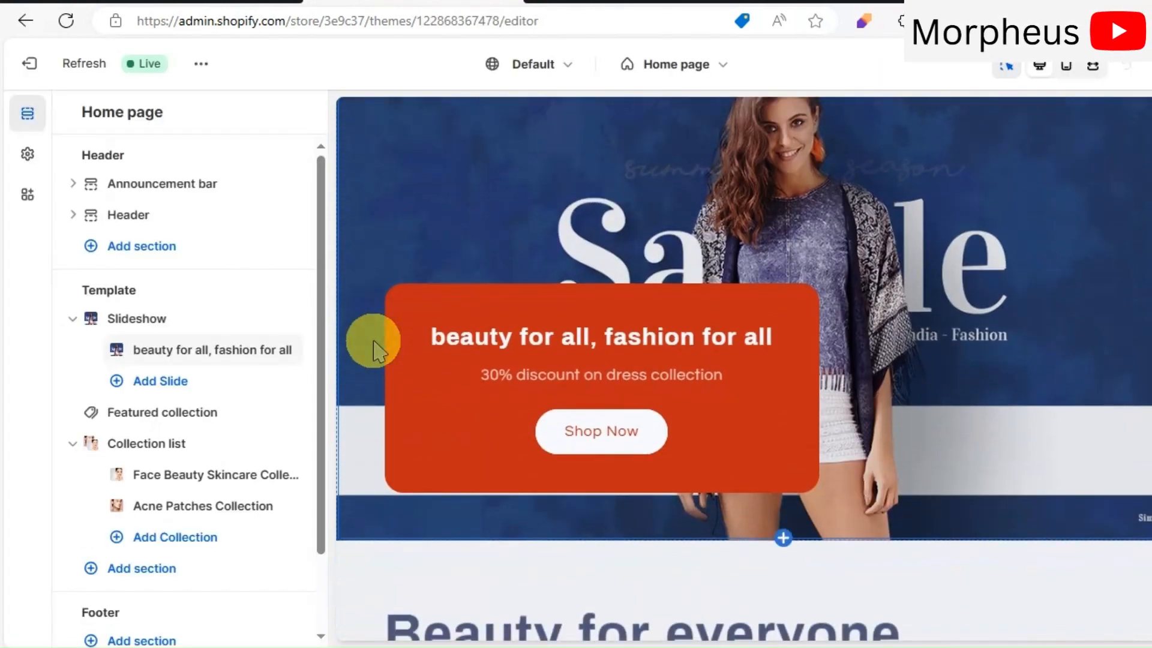
scroll(378, 348, up, 1)
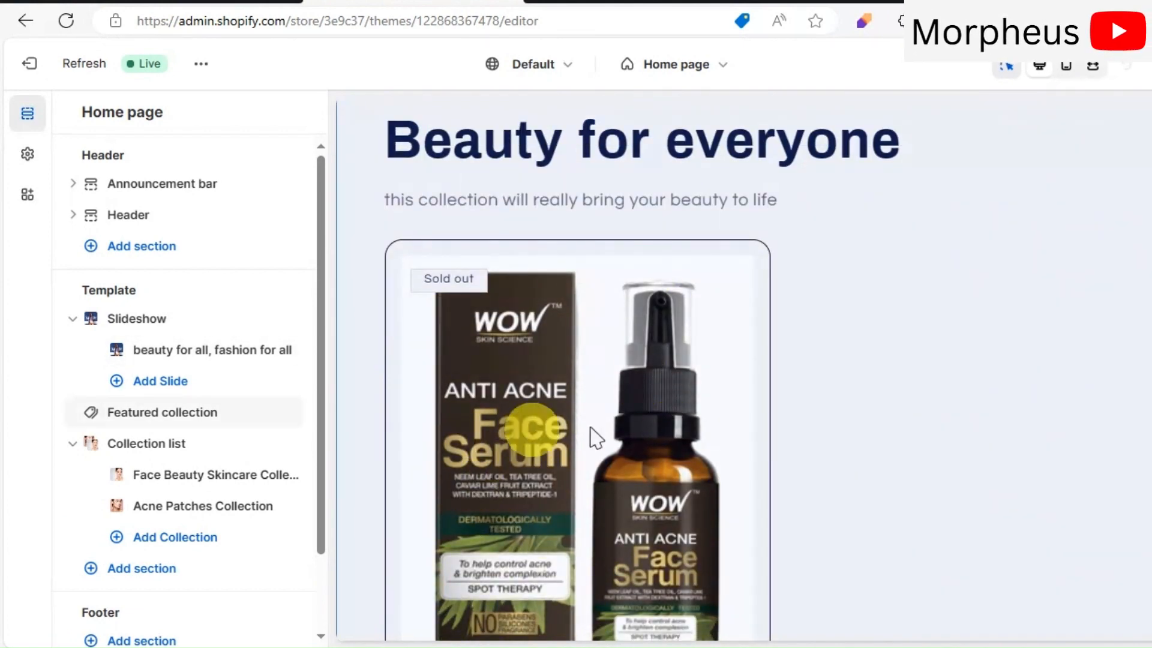
scroll(647, 419, down, 7)
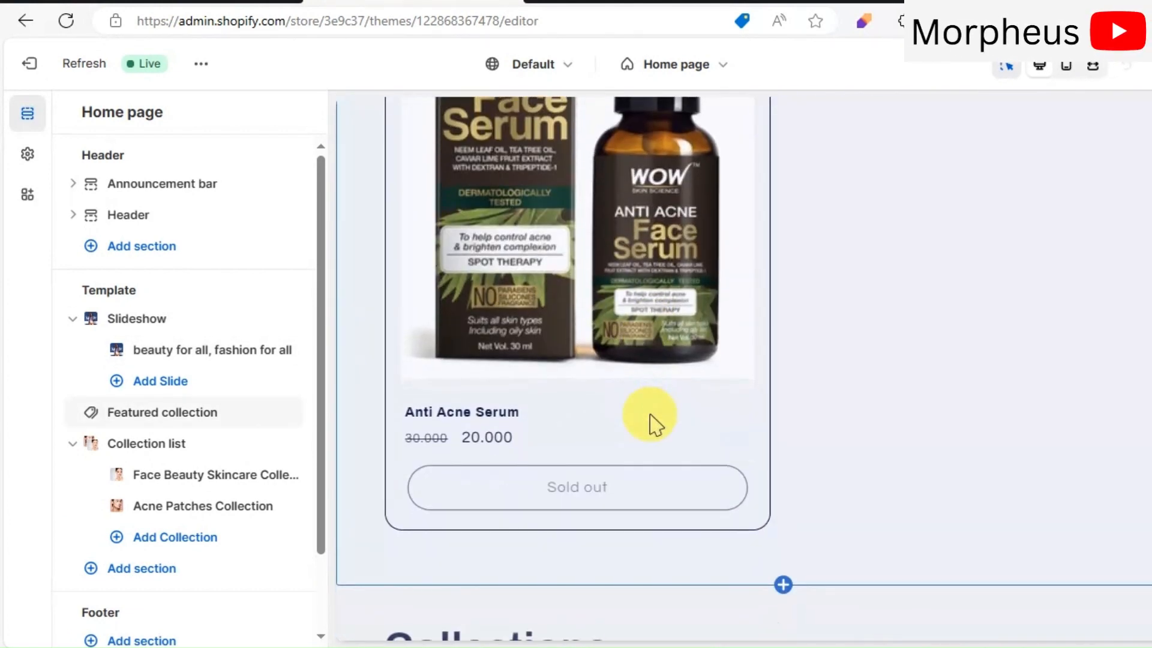
scroll(655, 423, down, 15)
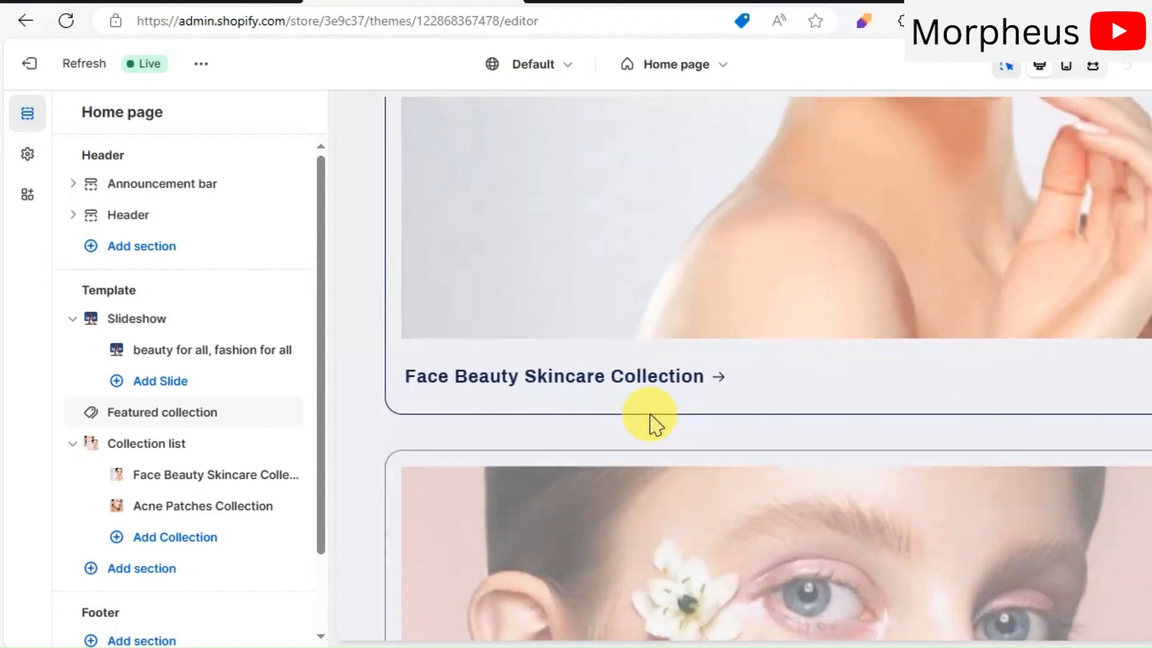
scroll(655, 423, down, 4)
scroll(653, 416, up, 10)
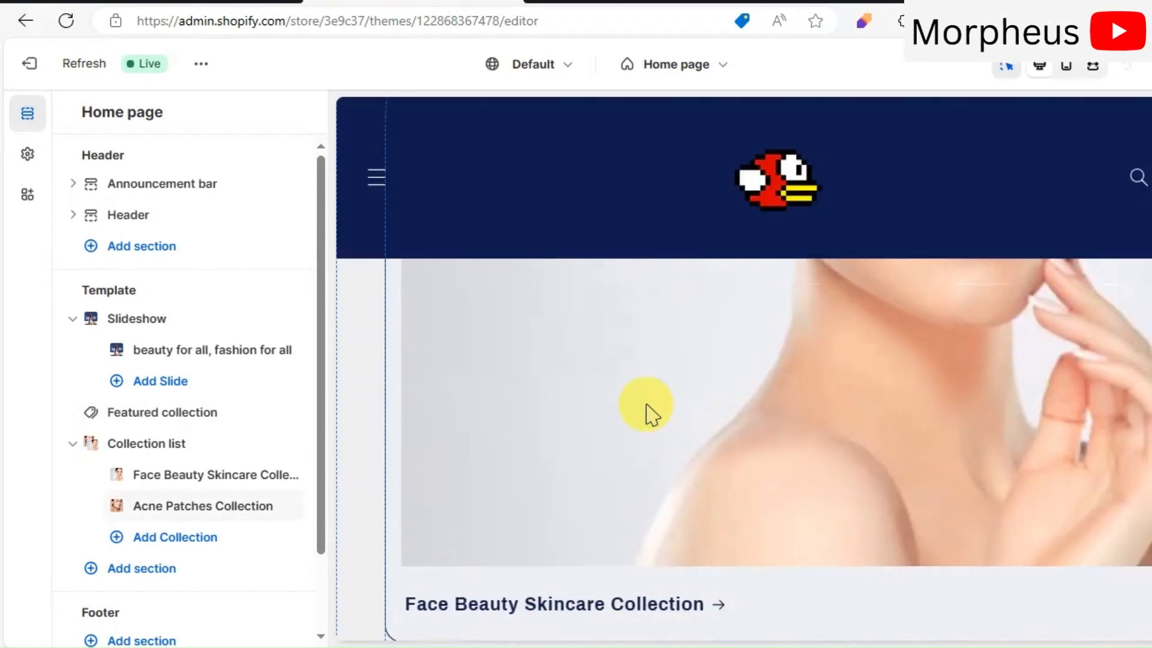
scroll(651, 414, up, 8)
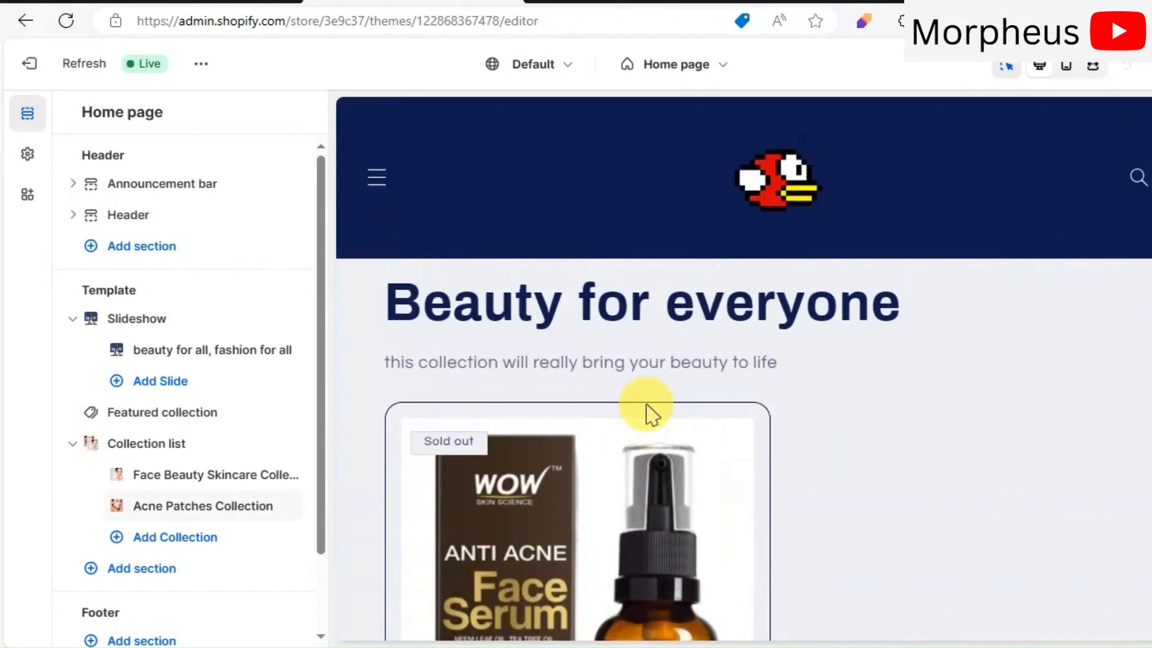
scroll(652, 417, down, 1)
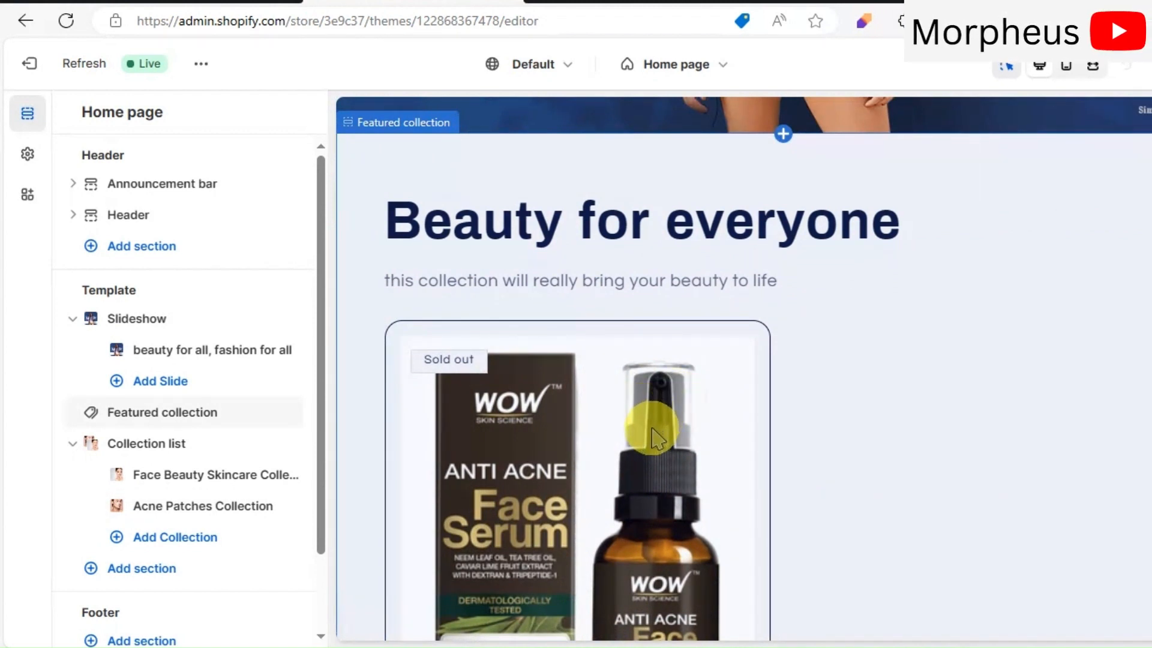
scroll(648, 444, down, 2)
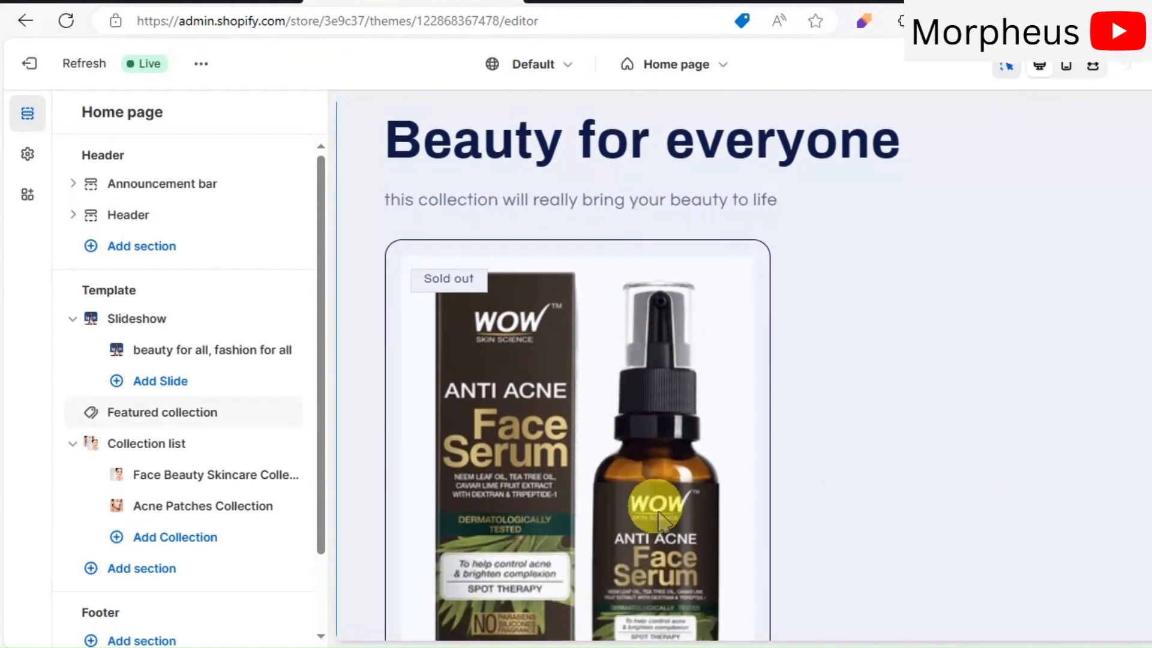
scroll(636, 414, down, 2)
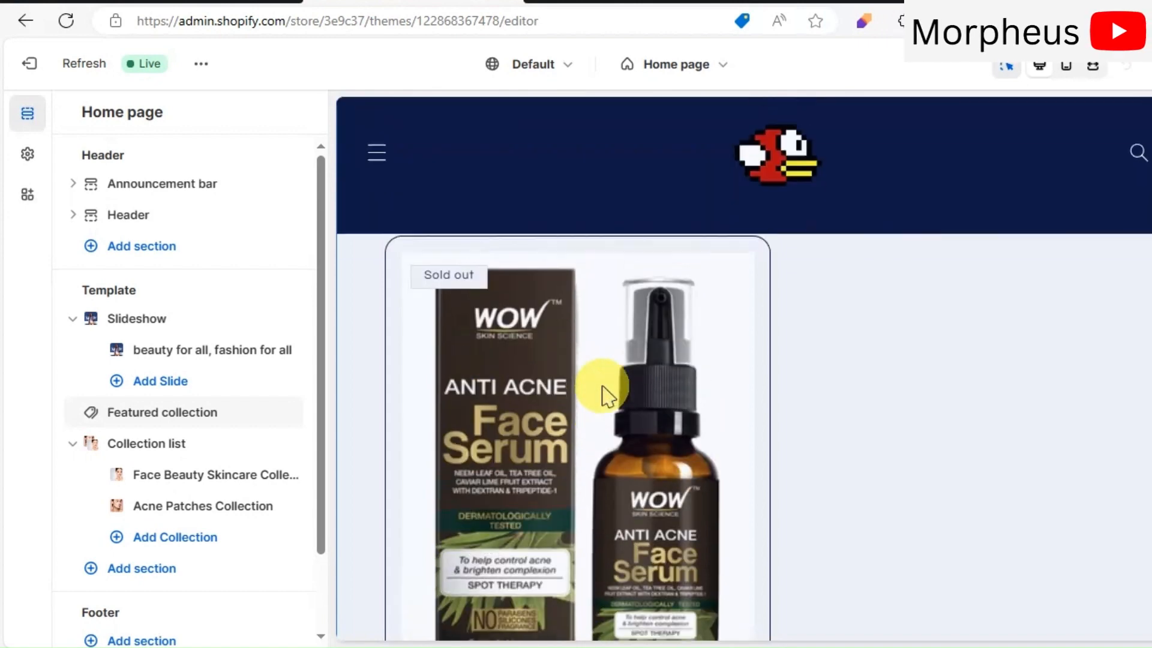
scroll(604, 387, up, 1)
scroll(605, 396, up, 1)
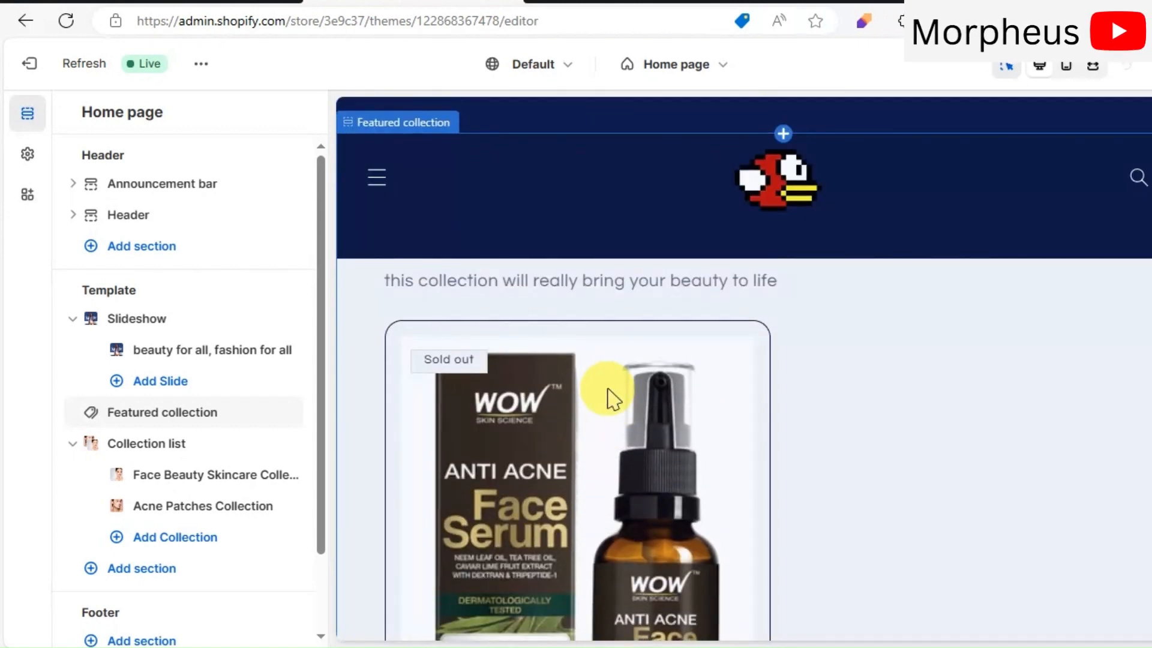
scroll(144, 462, down, 1)
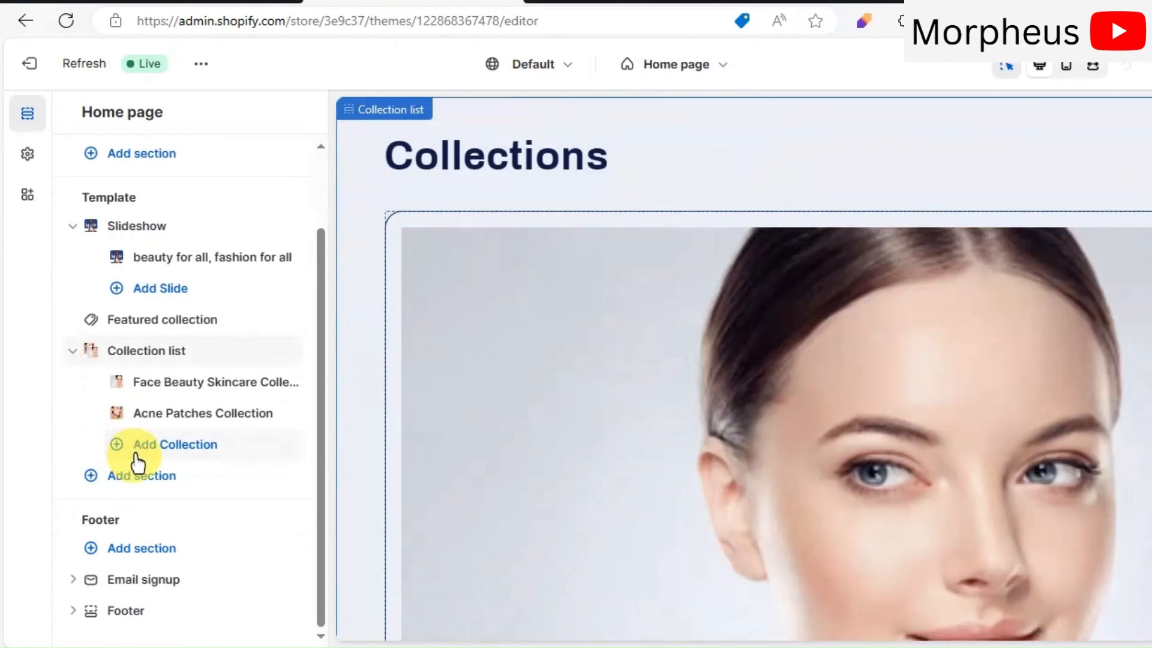
- Change the email signup section's heading to "Join Our Family" and set its size to Large
click(138, 583)
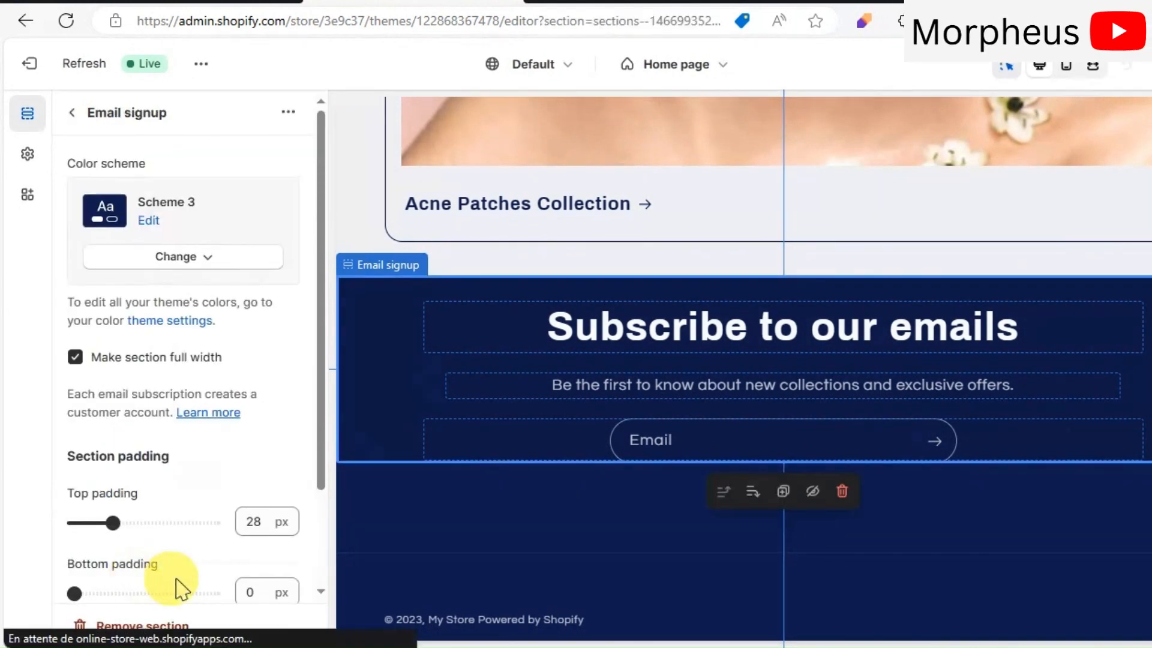
scroll(216, 567, down, 1)
double_click(711, 336)
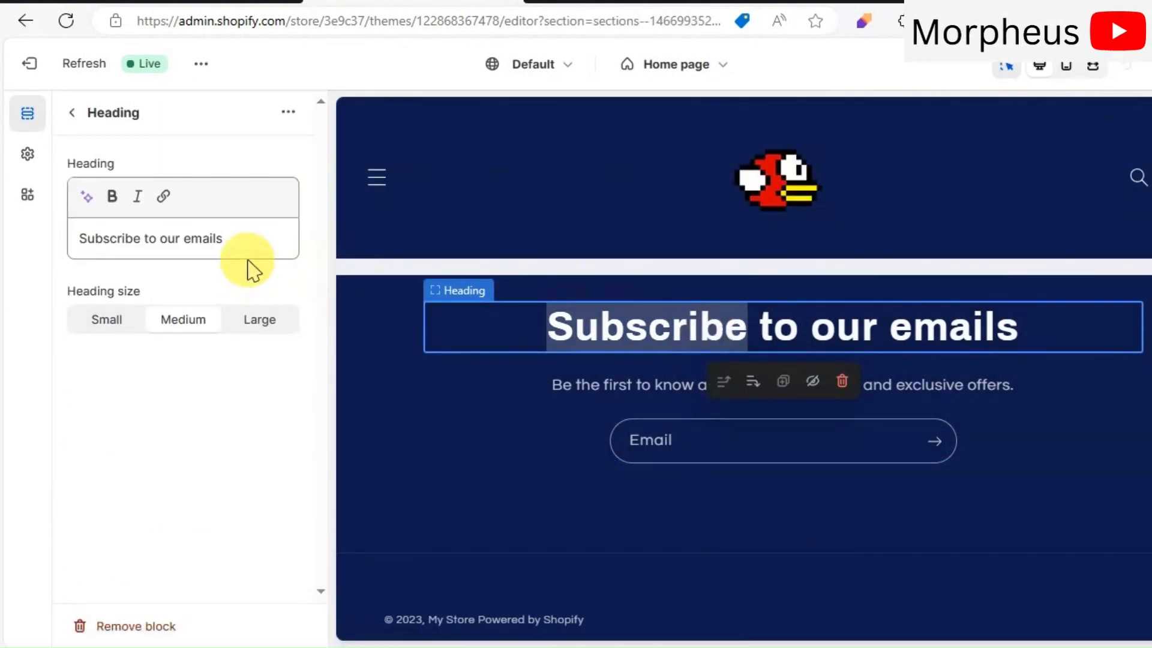
click(226, 240)
key(ctrl+a)
key(BackSpace)
text(Join Our Family)
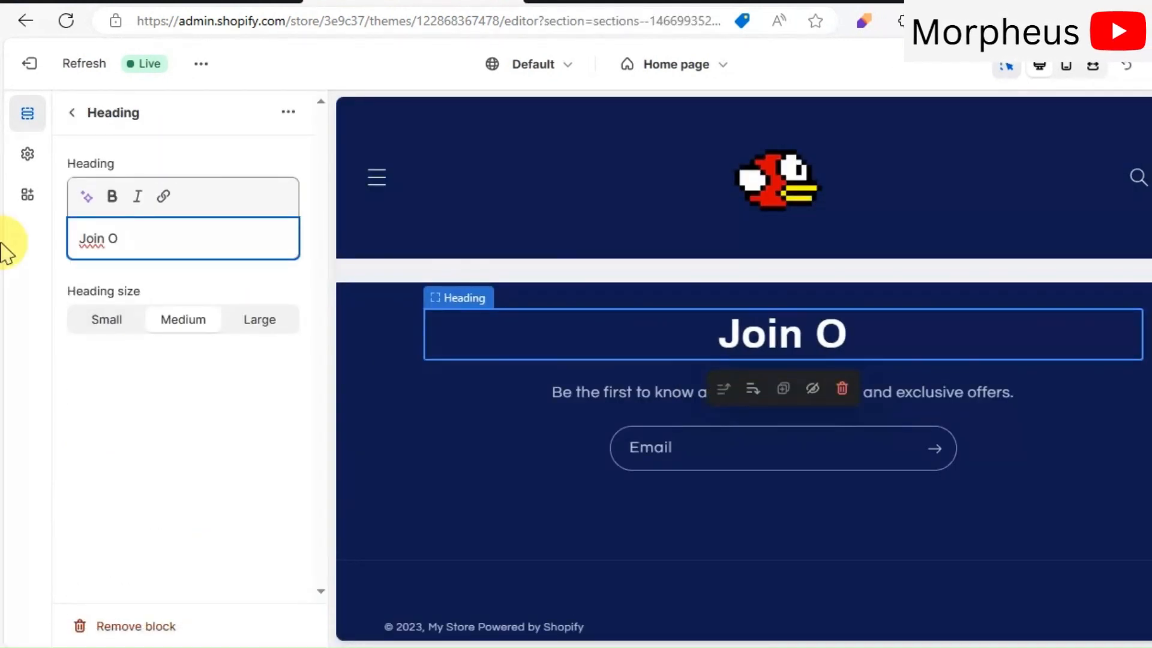
click(259, 319)
click(80, 120)
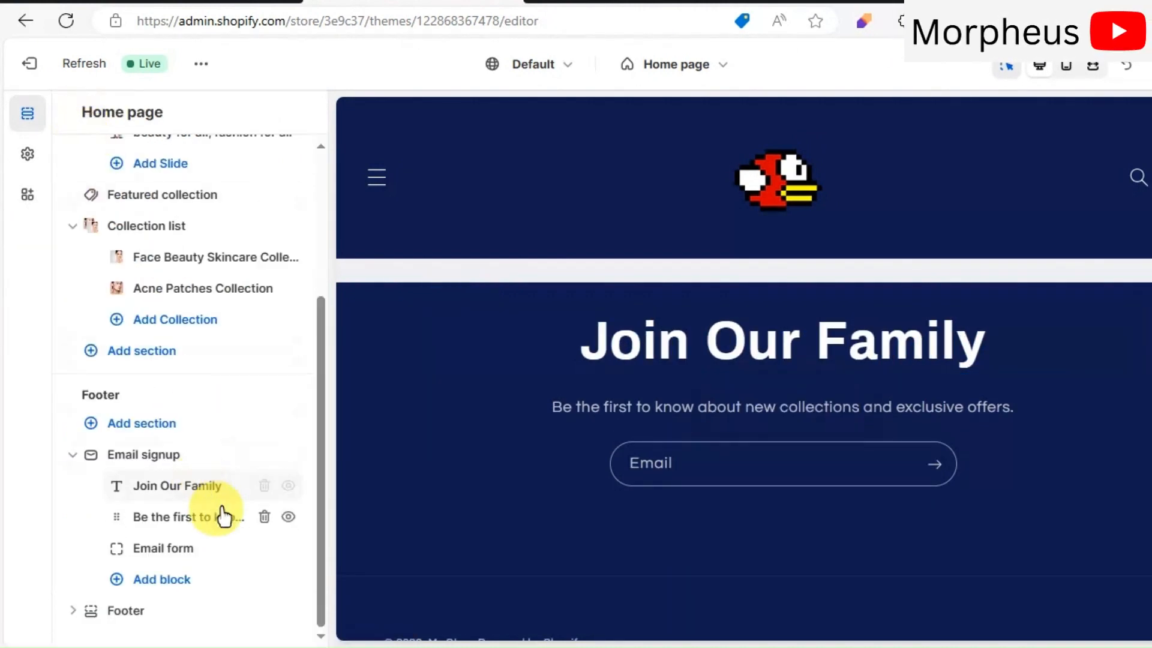
- Replace the email signup subheading with "Enter your email to get 10% discount"
click(624, 404)
drag(258, 252, 31, 226)
key(BackSpace)
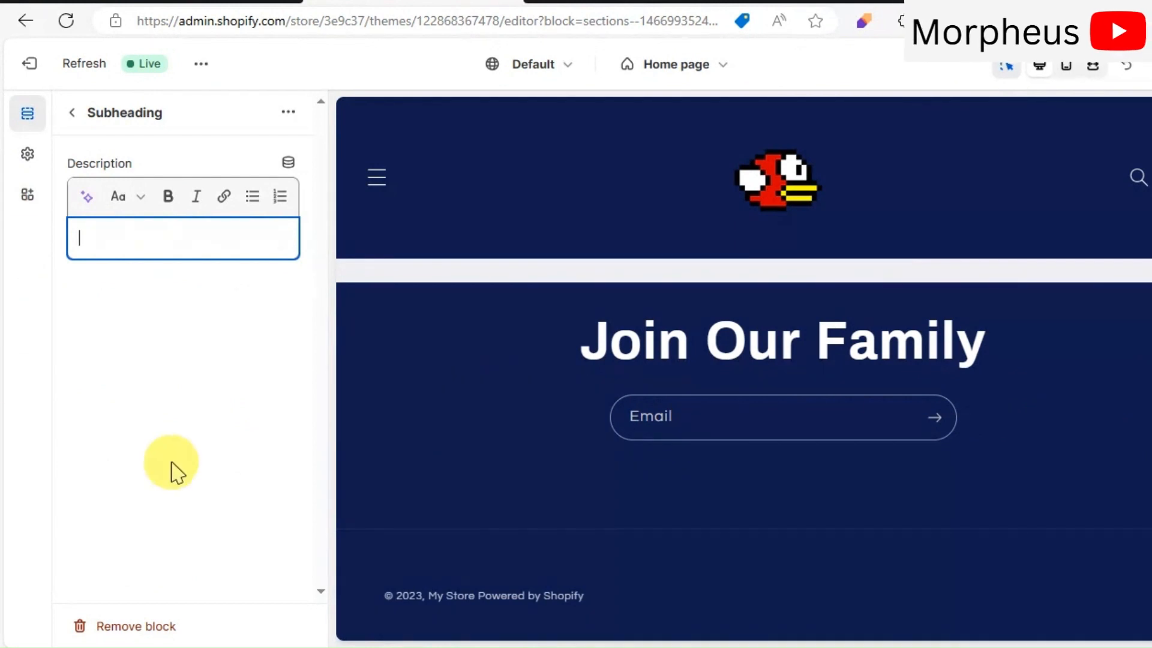
text(Enter your email to)
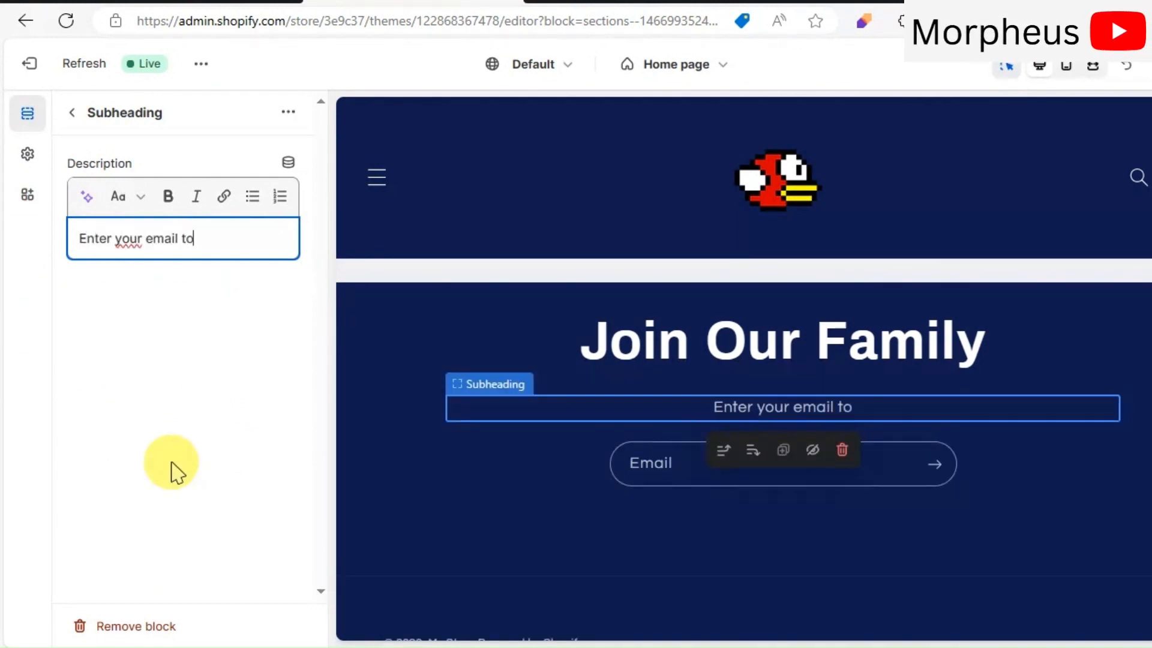
text( get 10% discount)
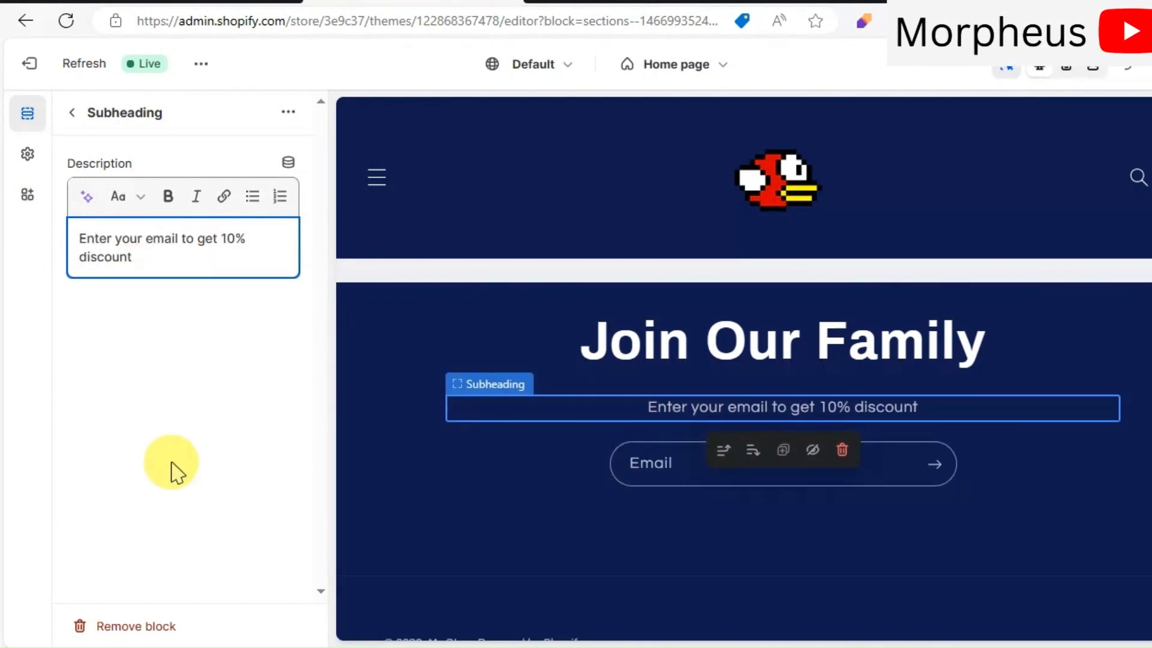
click(174, 470)
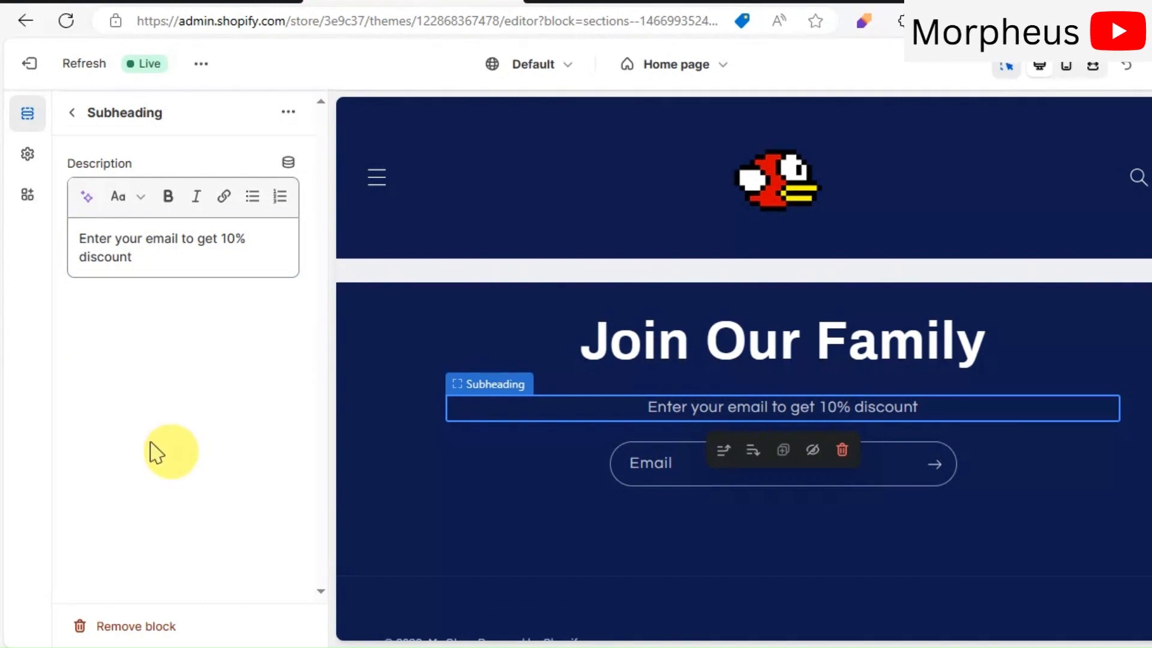
click(73, 114)
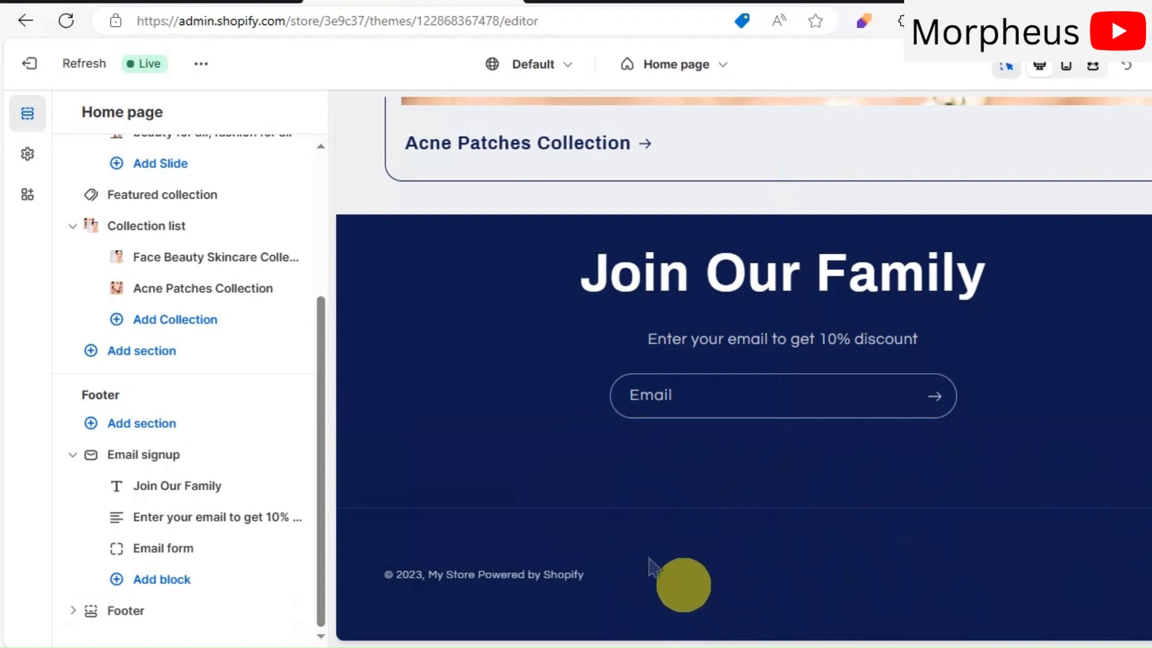
- Open the Footer section's settings and review its email signup, Follow on Shop, social media, country and language options
click(118, 612)
scroll(246, 474, down, 2)
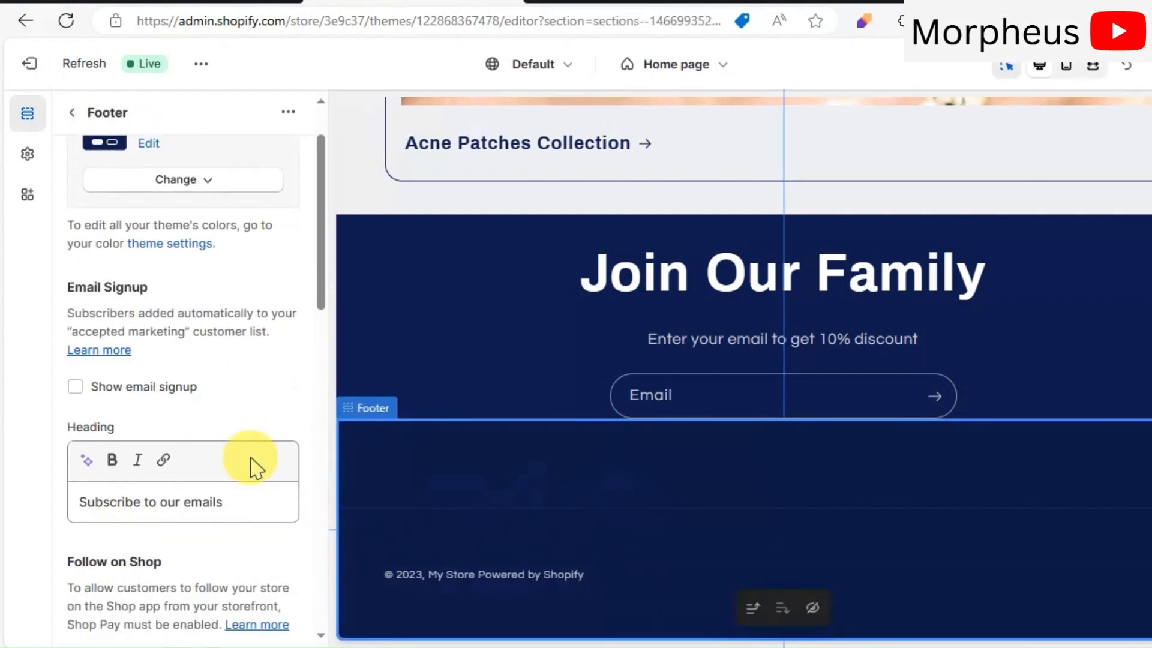
scroll(251, 467, down, 7)
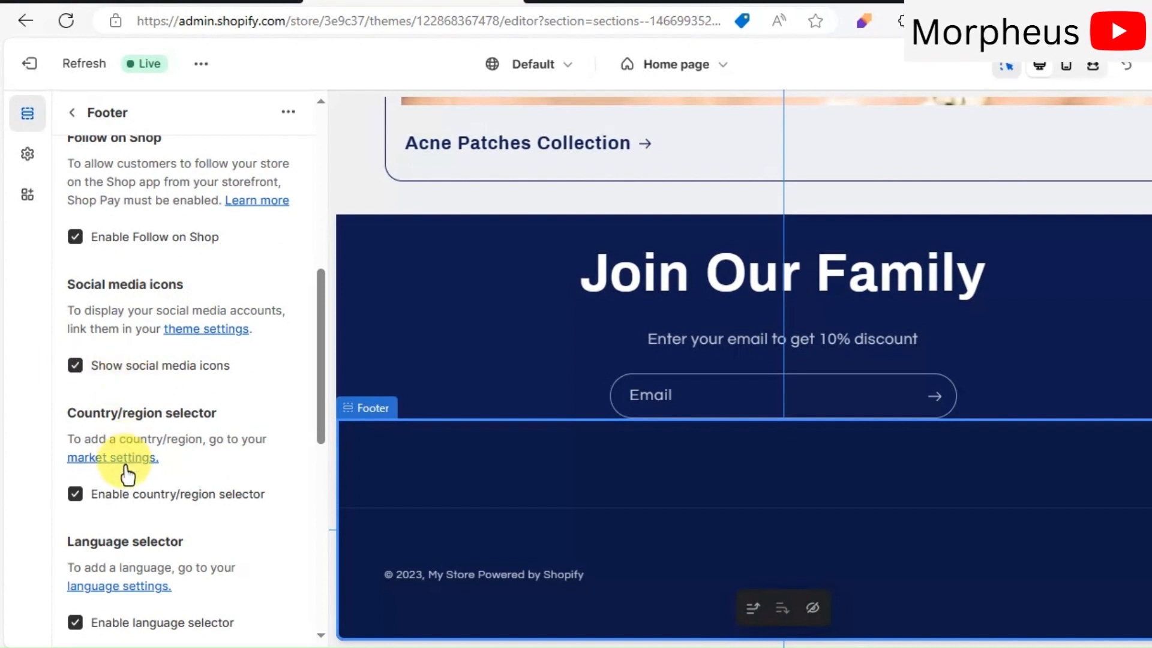
- Review the footer section's settings, including the country and language selectors, payment icons, policy links and spacing
scroll(127, 480, down, 1)
scroll(127, 487, down, 3)
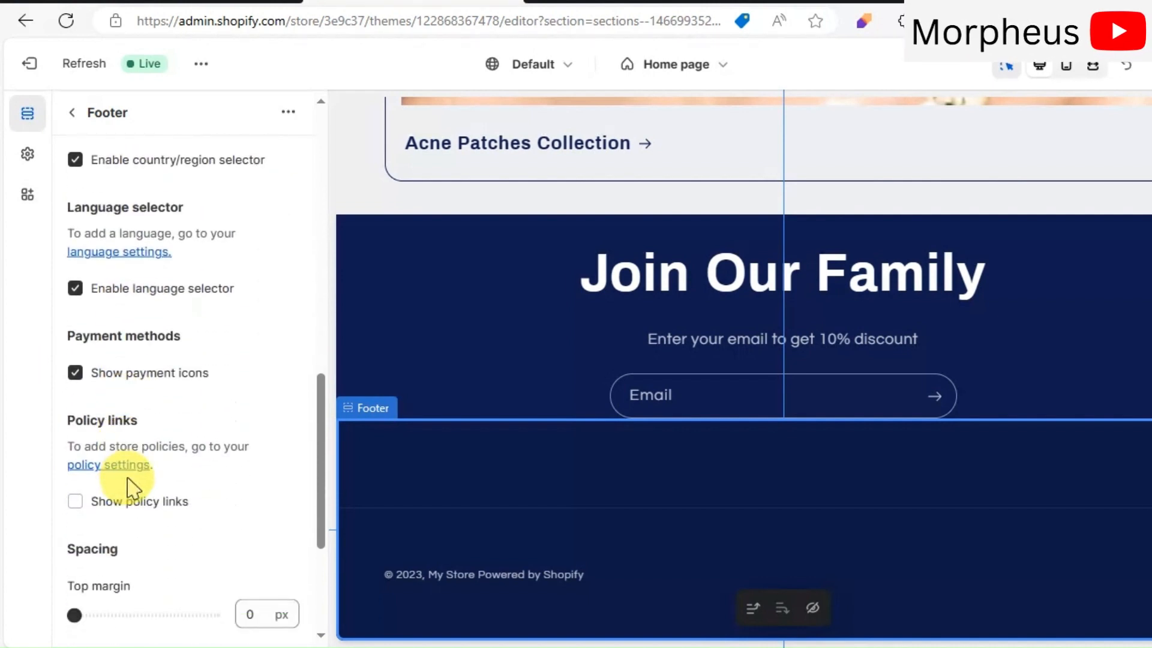
scroll(128, 489, down, 2)
scroll(131, 489, down, 1)
scroll(132, 487, up, 10)
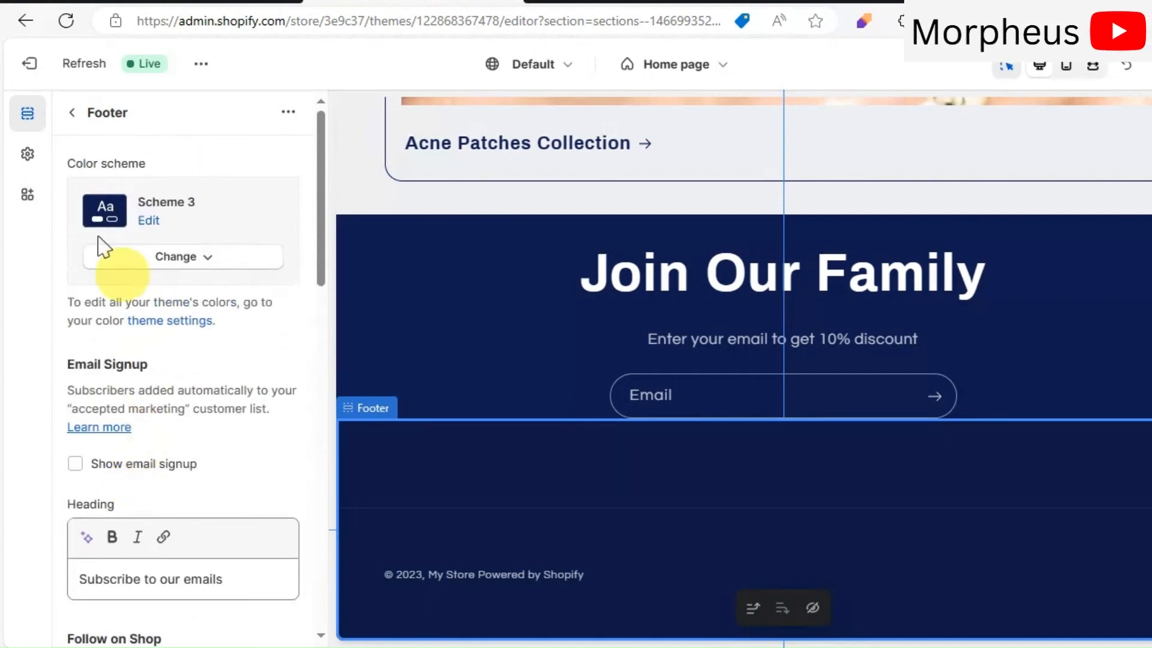
- Open the theme settings and examine the social media account fields from Facebook to Vimeo
click(28, 154)
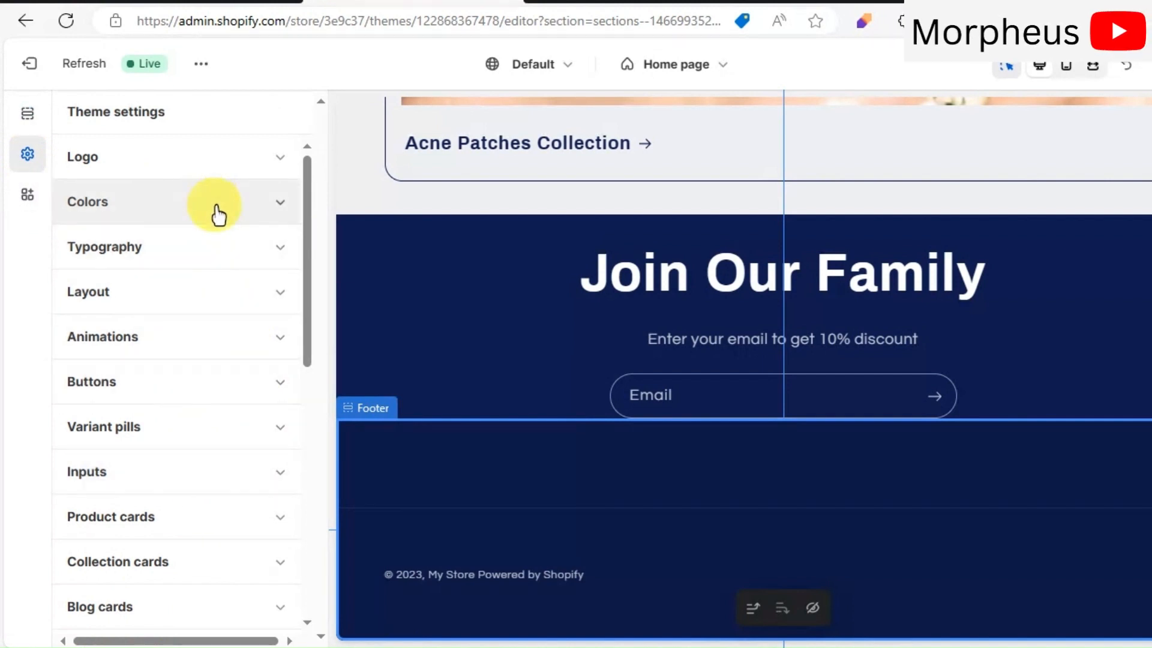
scroll(231, 318, down, 5)
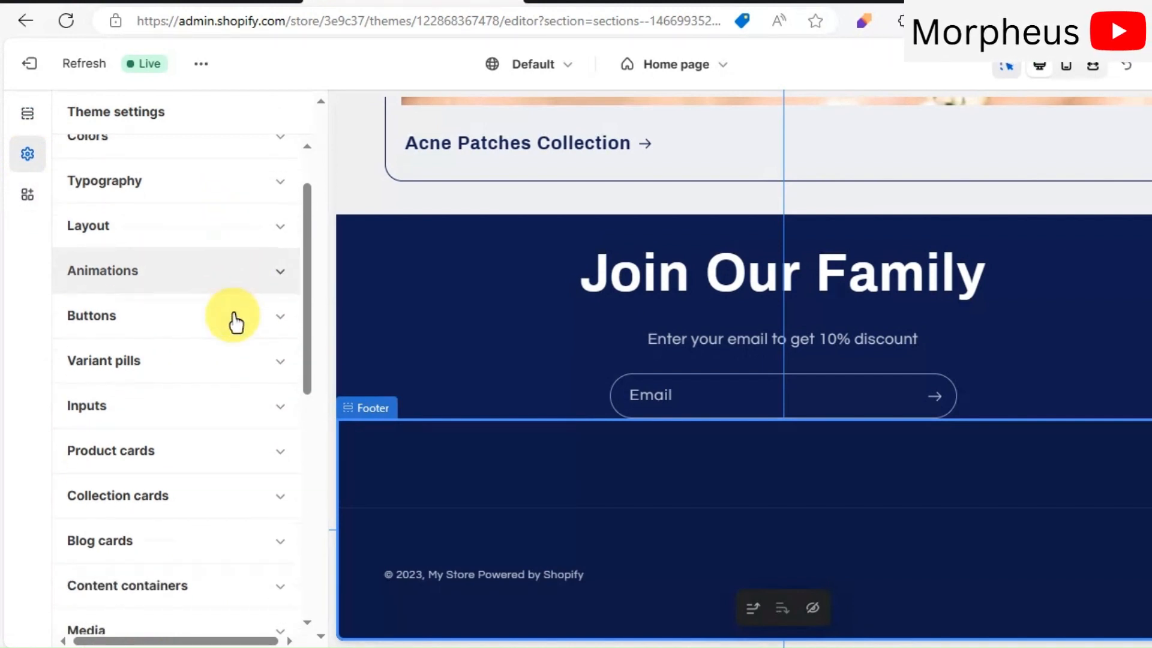
scroll(235, 323, down, 6)
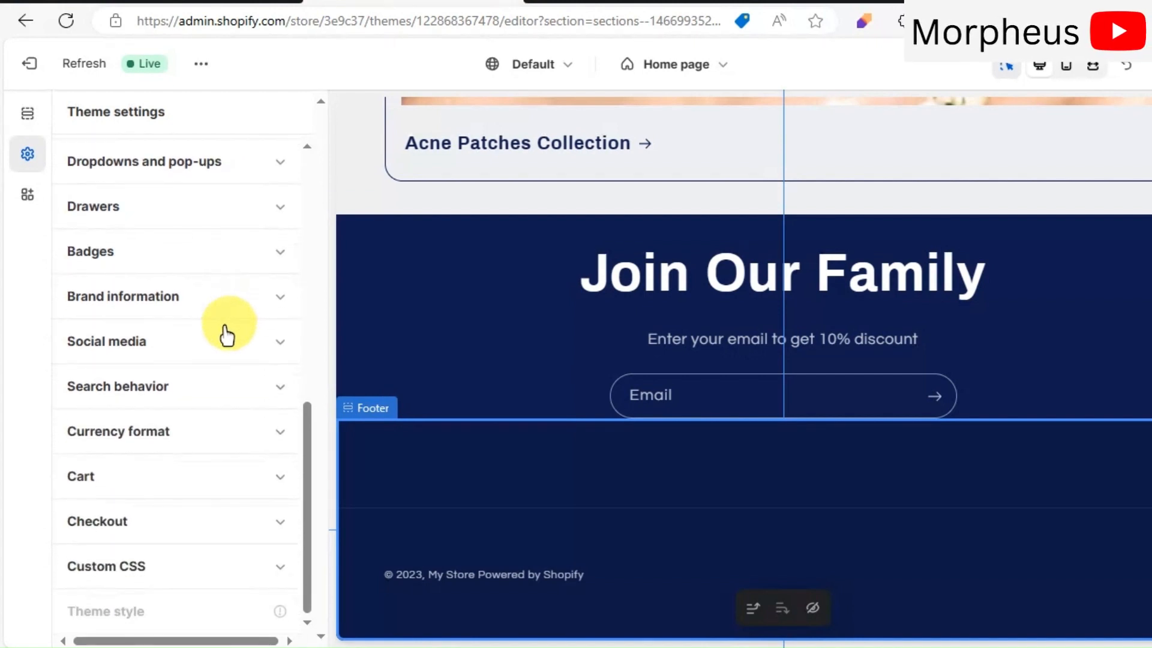
click(207, 342)
scroll(261, 393, down, 3)
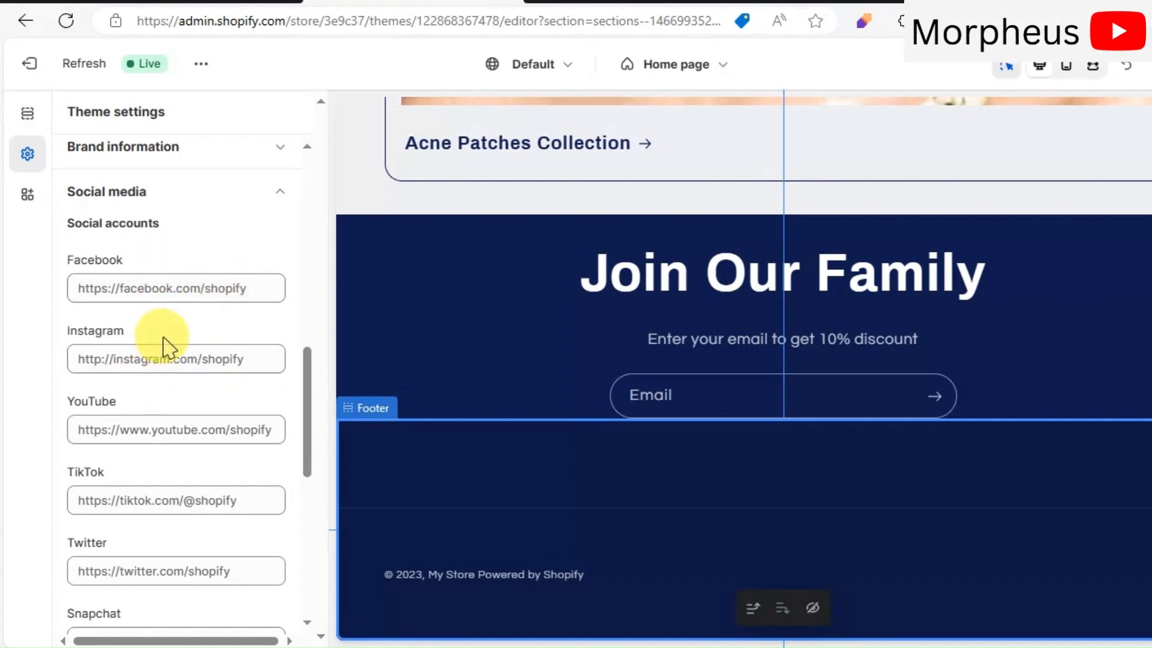
scroll(176, 372, down, 6)
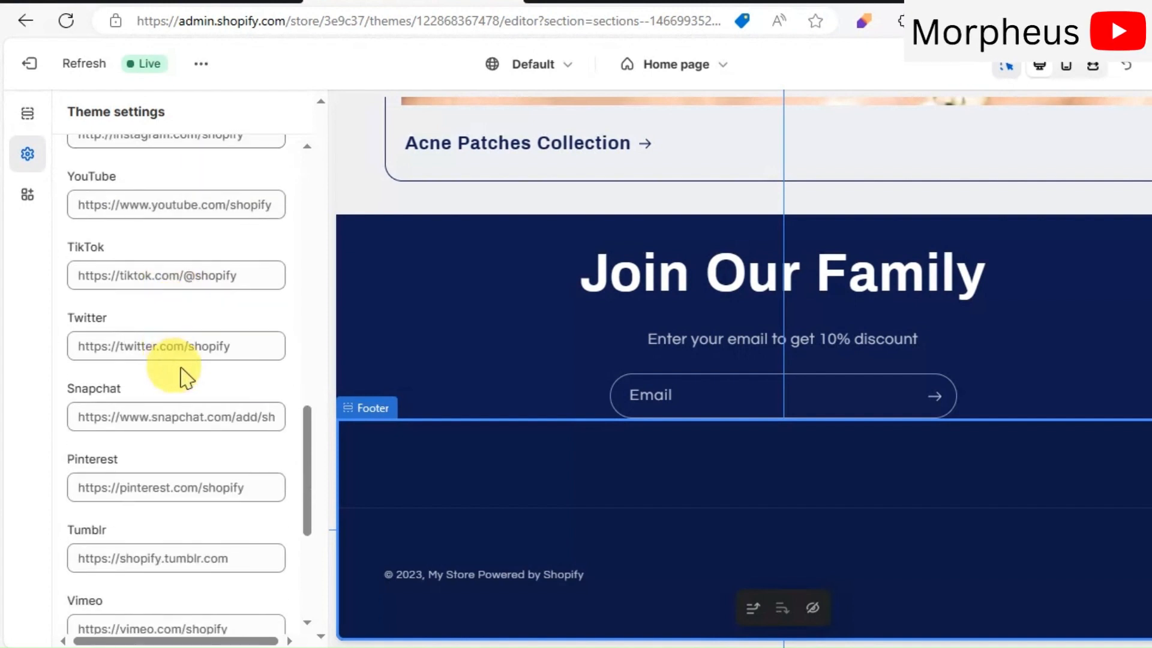
scroll(198, 384, down, 3)
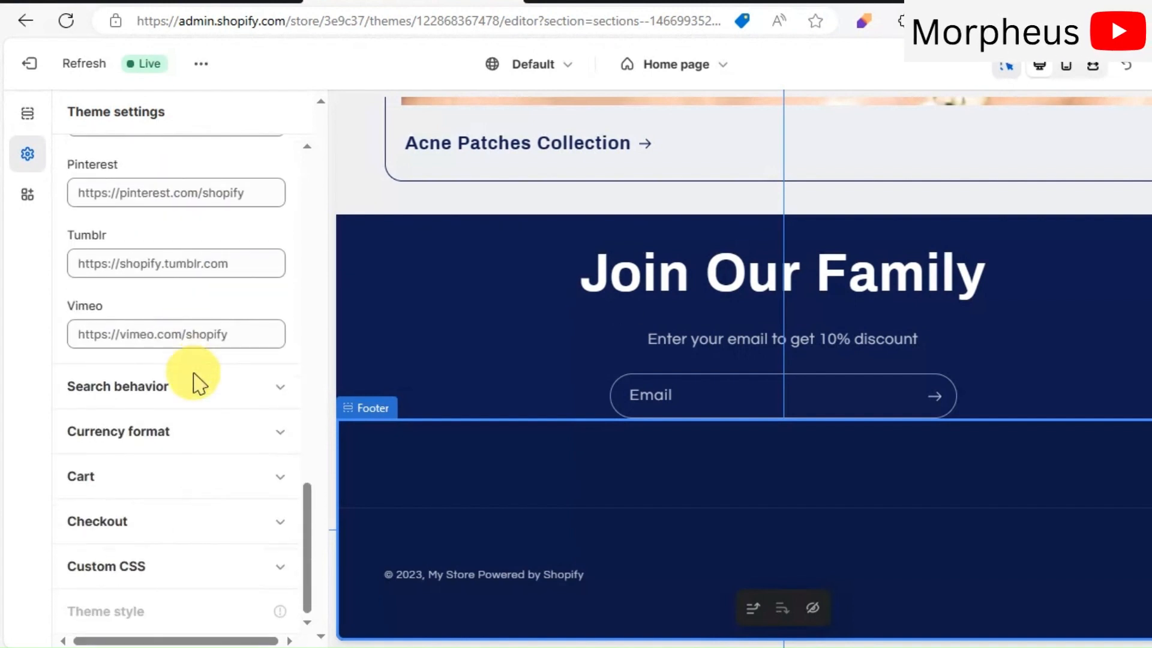
scroll(200, 384, up, 12)
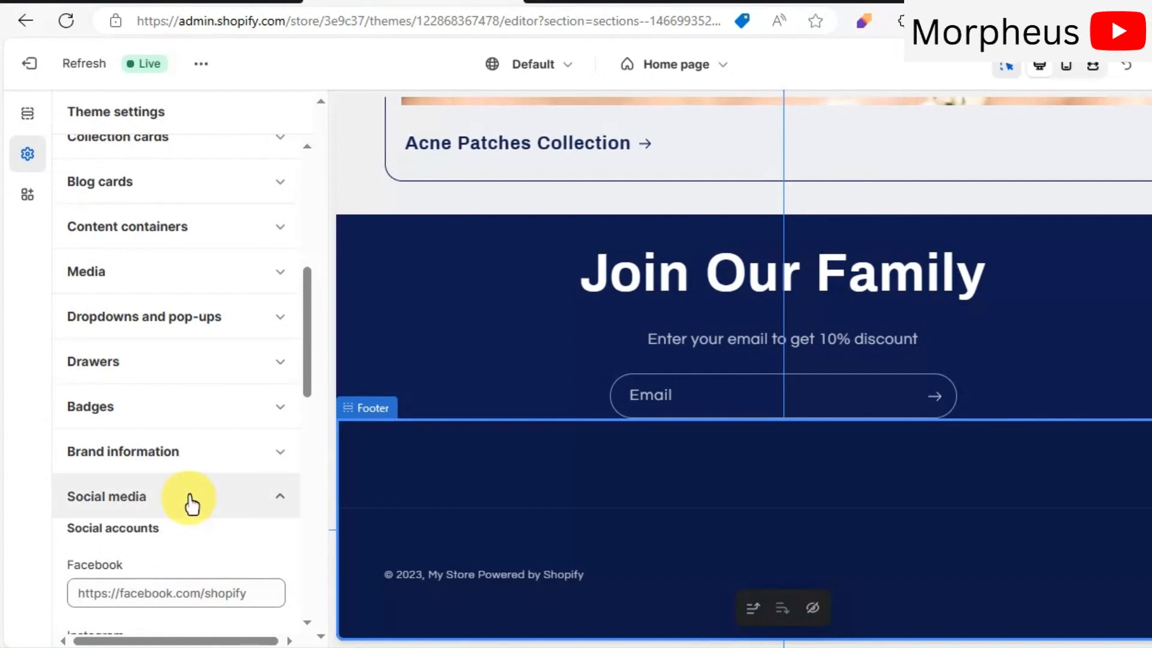
scroll(260, 599, up, 5)
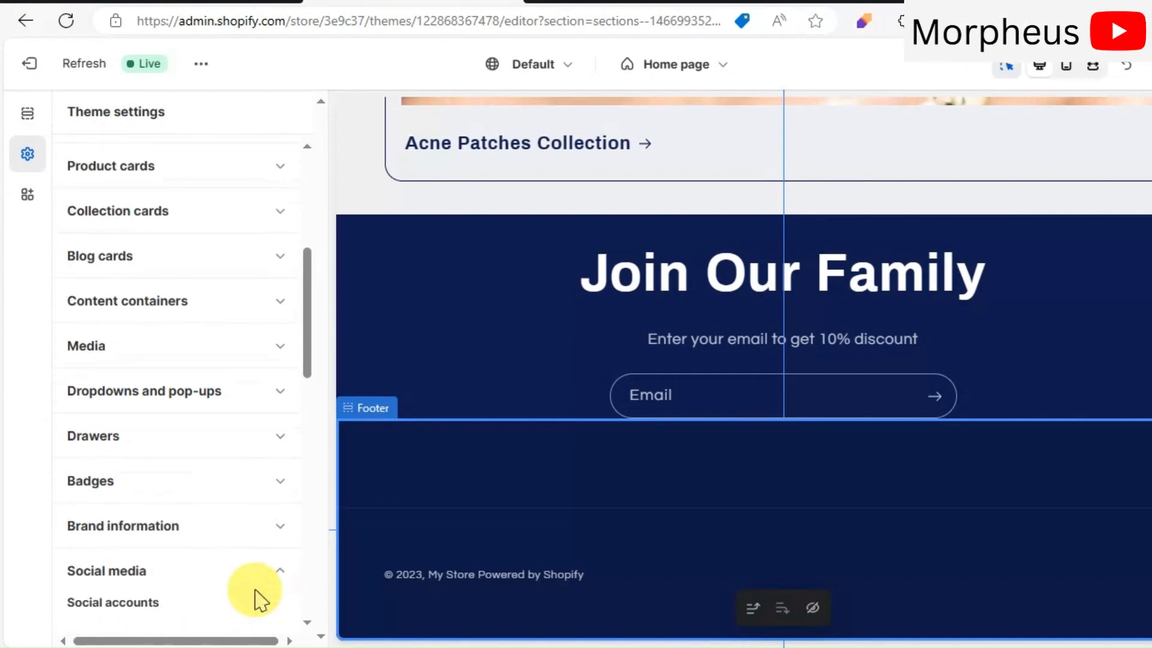
scroll(260, 599, up, 4)
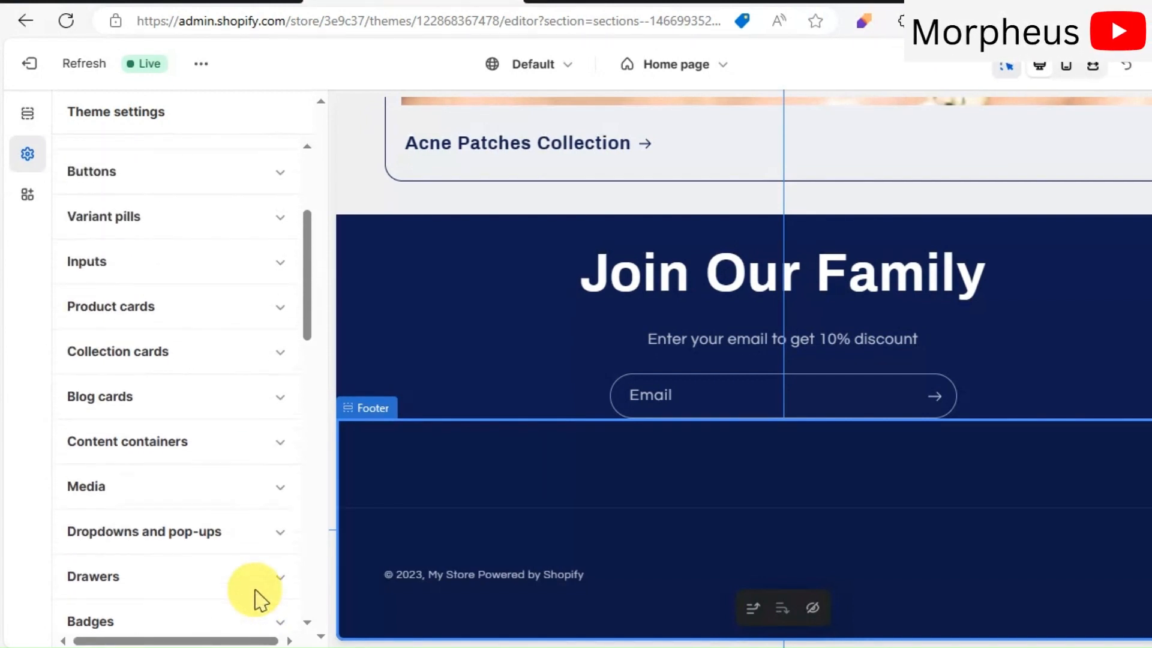
scroll(257, 585, up, 2)
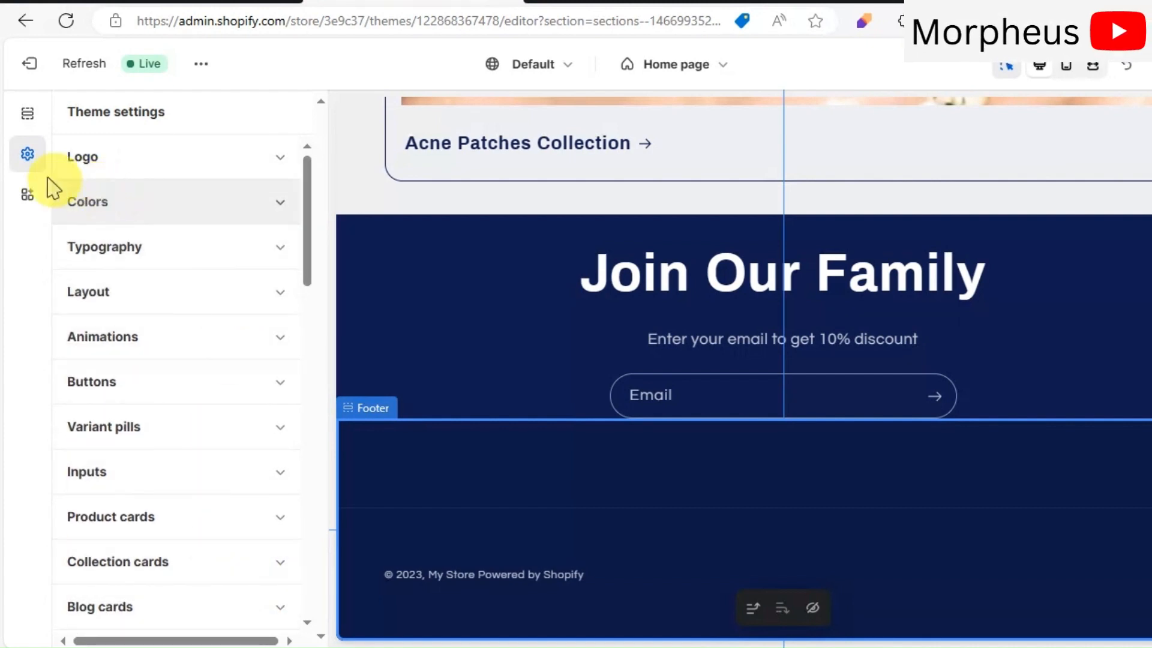
- Return to the footer section's settings and review them down to the section padding and Custom CSS
click(30, 117)
scroll(222, 498, down, 6)
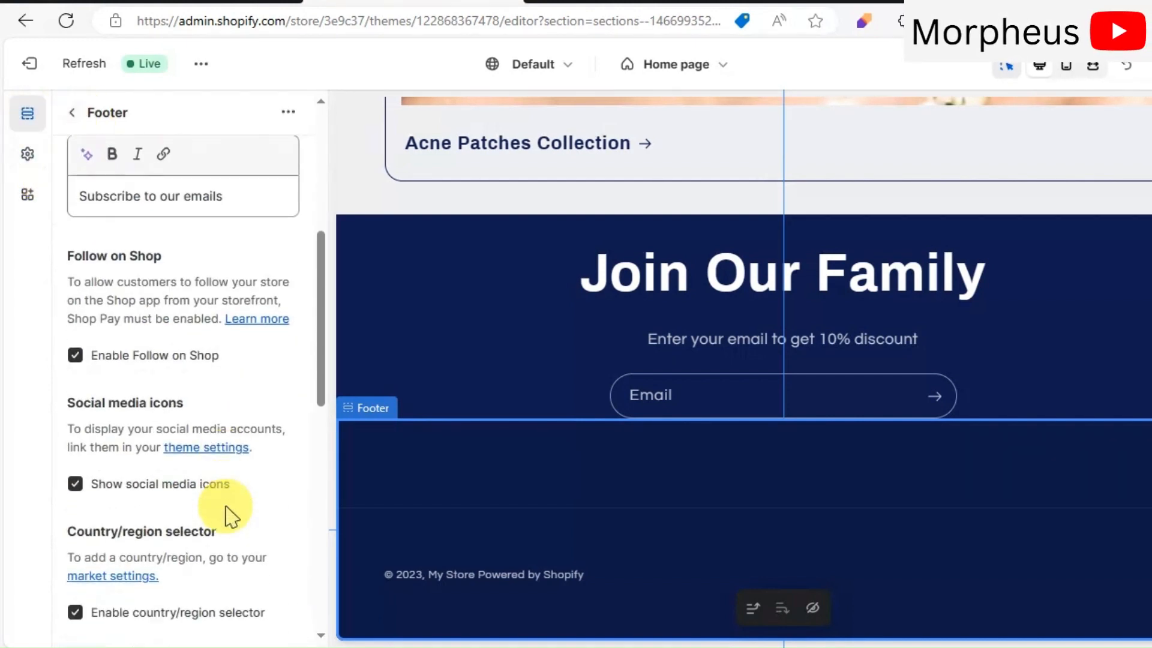
scroll(231, 516, down, 10)
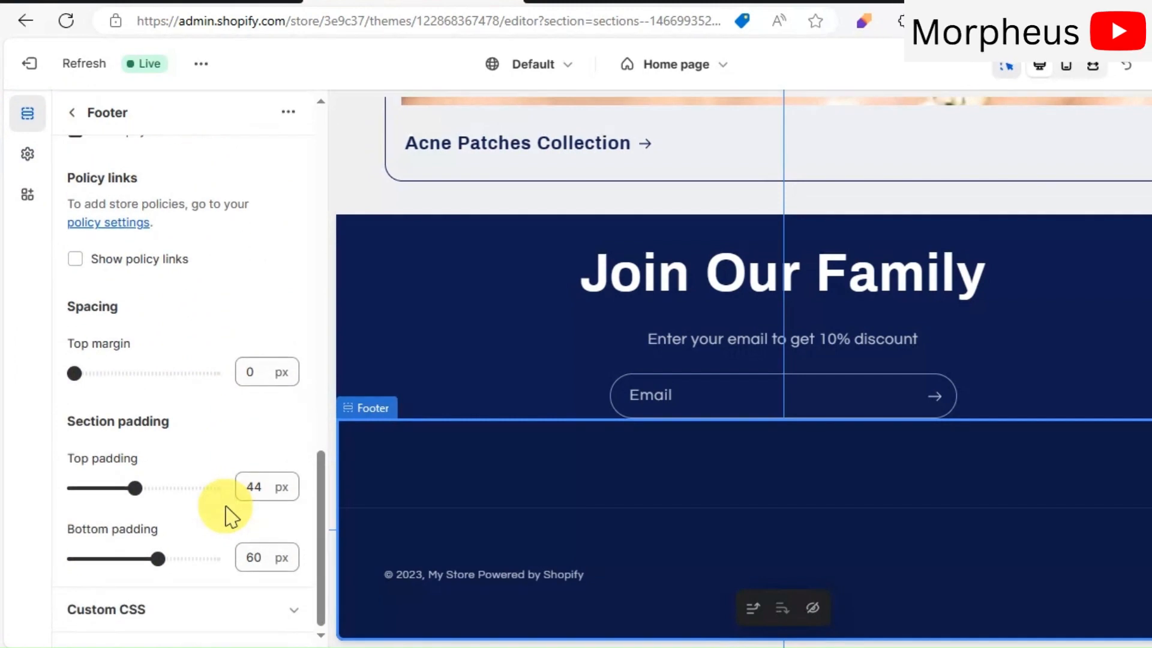
scroll(231, 516, up, 10)
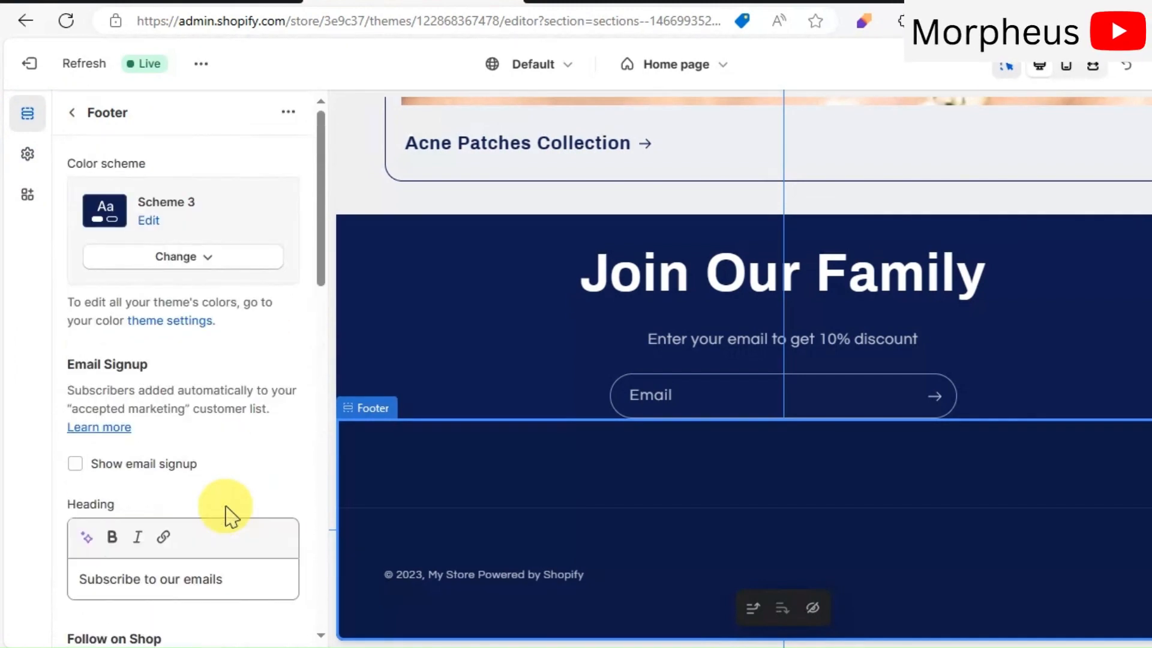
- Go through the theme settings again and expand Search behavior to examine its search suggestion options
click(27, 154)
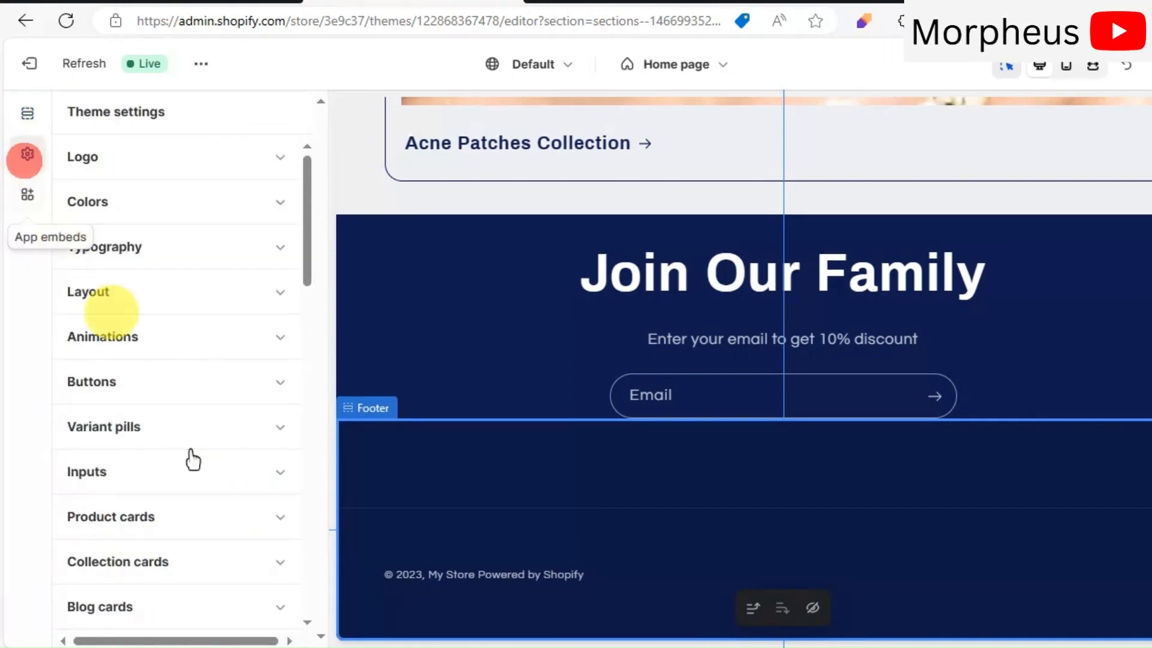
scroll(223, 517, down, 4)
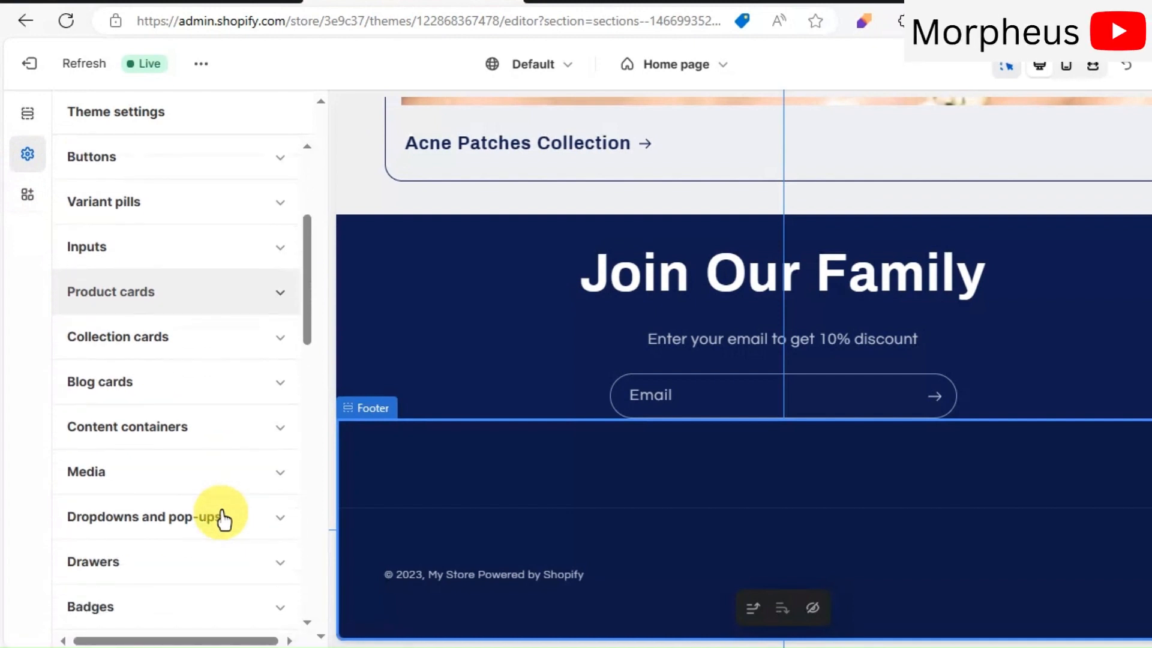
scroll(224, 517, down, 2)
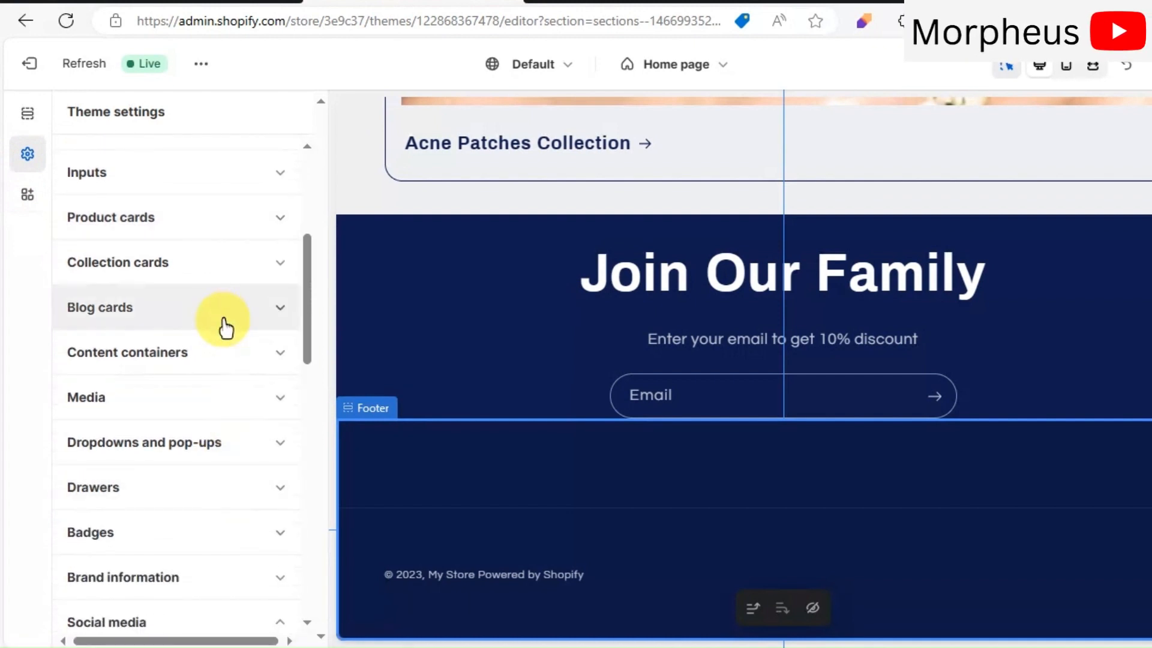
scroll(226, 328, down, 7)
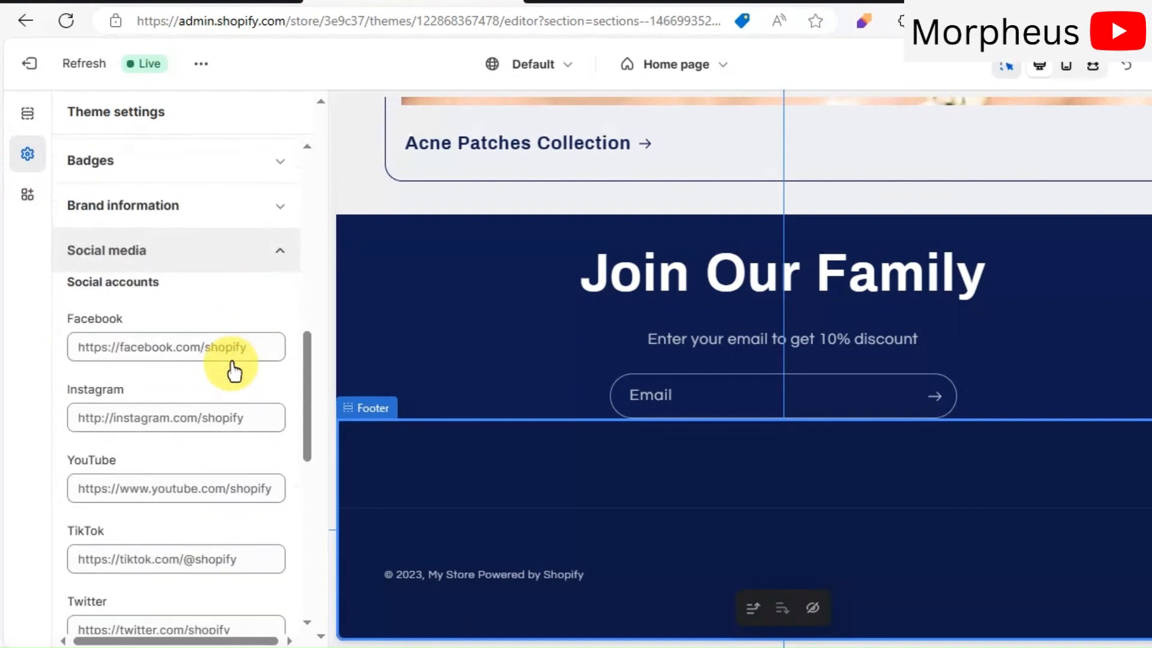
scroll(236, 378, down, 6)
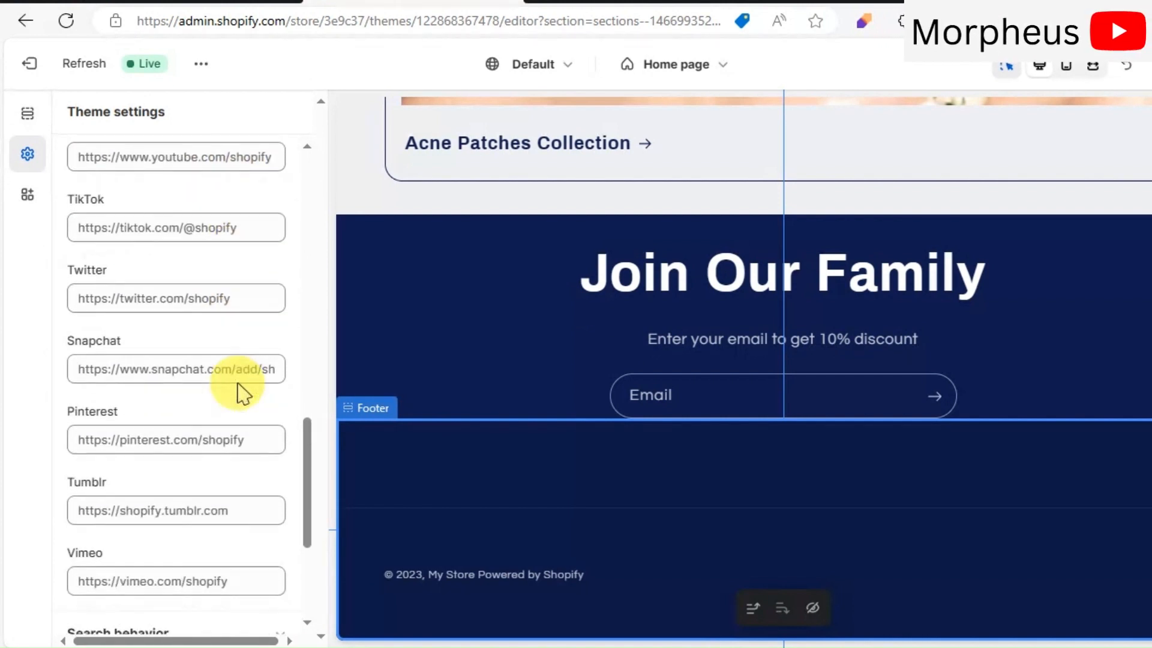
scroll(243, 393, down, 4)
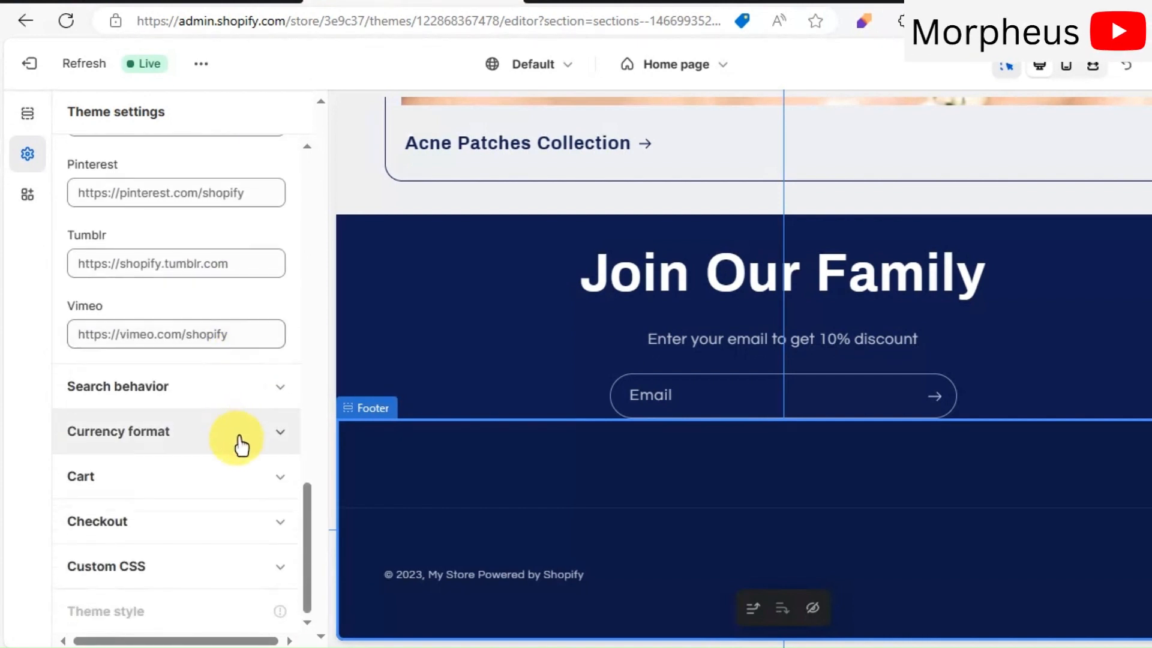
click(249, 389)
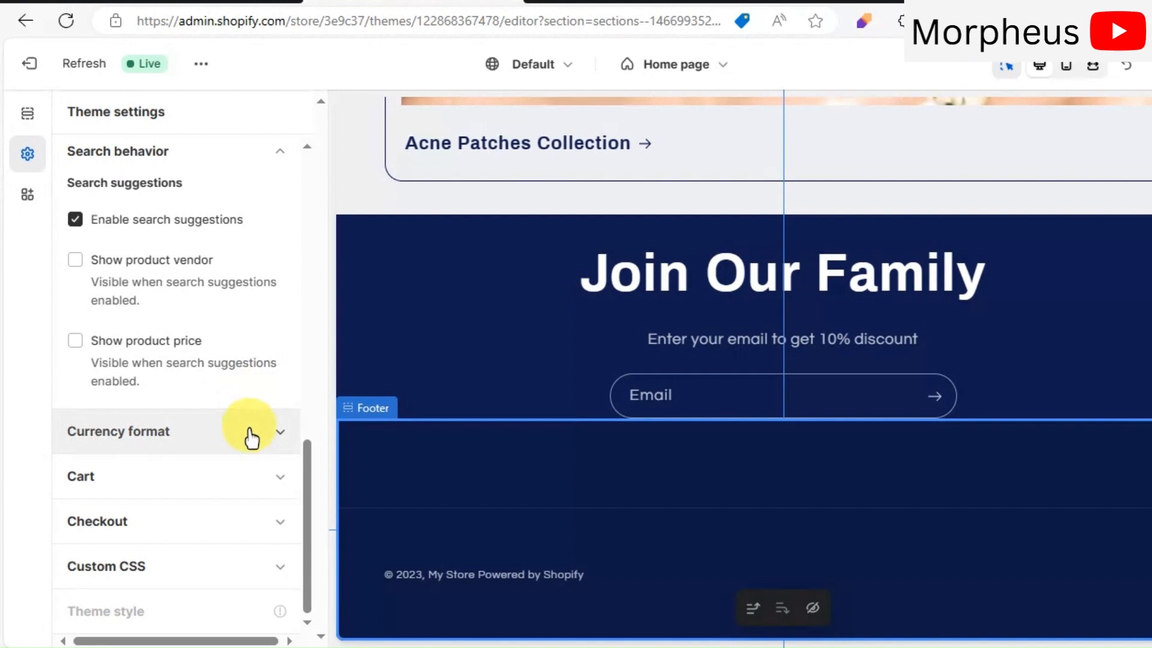
scroll(222, 522, up, 6)
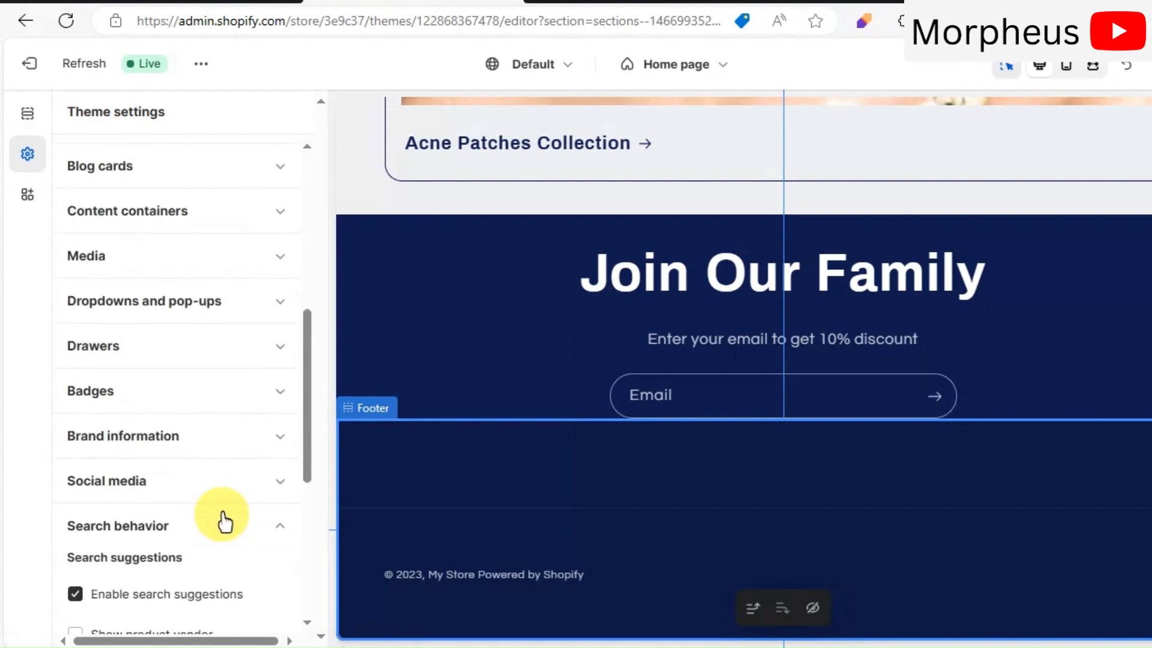
scroll(223, 522, up, 7)
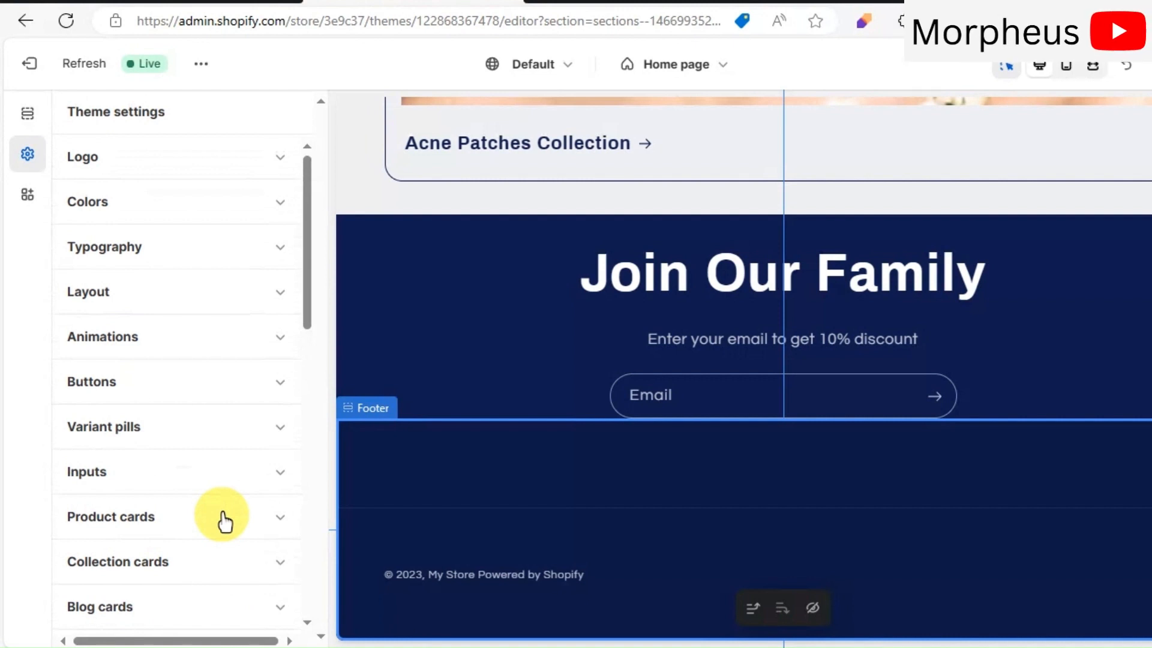
- Switch back to the footer section's settings and check the email signup, Follow on Shop and social media icon options
click(30, 119)
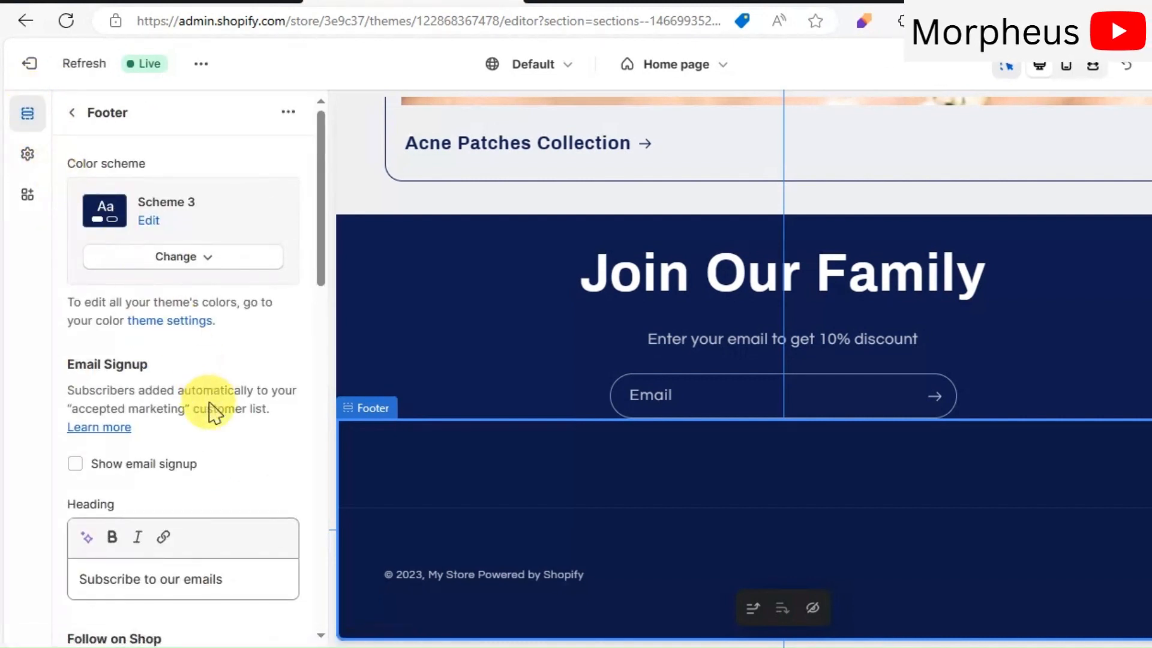
scroll(212, 412, down, 4)
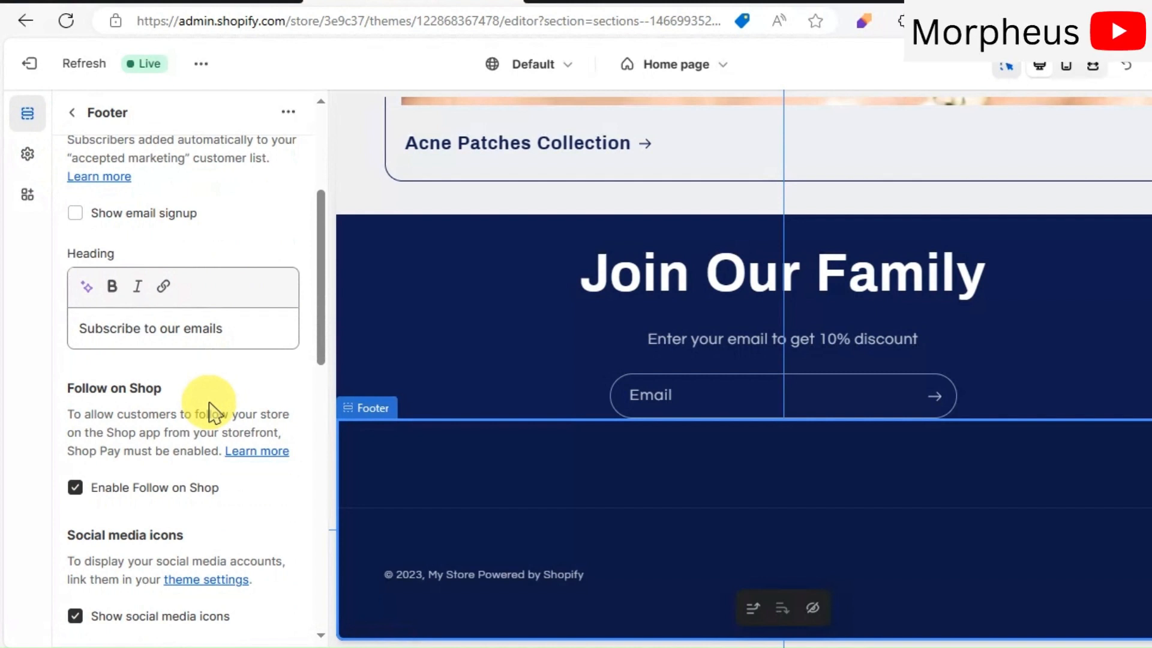
scroll(210, 413, up, 4)
- Reopen the theme settings and look through the whole list of setting categories
click(27, 153)
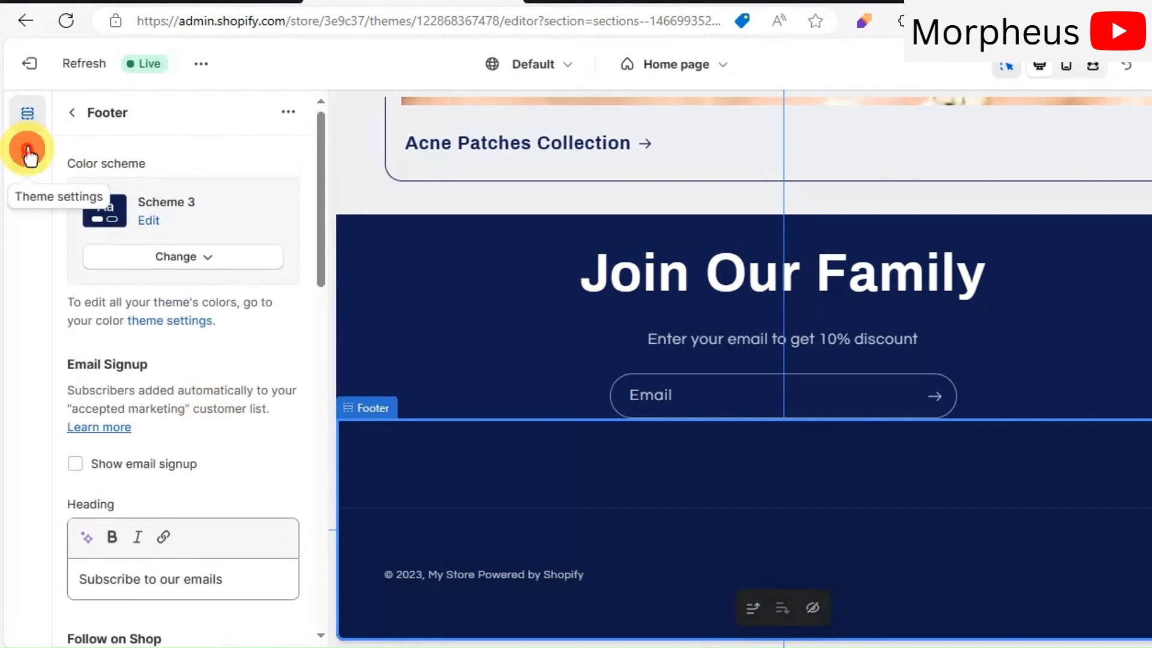
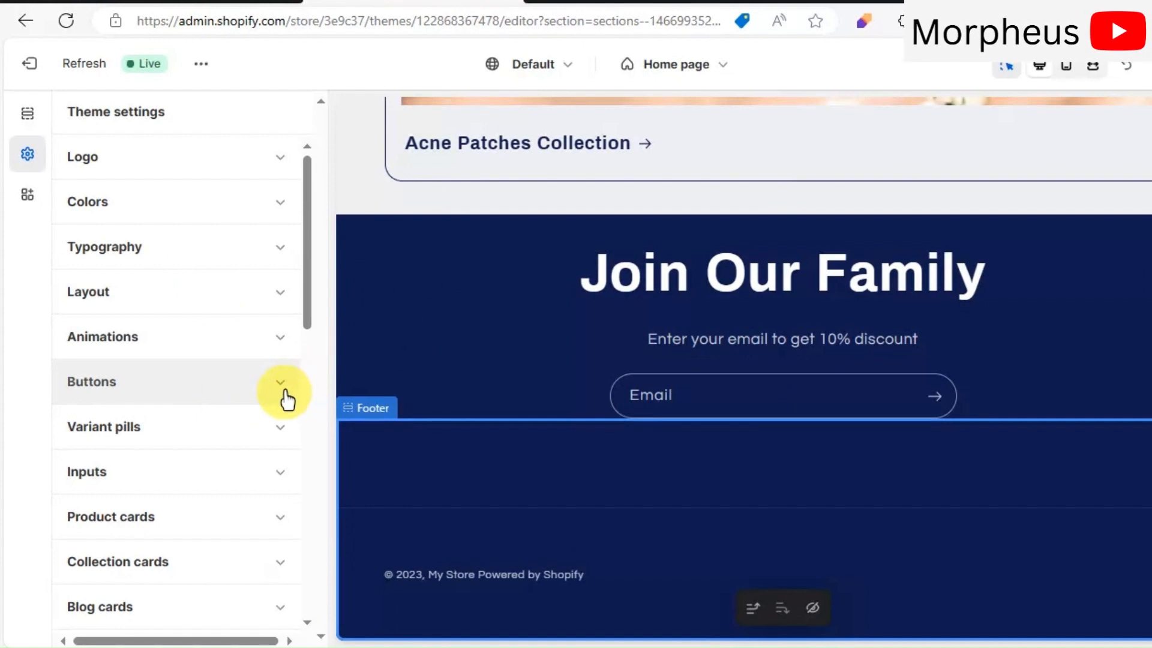
scroll(288, 399, down, 12)
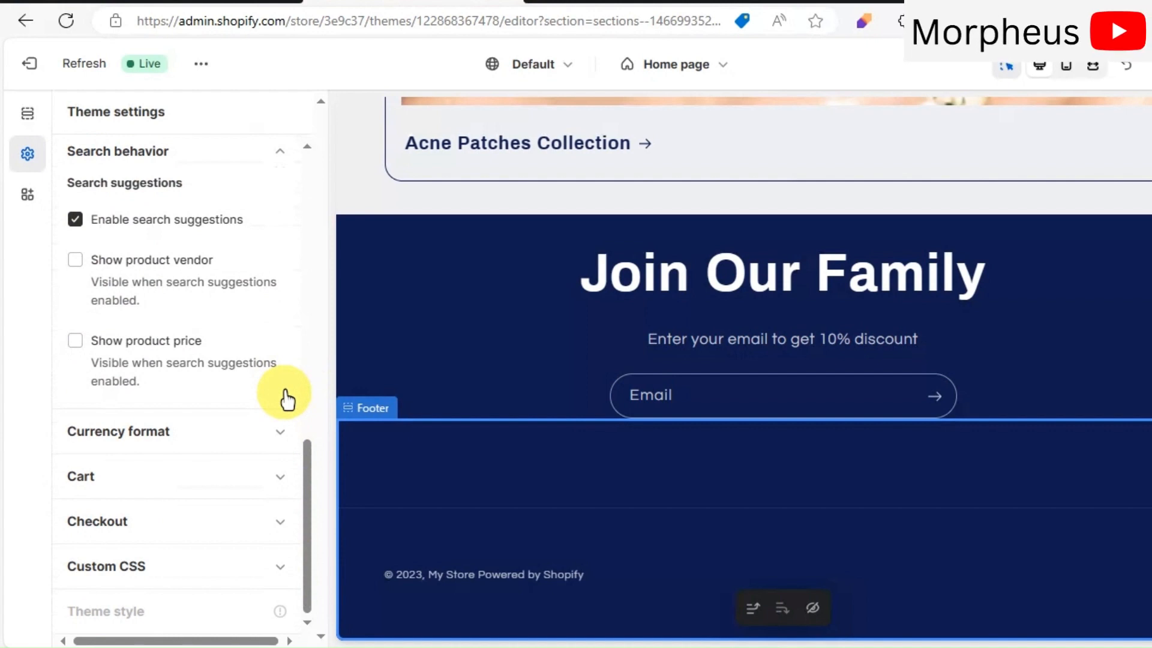
scroll(288, 399, up, 12)
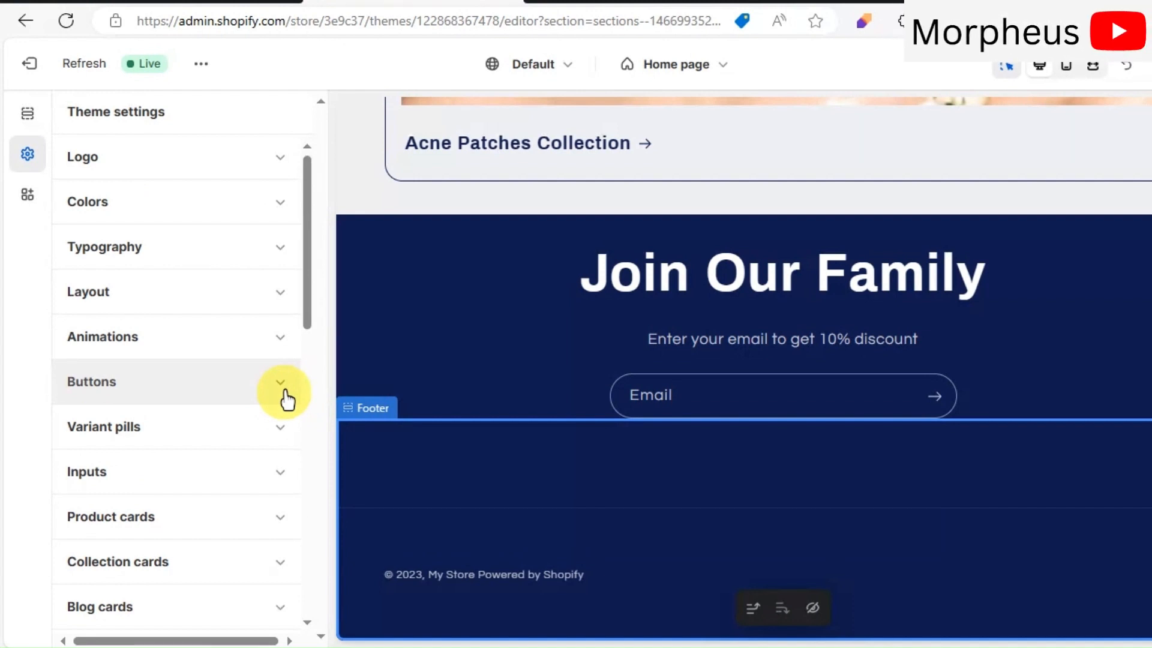
scroll(287, 399, down, 8)
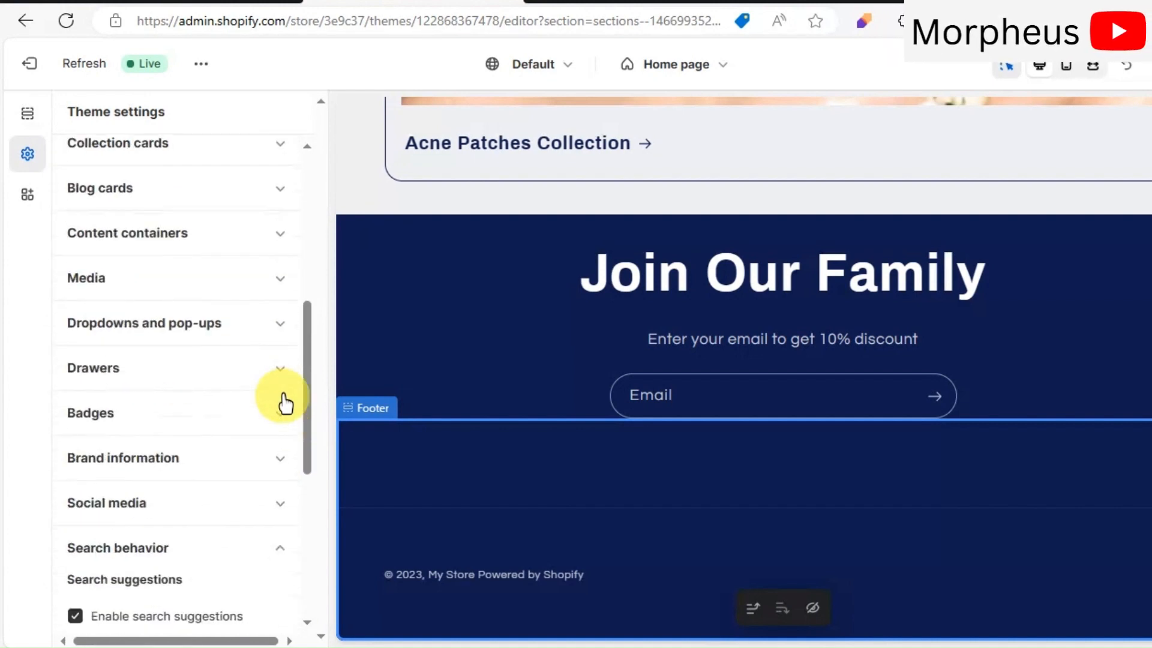
scroll(286, 402, down, 3)
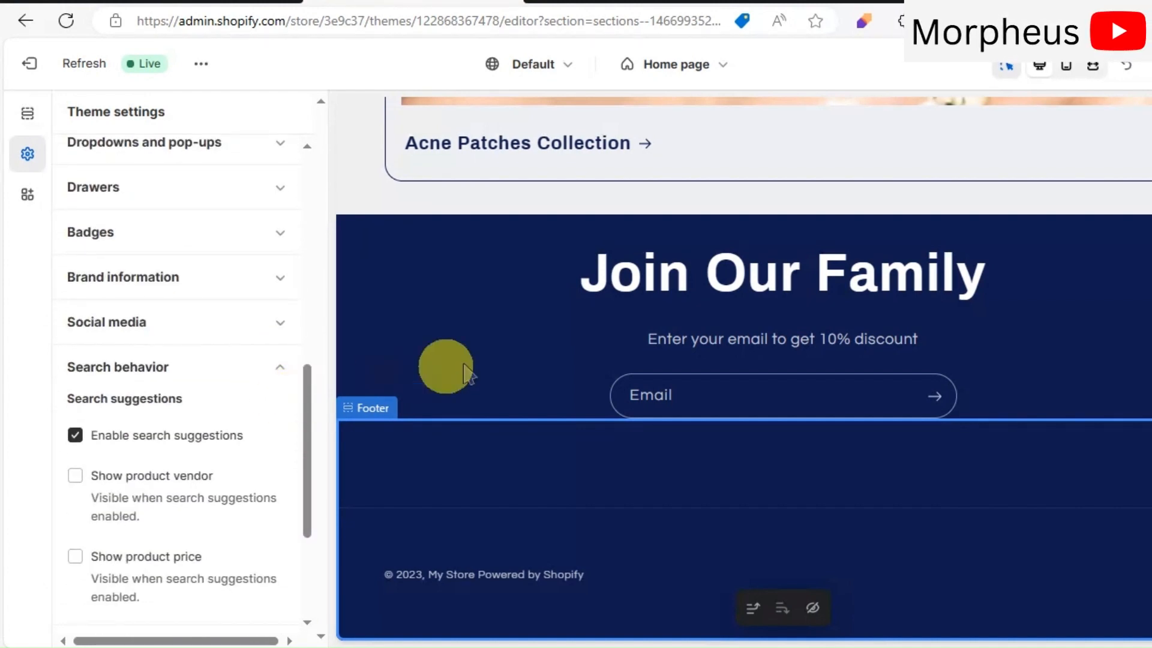
- Inspect the home page preview from the collection area down to the email signup and footer
scroll(699, 337, up, 4)
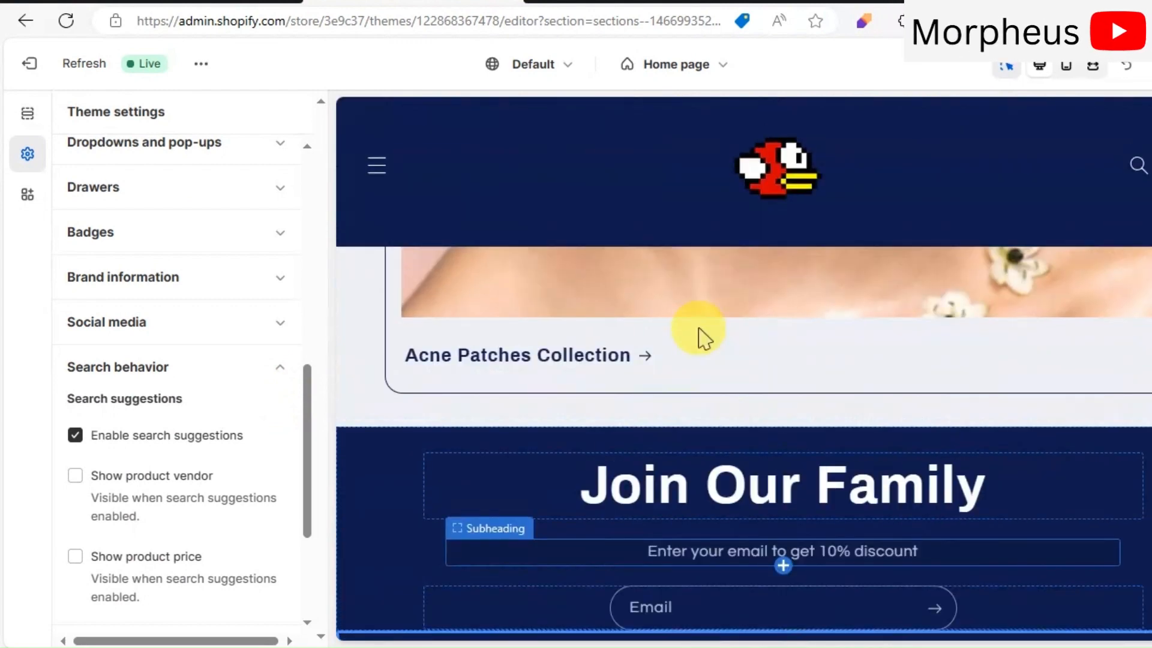
scroll(699, 337, up, 5)
scroll(699, 337, up, 3)
scroll(699, 337, down, 10)
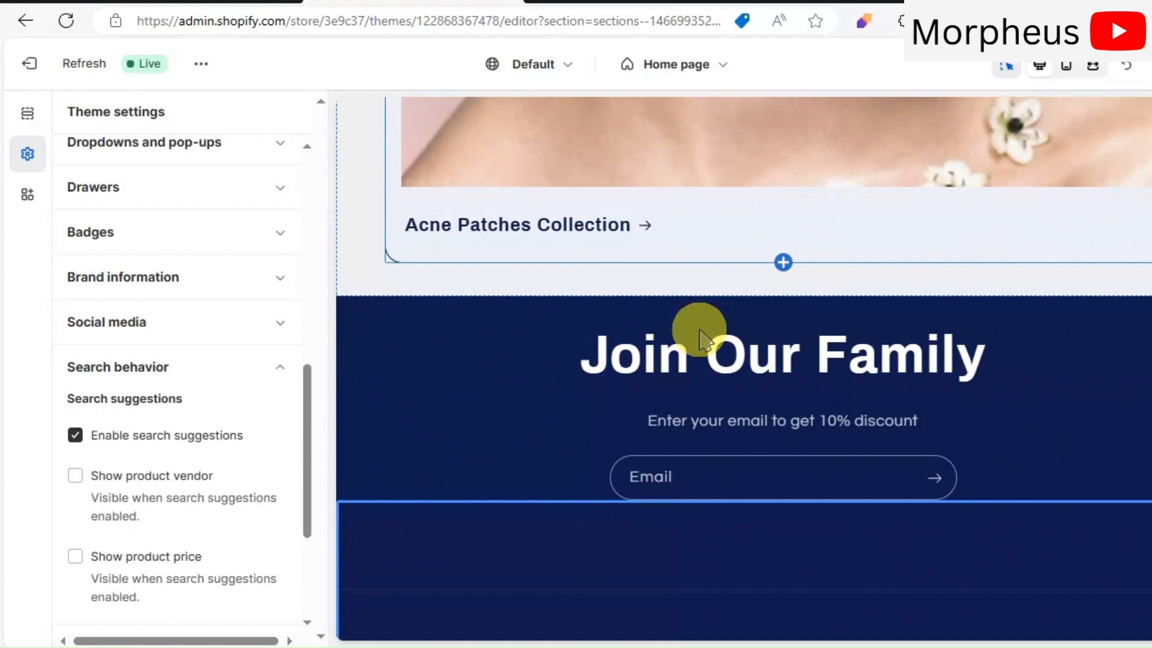
scroll(699, 336, down, 1)
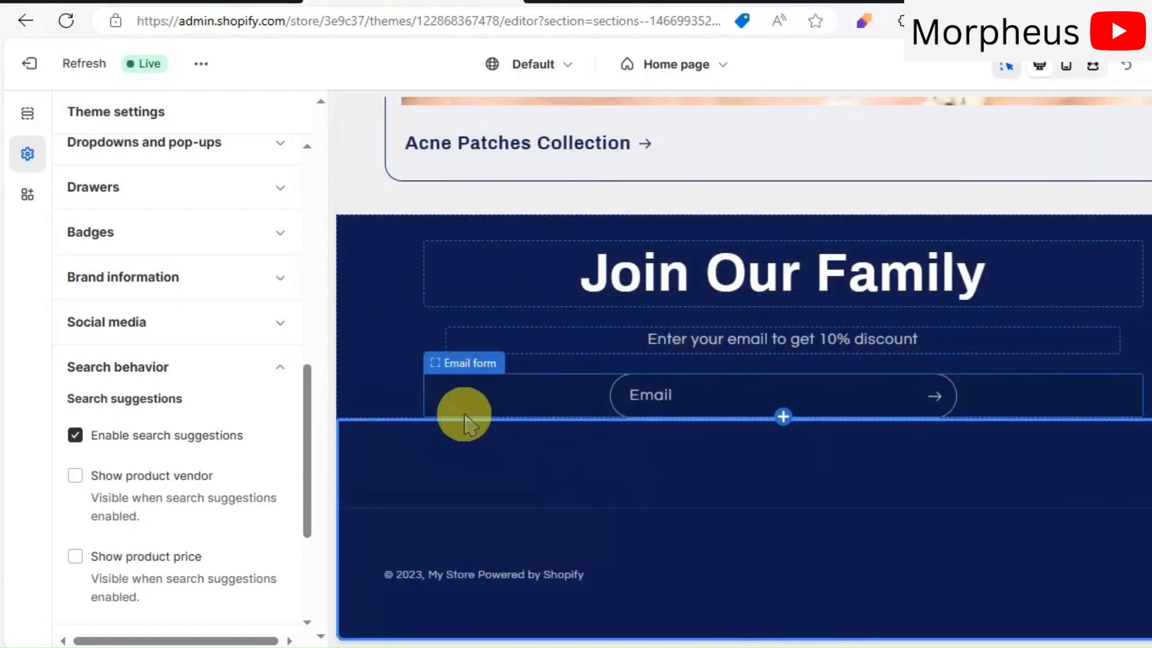
- Leave the theme editor and open the Policies page in the store settings
click(30, 63)
click(847, 391)
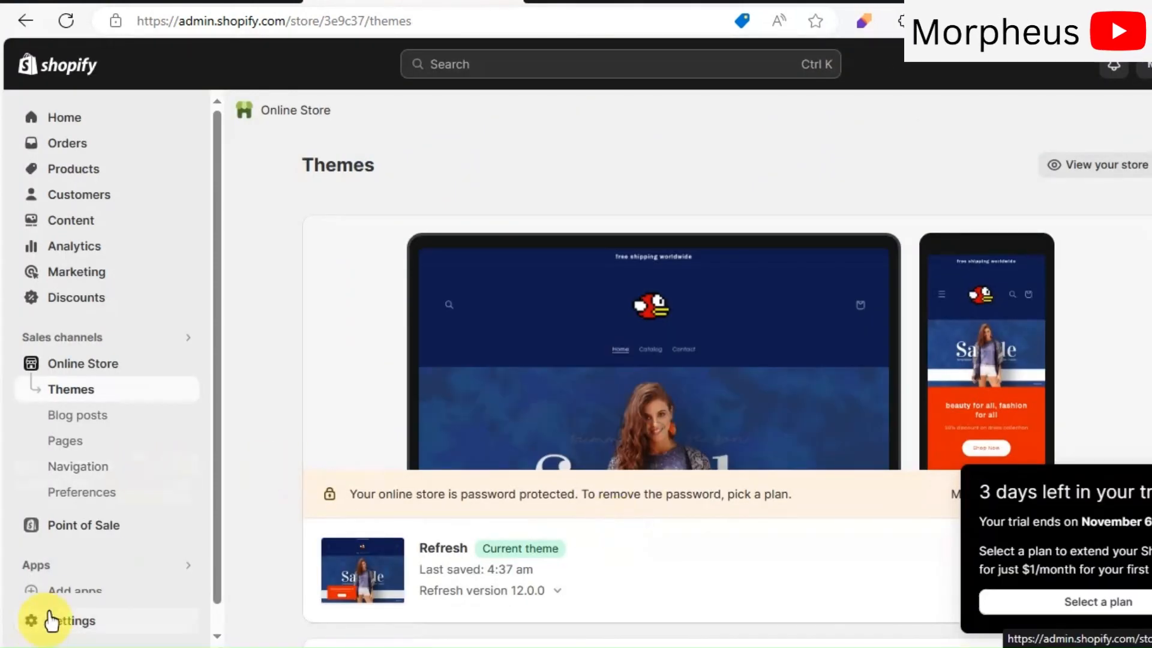
click(27, 620)
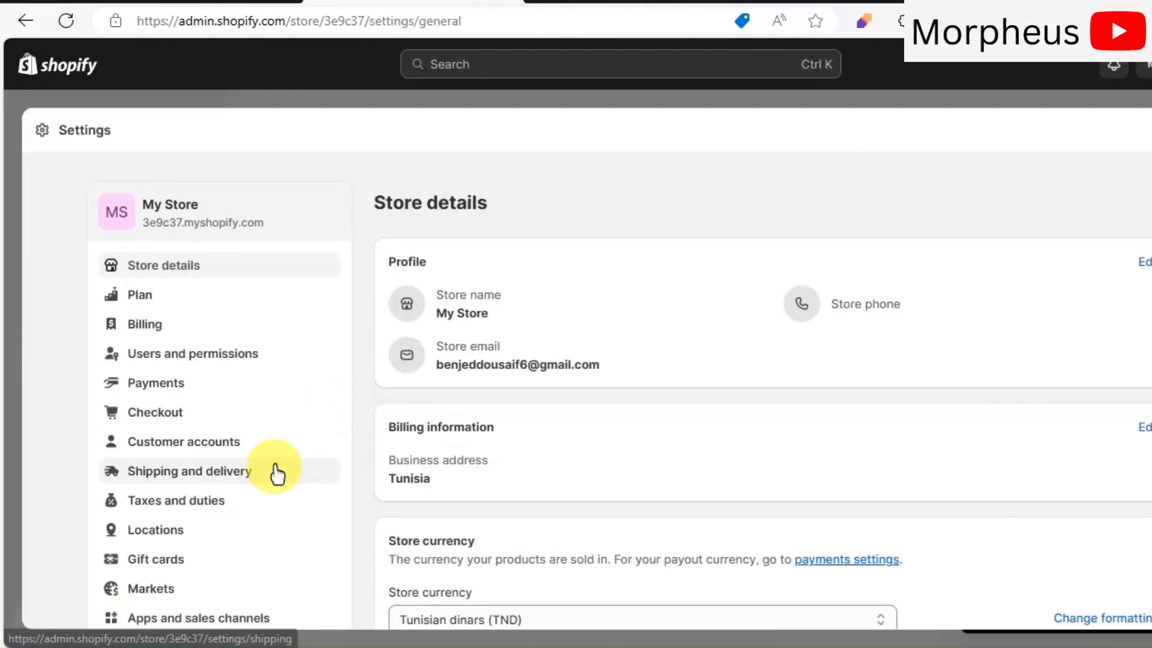
scroll(275, 471, down, 4)
scroll(275, 471, down, 1)
click(135, 540)
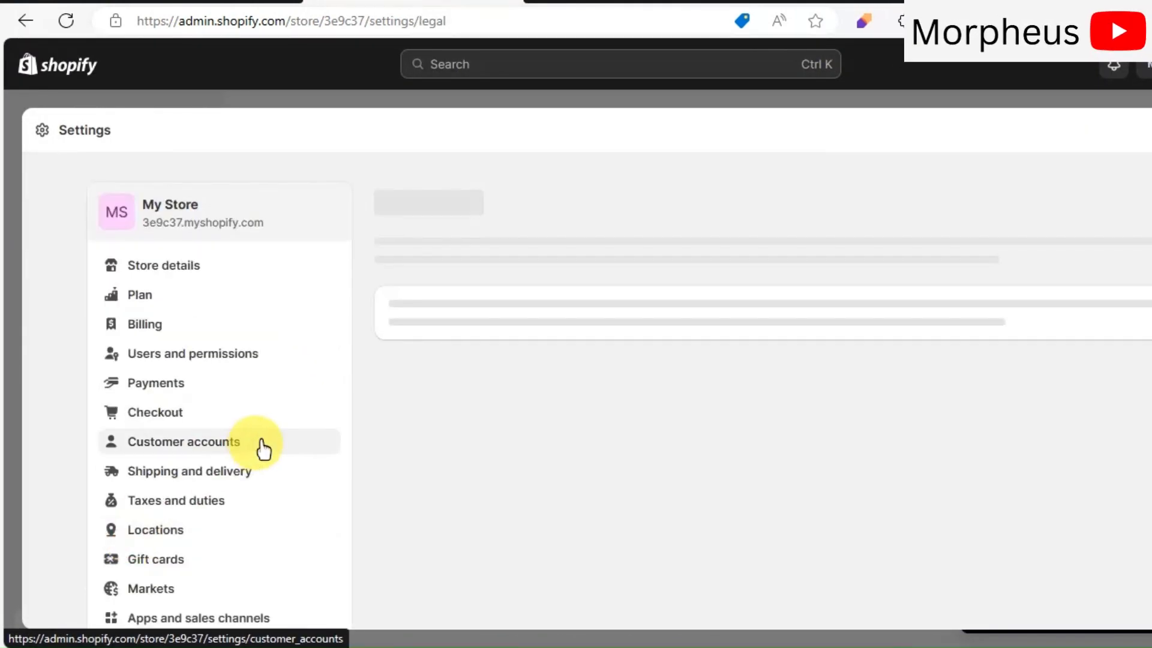
- Review the return rules and create the written return and refund policy from the template
scroll(415, 420, down, 2)
scroll(807, 411, up, 1)
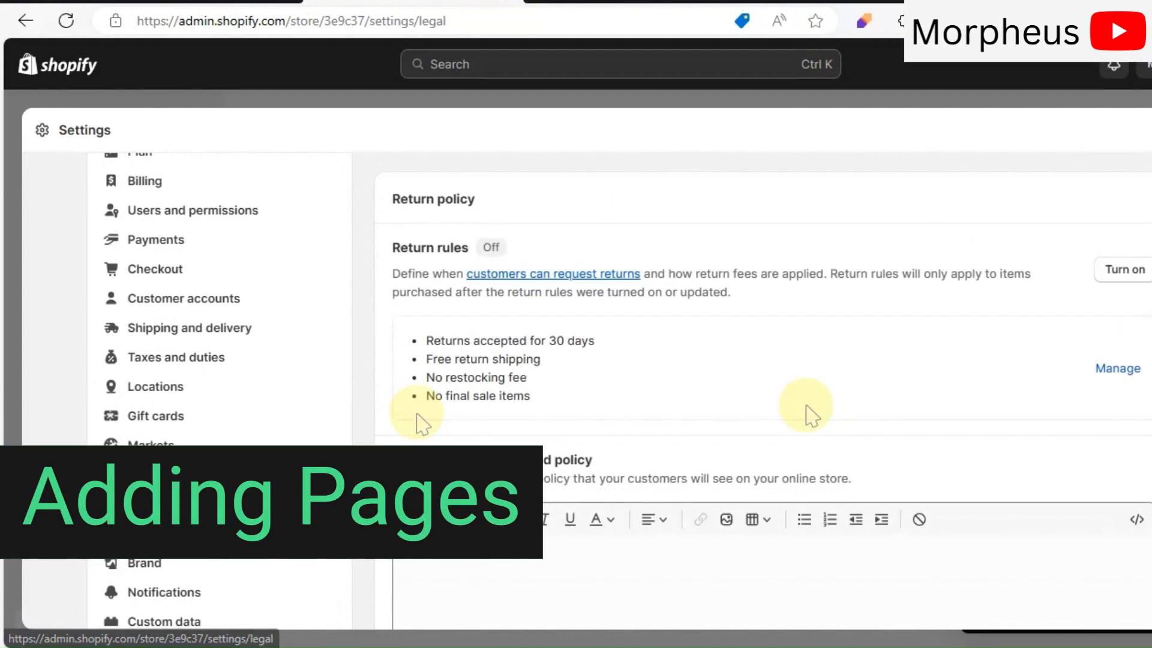
scroll(810, 360, down, 4)
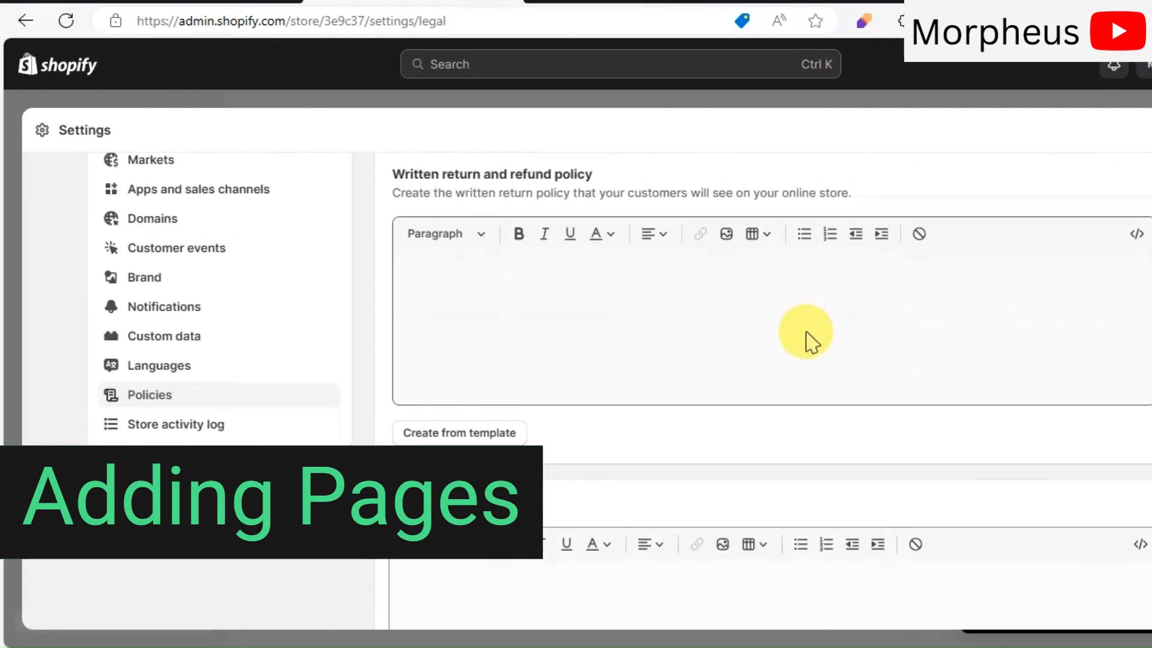
scroll(811, 354, up, 4)
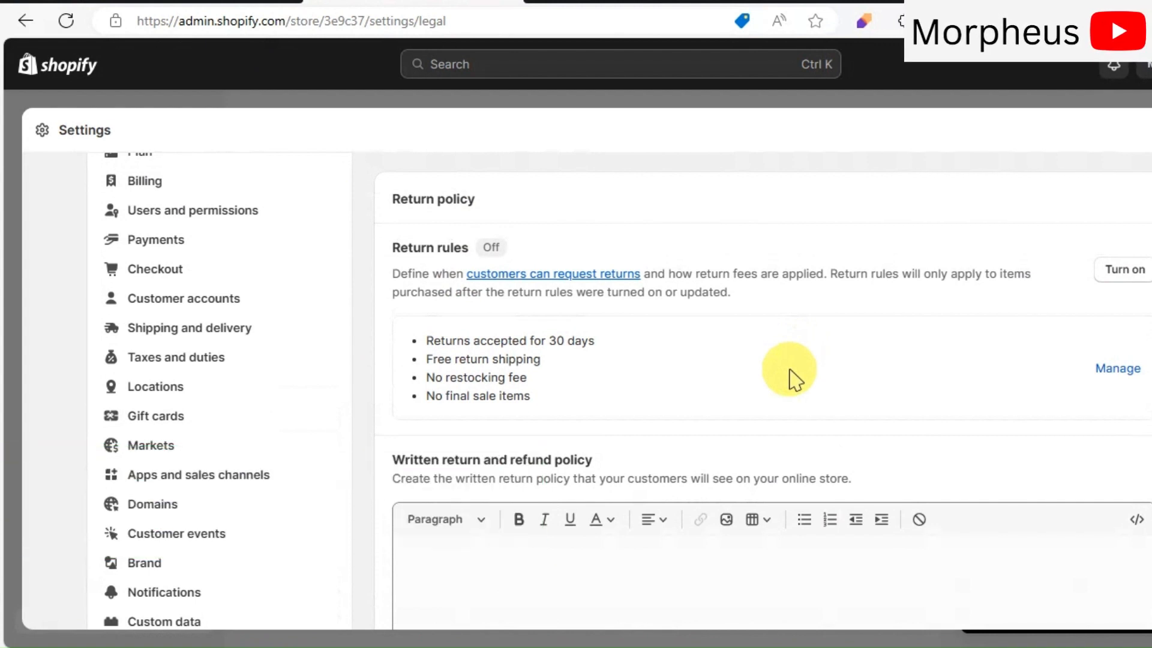
scroll(792, 379, down, 4)
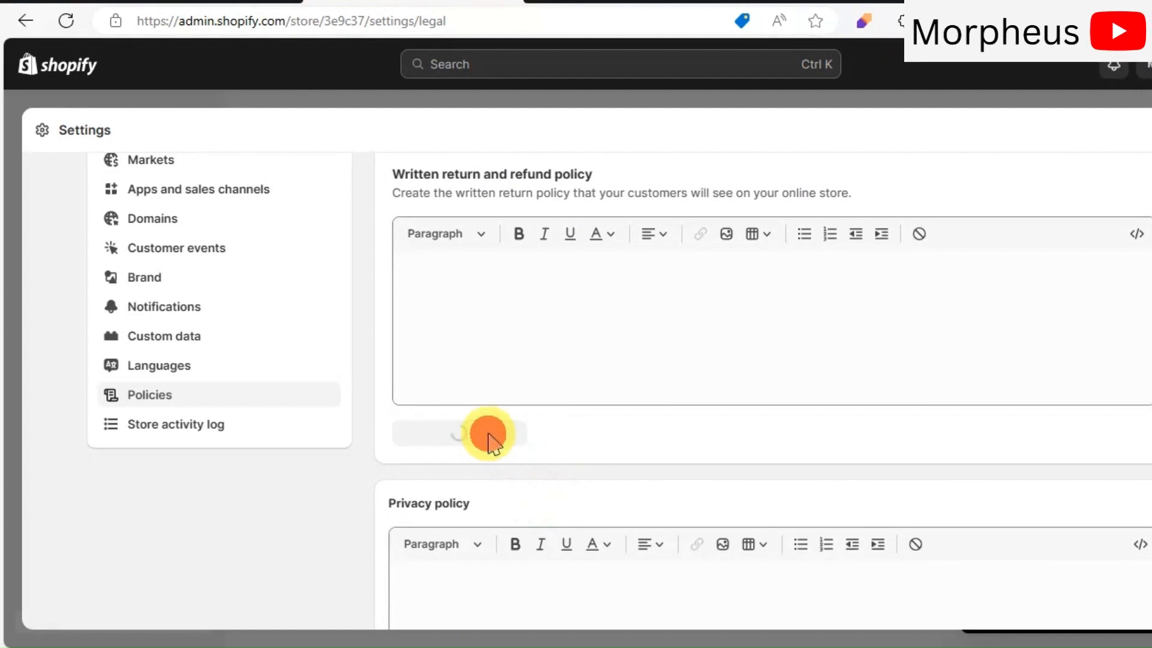
scroll(645, 447, down, 5)
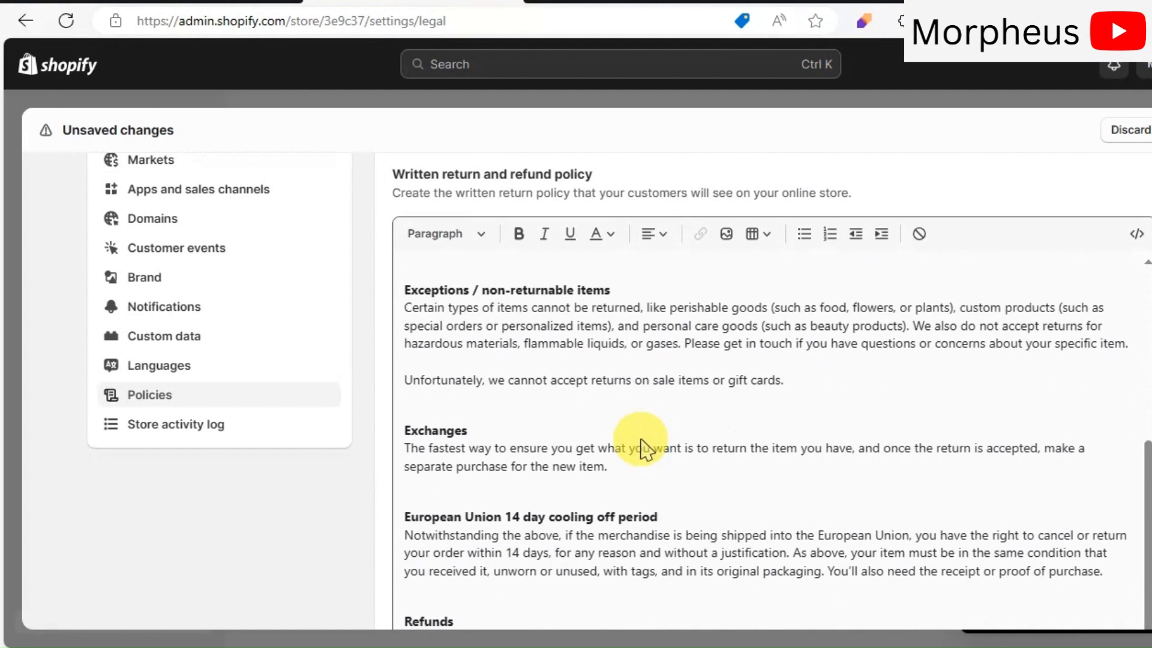
- Create the privacy policy from its template and skim through the inserted text
scroll(334, 566, down, 10)
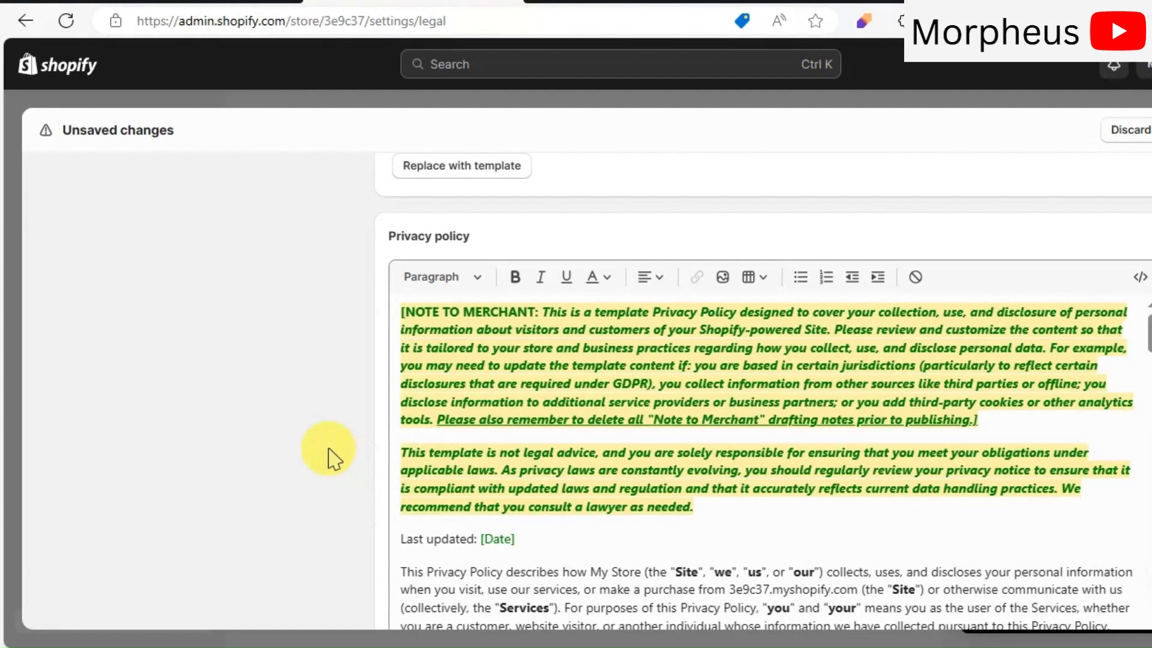
scroll(329, 450, down, 2)
scroll(545, 276, down, 6)
scroll(545, 308, down, 10)
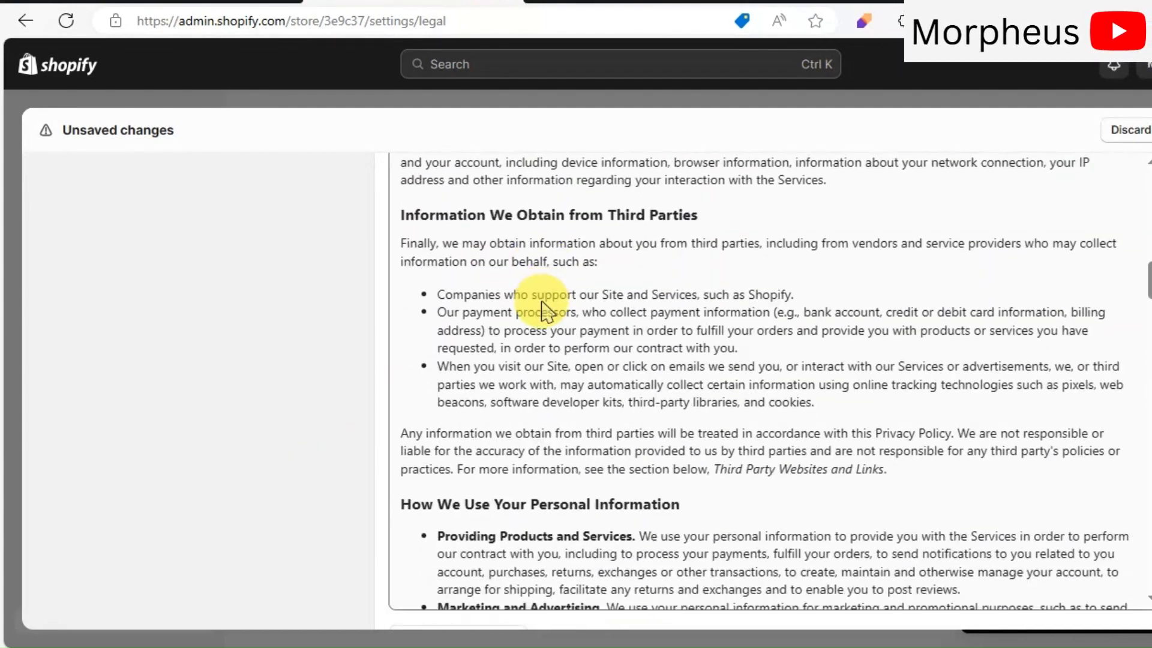
- Create the terms of service and the contact information from their templates, and check the shipping policy field between them
scroll(292, 418, down, 5)
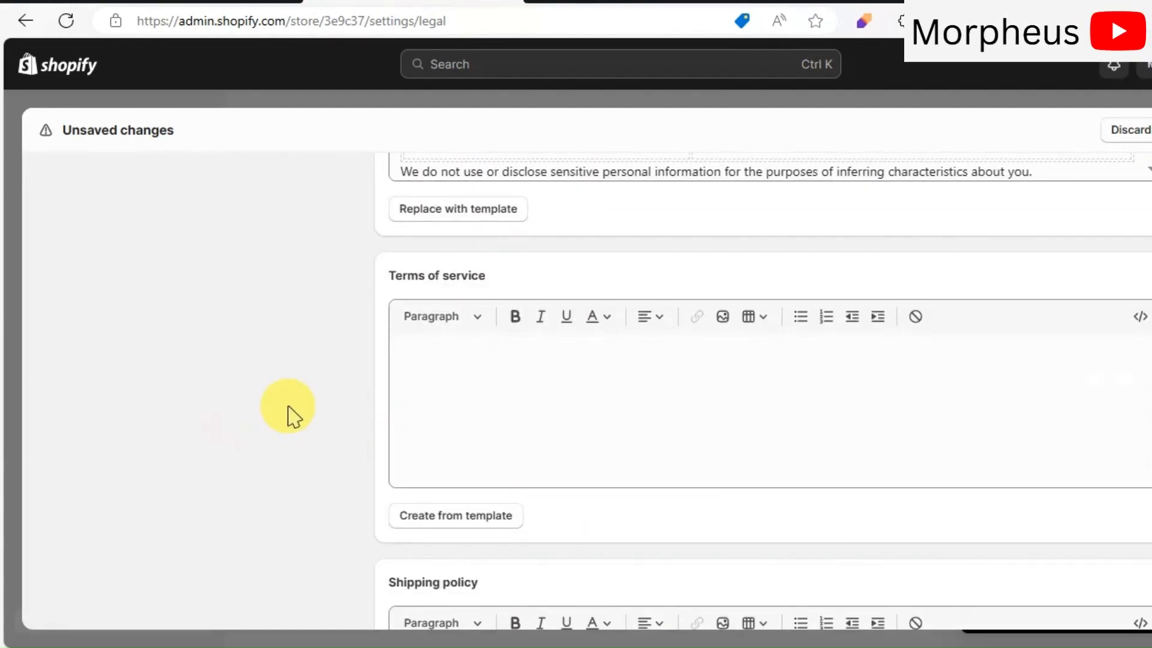
click(428, 520)
scroll(304, 476, down, 6)
scroll(298, 474, down, 8)
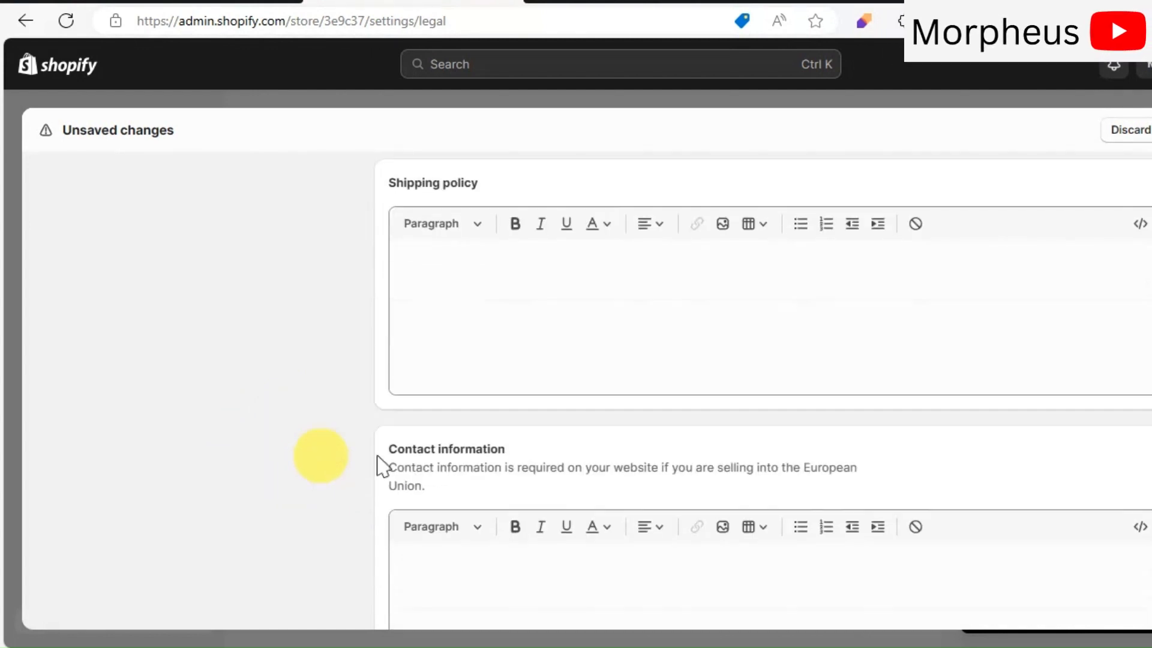
click(470, 491)
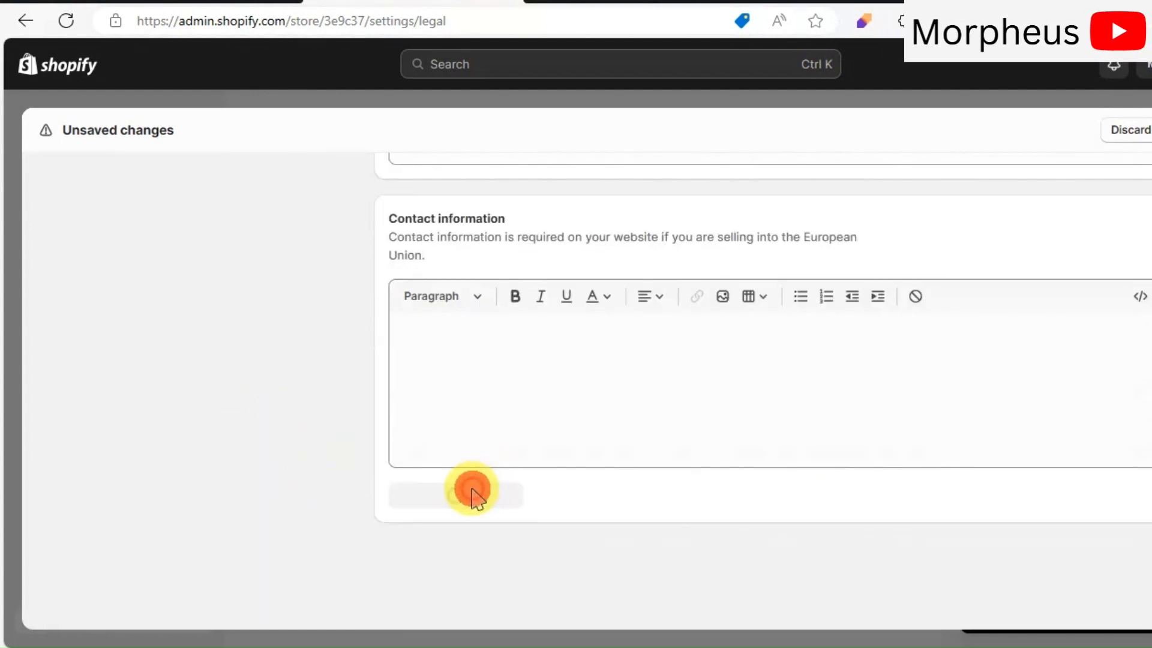
scroll(335, 420, up, 5)
scroll(321, 496, down, 5)
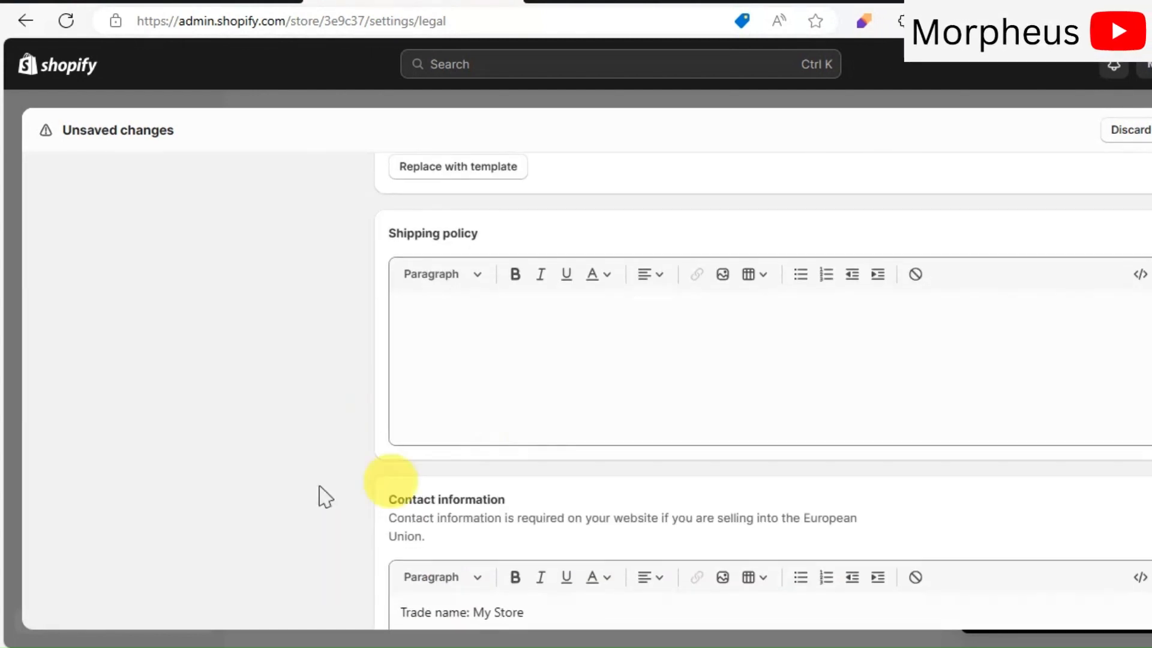
scroll(232, 407, up, 7)
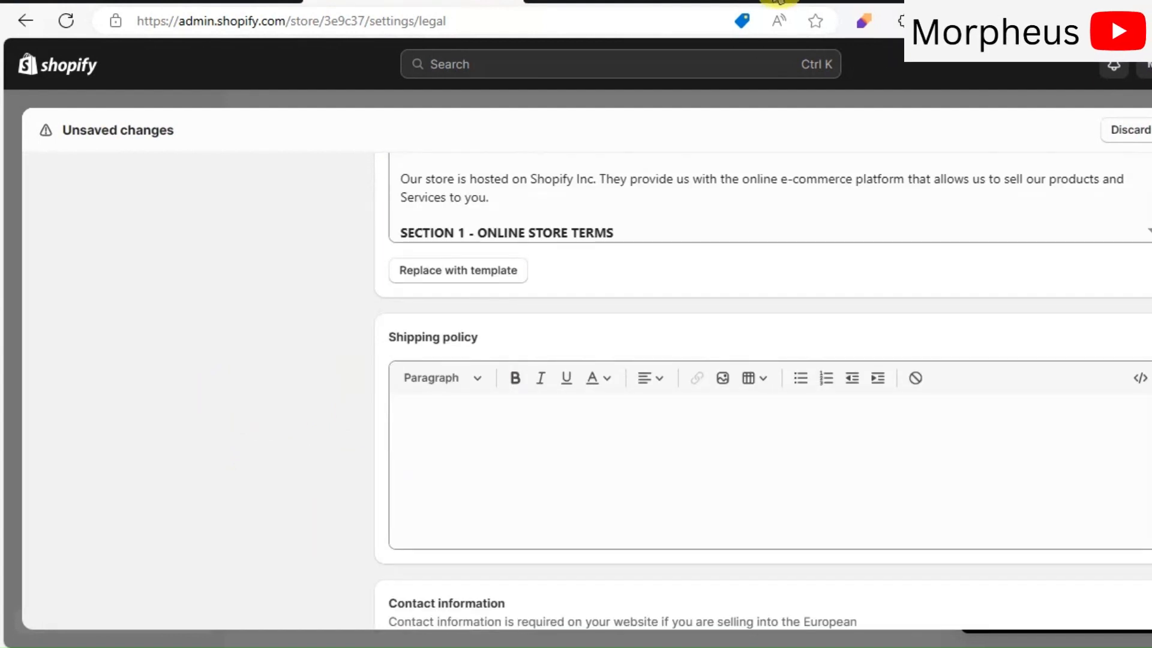
- Open ChatGPT at chat.openai.com in a new browser tab
key(ctrl+t)
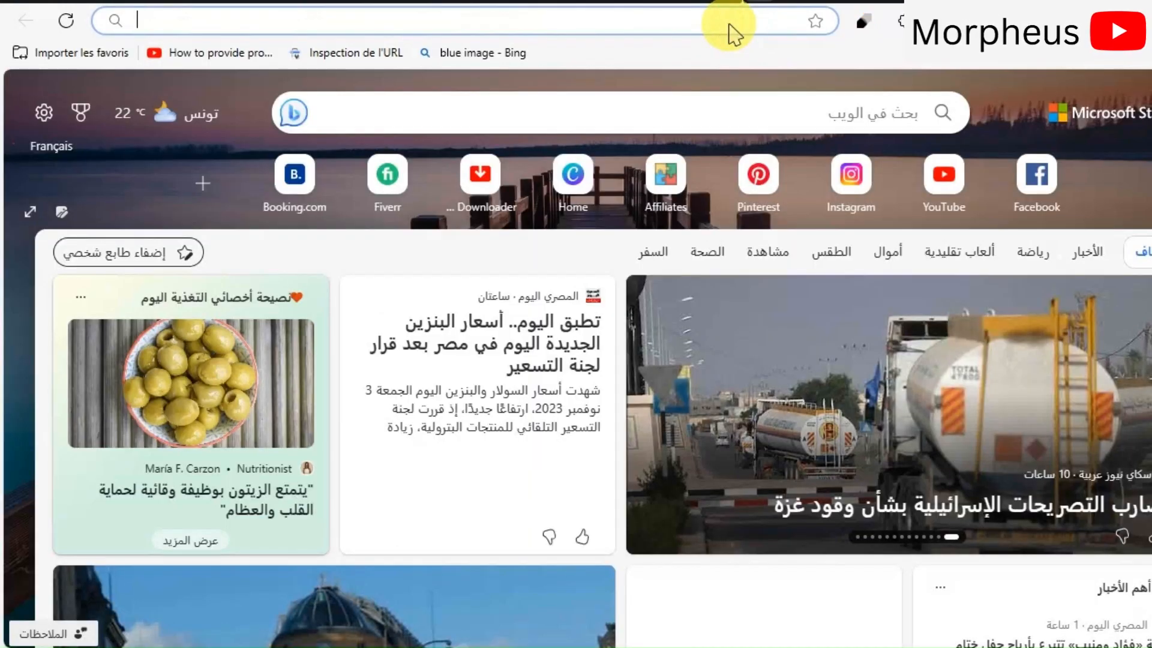
text(chat.openai.com)
key(Return)
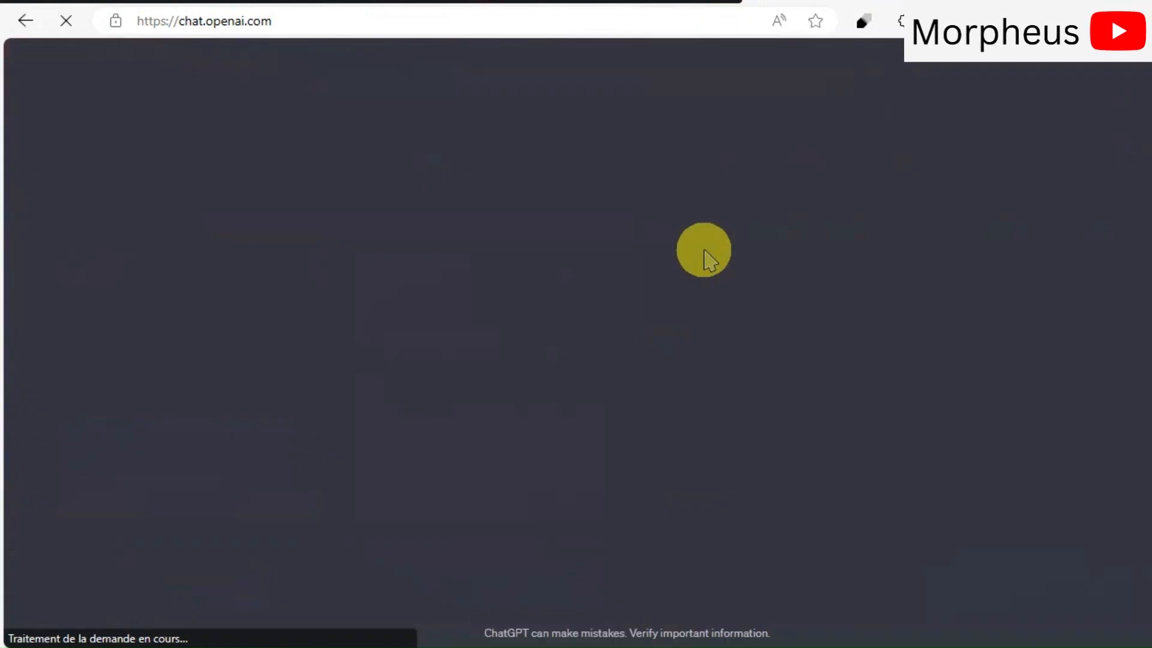
- Send ChatGPT the prompt "write a shipping policy page for my online skincare store"
click(494, 592)
text(write)
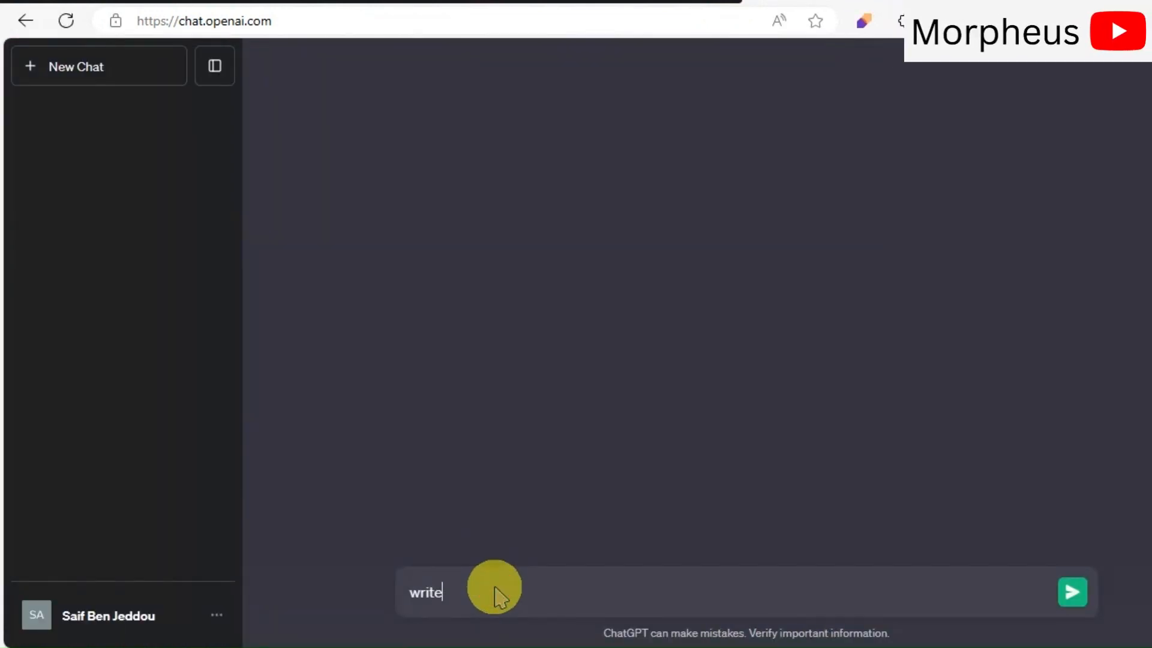
text( a shipp)
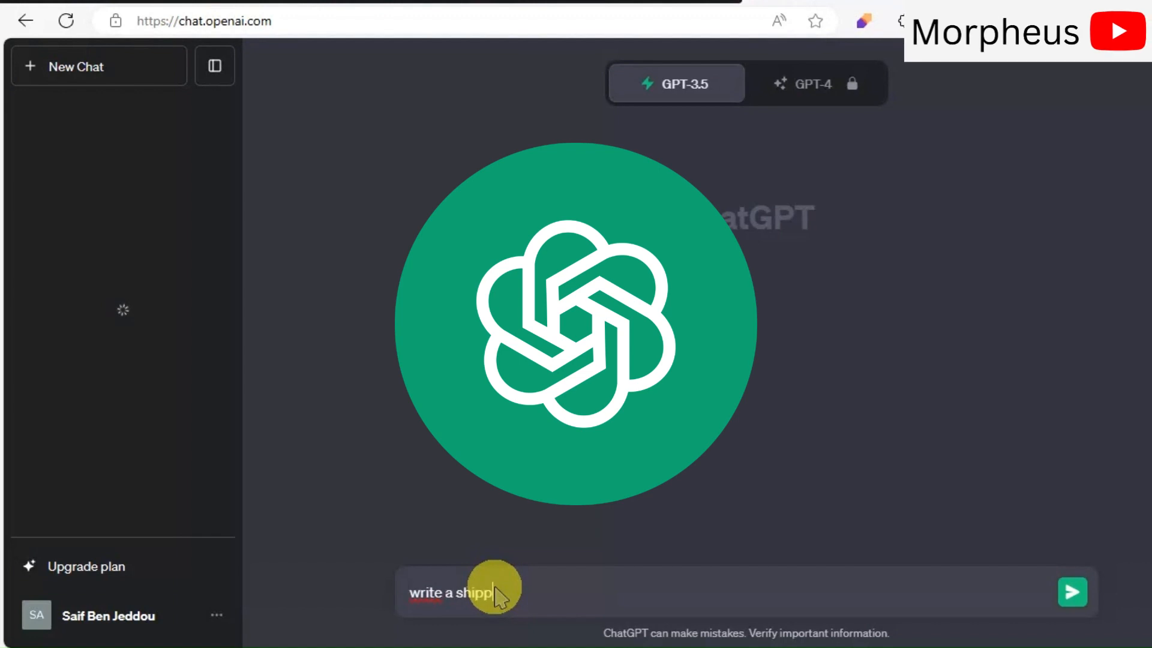
text(ing policy page for my online skincare store)
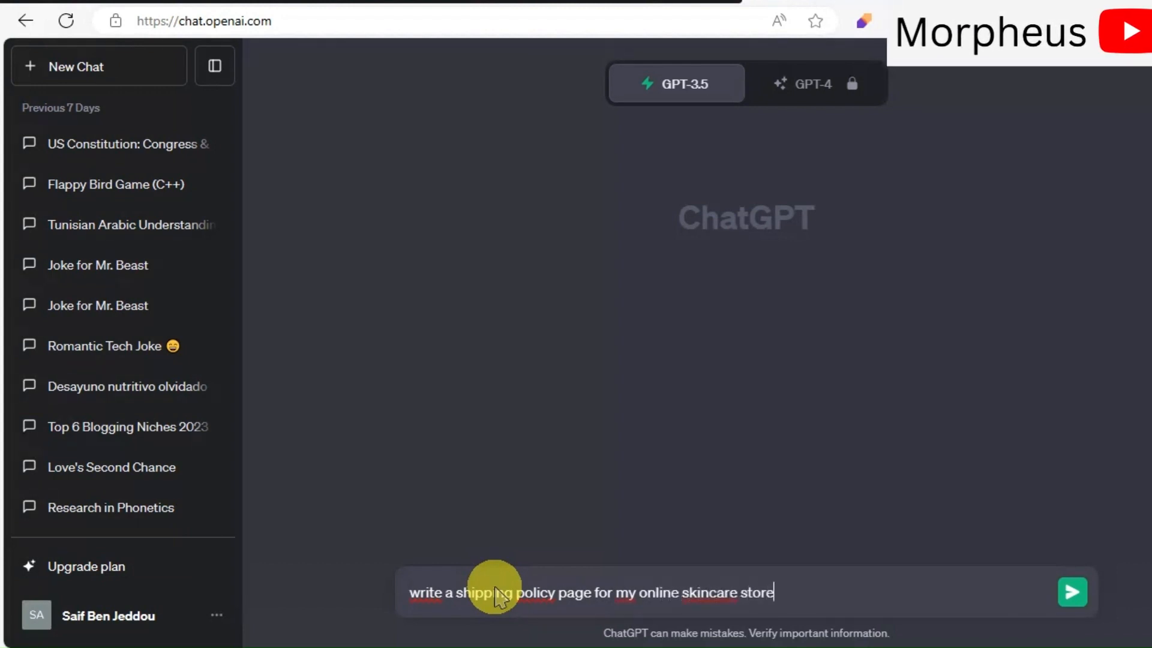
key(Return)
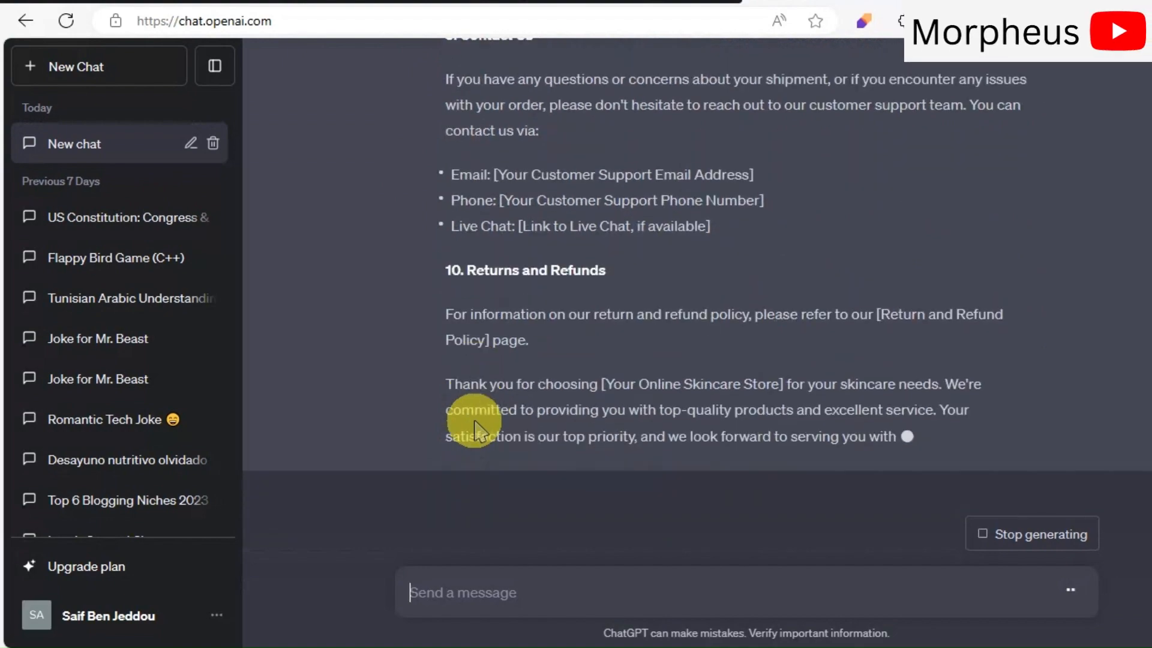
- Copy the whole generated shipping policy text and switch back to Shopify's Policies page
scroll(600, 372, up, 15)
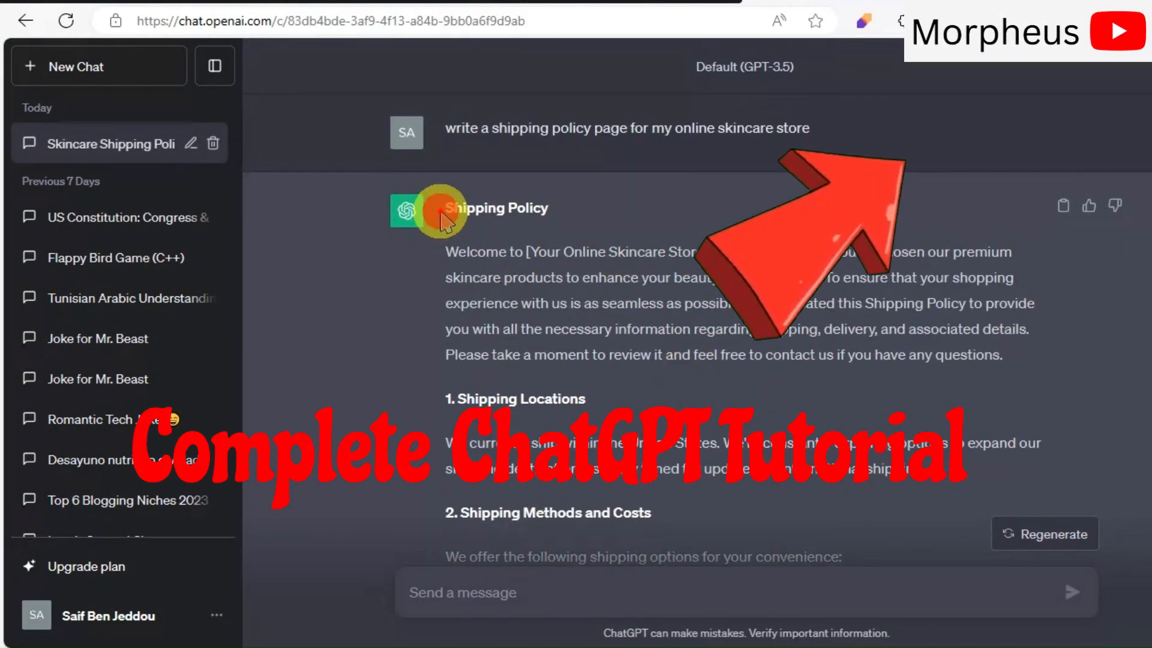
drag(414, 210, 663, 481)
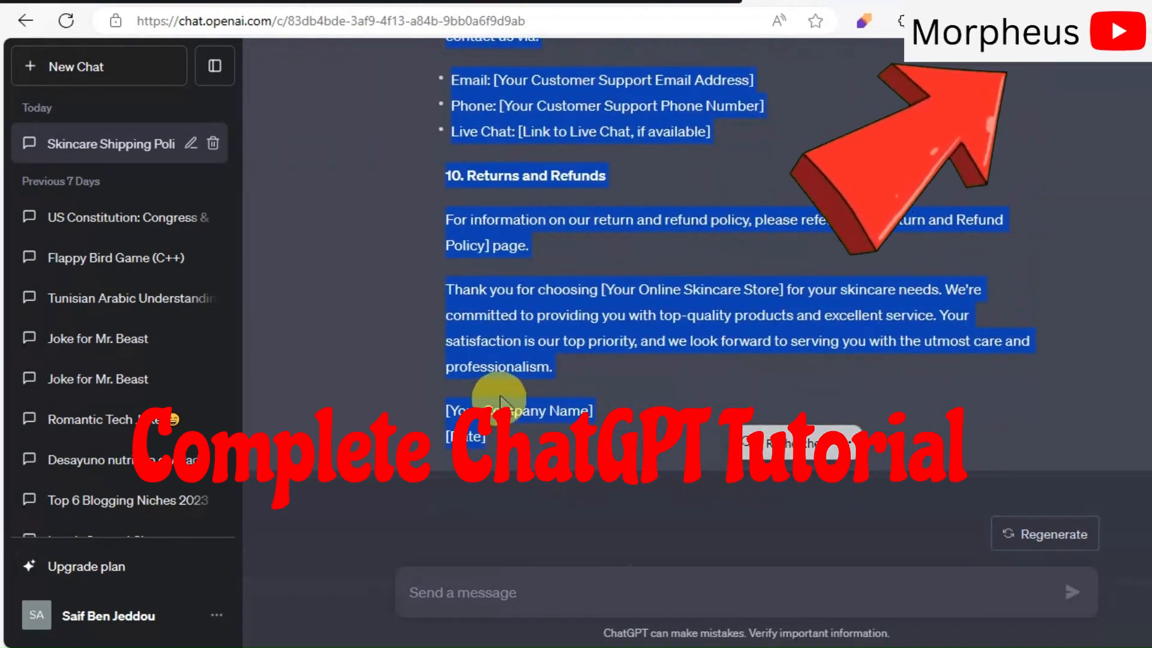
right_click(502, 103)
click(555, 120)
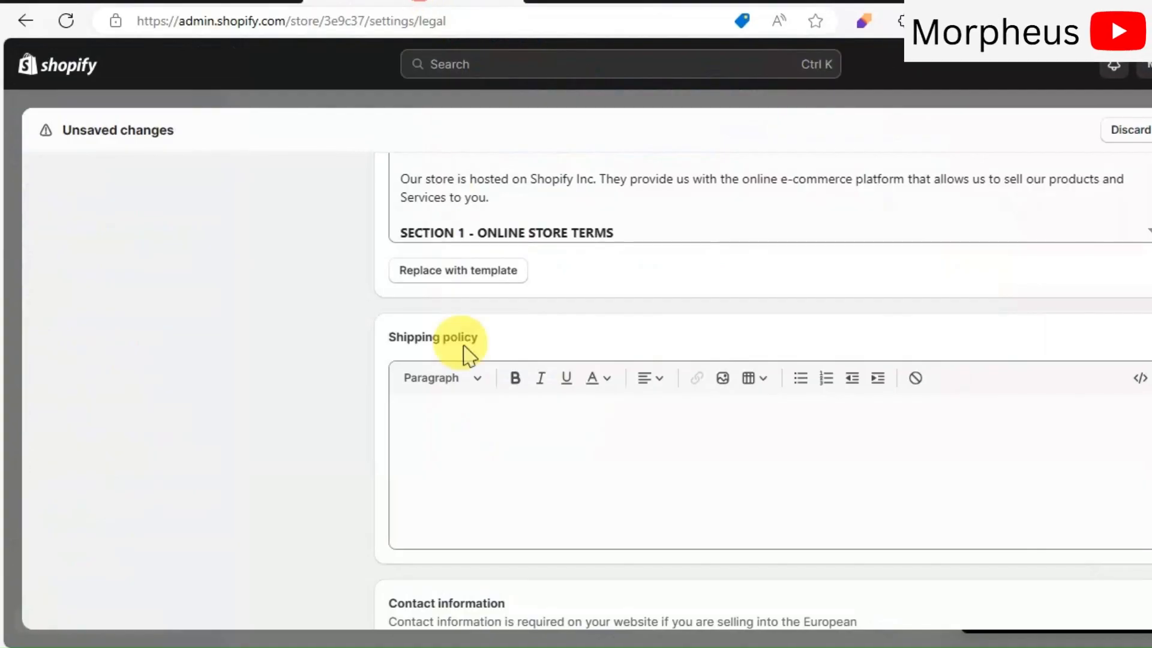
- Save the store policies
scroll(471, 348, up, 15)
scroll(485, 347, up, 5)
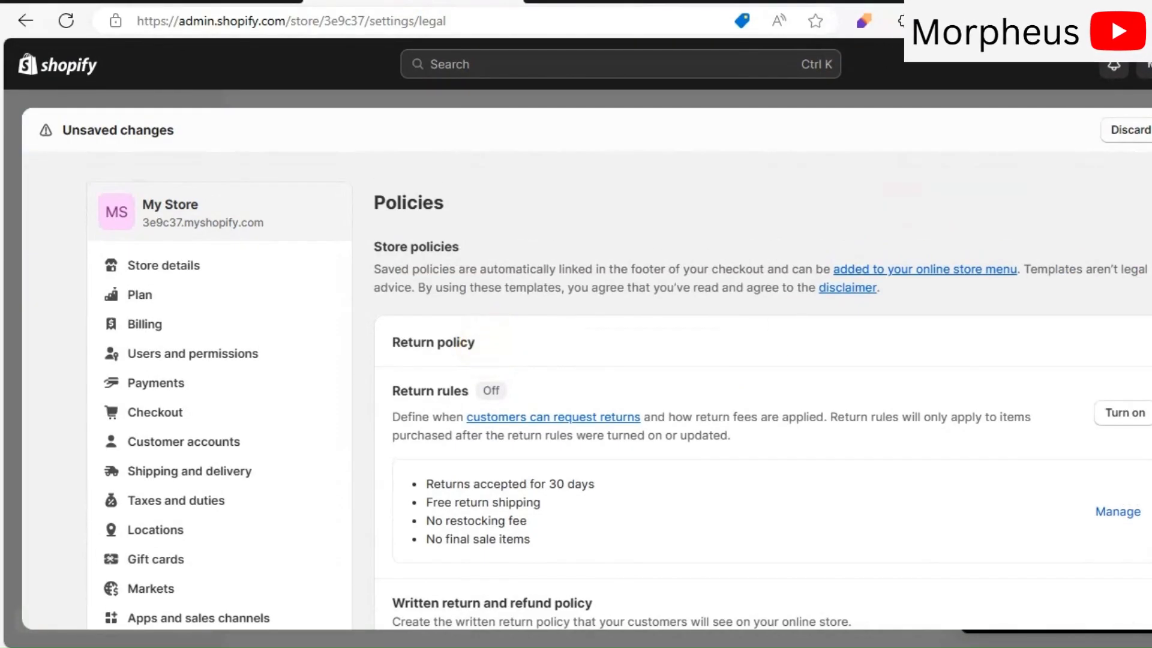
key(ctrl+s)
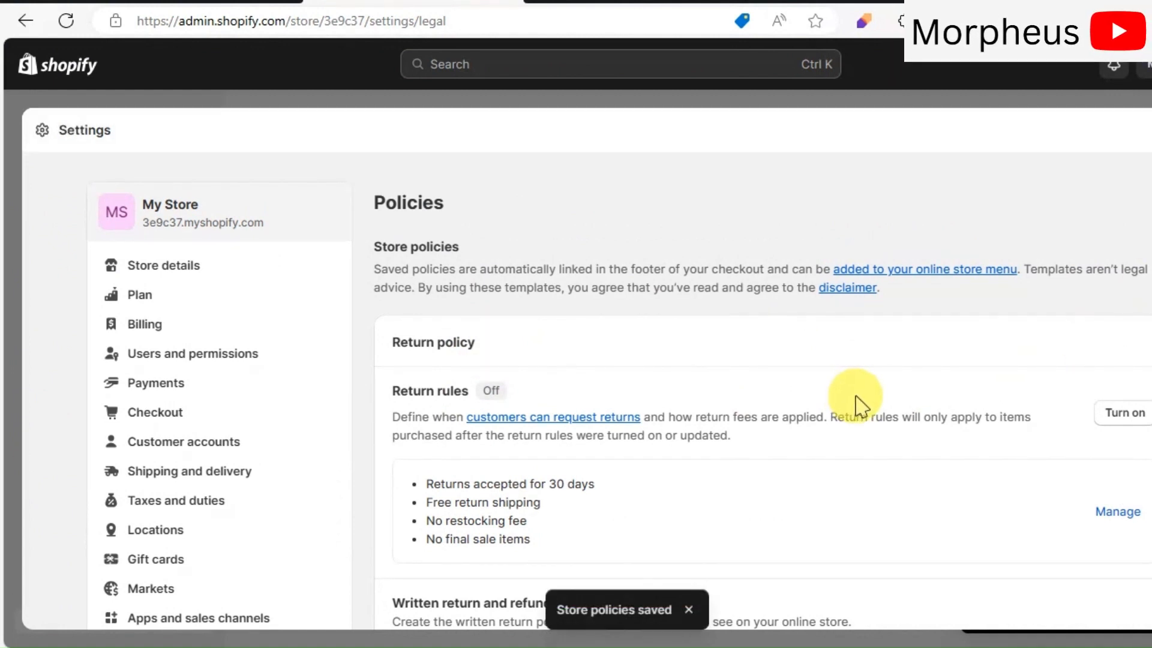
- Close the settings and open the Footer menu from the online store's navigation
key(Escape)
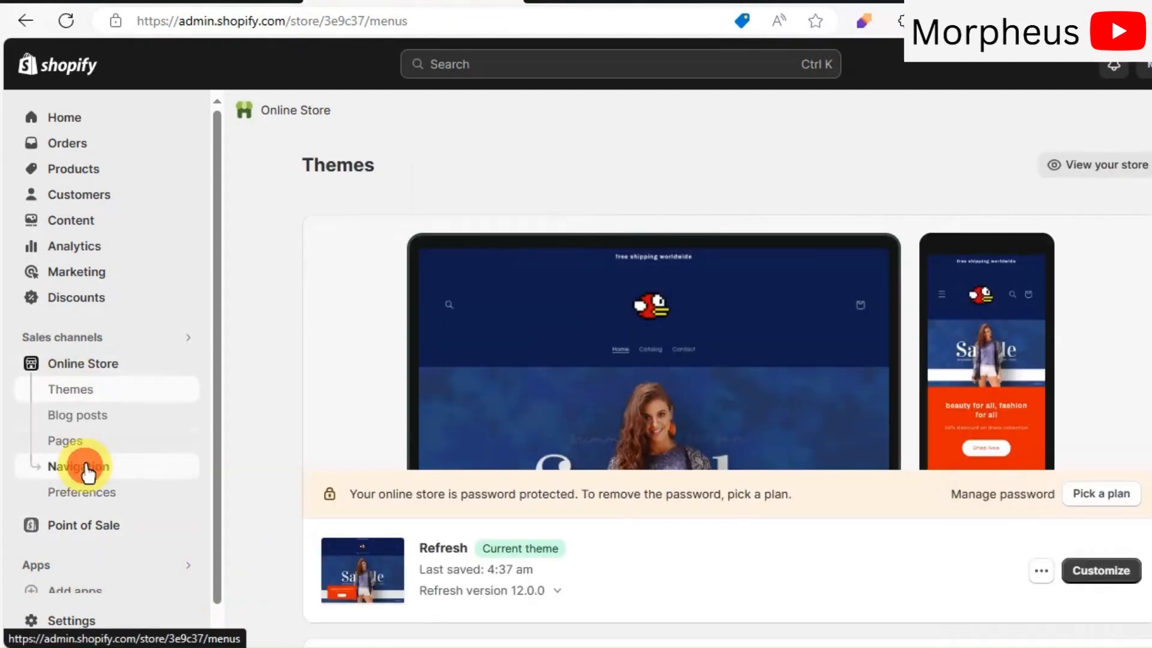
click(90, 468)
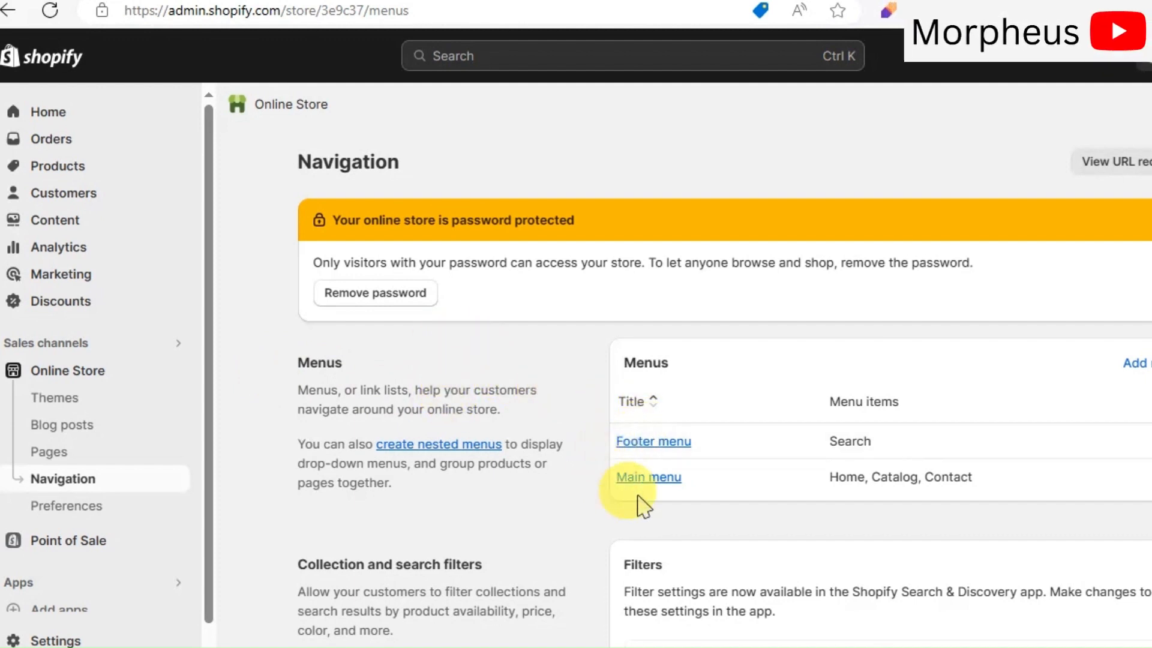
click(666, 443)
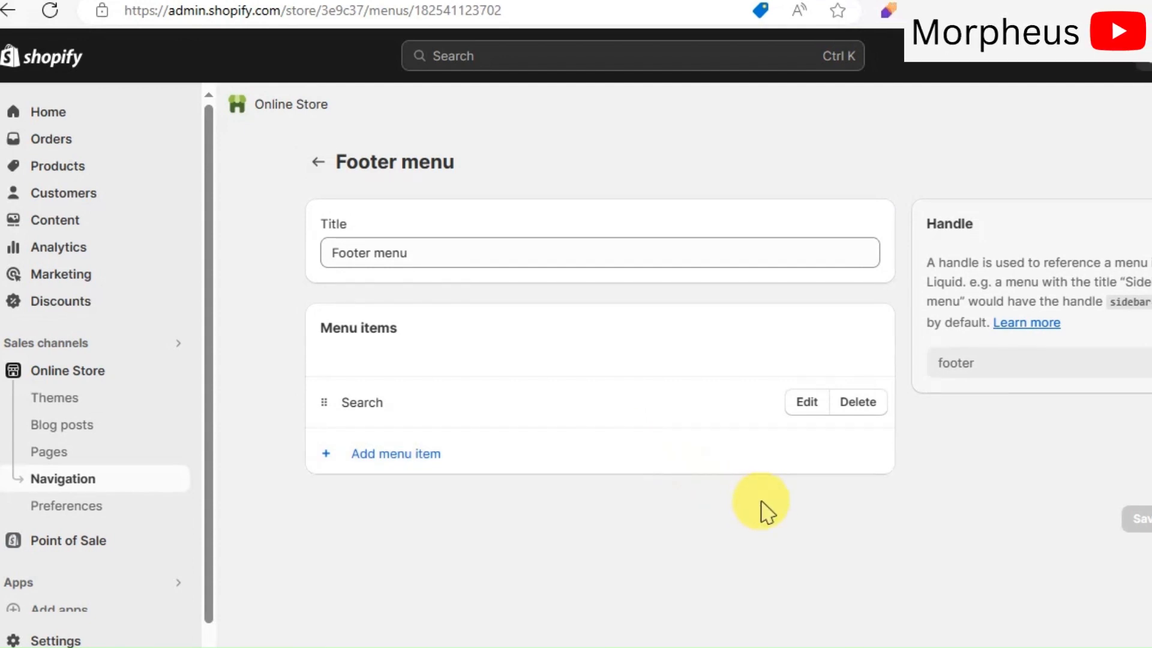
- Add a Privacy Policy item to the footer menu, linked to the store's Privacy Policy
click(441, 472)
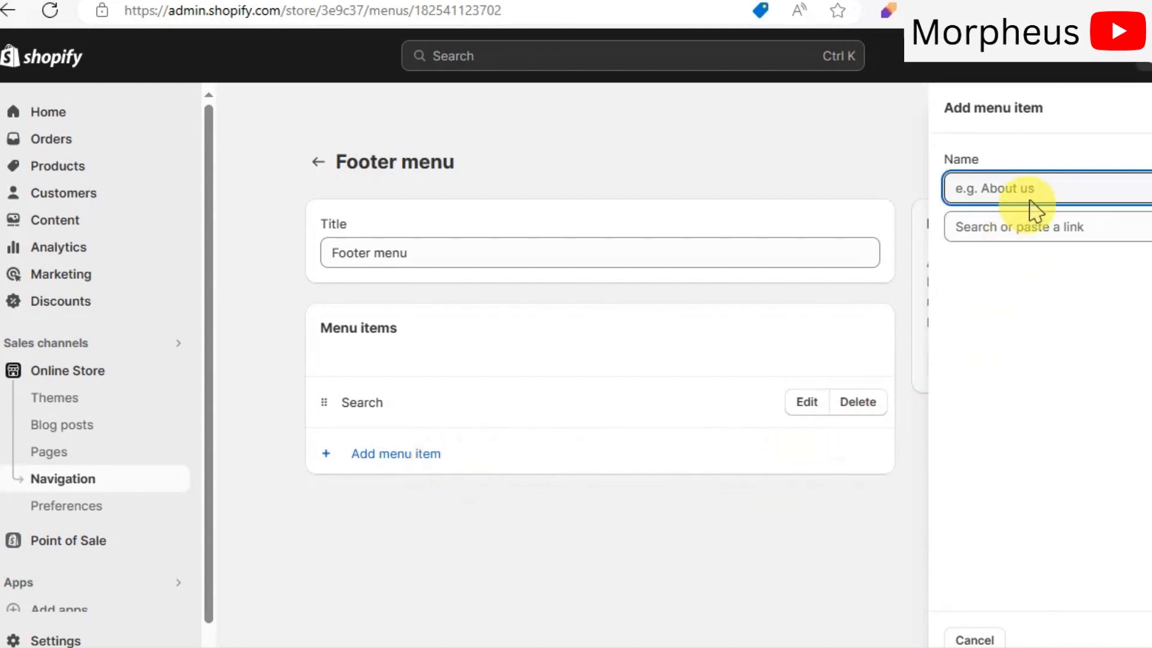
click(900, 360)
click(384, 458)
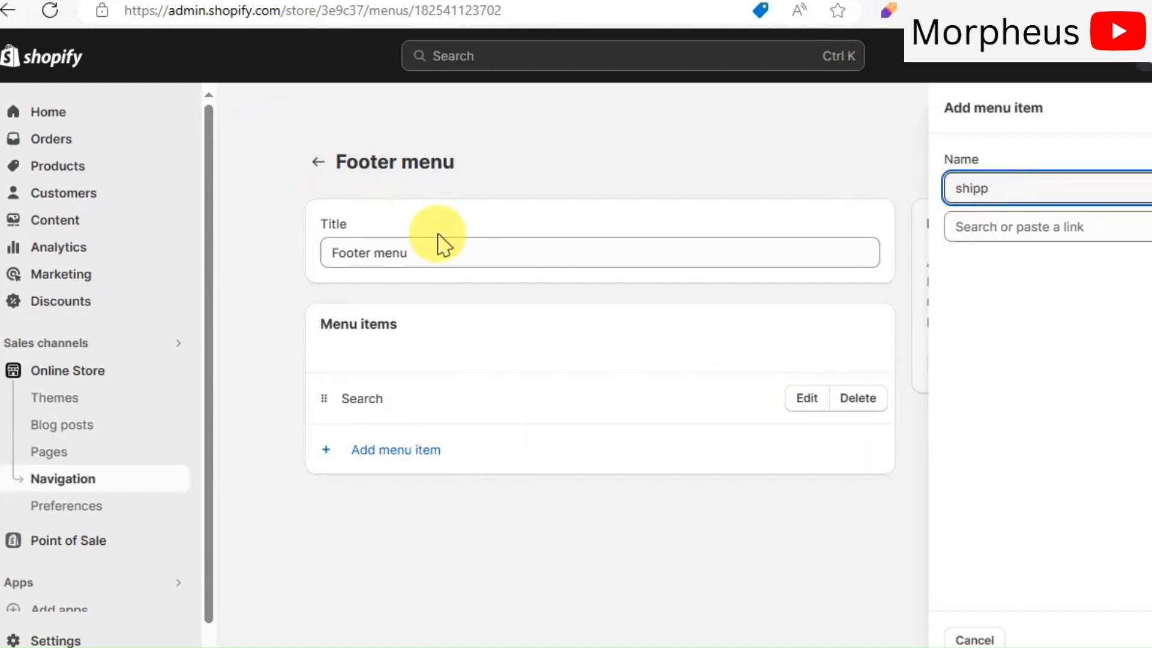
key(BackSpace)
key(BackSpace)
key(BackSpace)
key(BackSpace)
key(BackSpace)
click(1074, 228)
click(1062, 555)
click(1035, 366)
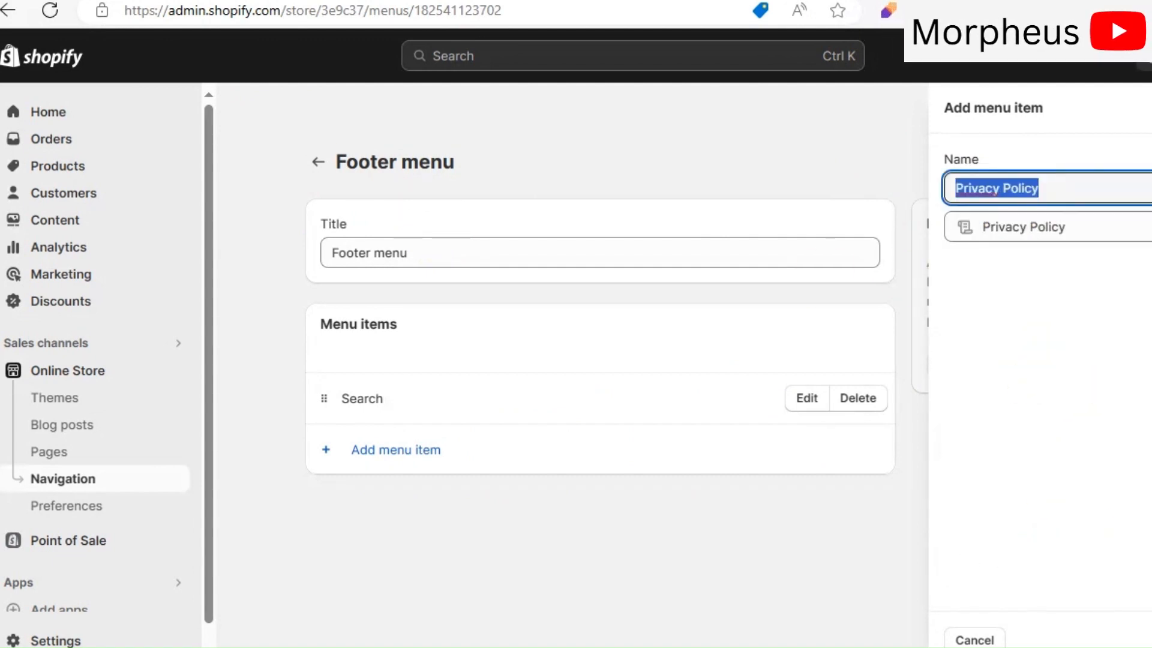
click(1151, 641)
- Add a Contact Information item to the footer menu, linked to the Contact Information policy
click(361, 504)
click(1020, 234)
click(1016, 544)
click(1064, 308)
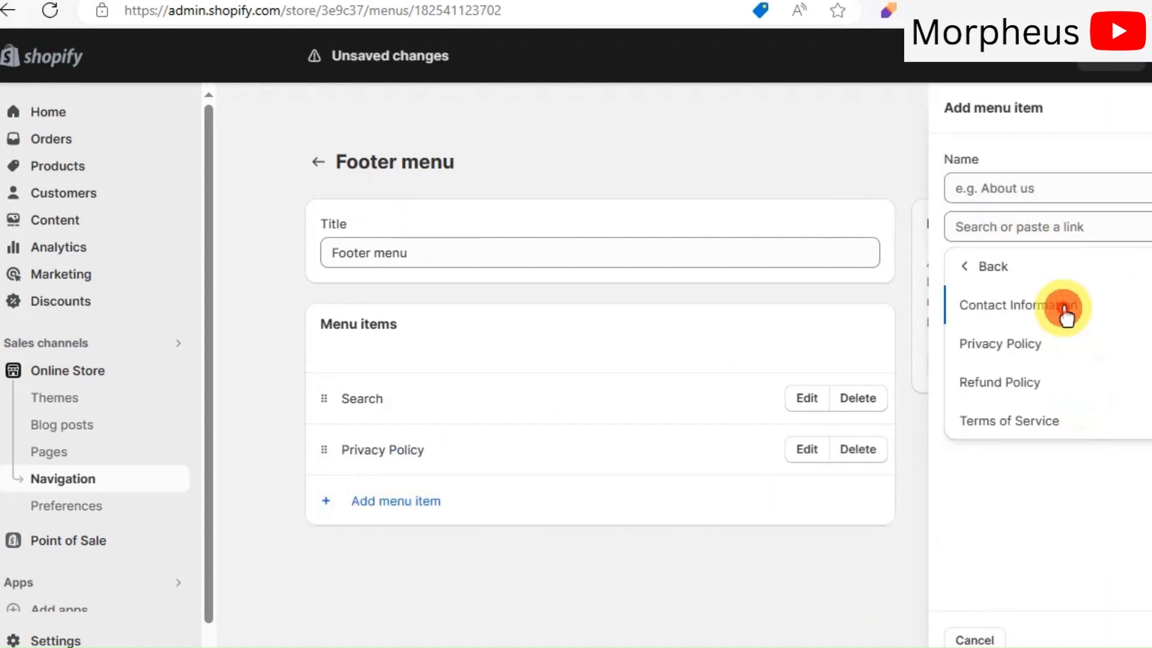
click(1144, 641)
- Add Refund Policy and Terms of Service items to the footer menu, save it and review the item list
click(368, 552)
click(1020, 227)
click(1016, 542)
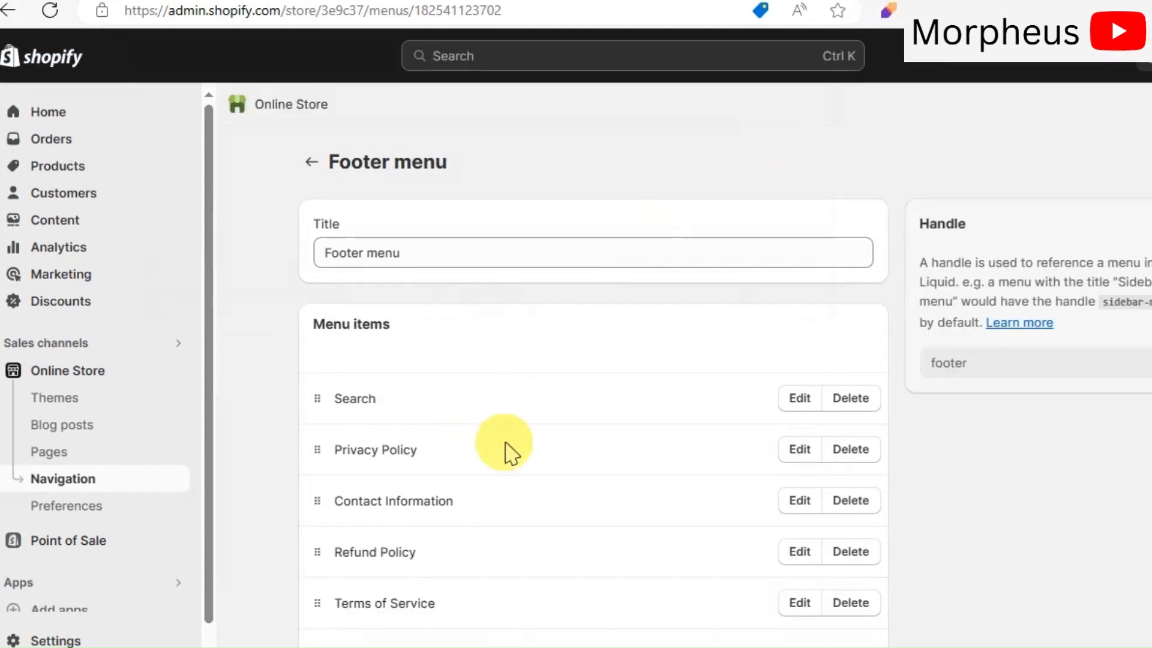
scroll(510, 445, down, 2)
scroll(514, 465, up, 2)
scroll(507, 473, down, 2)
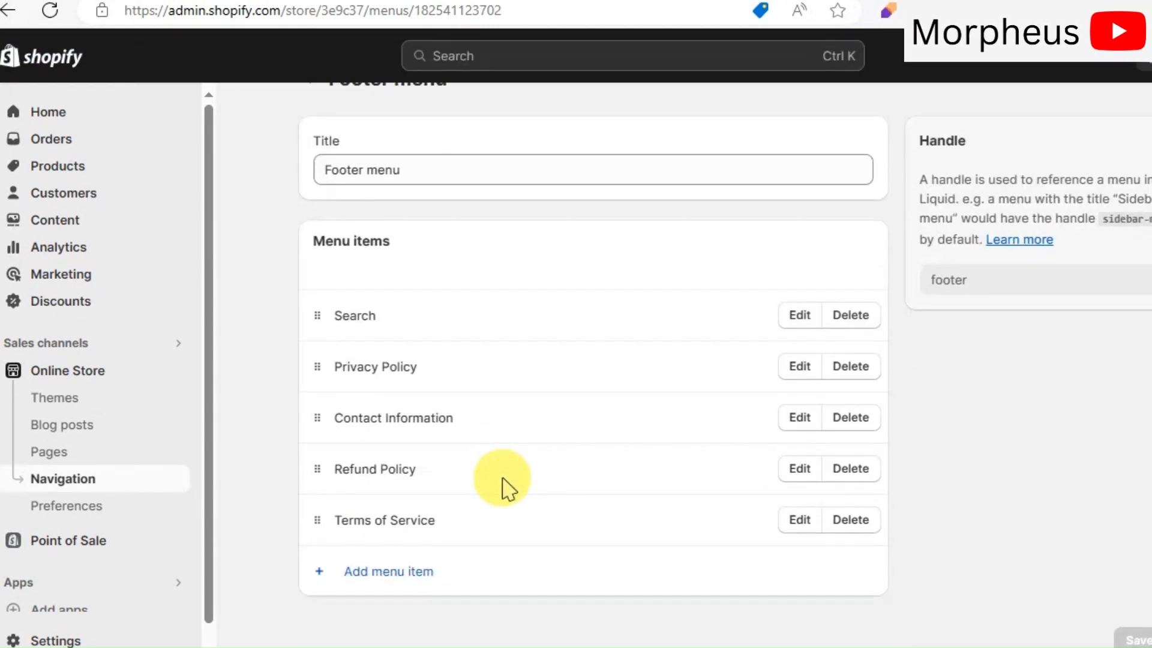
- Delete the Search item from the Footer menu and save the menu
scroll(507, 487, up, 2)
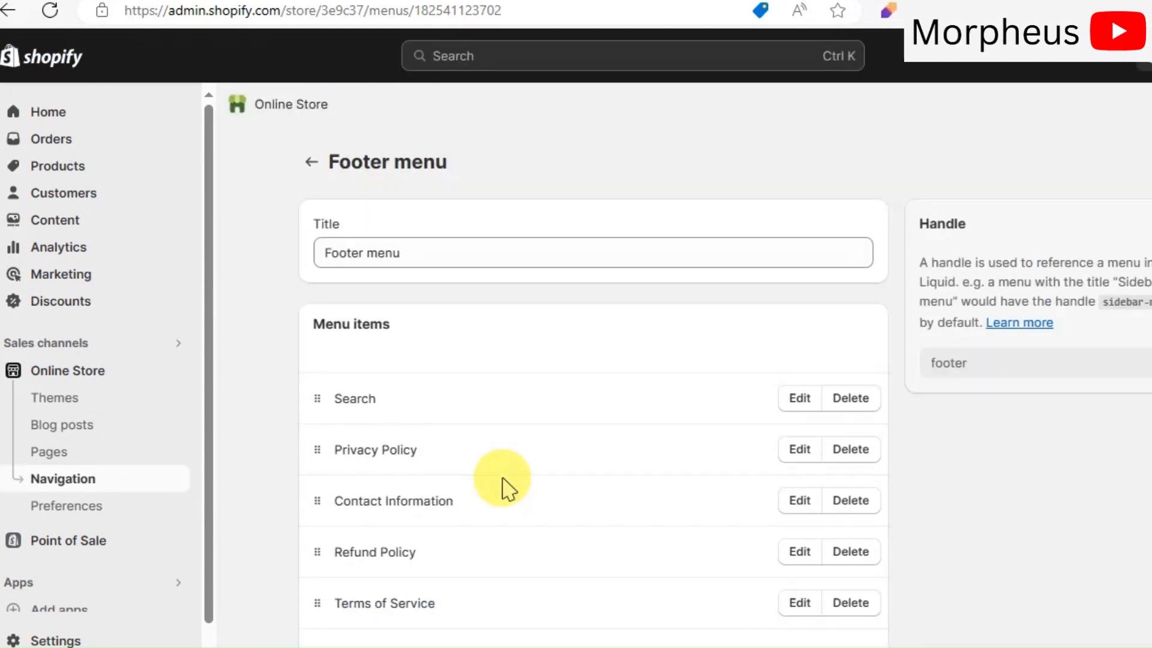
scroll(504, 488, down, 2)
scroll(504, 489, up, 2)
click(311, 162)
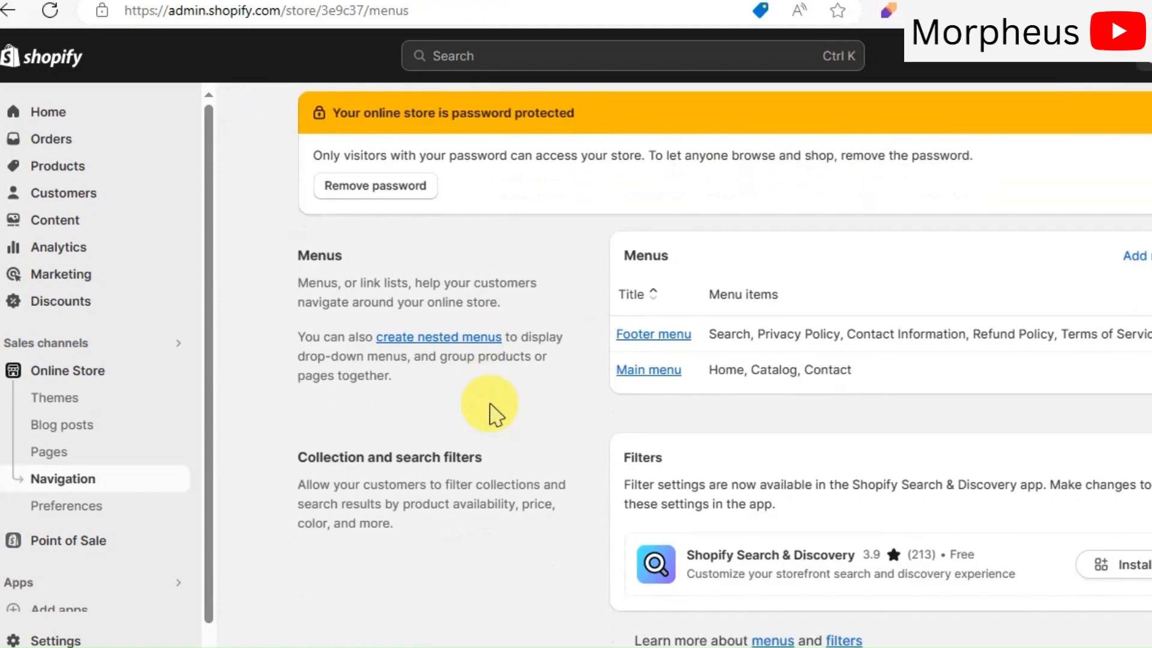
click(636, 333)
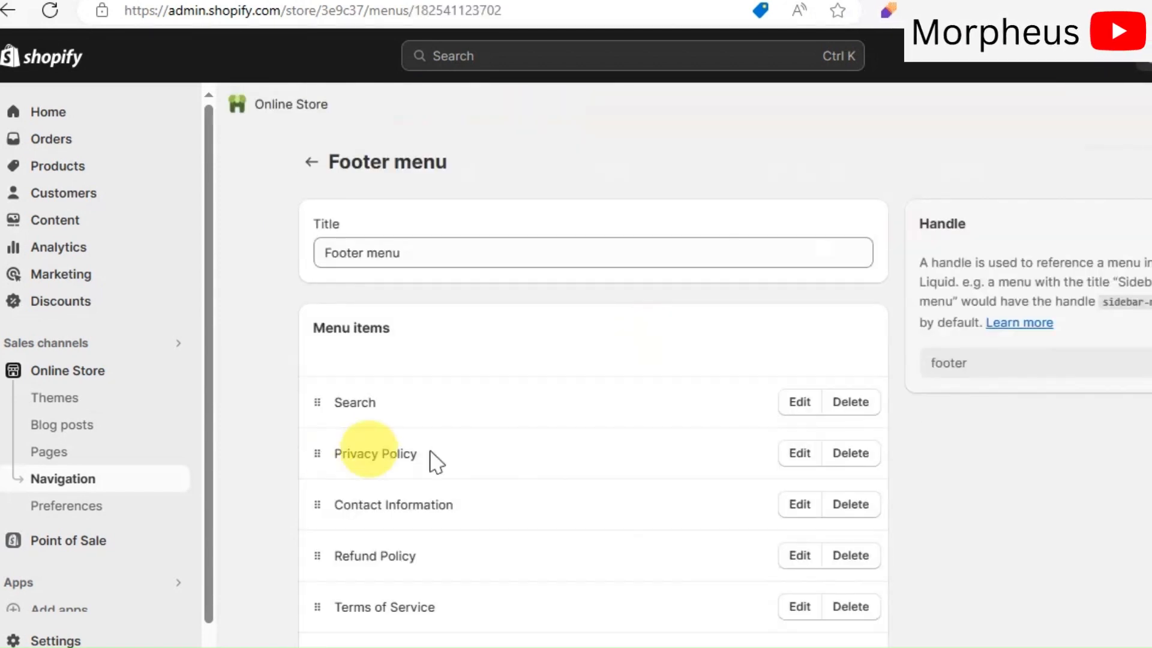
click(850, 401)
click(882, 409)
scroll(96, 414, down, 1)
click(88, 378)
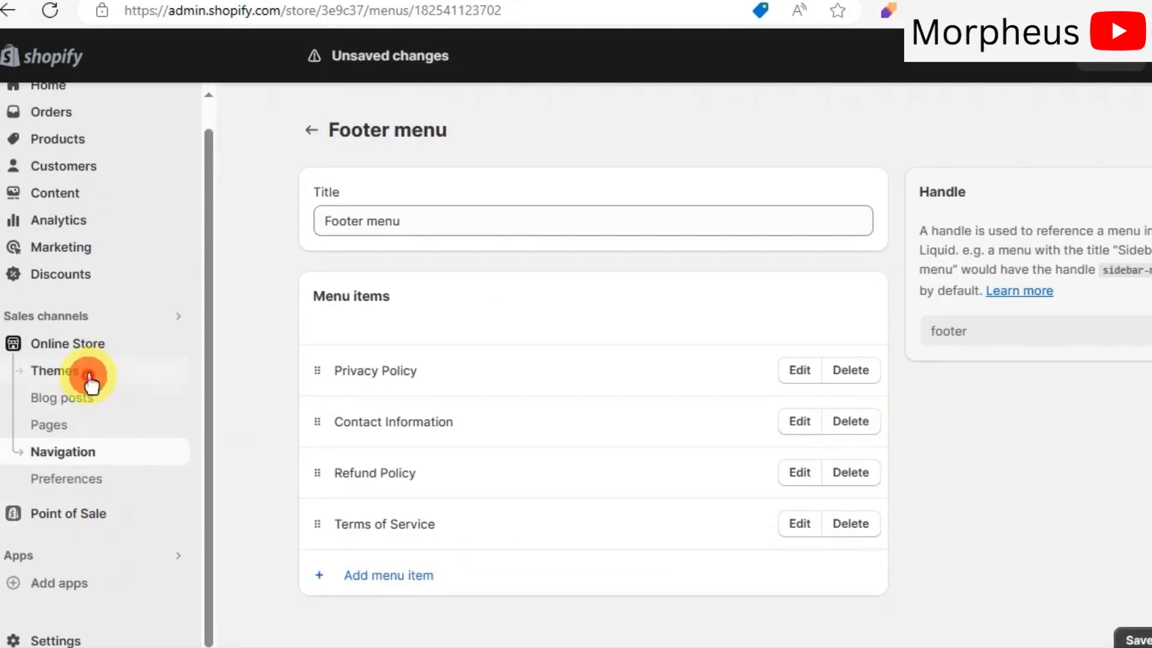
click(802, 394)
click(1136, 640)
- Go to the online store's themes and open the current Refresh theme for customization
click(75, 372)
scroll(579, 447, down, 4)
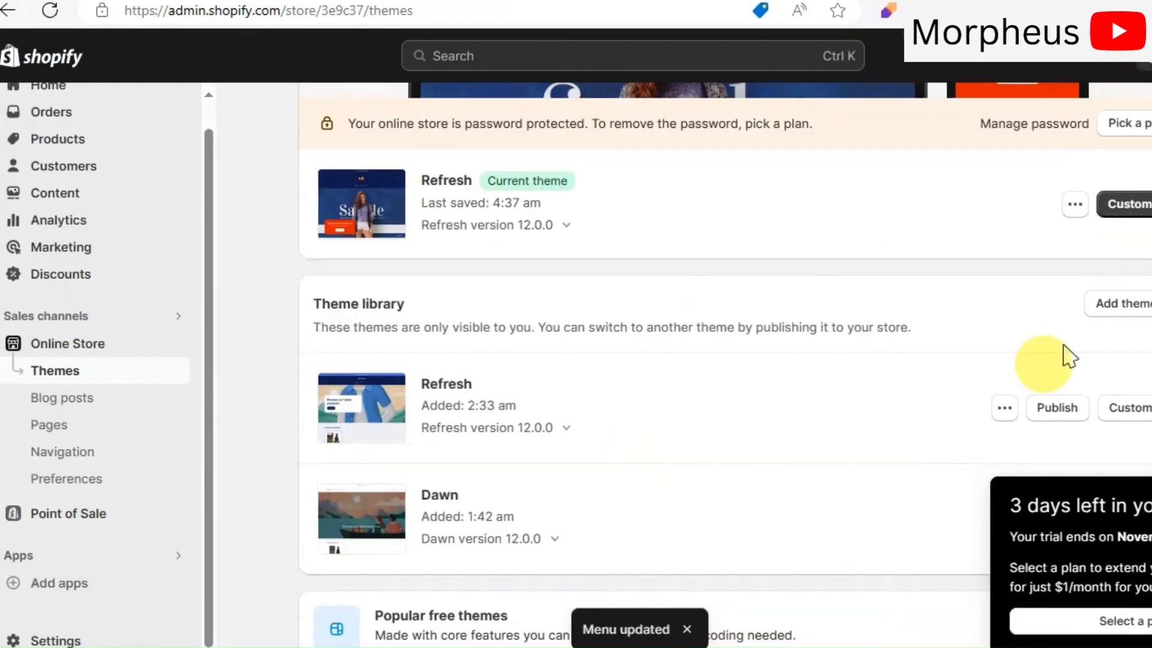
click(1130, 204)
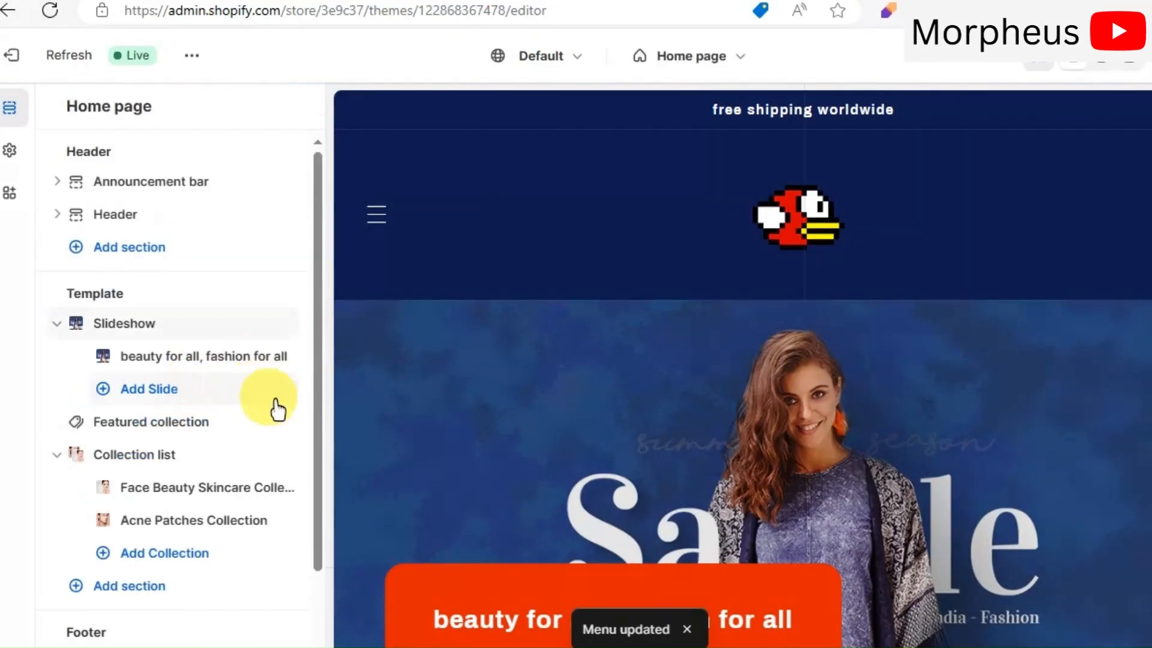
- Add a Menu block to the theme's Footer section on the home page
mouse_move(233, 411)
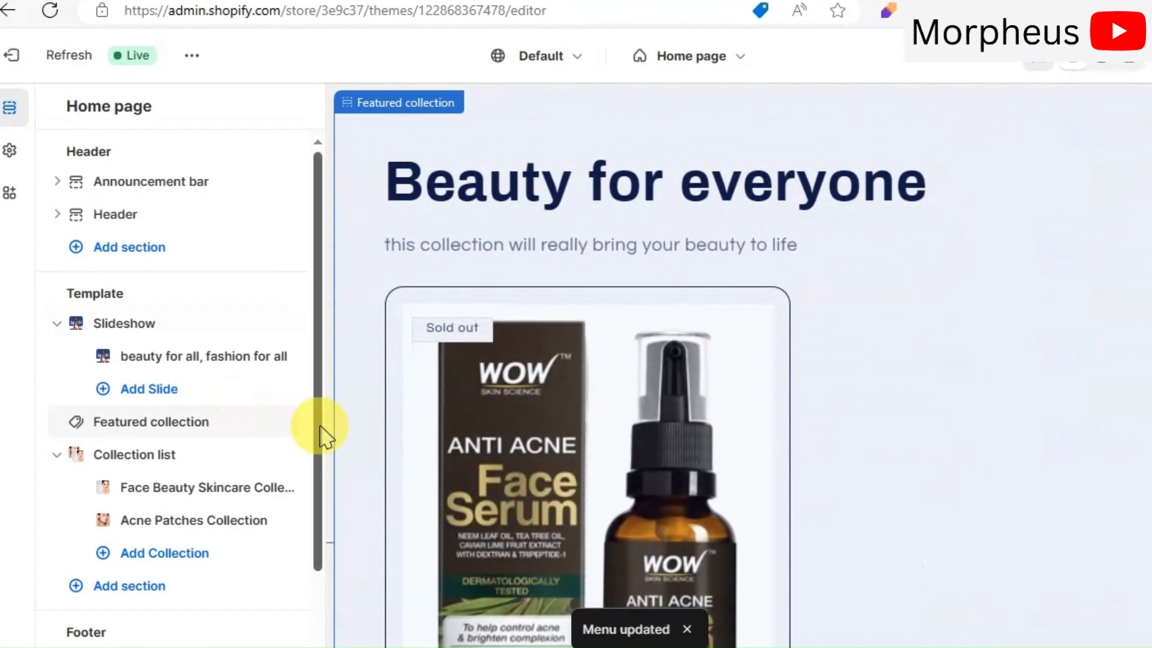
scroll(183, 498, down, 2)
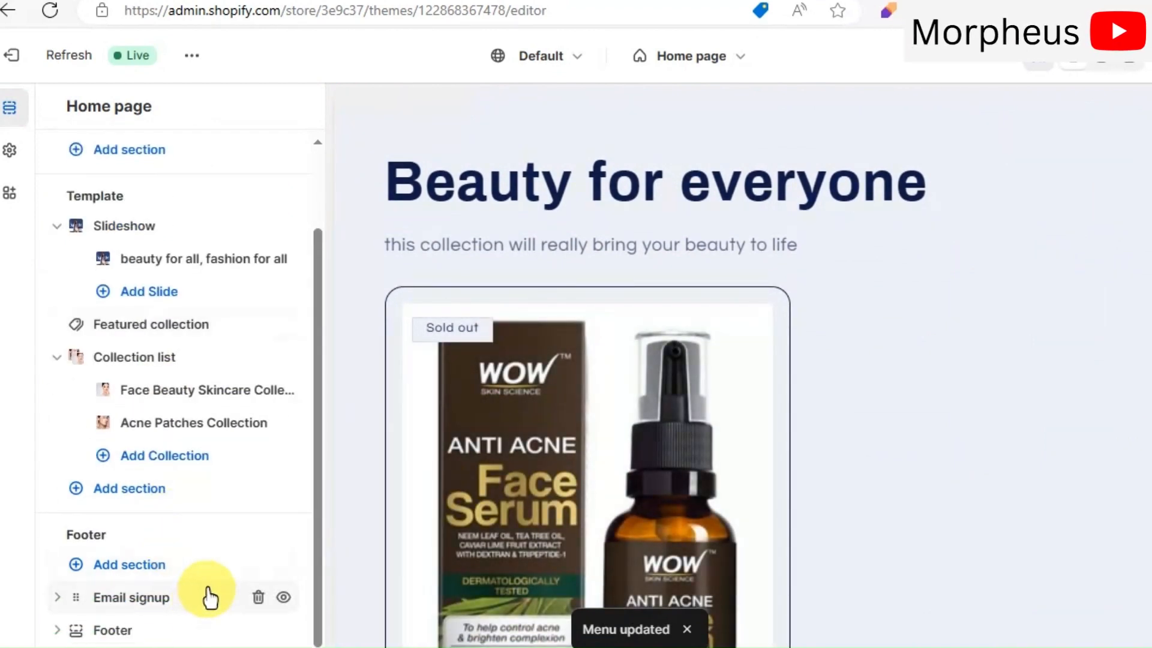
mouse_move(113, 637)
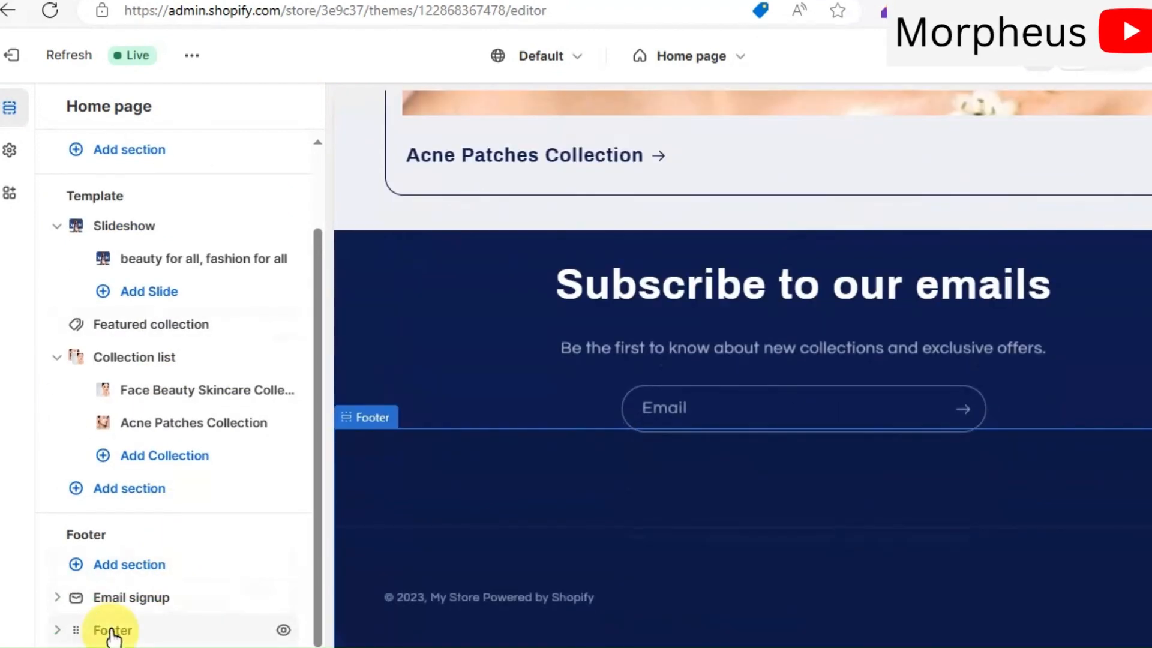
click(60, 633)
click(173, 630)
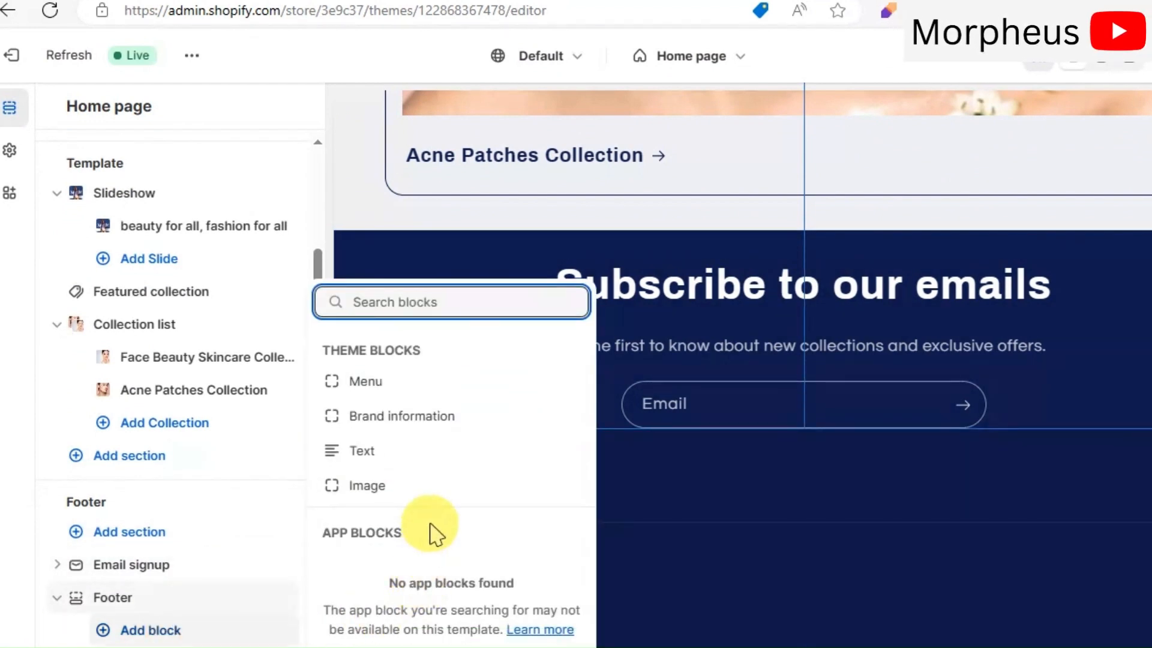
click(423, 387)
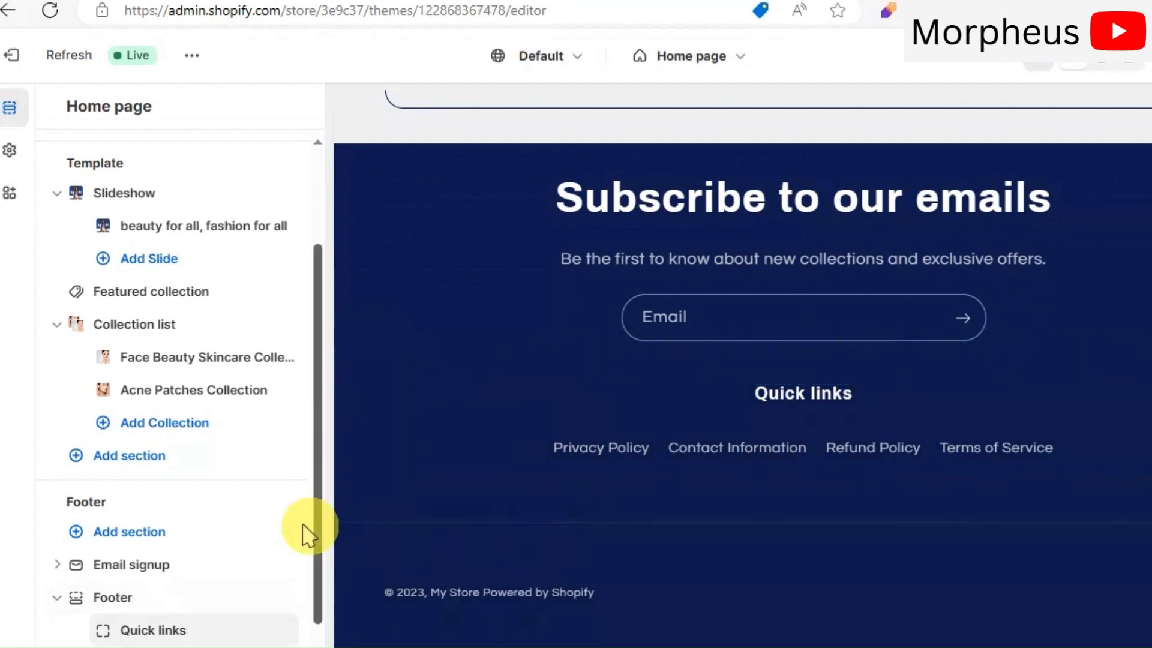
- Check the heading and linked menu of the footer's Quick links block, and return to the section list
scroll(274, 528, down, 1)
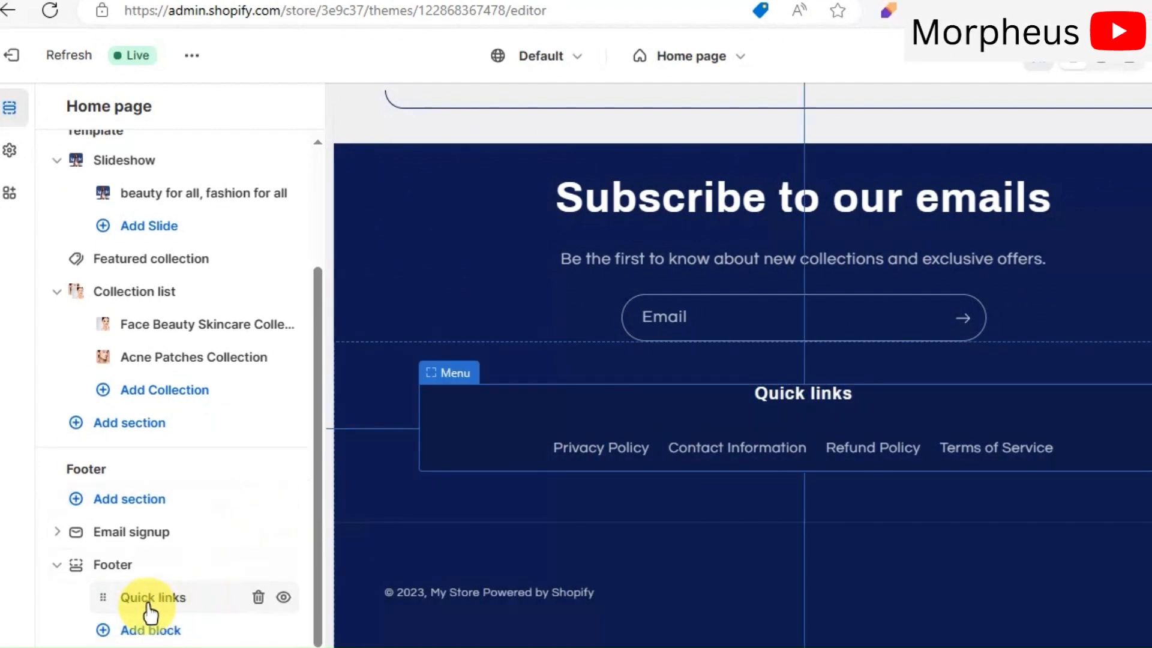
click(147, 600)
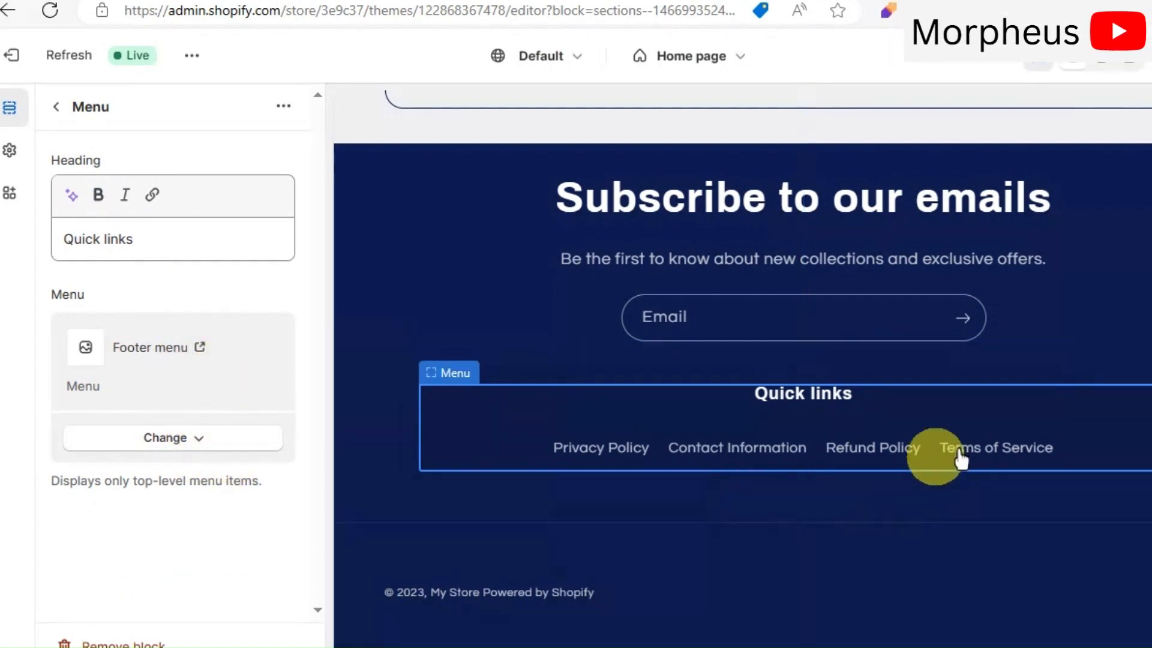
click(56, 106)
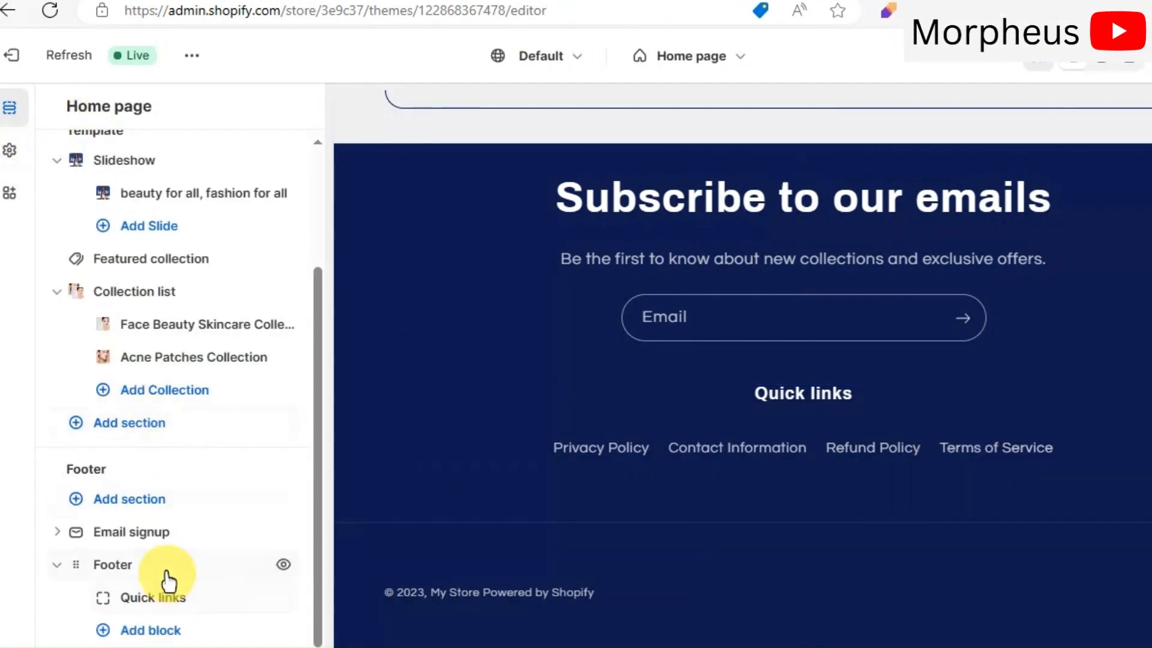
- Open the theme settings and expand the Social media section with the social account links
click(16, 157)
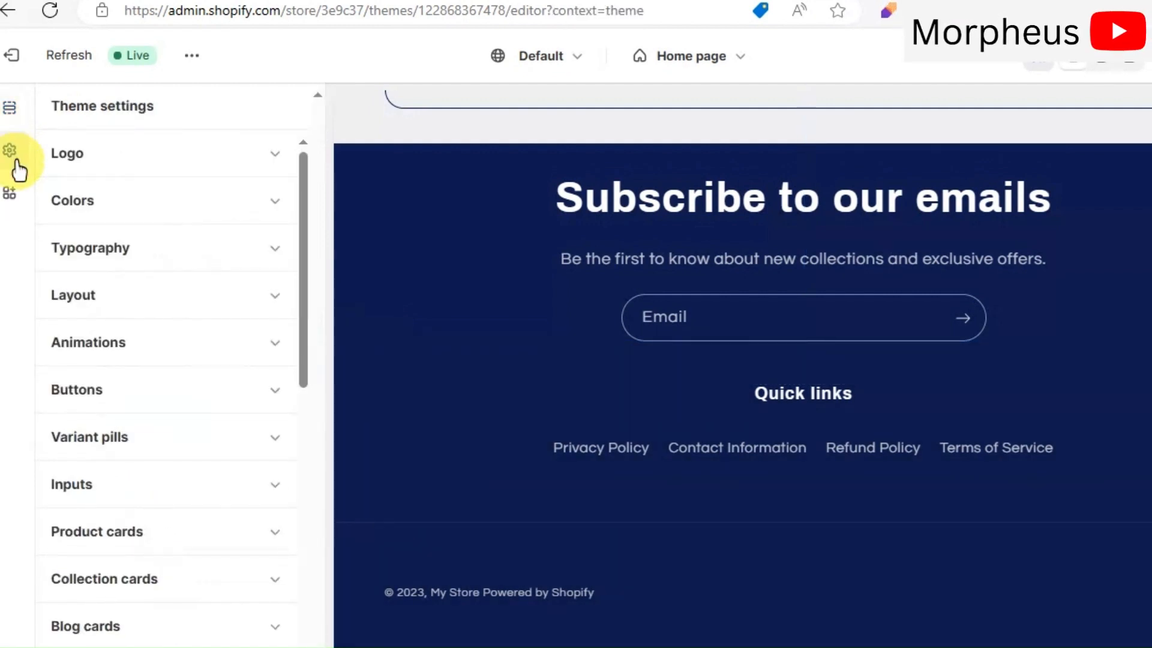
scroll(180, 522, down, 5)
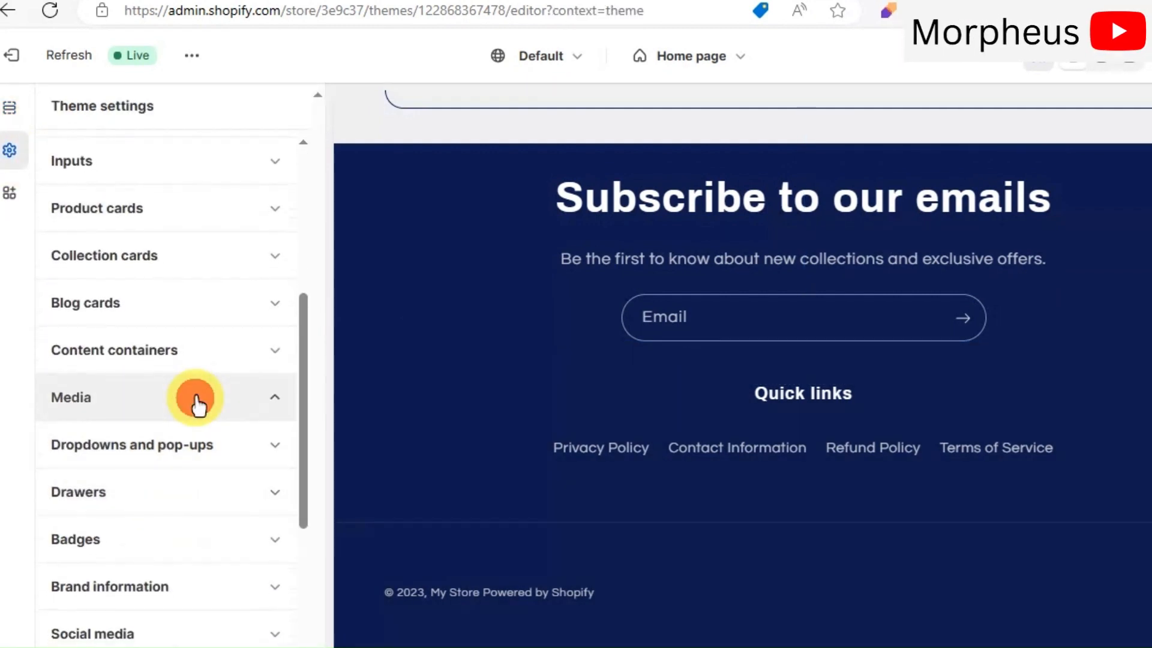
scroll(197, 396, down, 2)
scroll(197, 396, up, 2)
click(193, 399)
scroll(195, 402, down, 1)
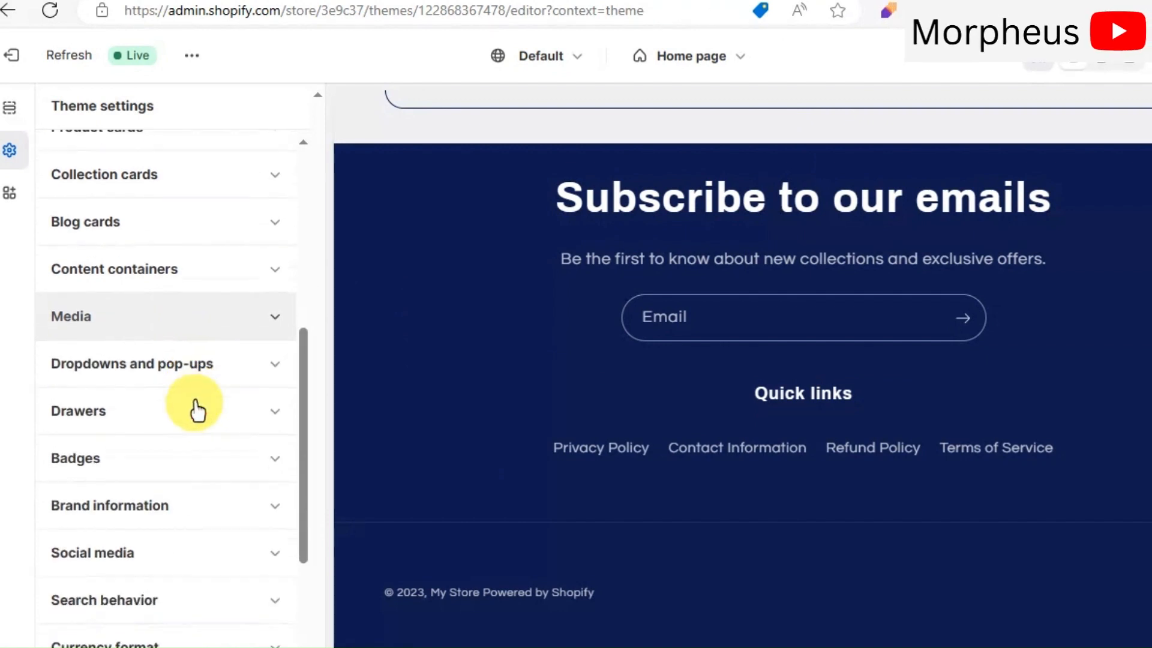
scroll(180, 468, down, 2)
click(171, 480)
scroll(204, 474, down, 3)
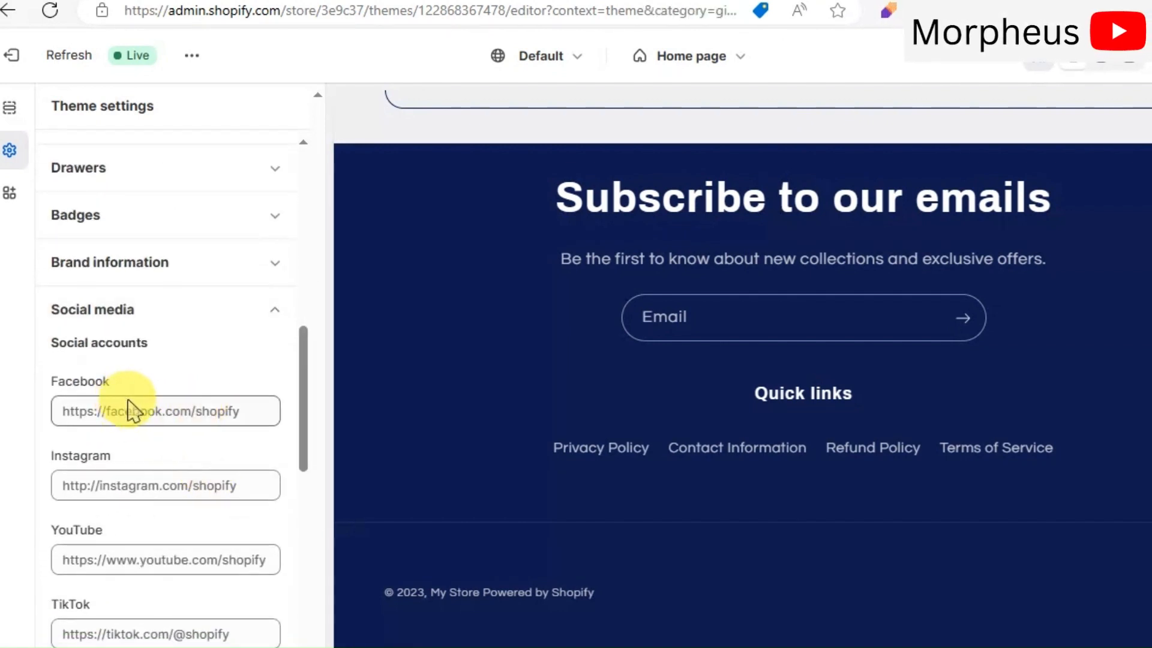
scroll(129, 411, down, 3)
click(154, 251)
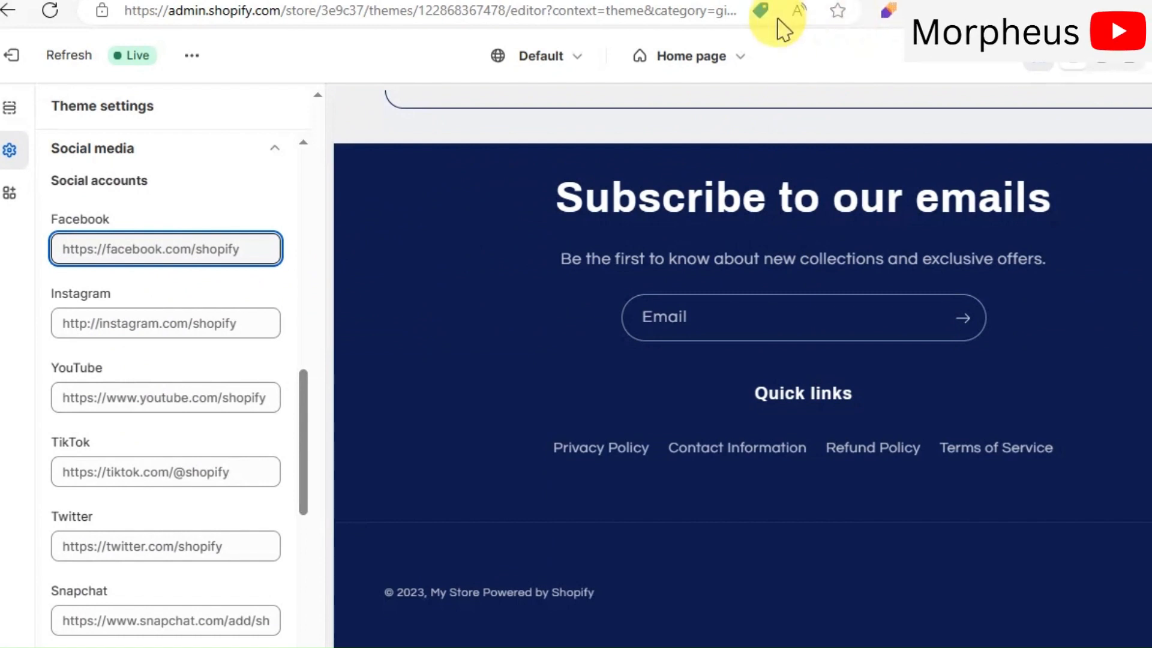
double_click(204, 251)
key(BackSpace)
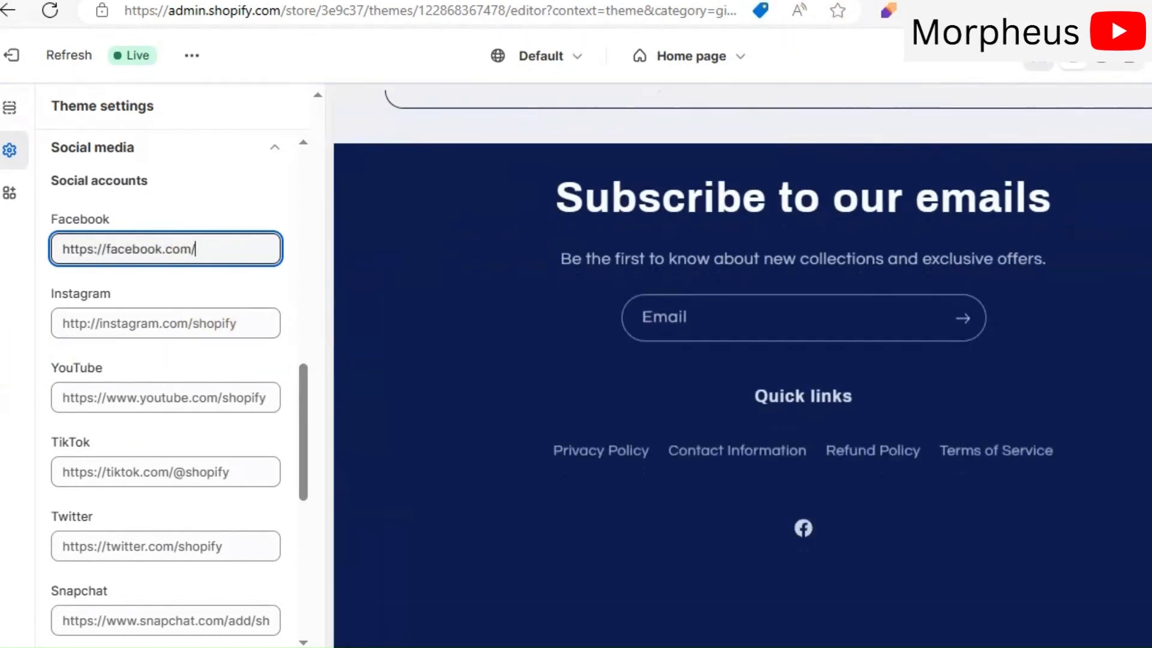
key(ctrl+s)
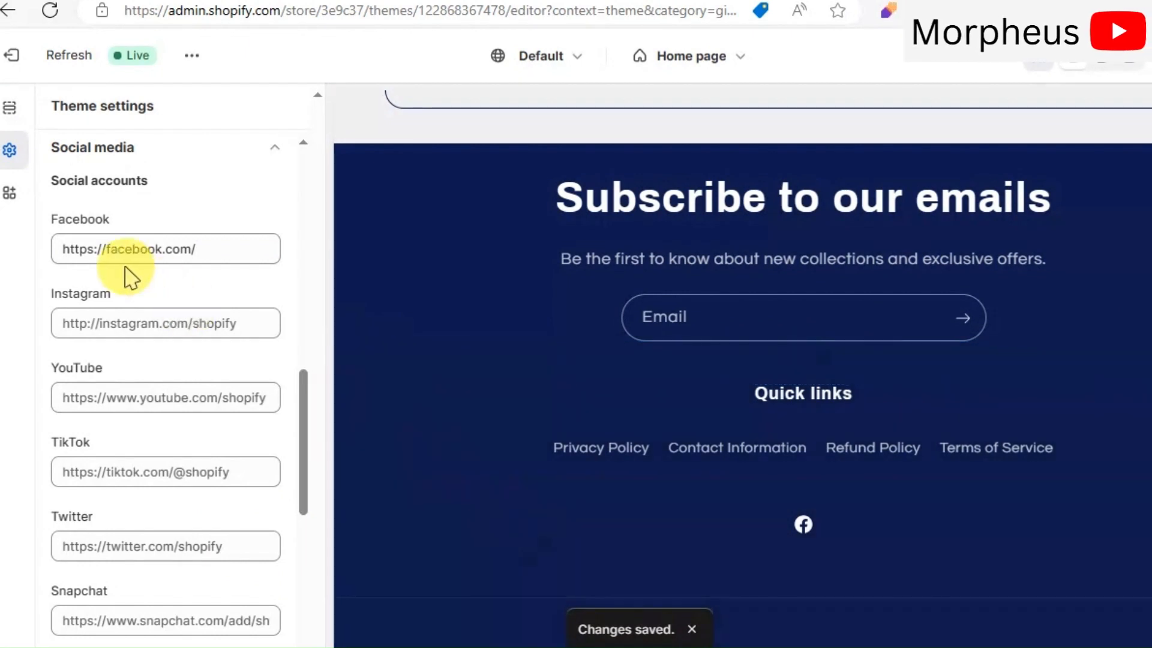
- Leave the theme editor and open the Main menu from the online store's navigation
click(19, 60)
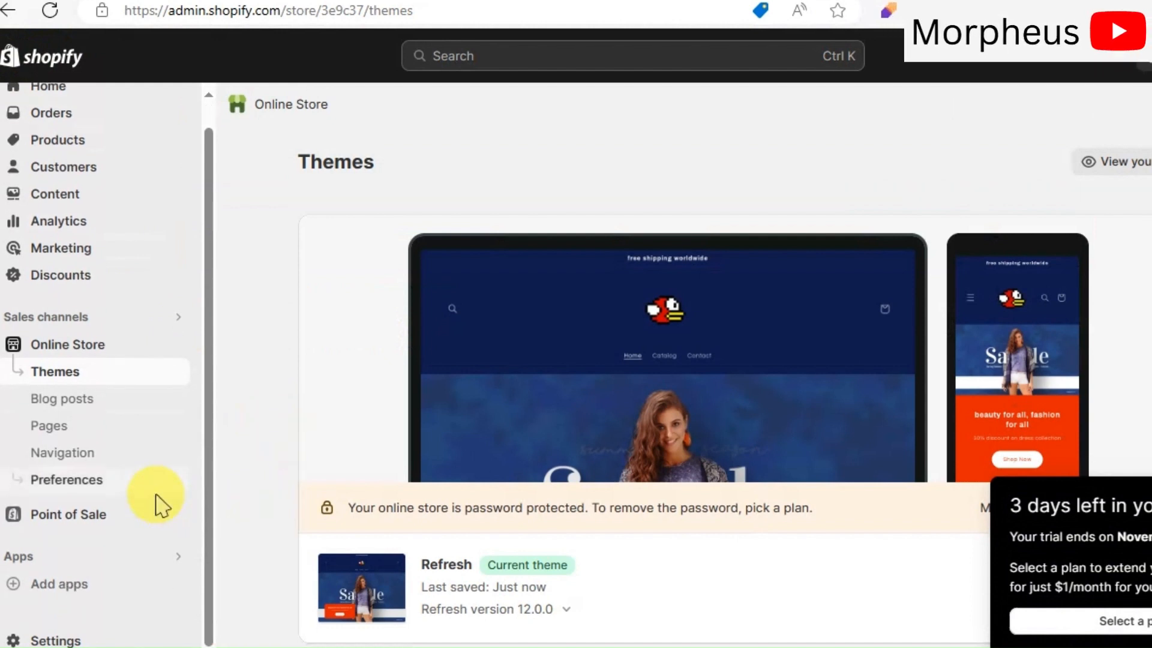
scroll(162, 506, down, 1)
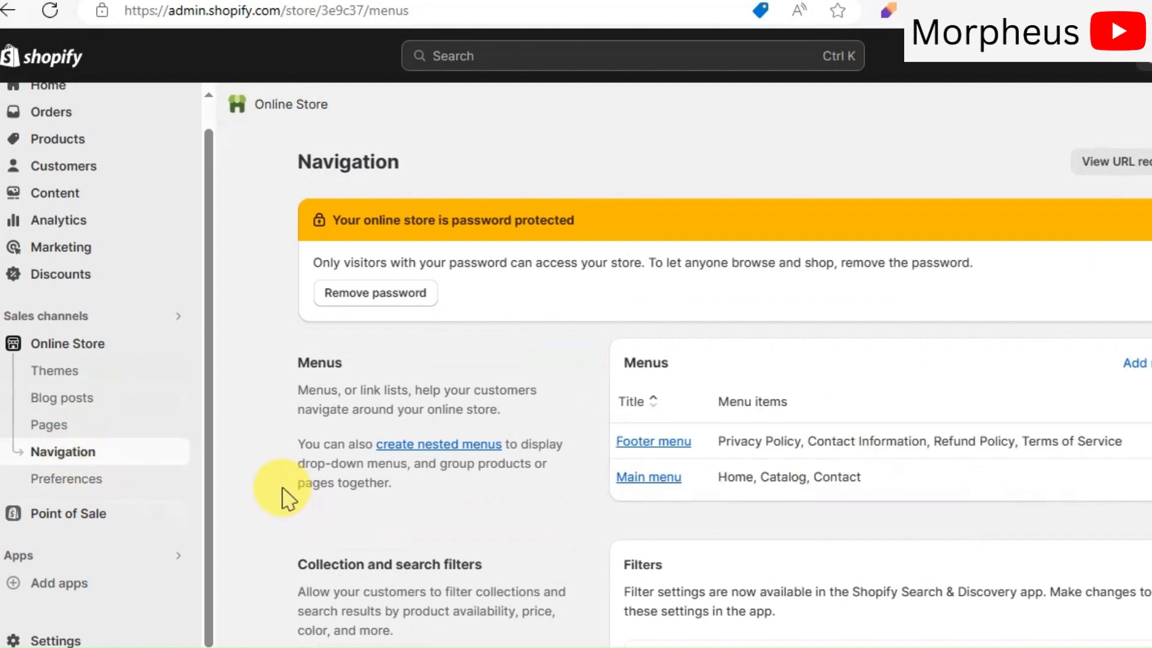
click(652, 481)
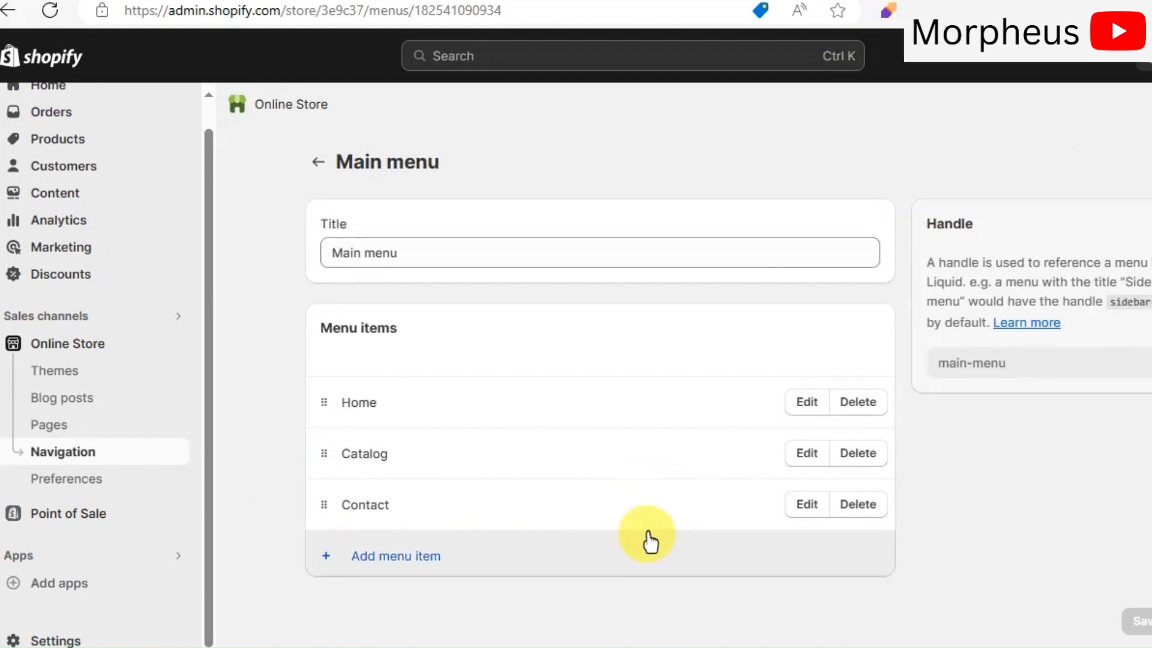
- Add a main menu item linked to the Face Beauty Skincare Collection, keeping the collection's name
click(422, 575)
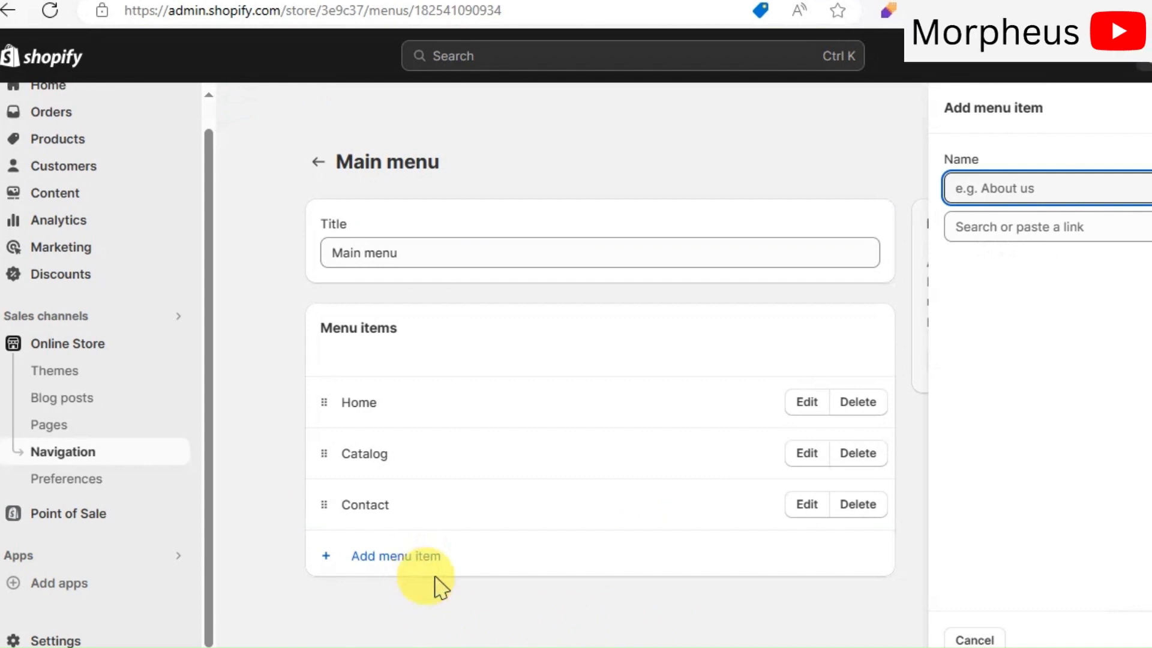
click(1047, 238)
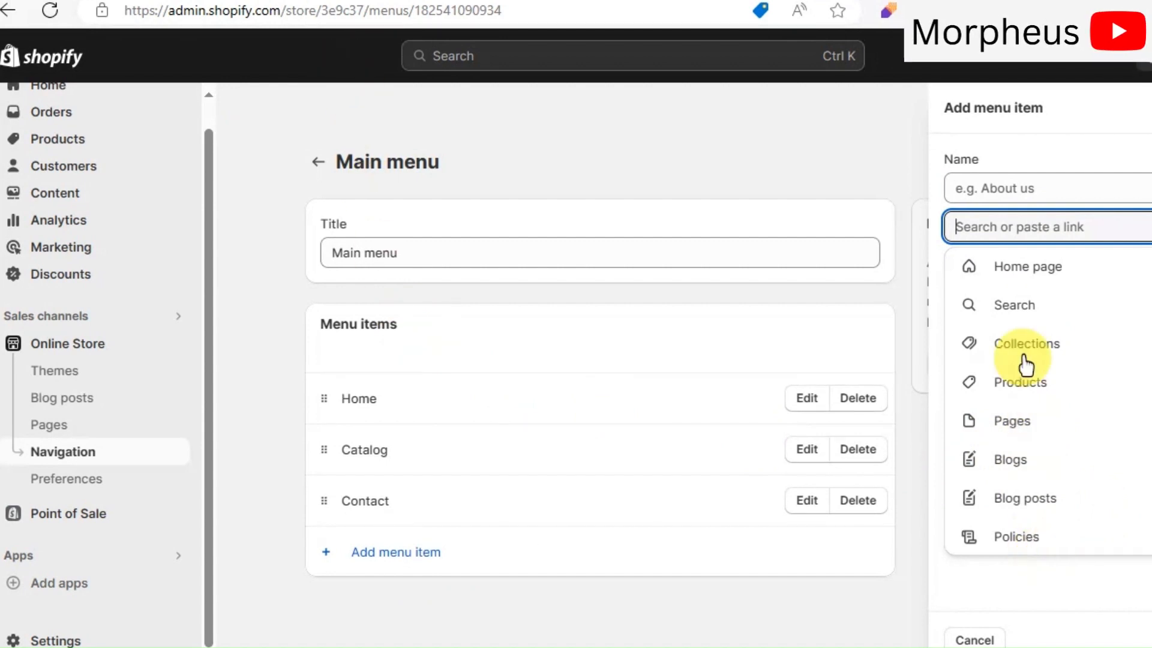
click(1043, 345)
click(1072, 384)
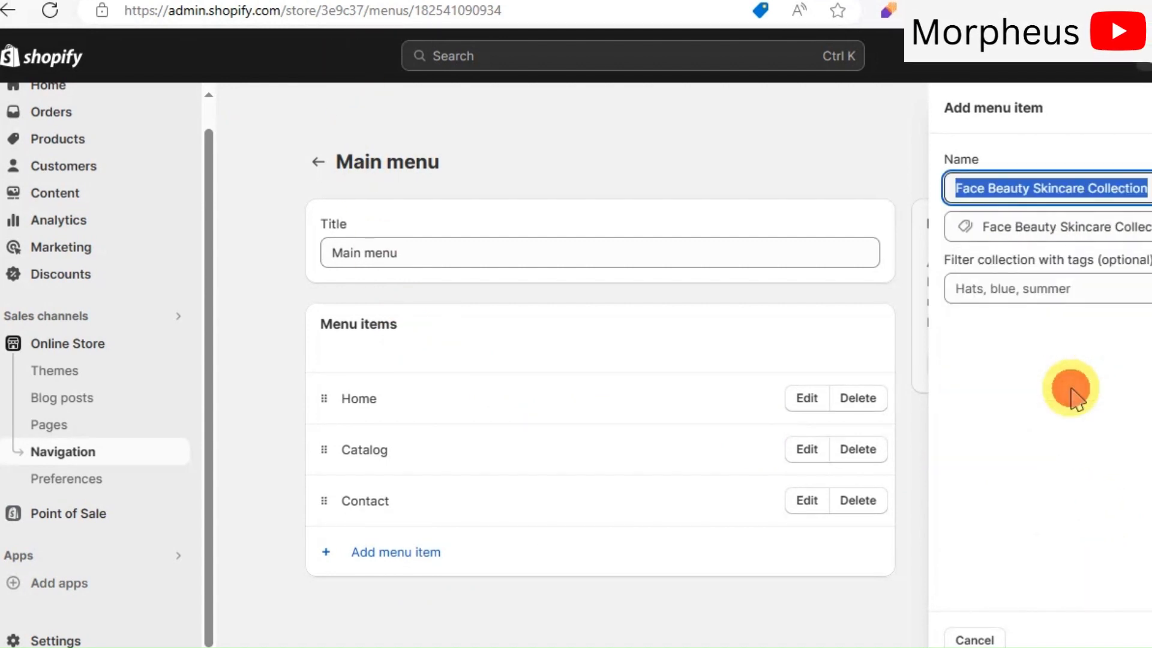
click(1128, 300)
click(1128, 372)
click(1149, 641)
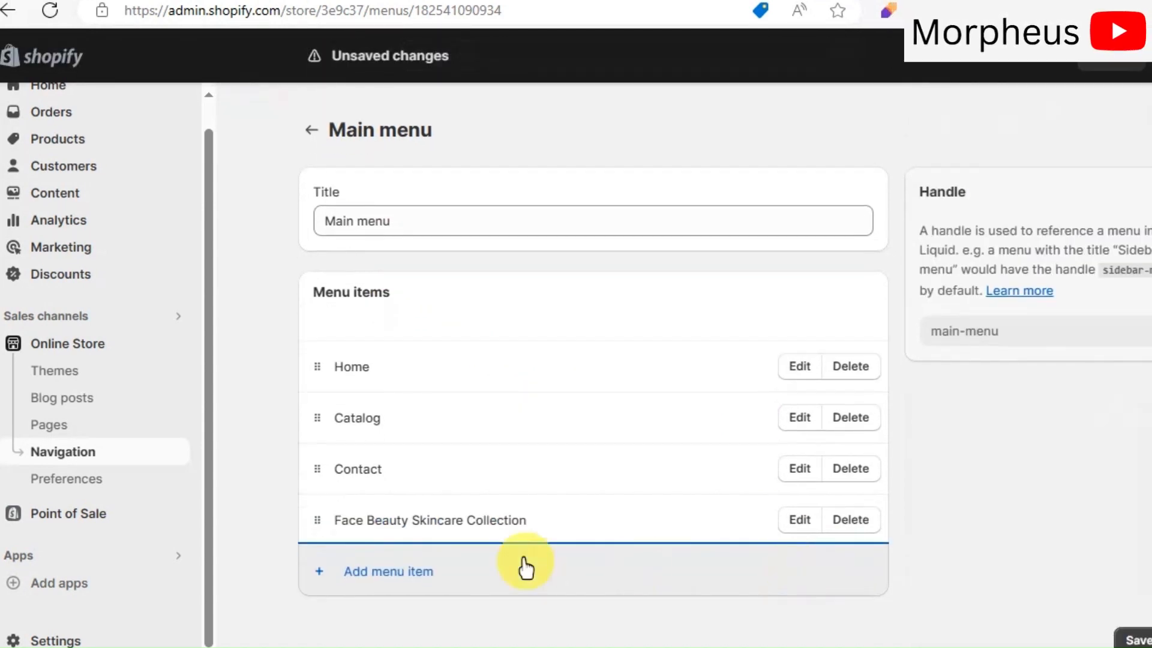
- Add a main menu item linked to the Acne Patches Collection and save the menu
click(524, 559)
click(1065, 227)
click(1020, 347)
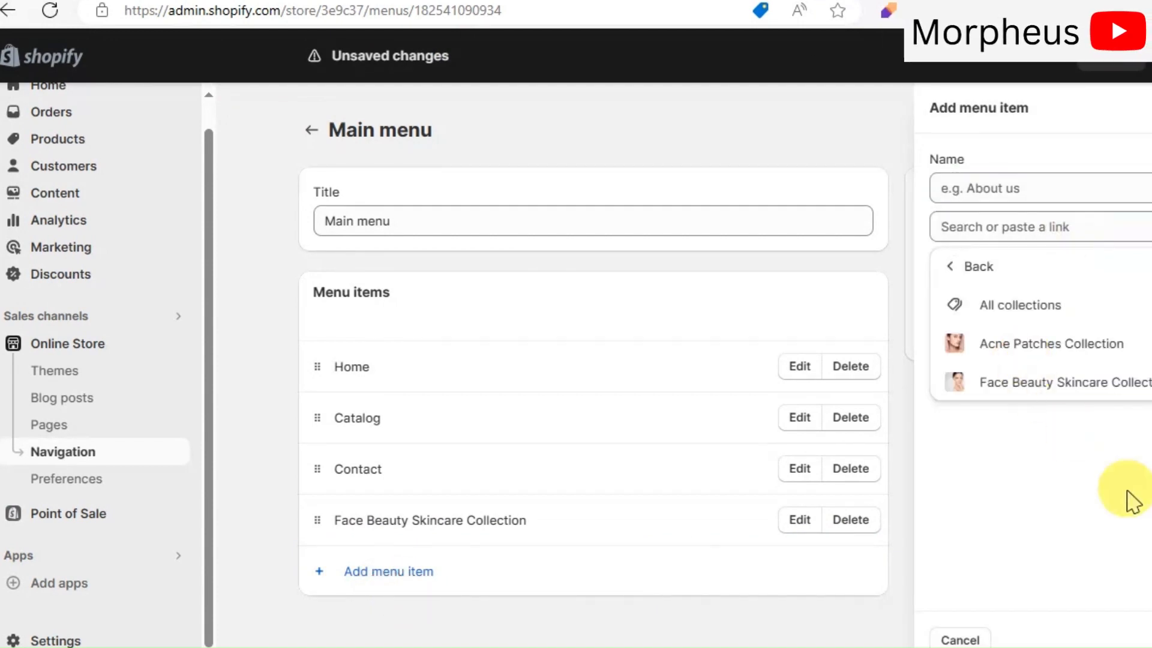
click(1071, 355)
click(1149, 640)
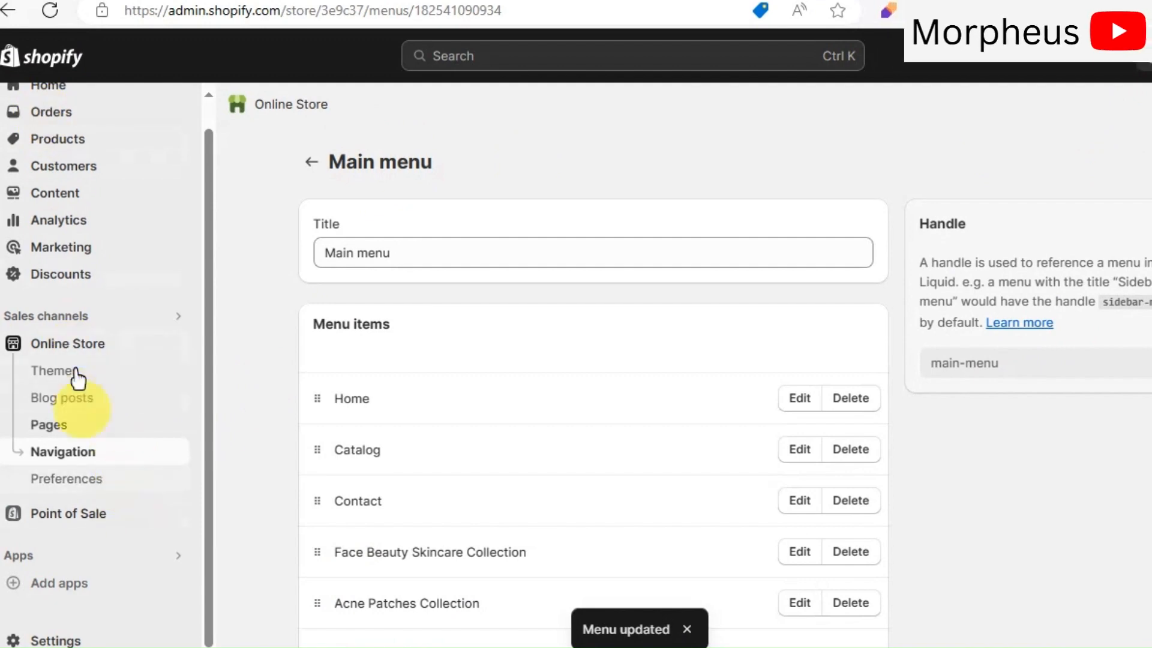
- Open the current Refresh theme's editor and expand the header menu in the preview to check its items
click(76, 372)
scroll(1111, 514, down, 7)
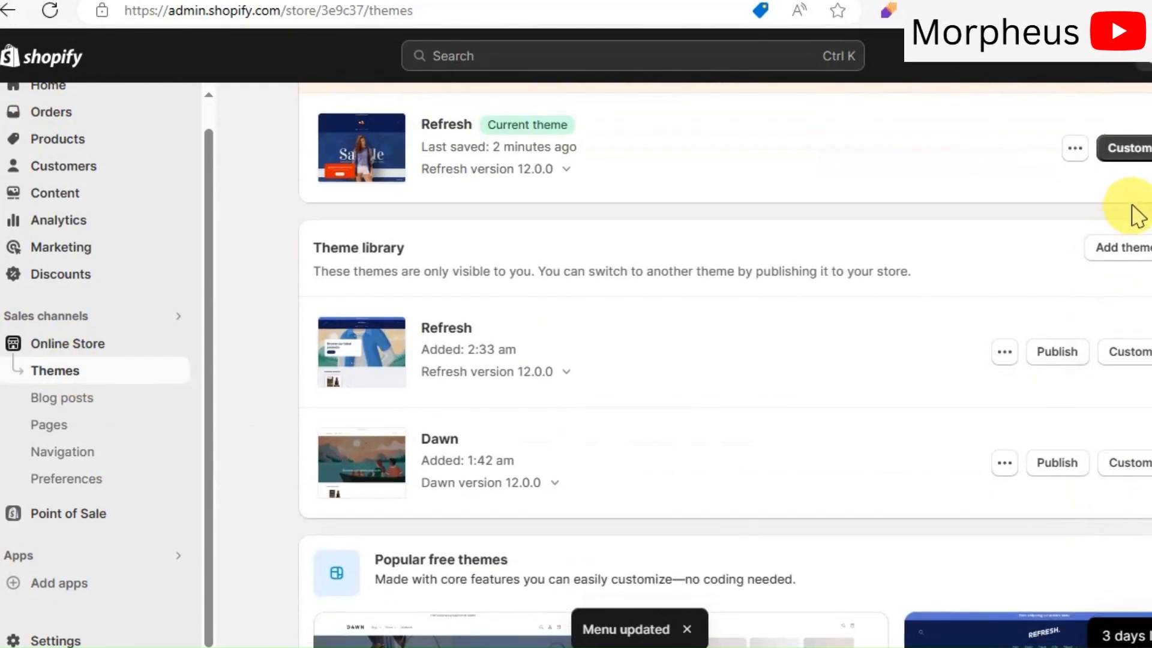
click(1130, 153)
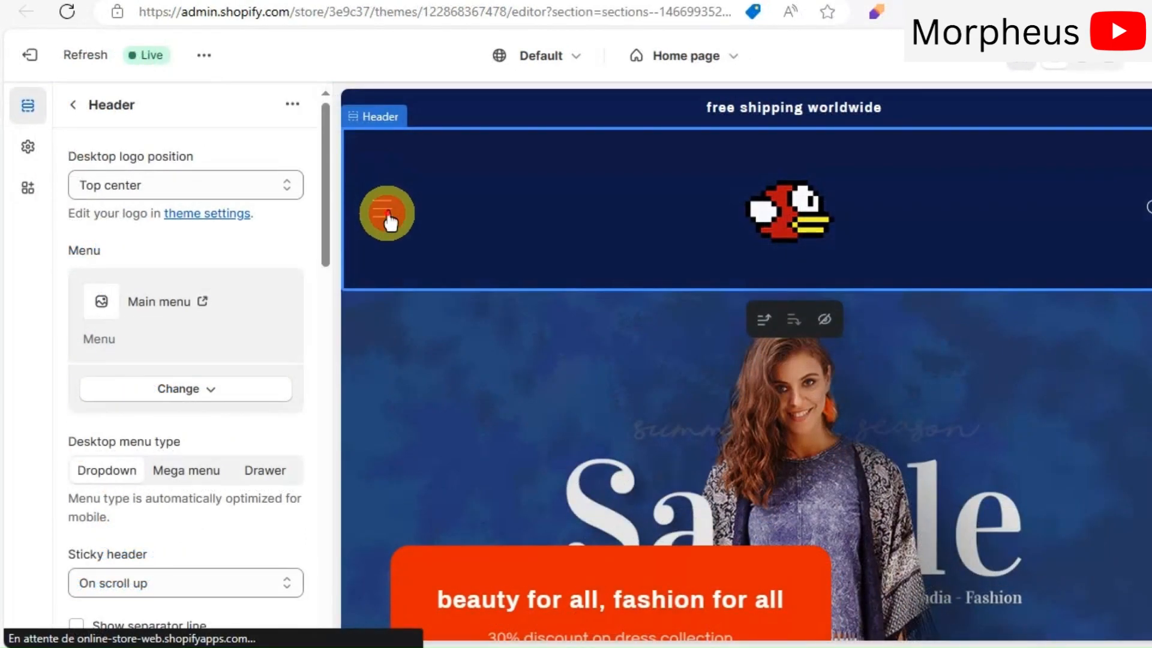
click(387, 214)
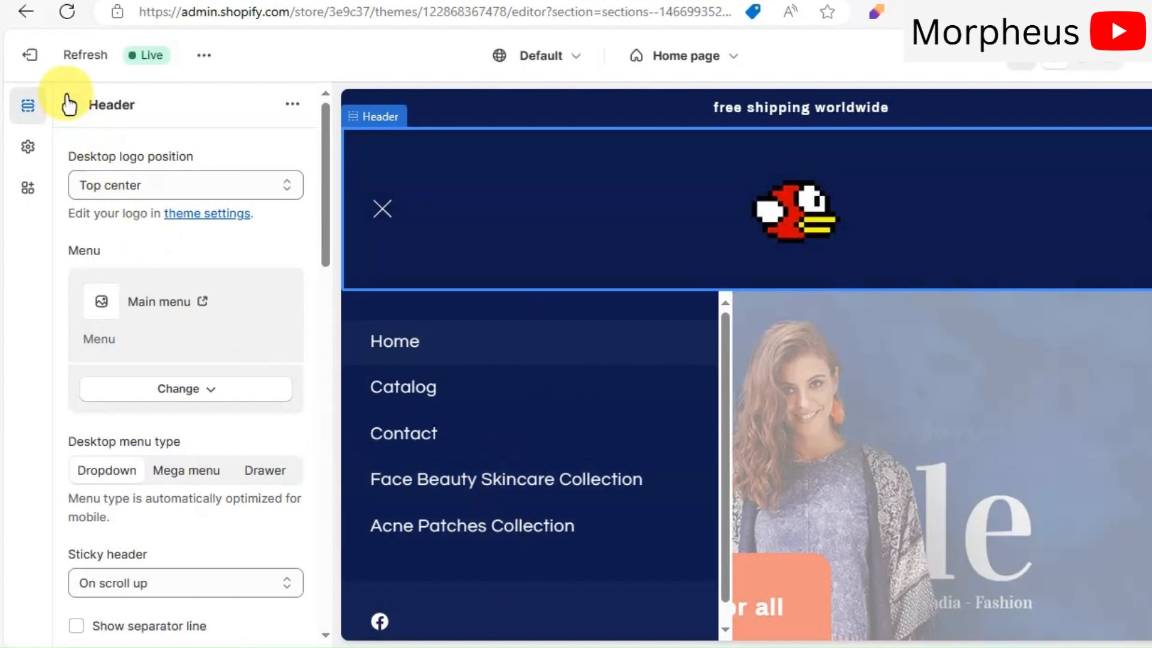
- Open the theme settings and set the favicon to the bird image 42a23b5dc16ad9b from the store library
click(76, 111)
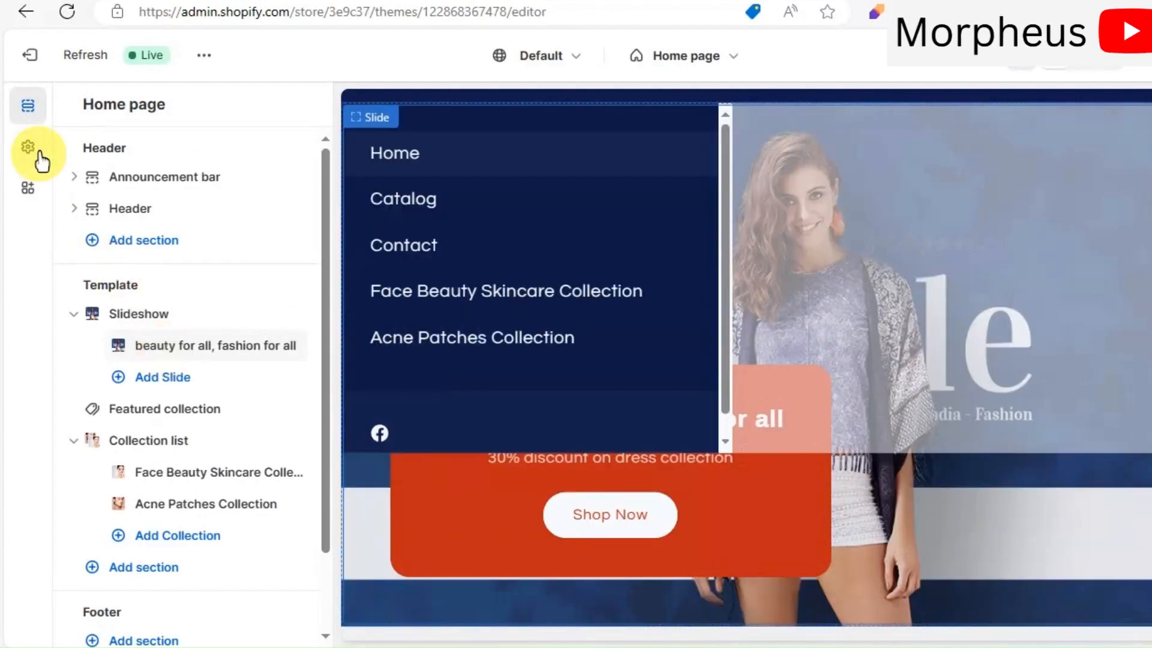
click(37, 154)
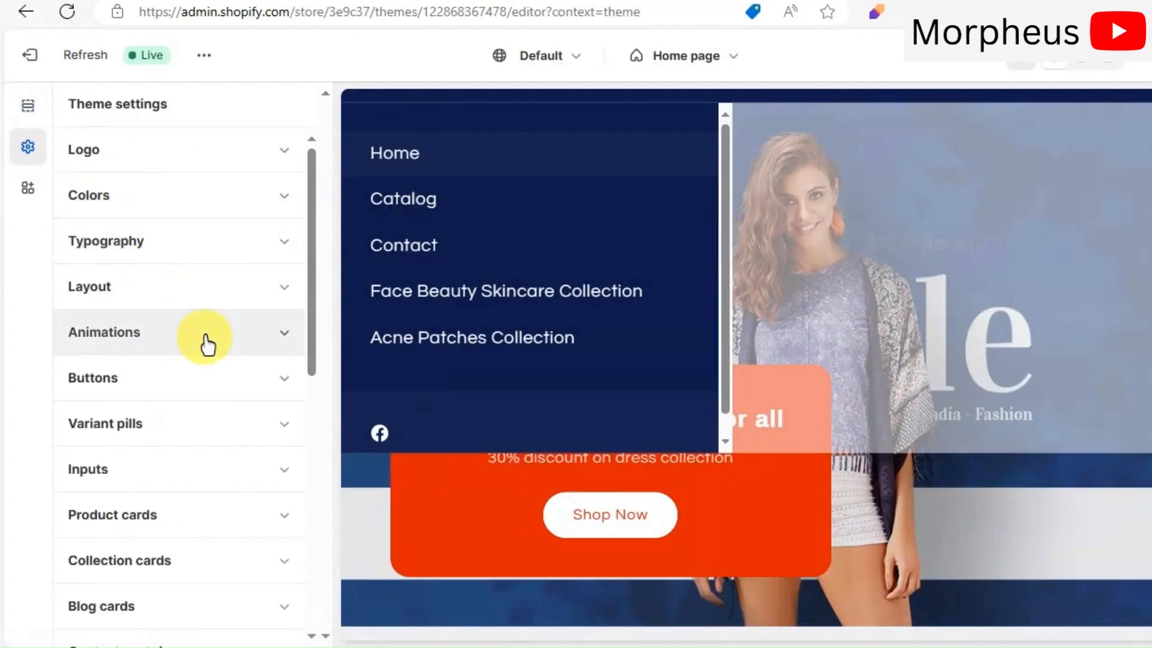
scroll(210, 332, down, 10)
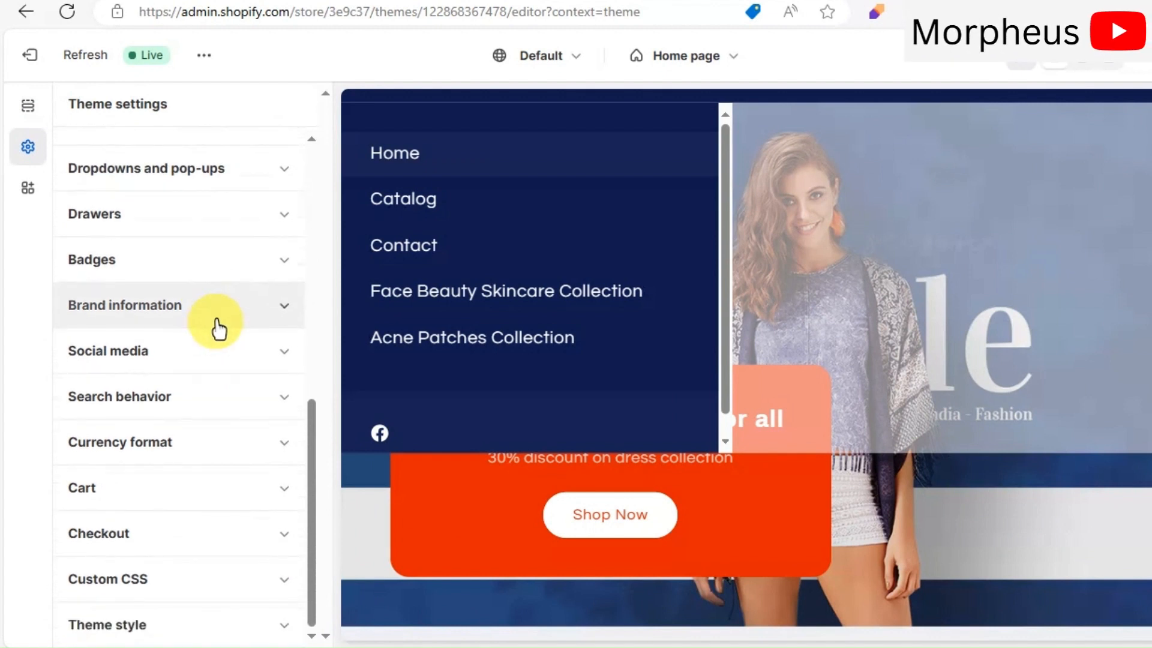
scroll(216, 330, up, 8)
scroll(222, 327, up, 3)
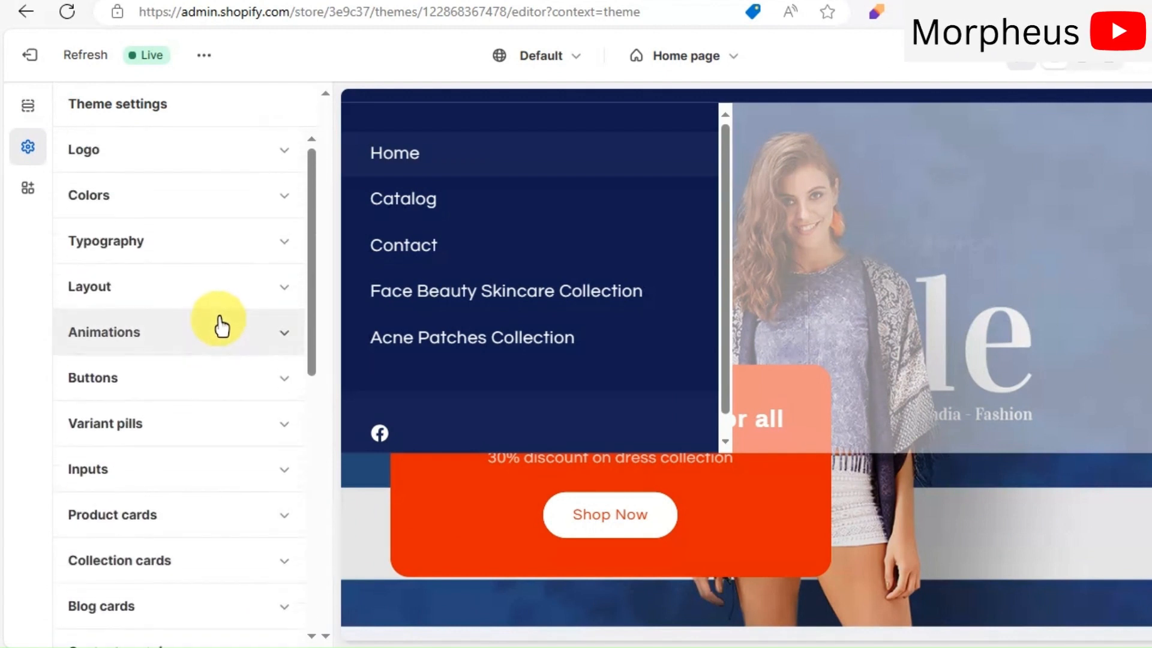
click(169, 161)
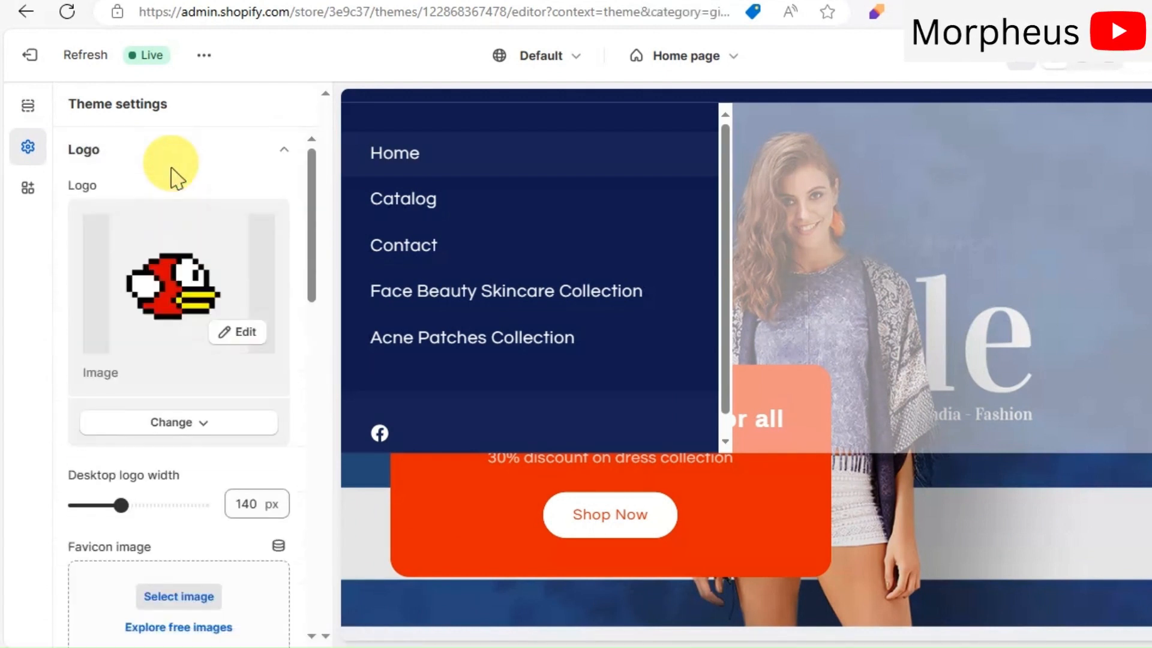
scroll(180, 210, down, 2)
scroll(188, 243, down, 2)
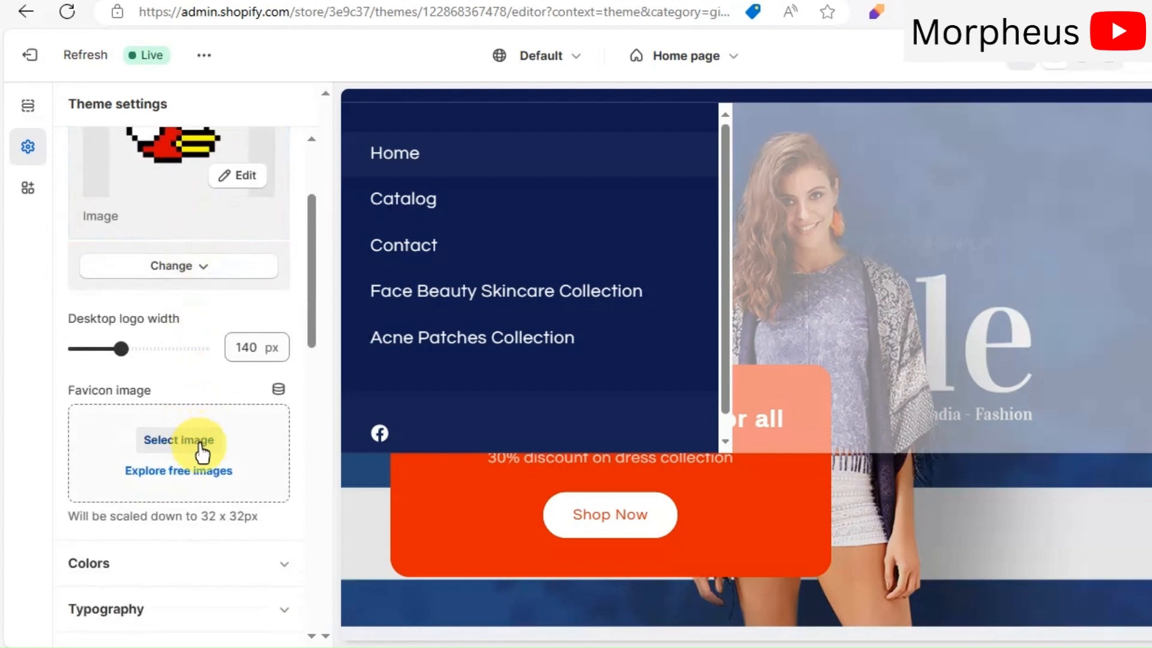
scroll(204, 450, down, 2)
click(188, 362)
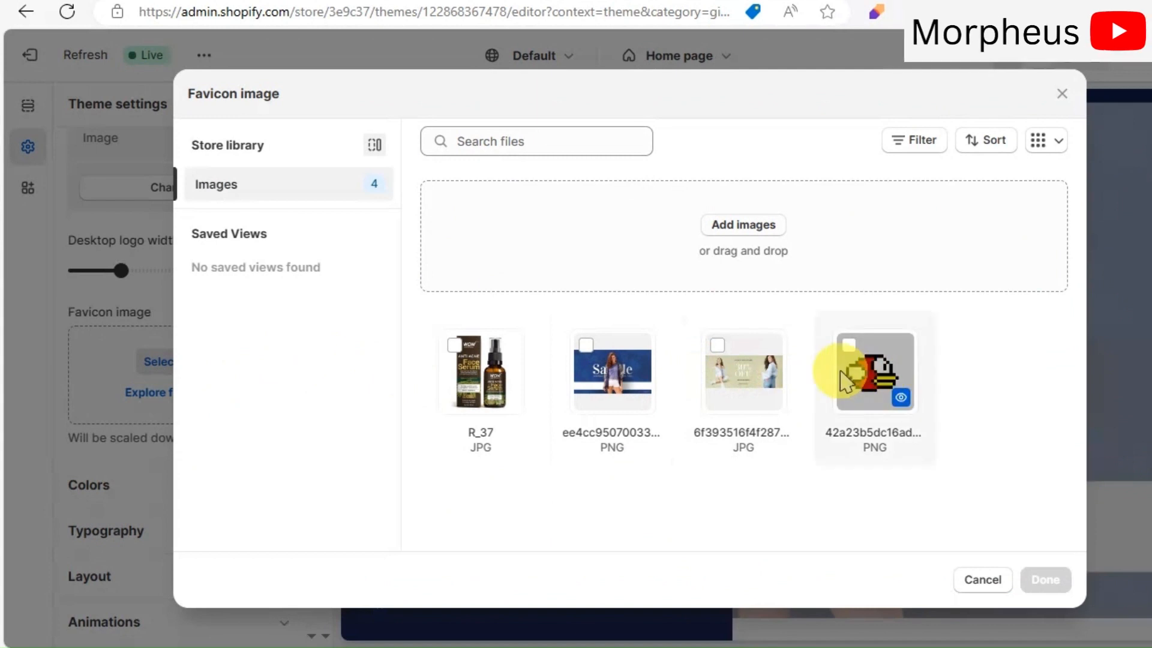
click(867, 355)
click(1046, 579)
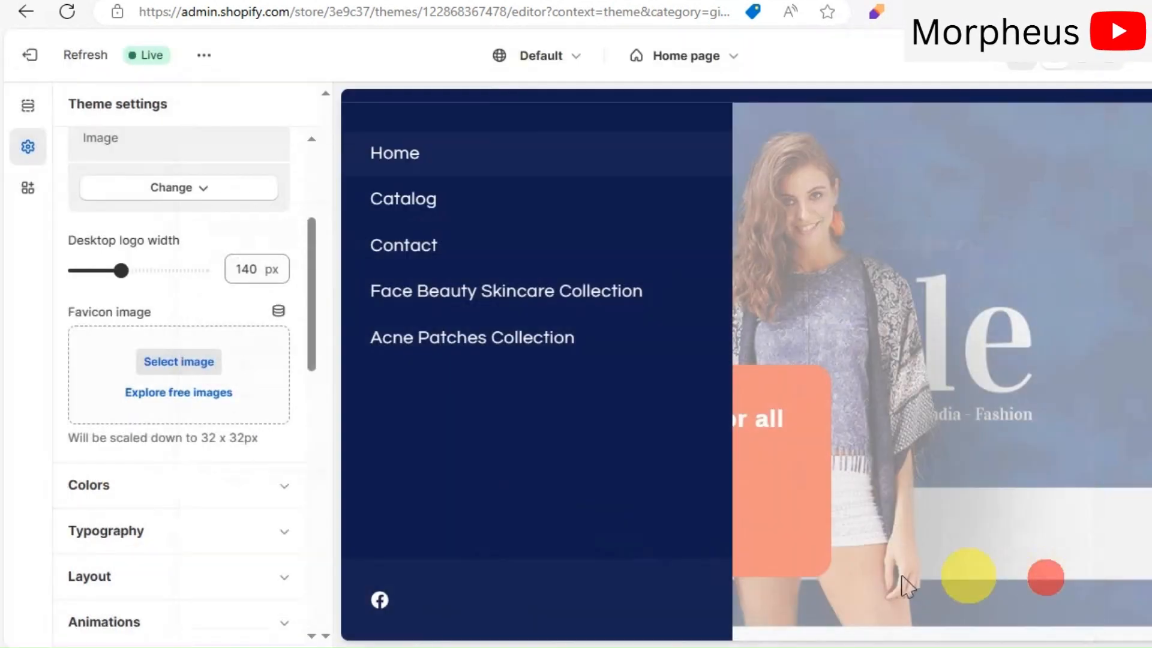
scroll(237, 513, down, 3)
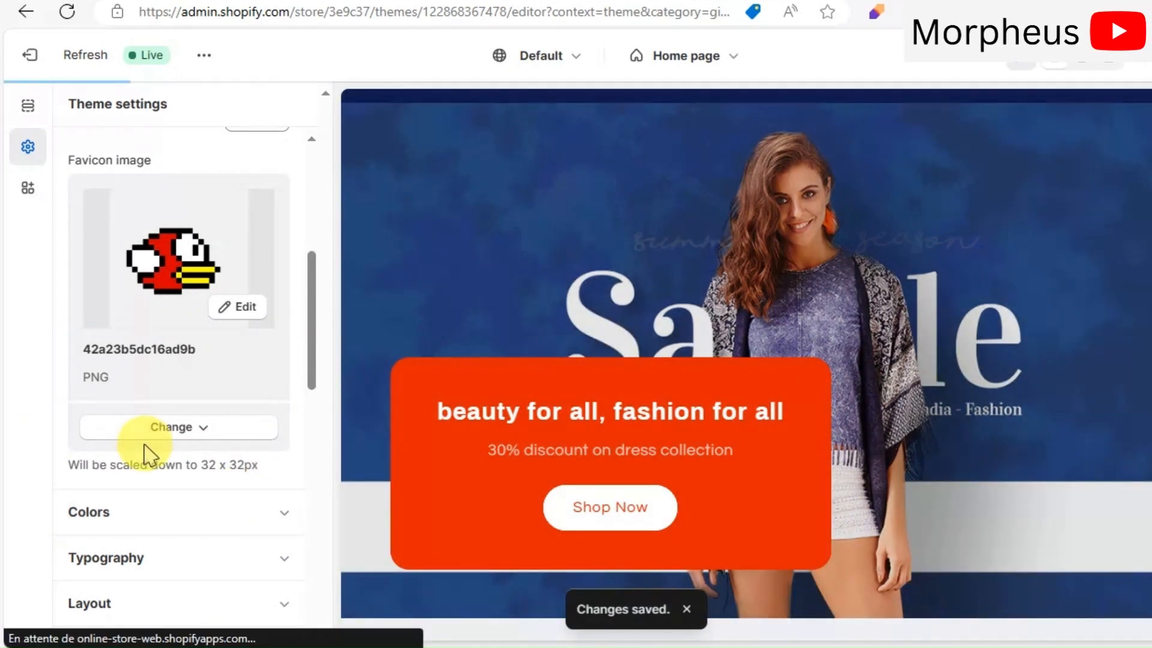
- Examine the theme's color schemes, the fonts offered for headings, and the remaining theme settings categories
scroll(152, 454, down, 2)
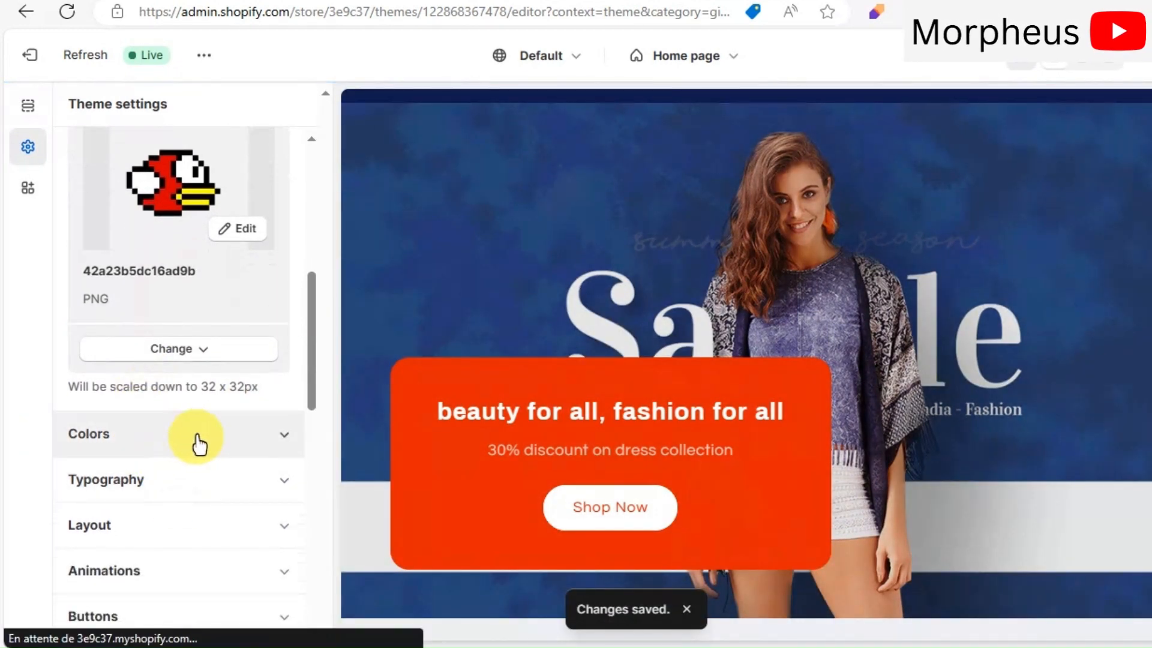
scroll(198, 444, down, 8)
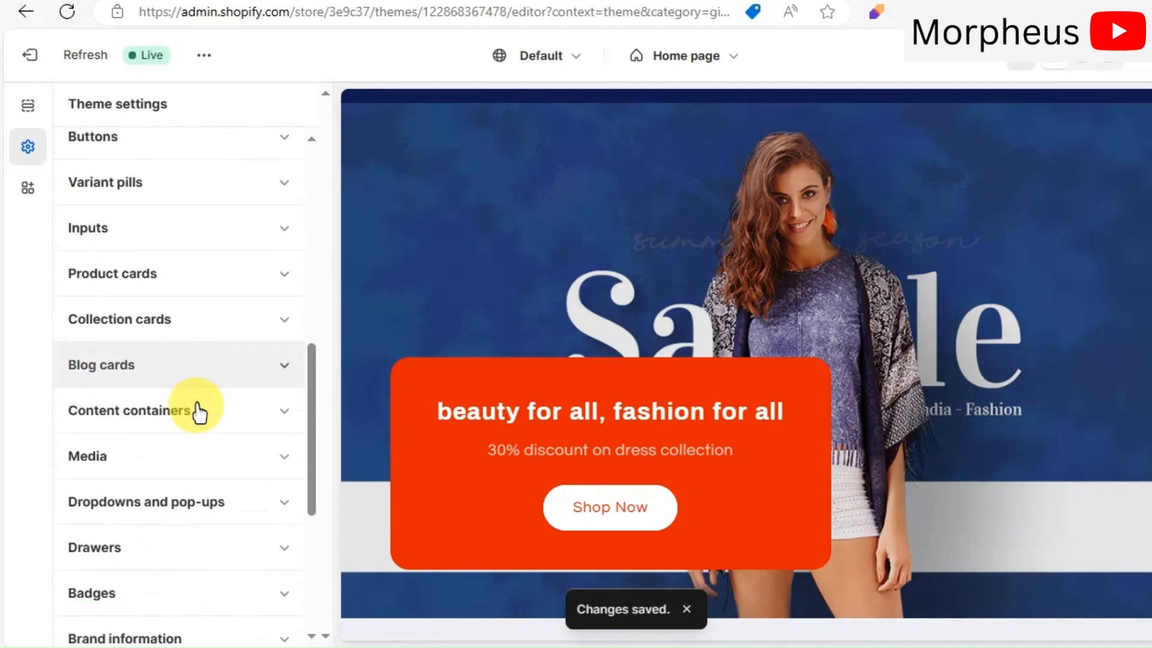
scroll(198, 411, up, 12)
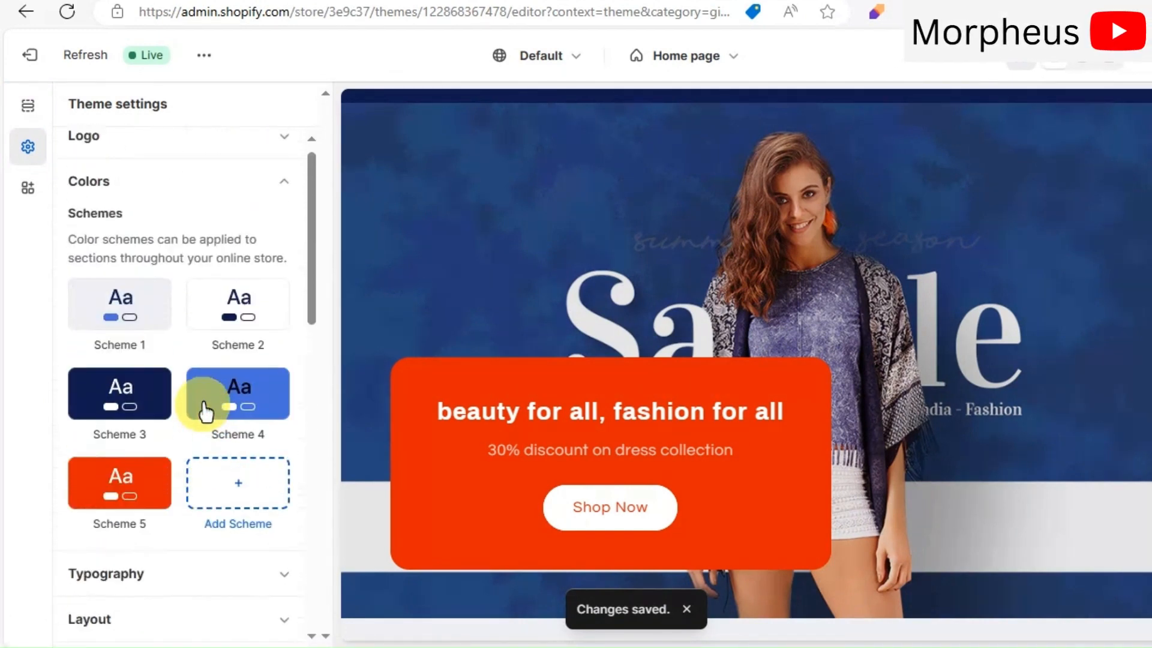
scroll(131, 373, down, 3)
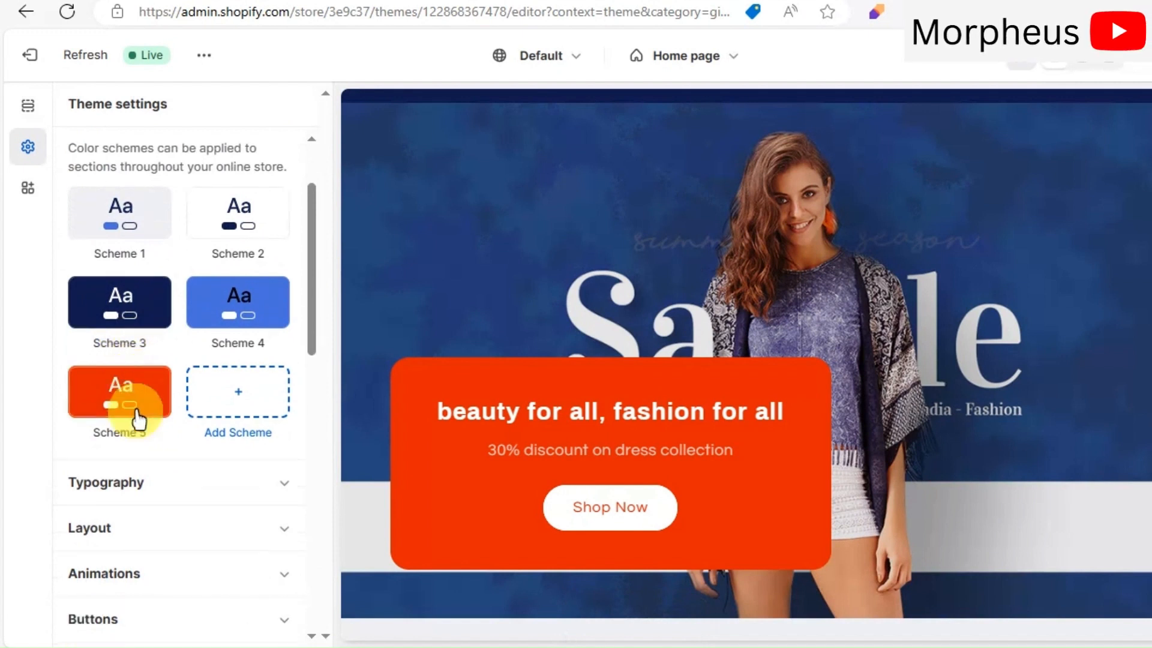
click(155, 438)
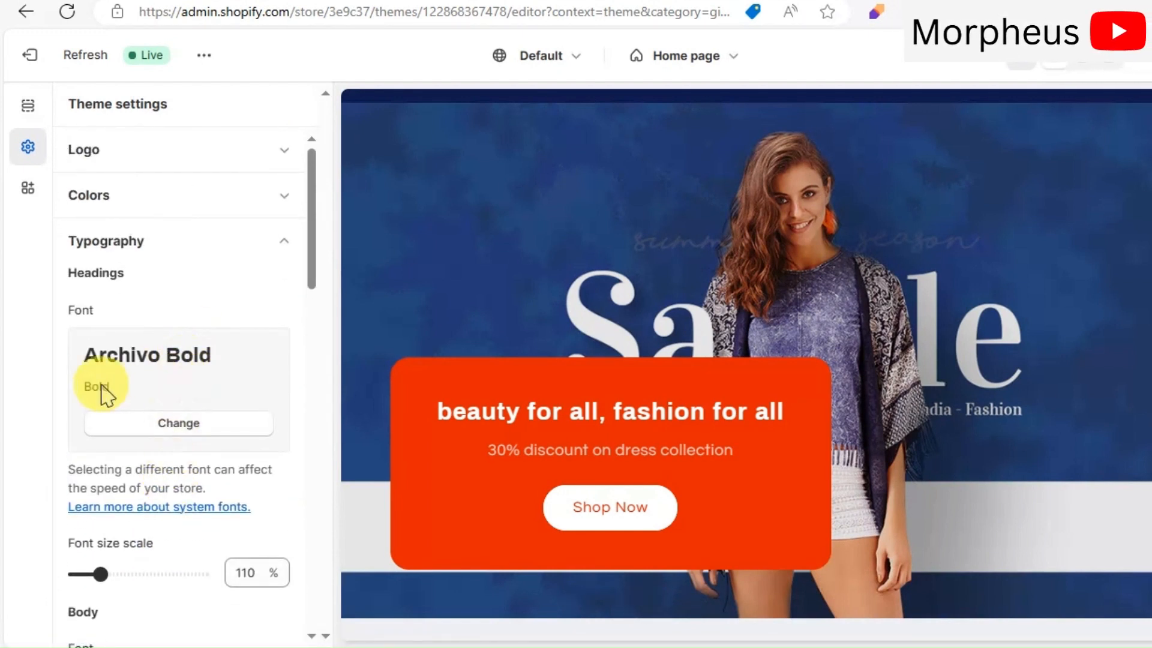
click(184, 424)
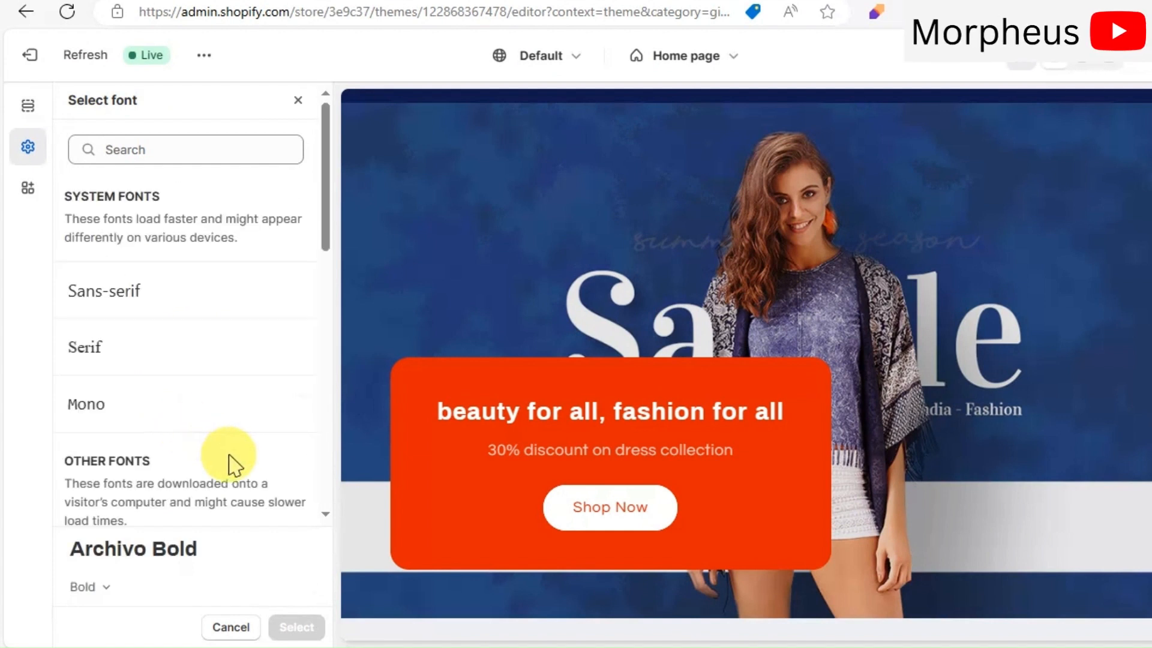
scroll(201, 437, down, 12)
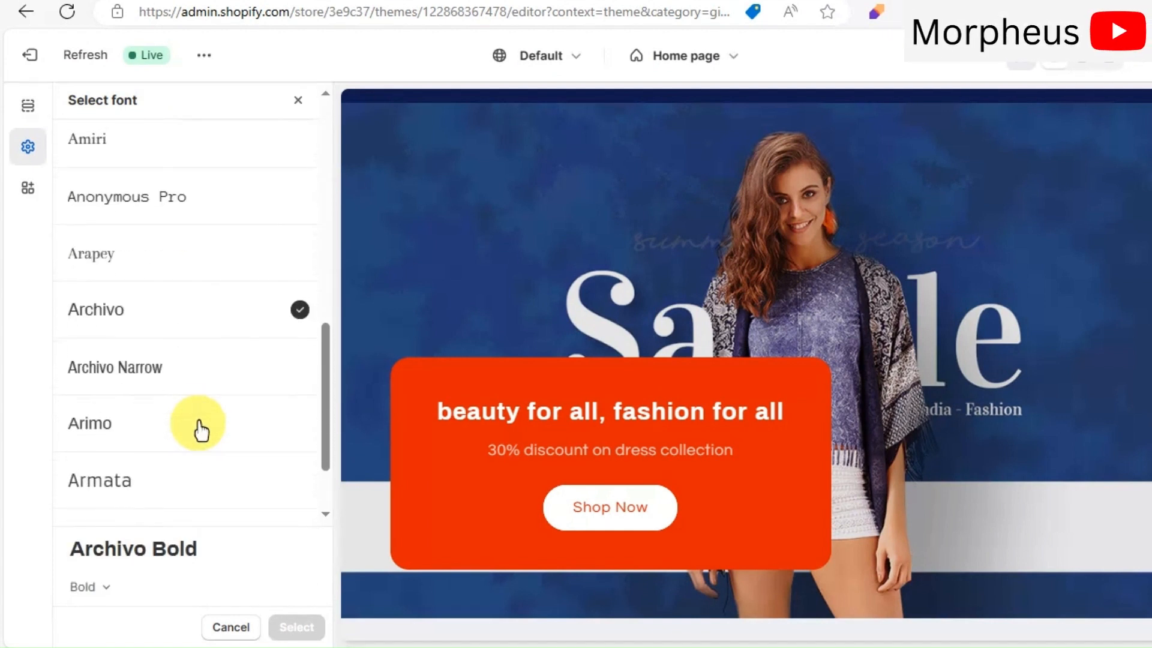
scroll(201, 429, down, 2)
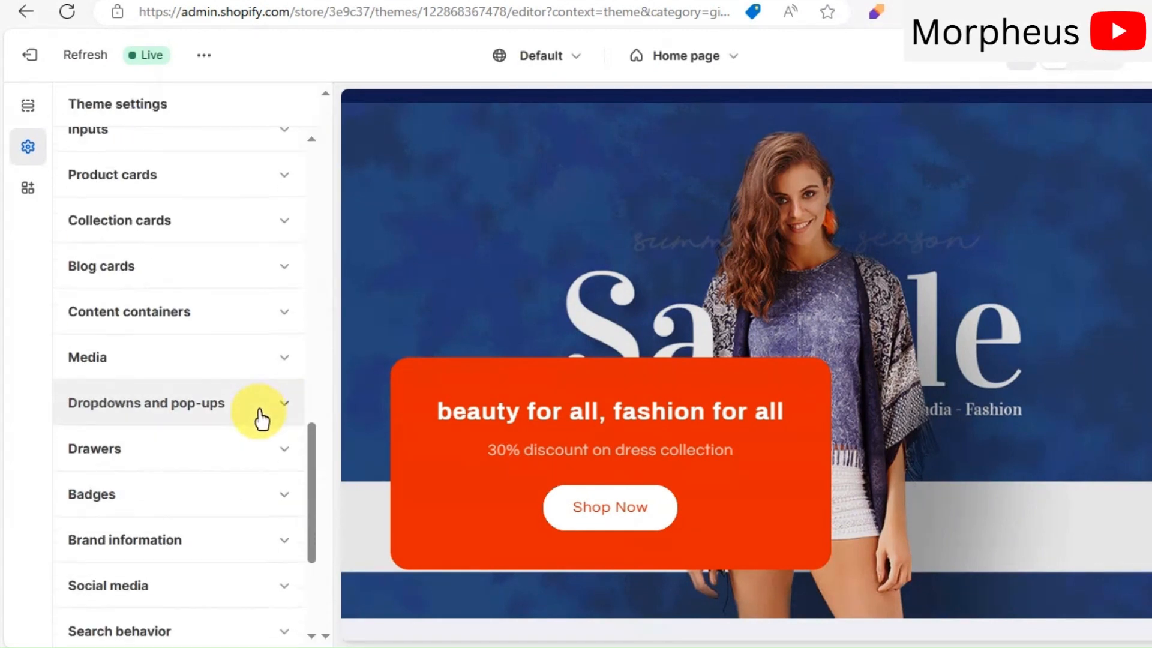
scroll(258, 416, up, 4)
scroll(246, 420, down, 2)
scroll(238, 422, down, 5)
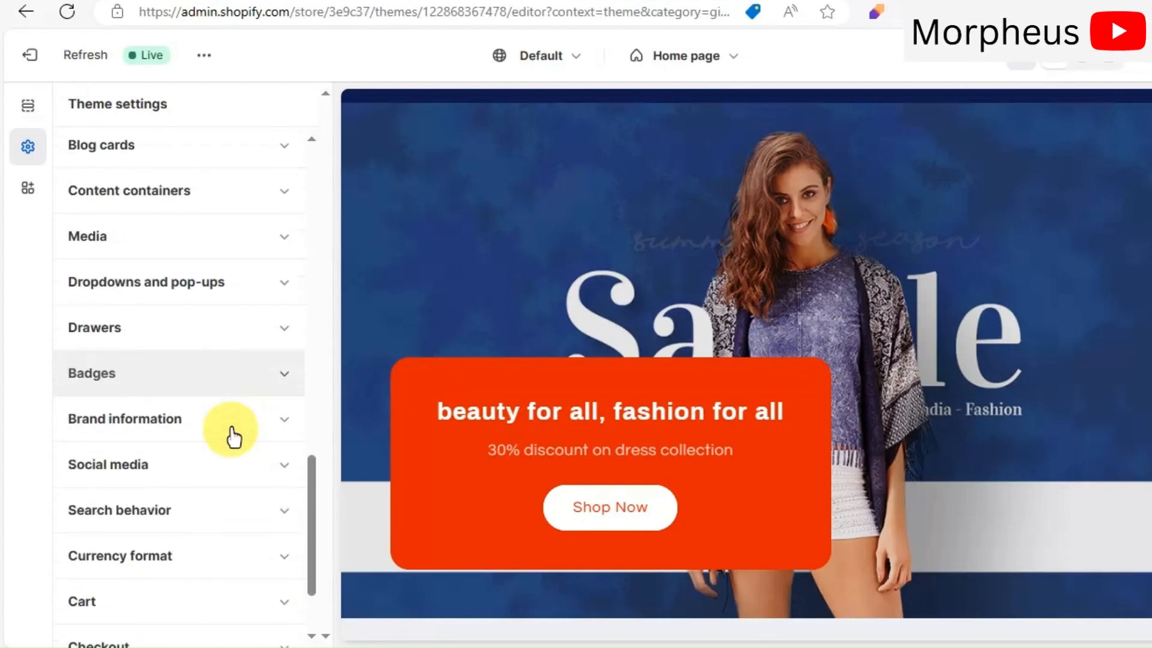
- Set the checkout's custom logo to the bird image 42a23b5dc16ad9b from the store library
click(210, 534)
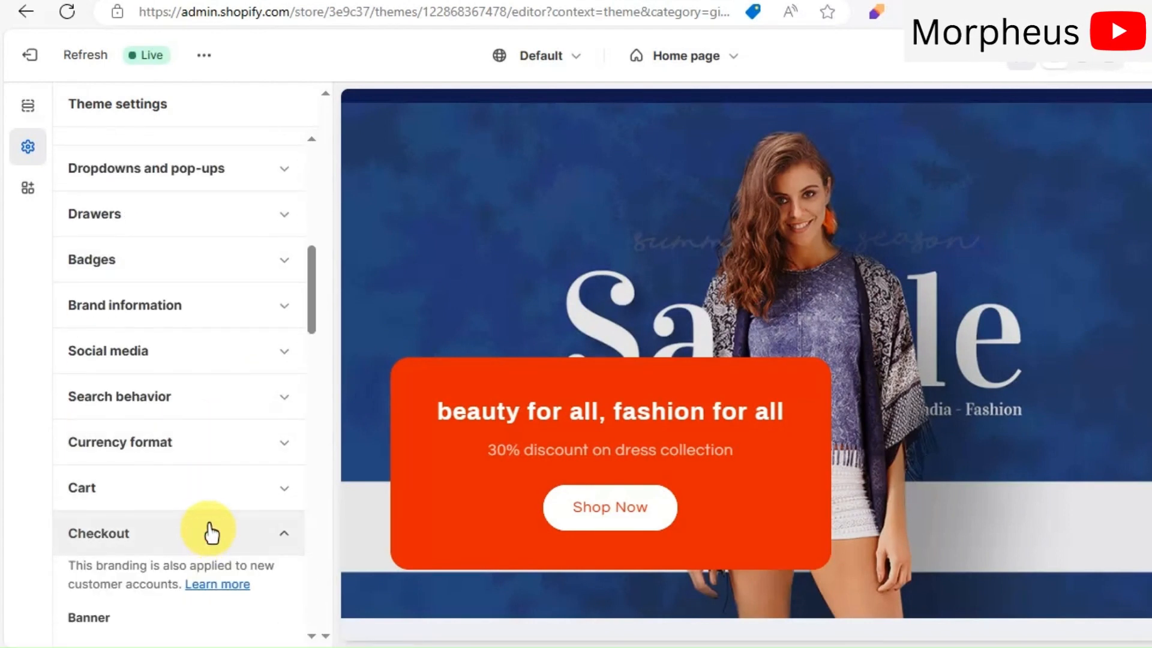
scroll(207, 520, down, 4)
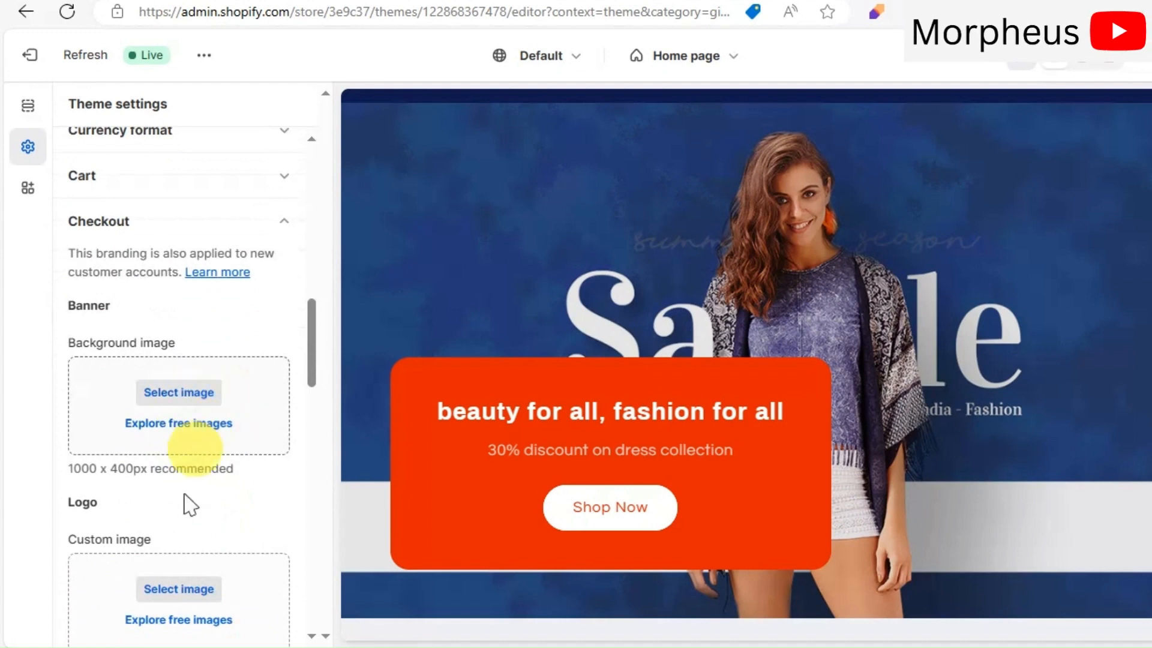
scroll(198, 474, down, 3)
click(196, 434)
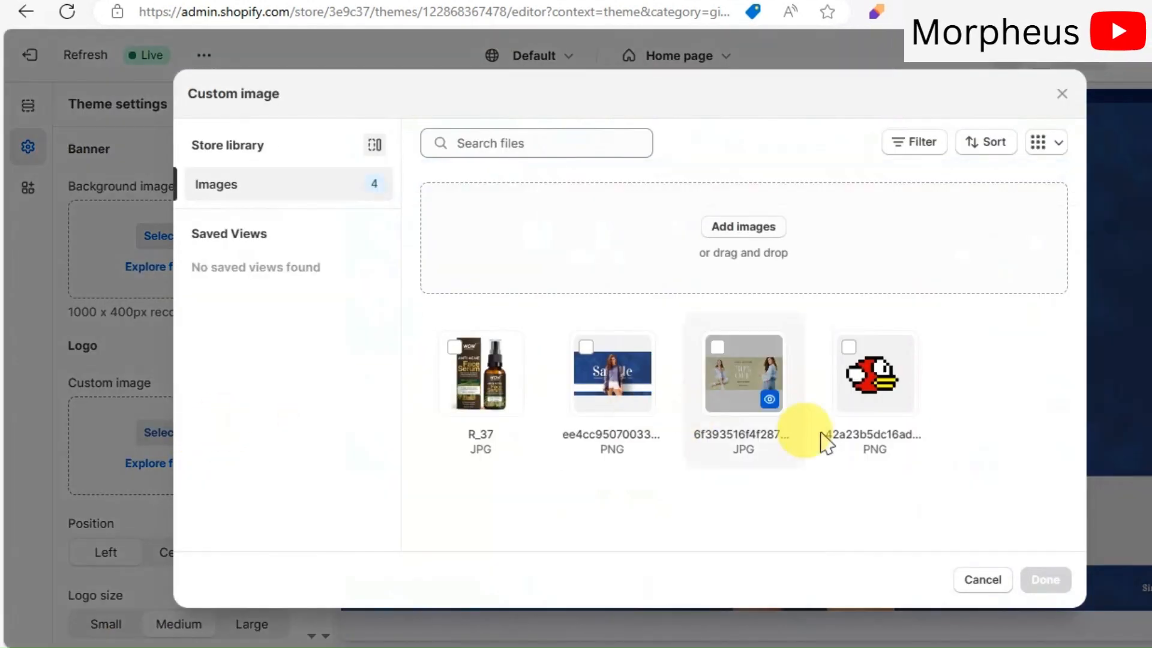
click(848, 347)
click(1041, 580)
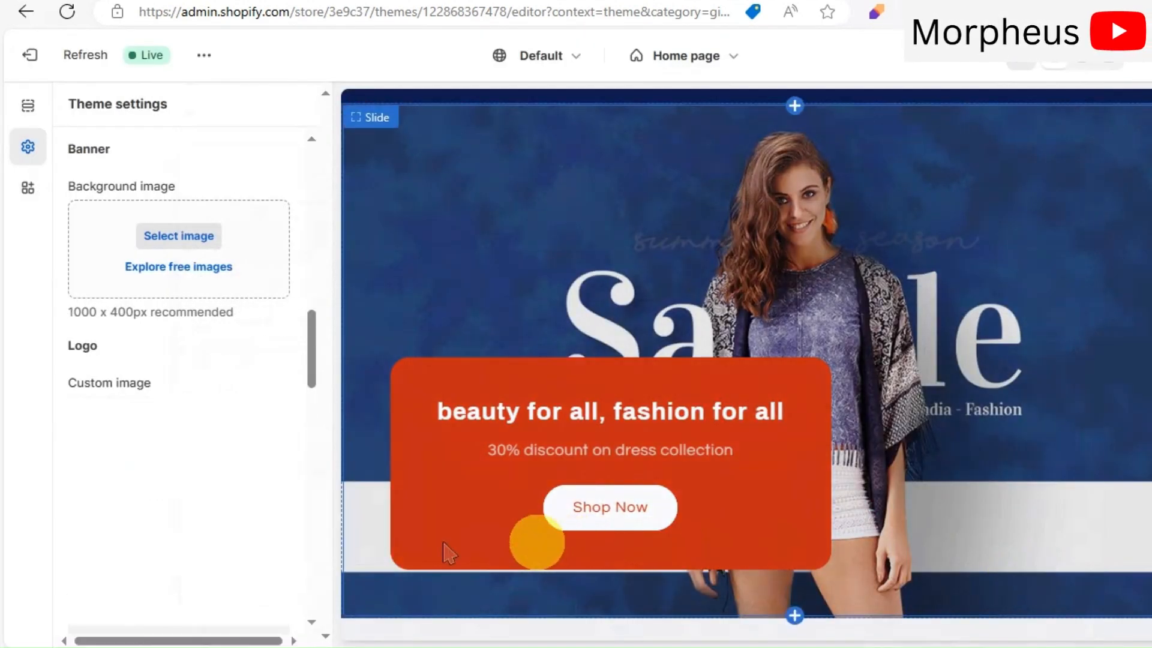
- Set the checkout banner's background to the blue Sale image ee4cc950700333.58d7586f2d6e8
click(183, 237)
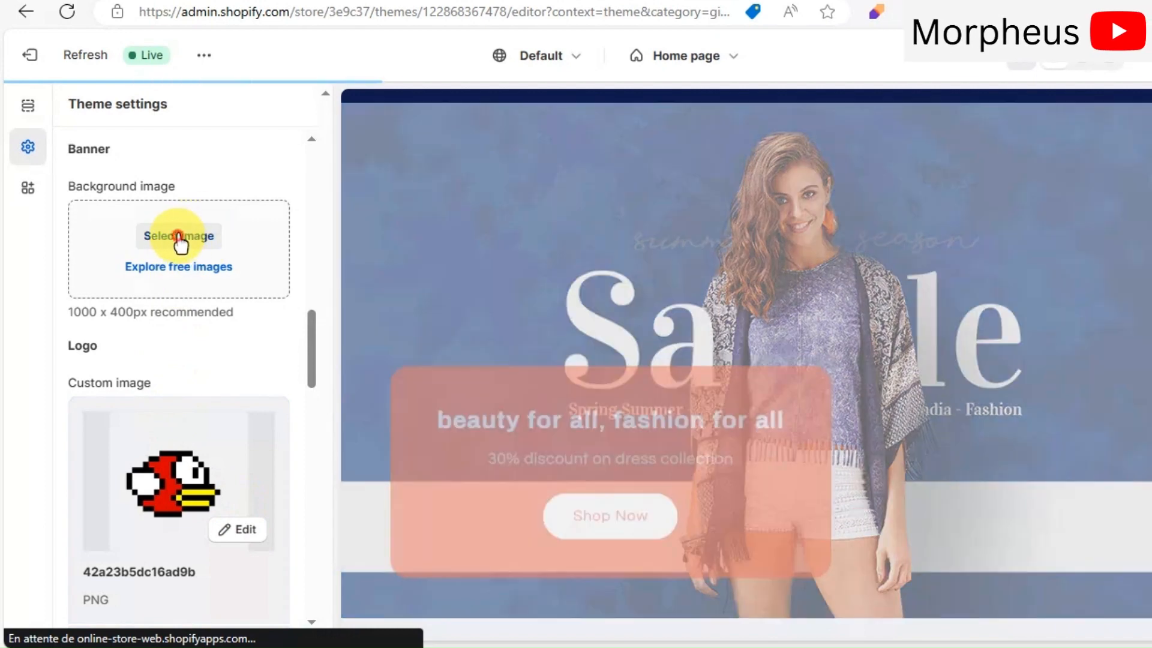
click(587, 349)
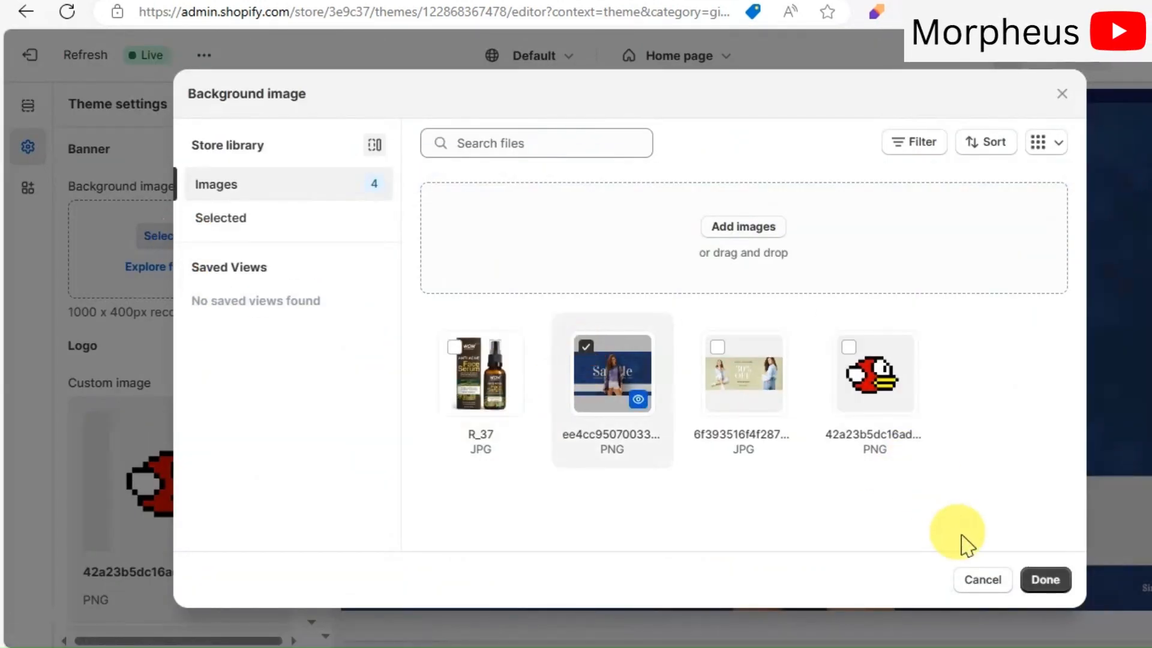
click(1032, 579)
scroll(227, 479, down, 1)
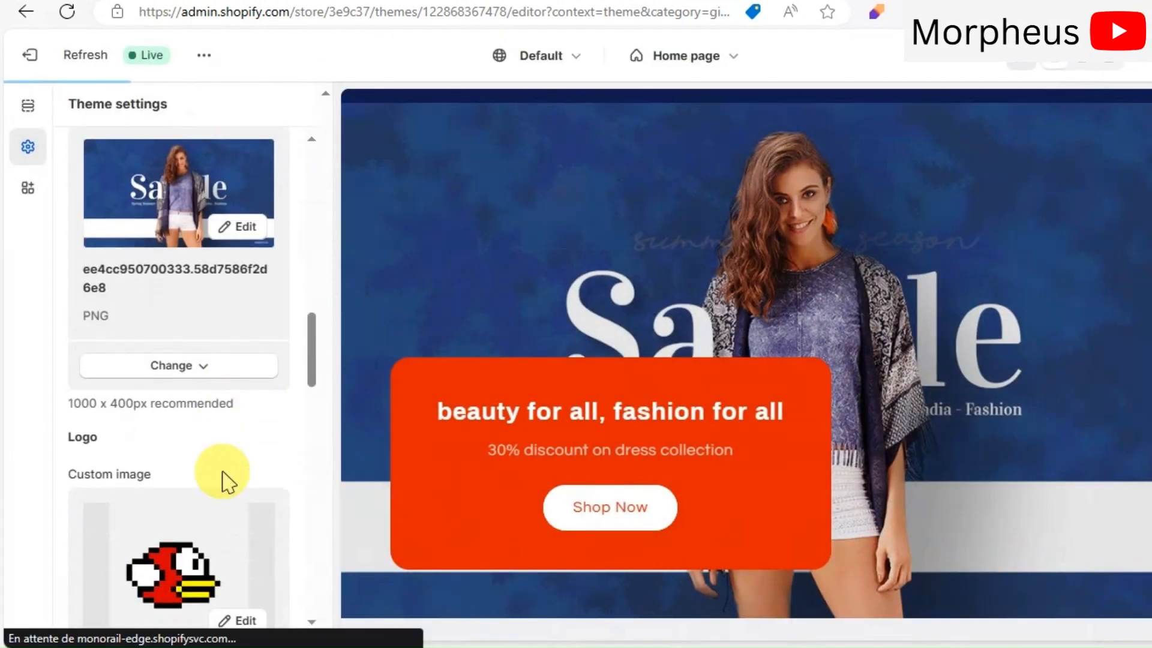
- Use the blue Sale image ee4cc950700333.58d7586f2d6e8 as the background of the checkout's main content area
scroll(162, 465, down, 8)
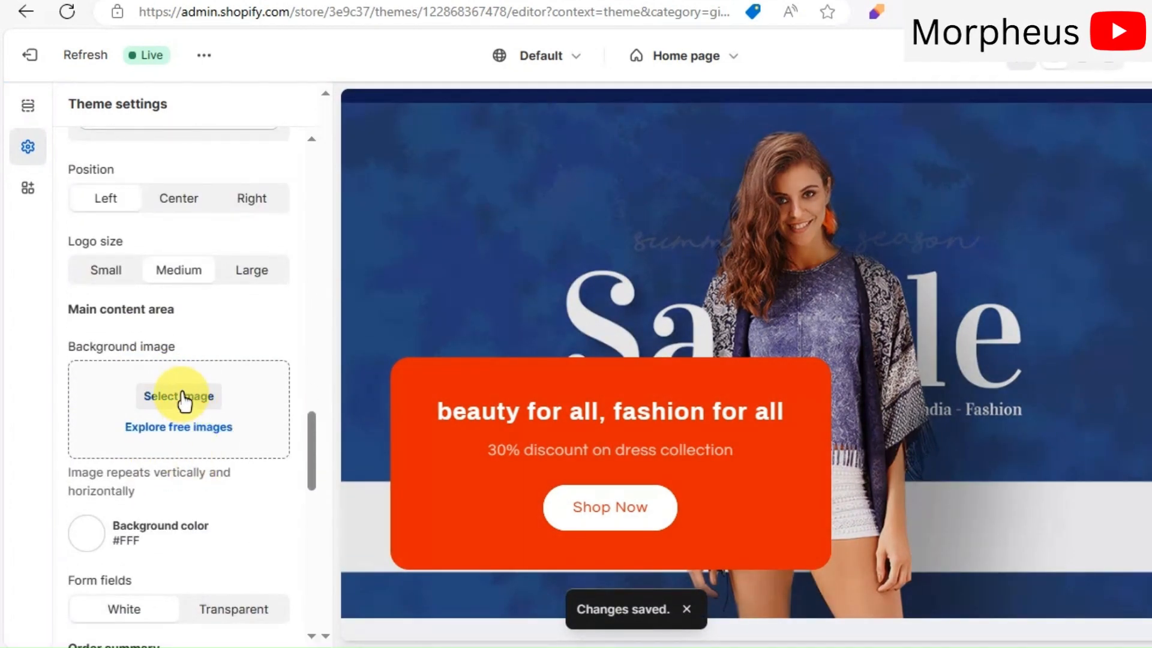
click(185, 399)
click(585, 346)
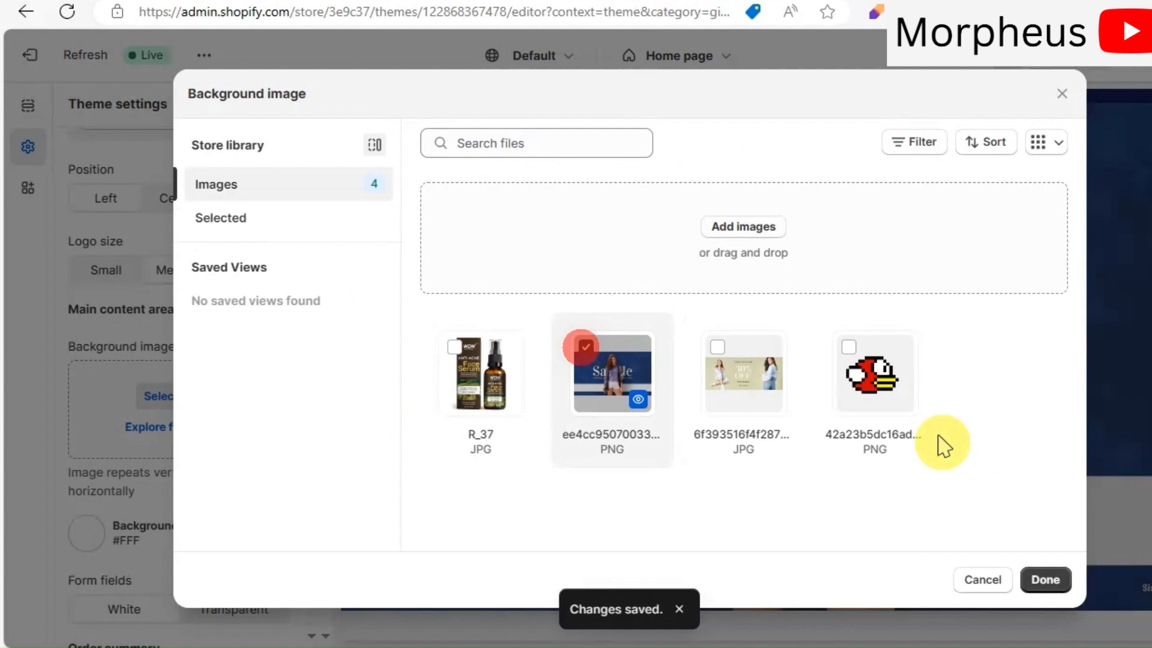
click(1047, 580)
scroll(102, 411, down, 1)
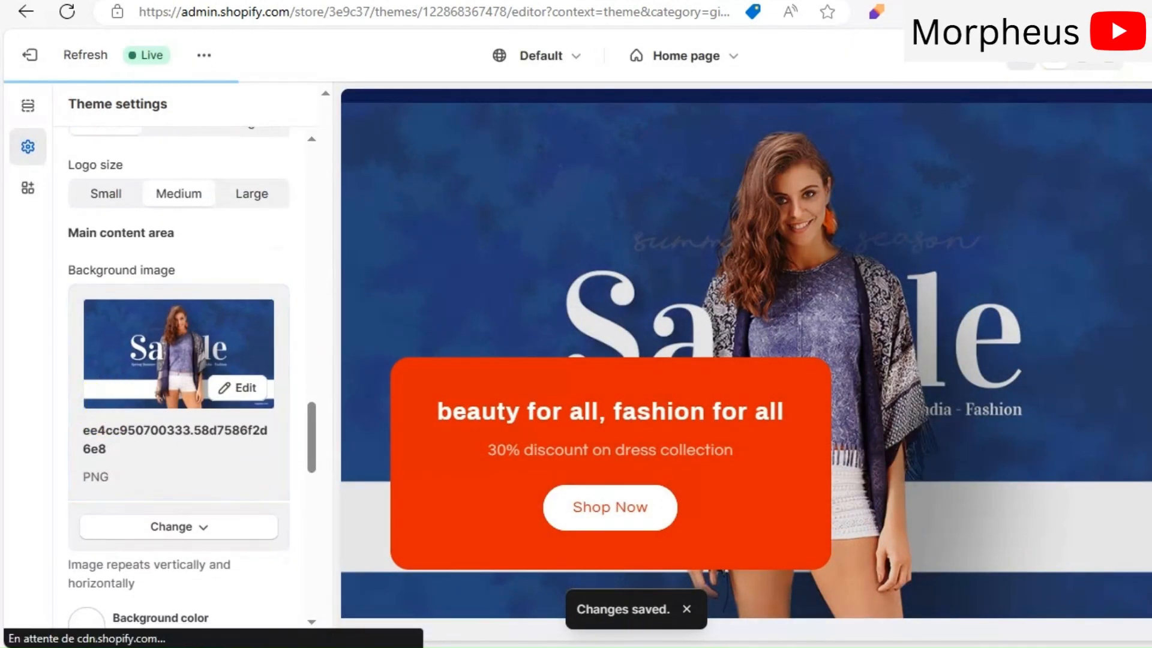
- Use the blue Sale image ee4cc950700333.58d7586f2d6e8 as the background of the checkout's order summary
scroll(188, 430, down, 5)
scroll(214, 454, down, 1)
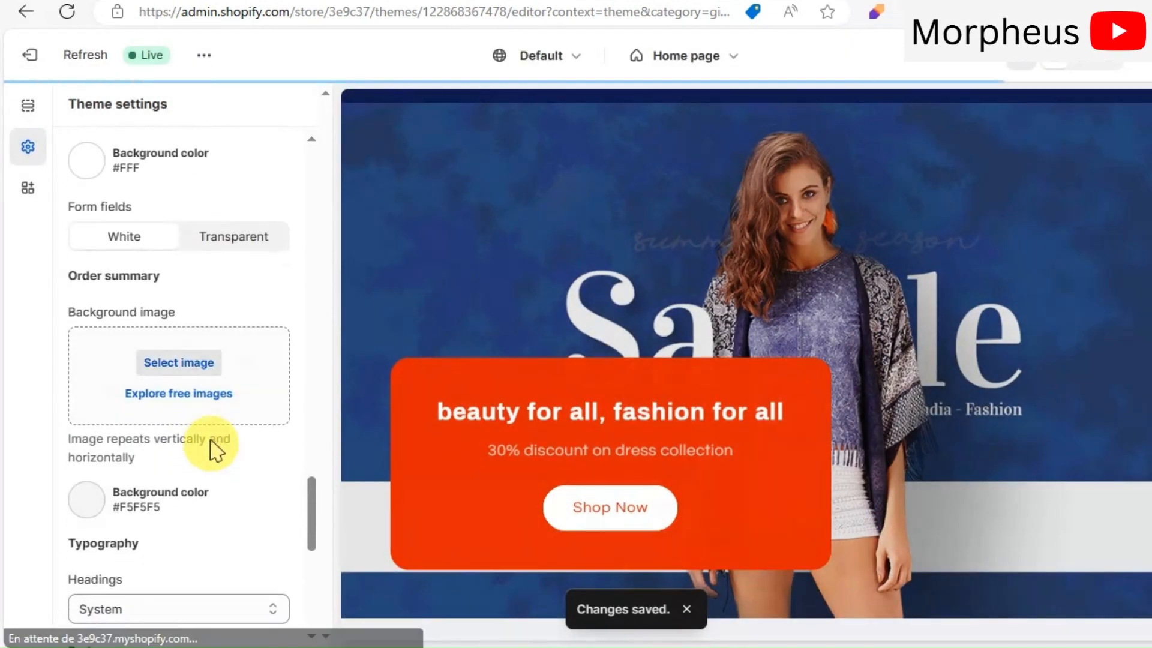
click(164, 364)
click(582, 351)
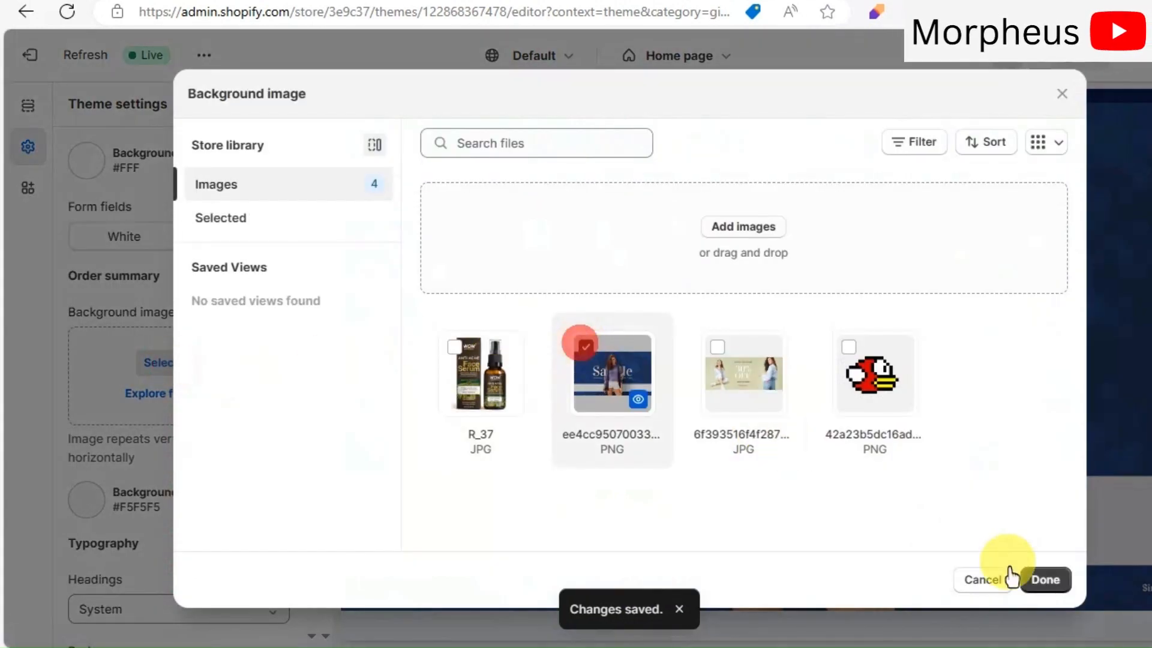
click(1033, 579)
scroll(201, 480, down, 1)
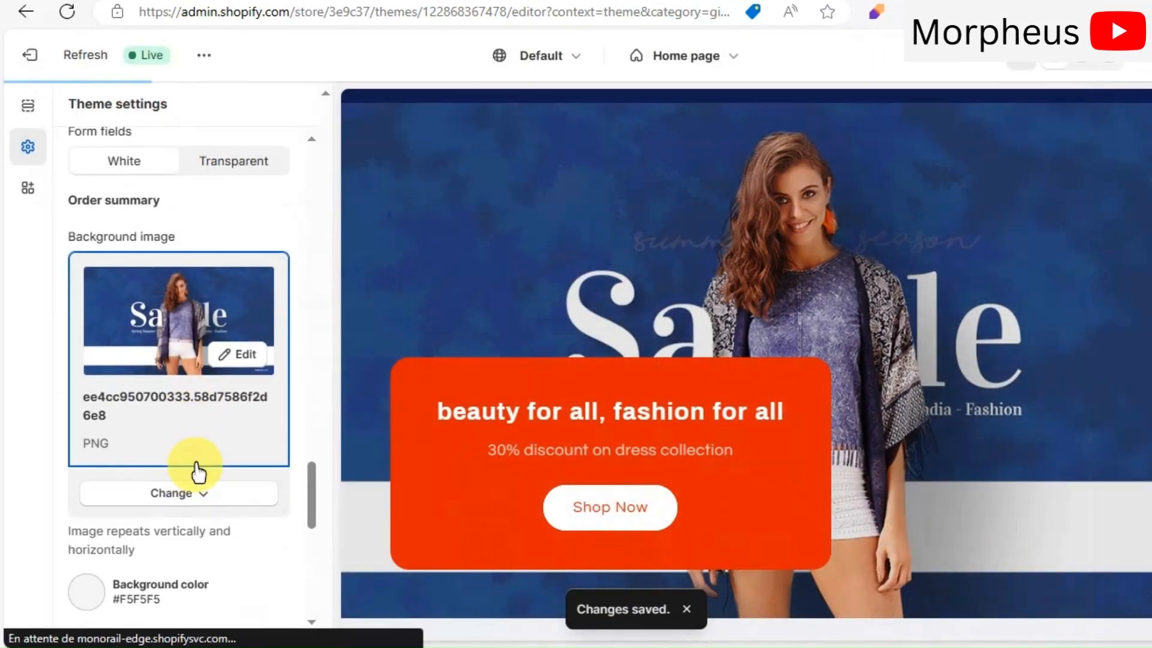
scroll(198, 471, down, 5)
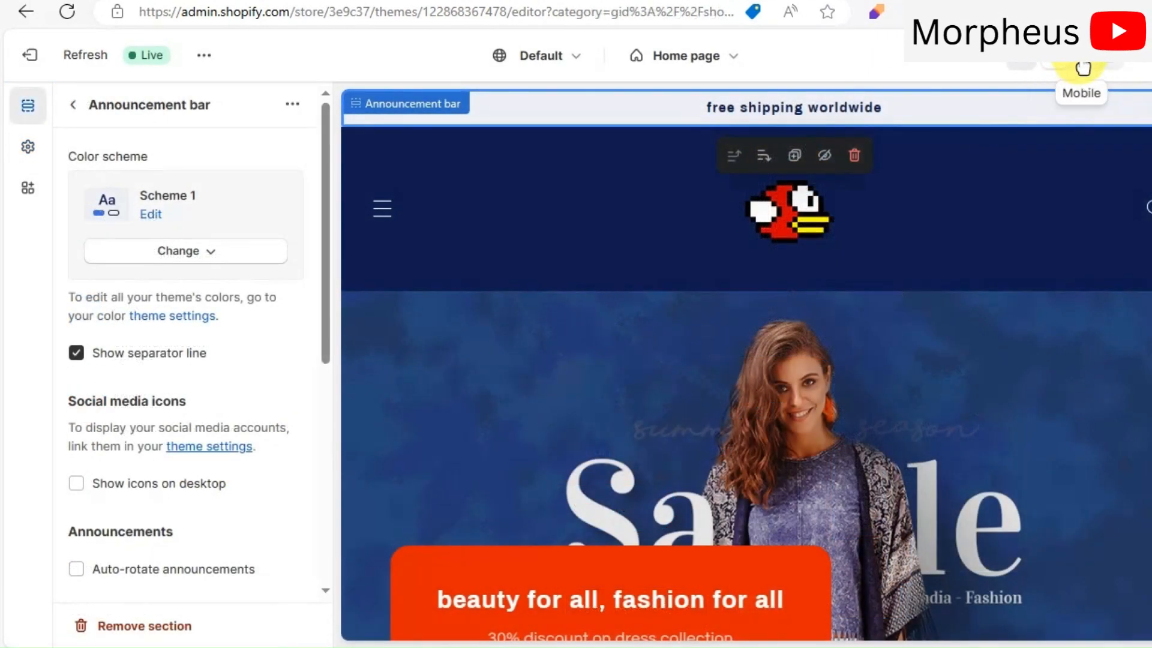
- Preview the home page in the mobile layout, examine its header and sections, and switch the preview to full screen
click(1084, 68)
scroll(918, 336, down, 3)
scroll(918, 336, up, 3)
scroll(901, 372, down, 5)
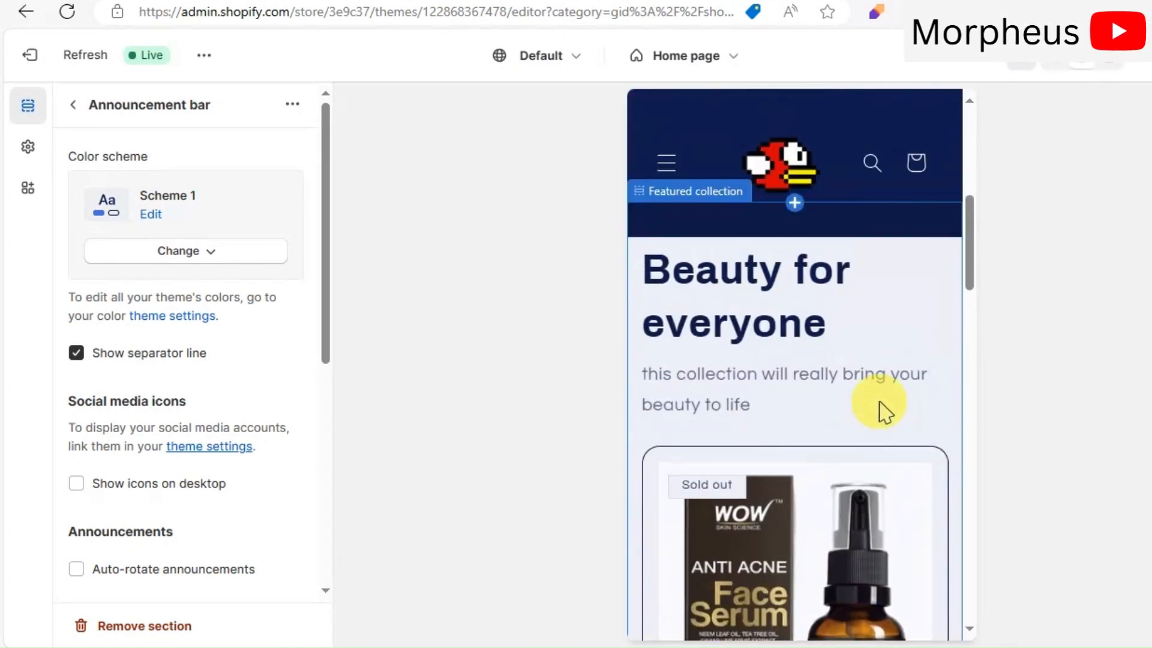
click(667, 163)
scroll(797, 418, down, 3)
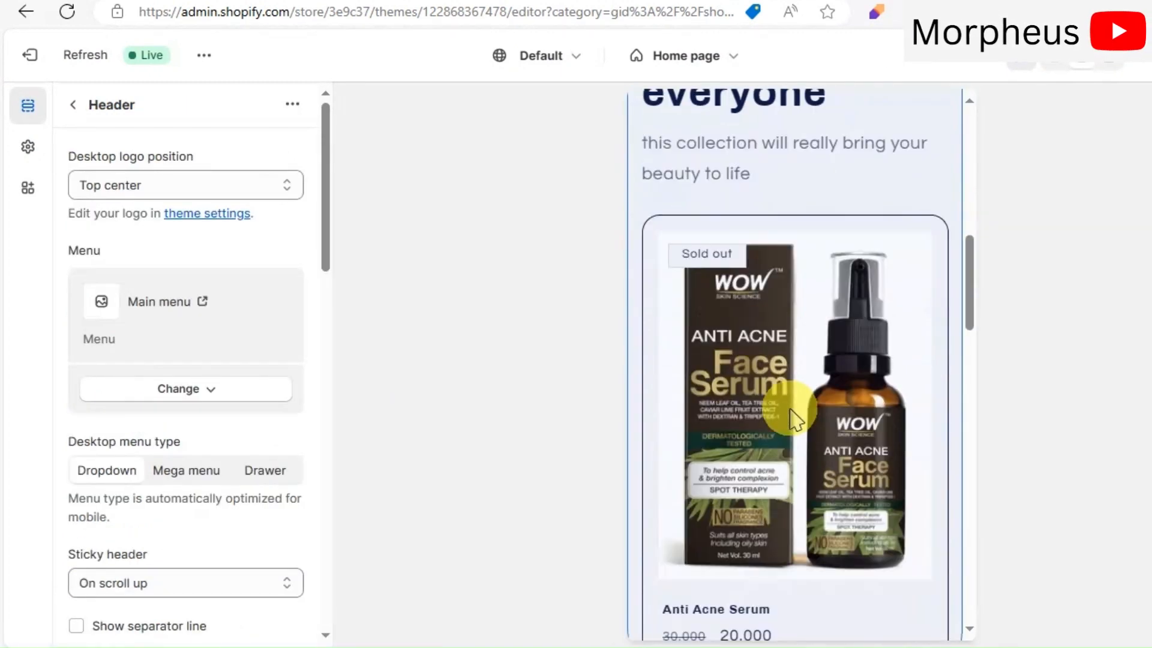
scroll(795, 414, down, 10)
scroll(797, 411, up, 12)
click(1114, 67)
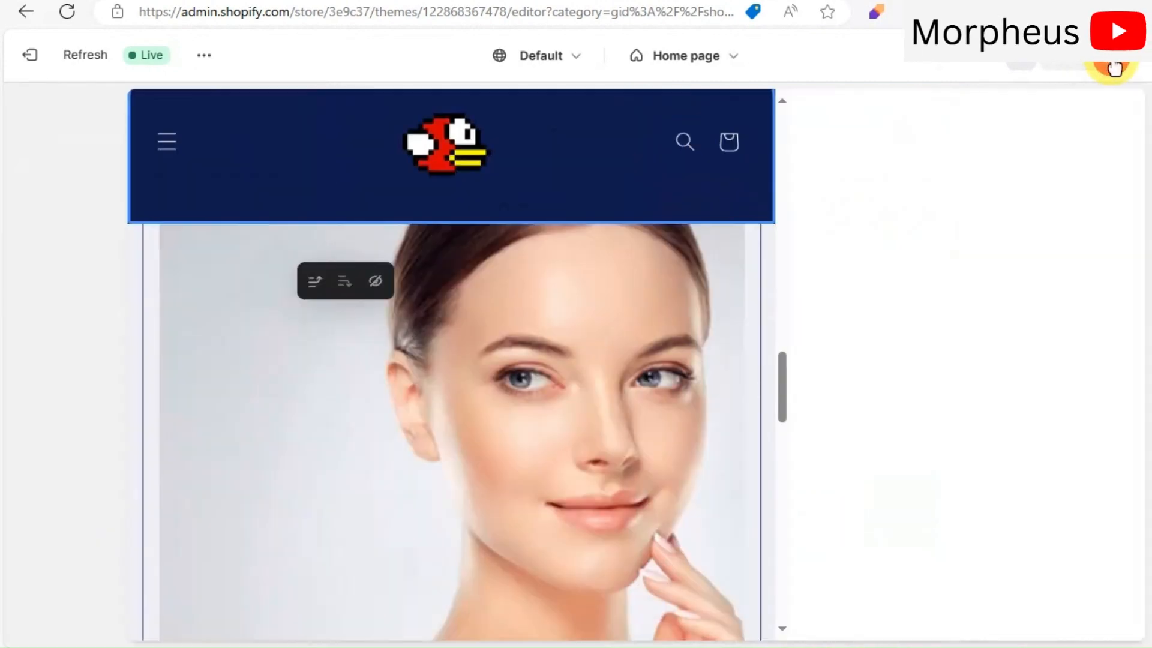
- Look over the home page preview in full-screen layout and exit the theme editor
scroll(978, 384, up, 6)
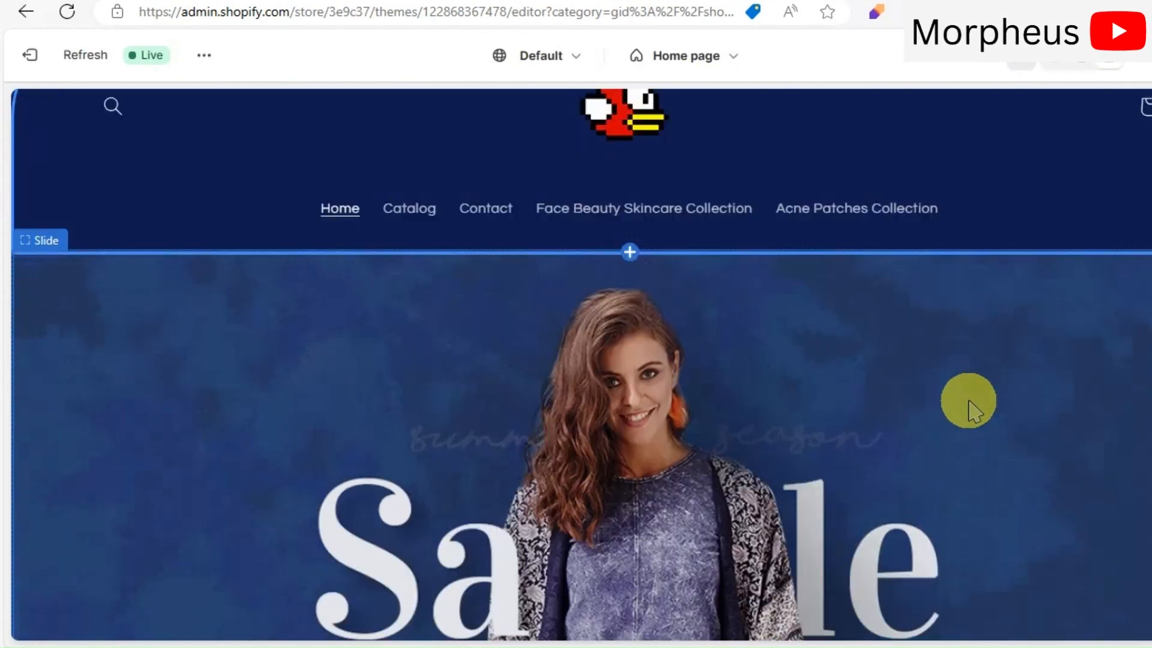
scroll(972, 408, down, 4)
click(28, 54)
click(860, 389)
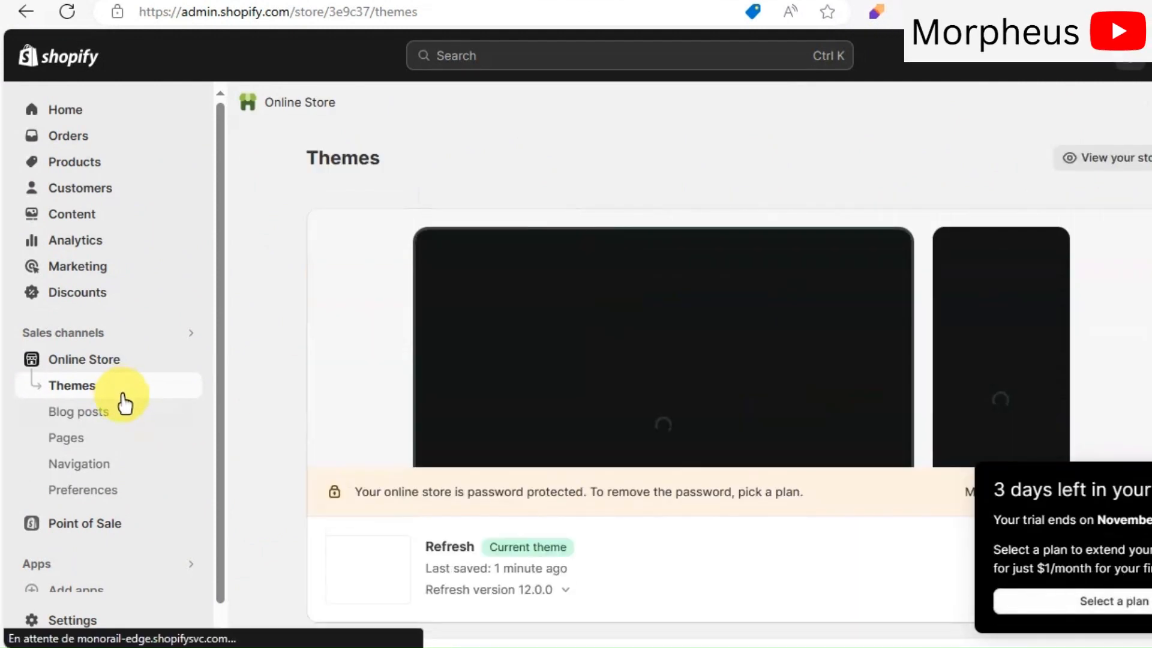
- Open the store settings and review the profile, billing information, currency and time zone in the store details
click(63, 620)
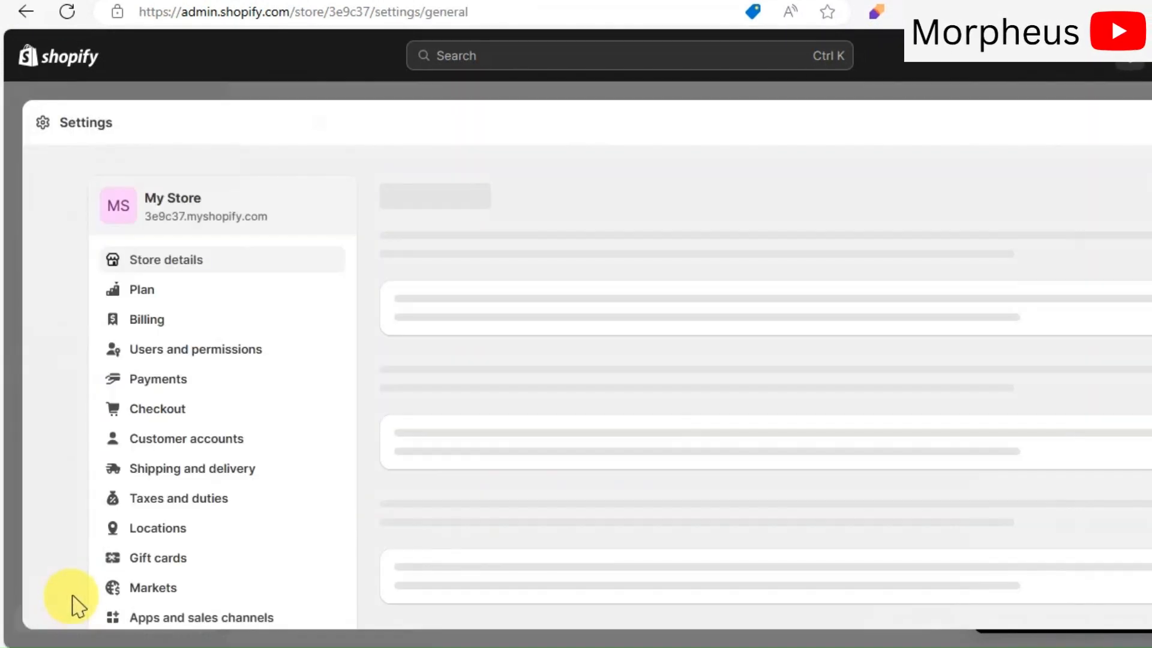
scroll(134, 504, down, 8)
scroll(139, 502, up, 3)
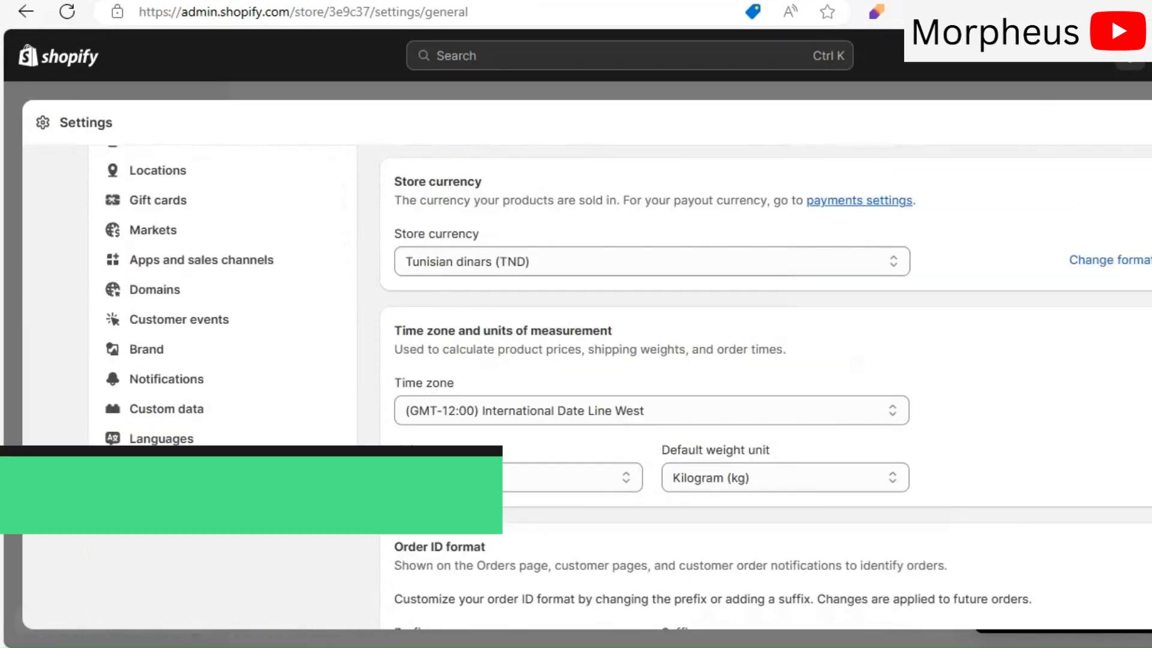
scroll(138, 504, up, 5)
scroll(522, 432, down, 1)
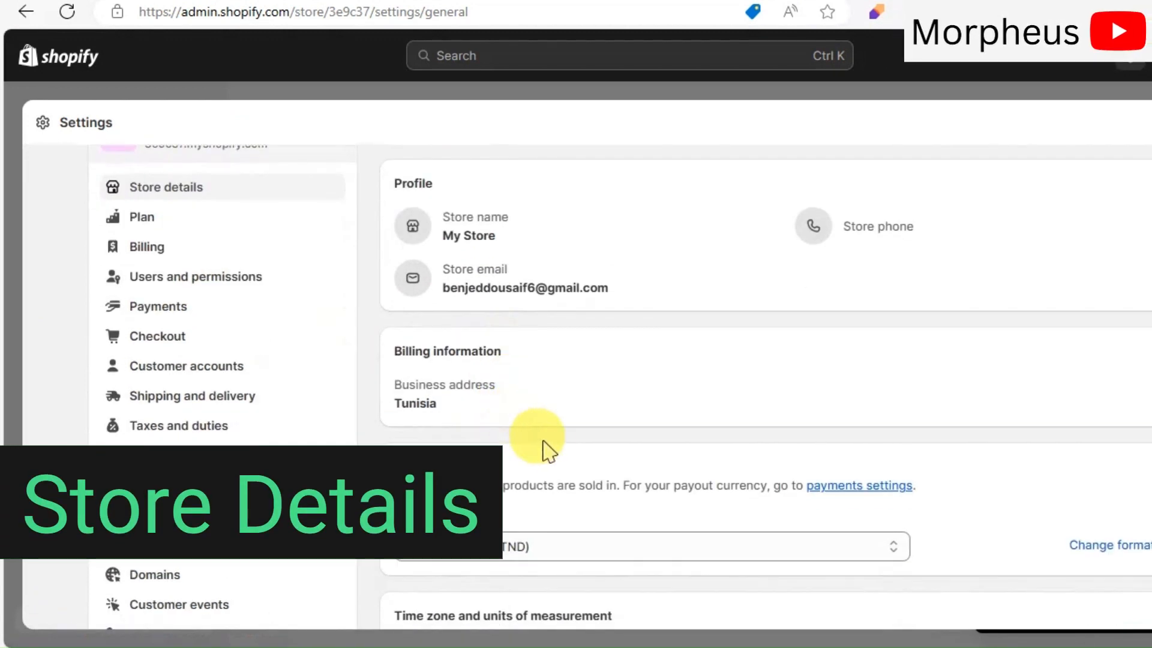
scroll(525, 330, up, 1)
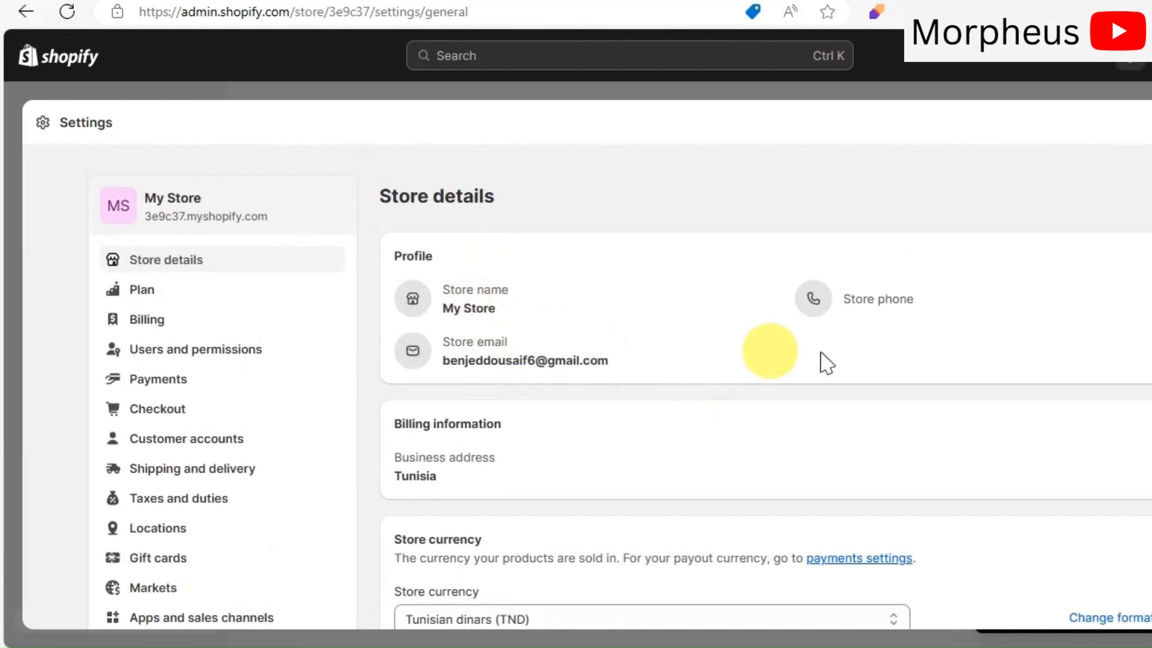
scroll(733, 424, down, 1)
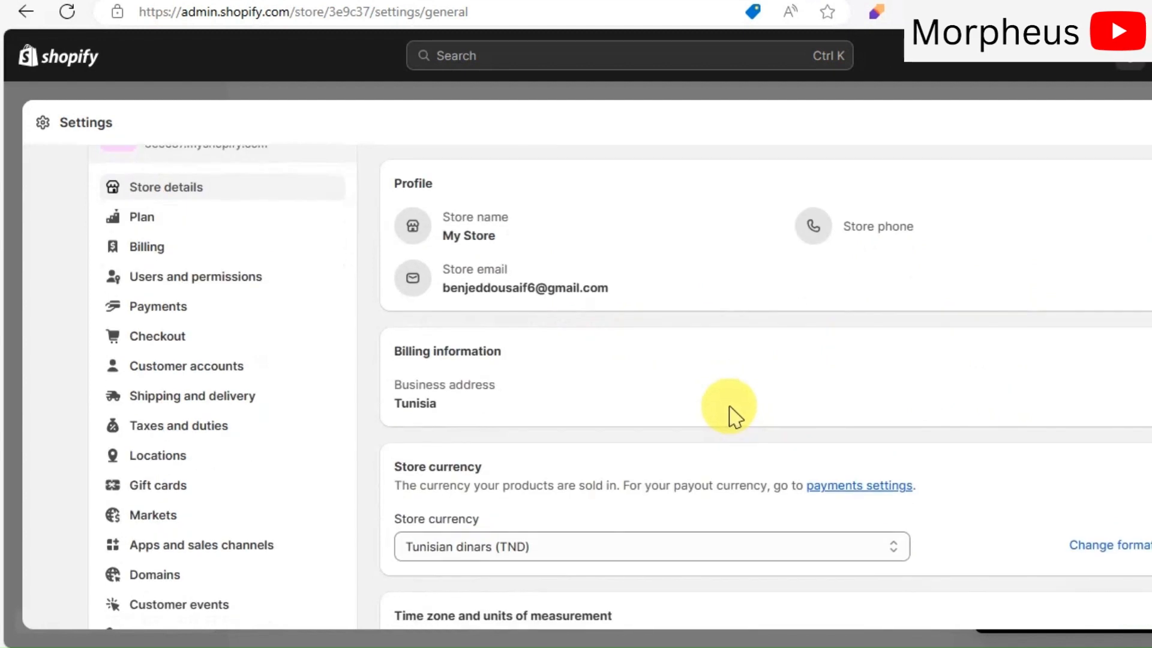
scroll(870, 384, up, 1)
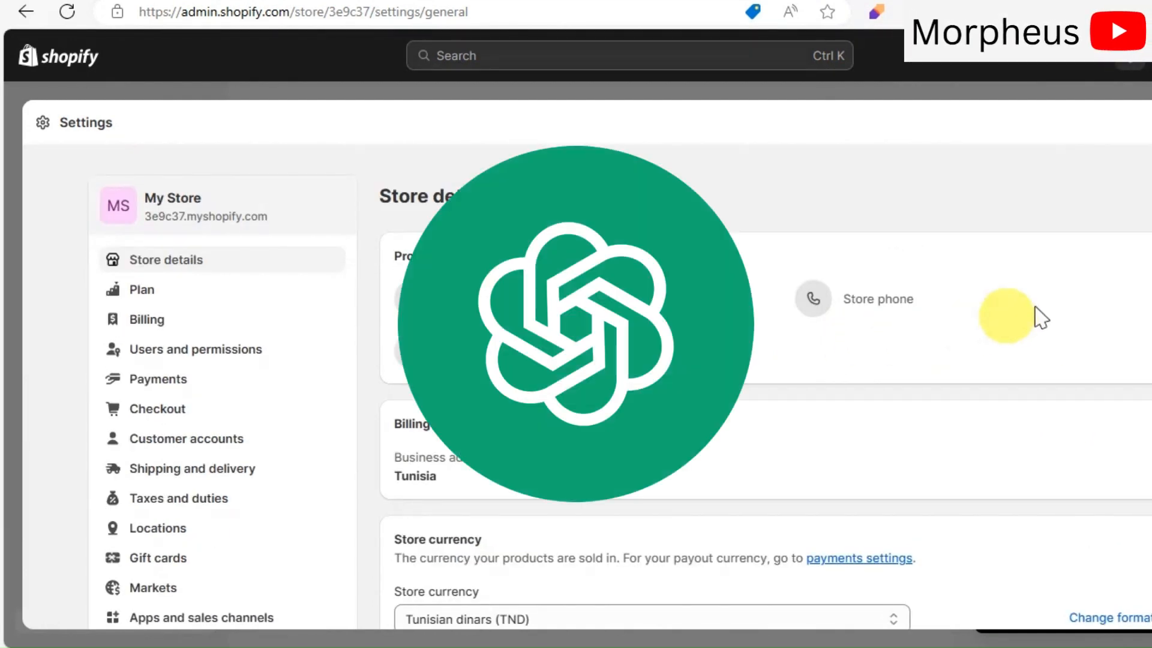
- Edit the store profile and change the store name to Lavenza, leaving the store phone empty
click(1148, 256)
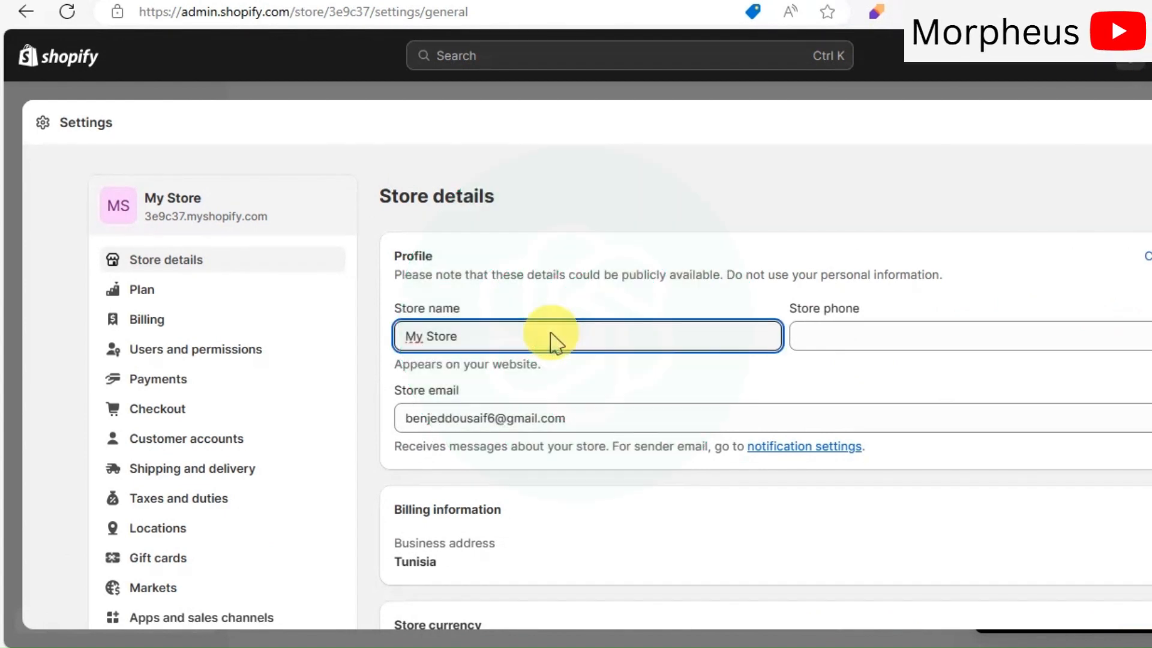
drag(548, 335, 368, 318)
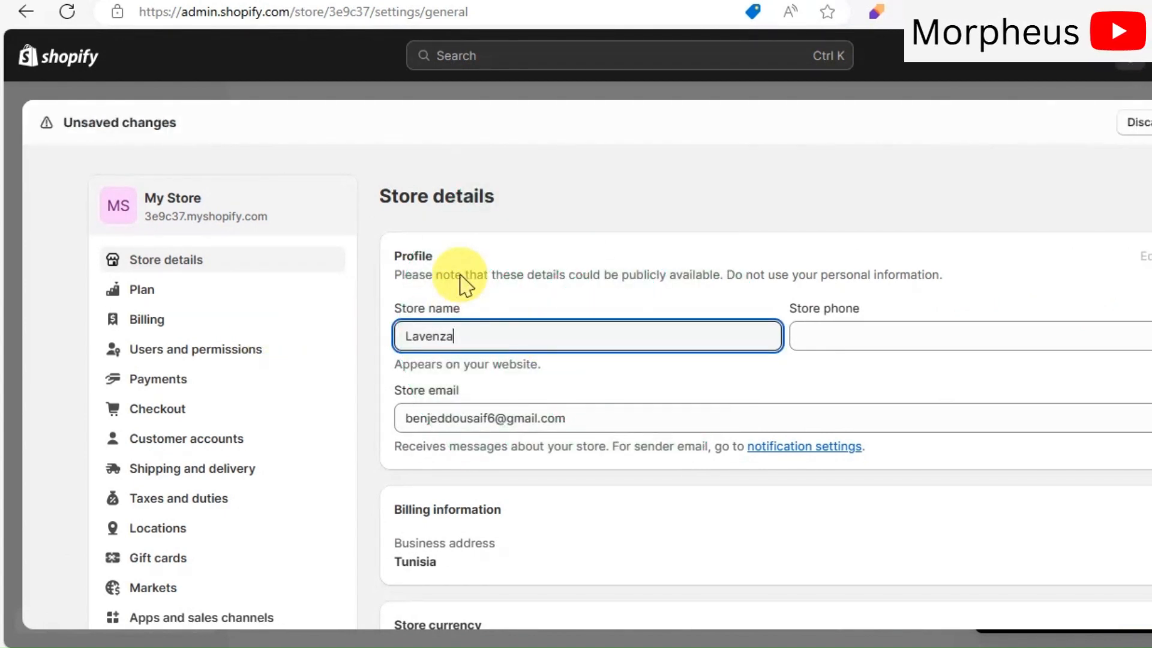
text(Lavenza)
click(477, 205)
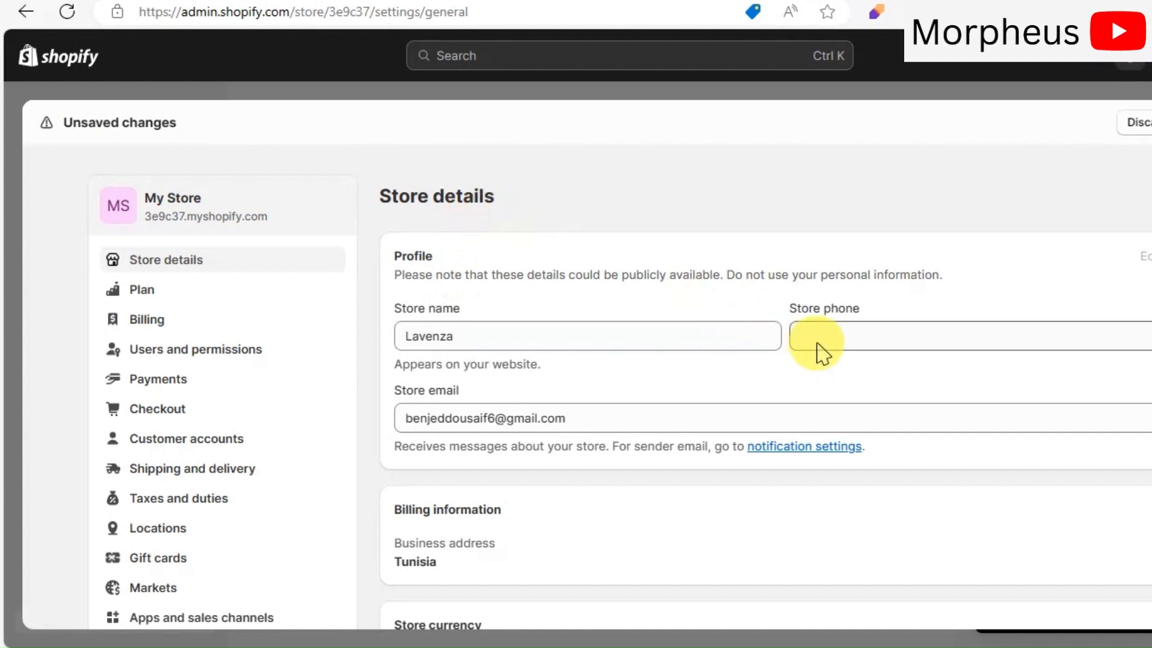
click(820, 347)
click(747, 235)
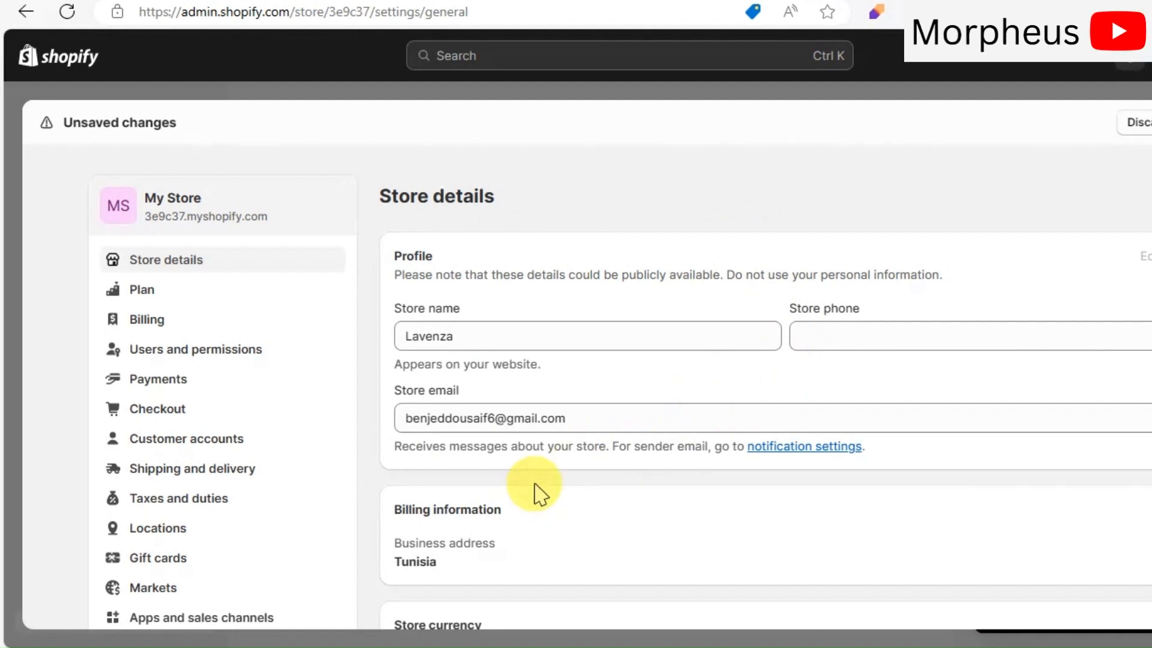
- Check the store currency, time zone, units and order ID format, and save the store details
scroll(534, 492, down, 1)
scroll(537, 489, down, 3)
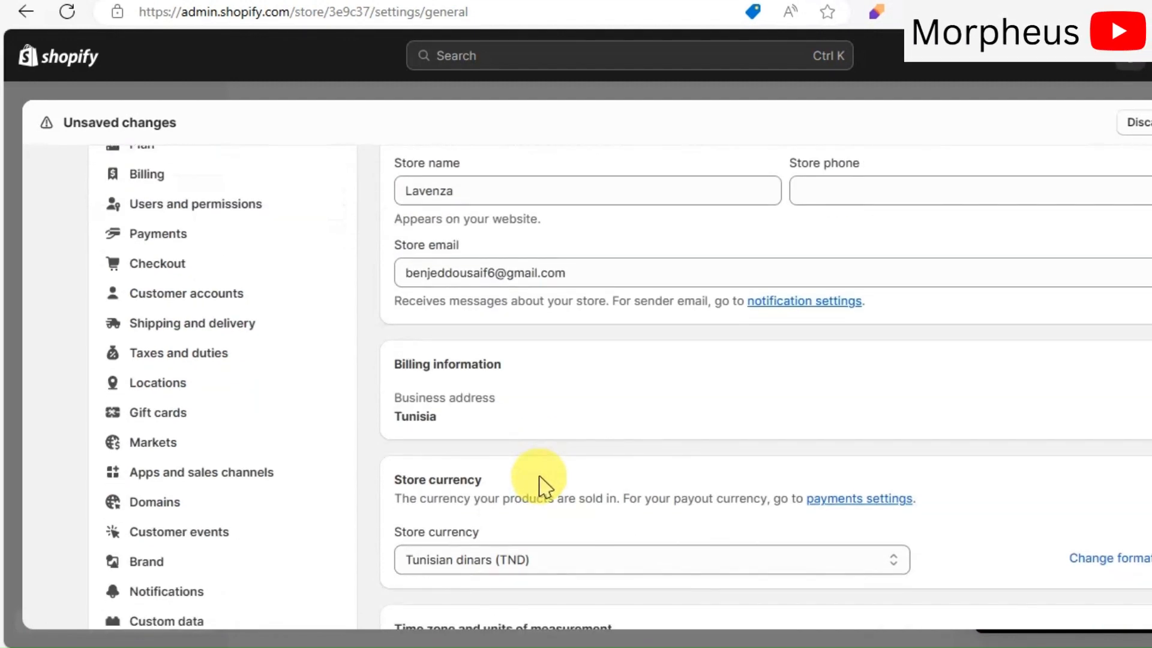
scroll(557, 473, down, 1)
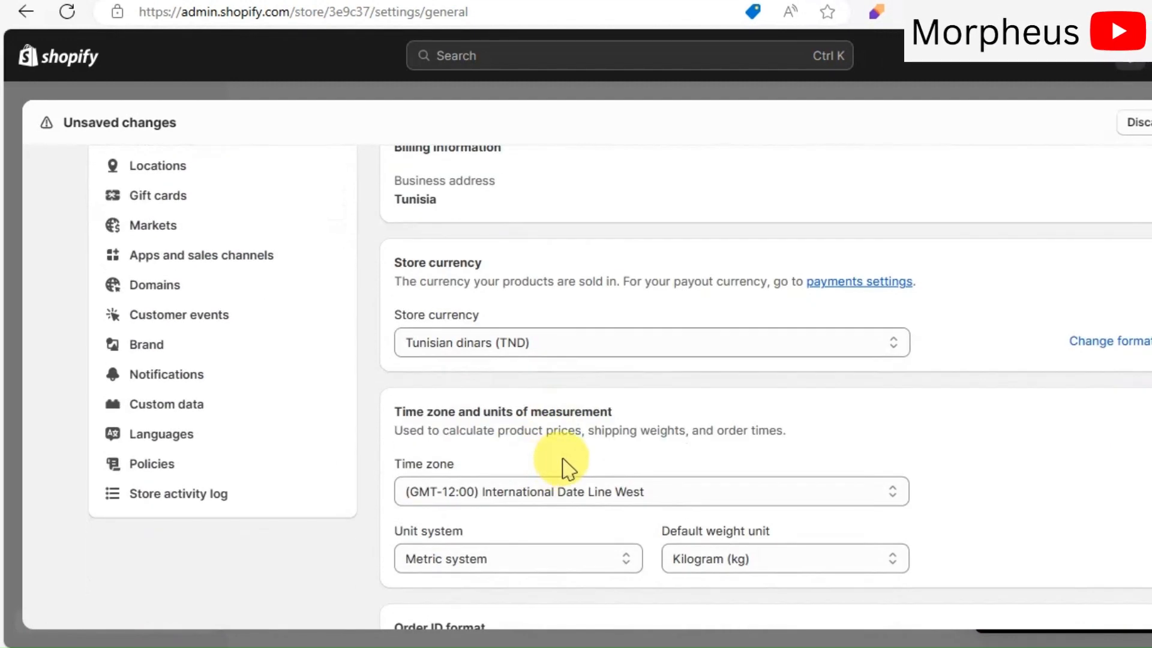
scroll(567, 468, down, 5)
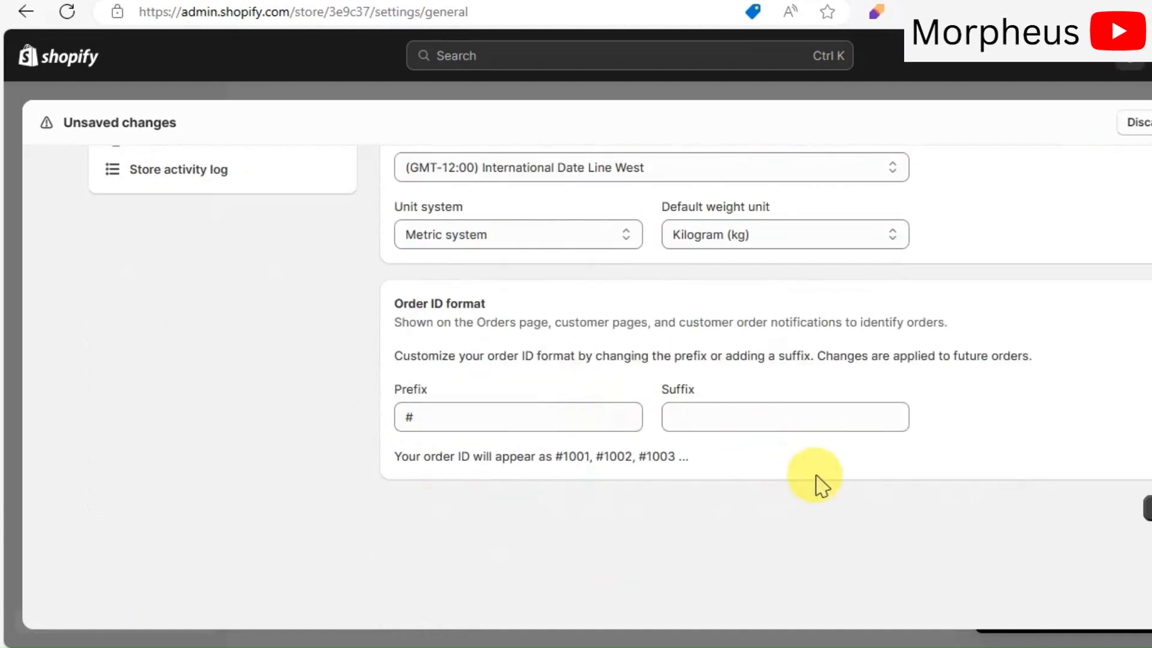
scroll(797, 377, up, 9)
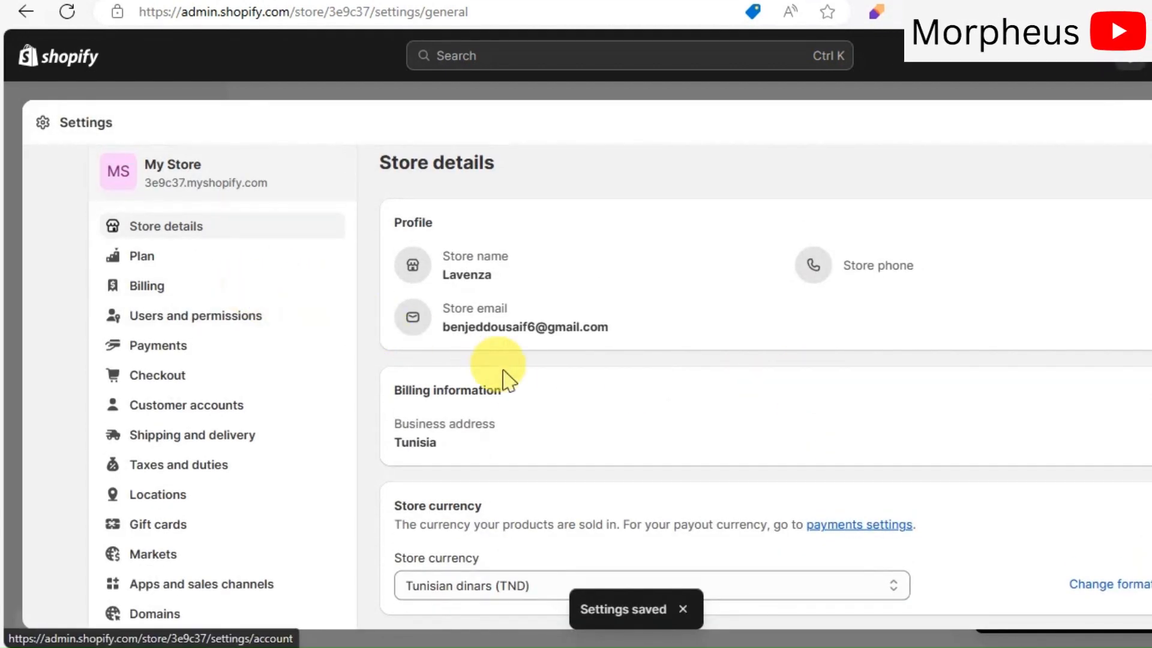
- Open the payment settings, look at the search for adding supported payment methods, and return to the payments overview
scroll(504, 388, down, 1)
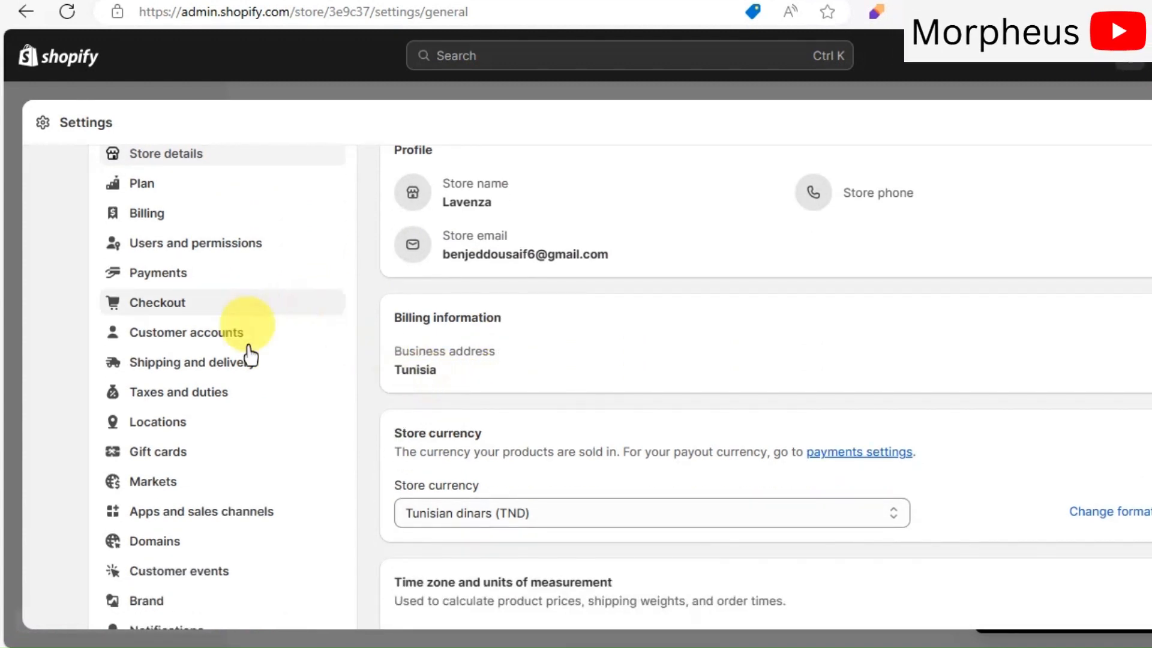
click(171, 277)
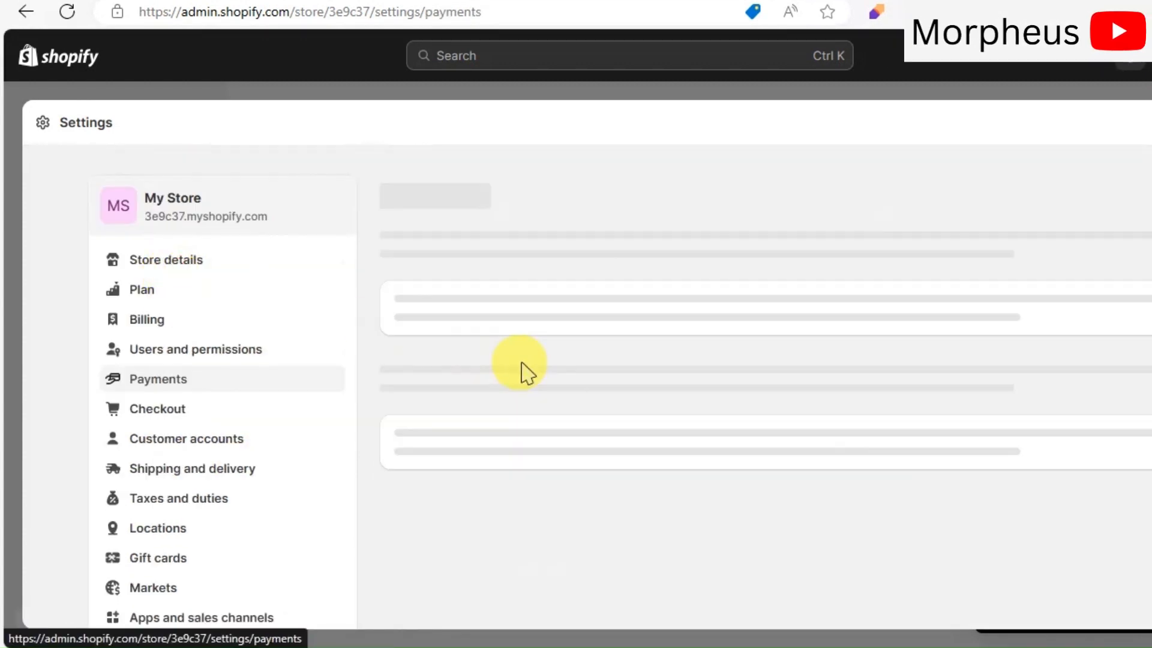
scroll(601, 372, down, 1)
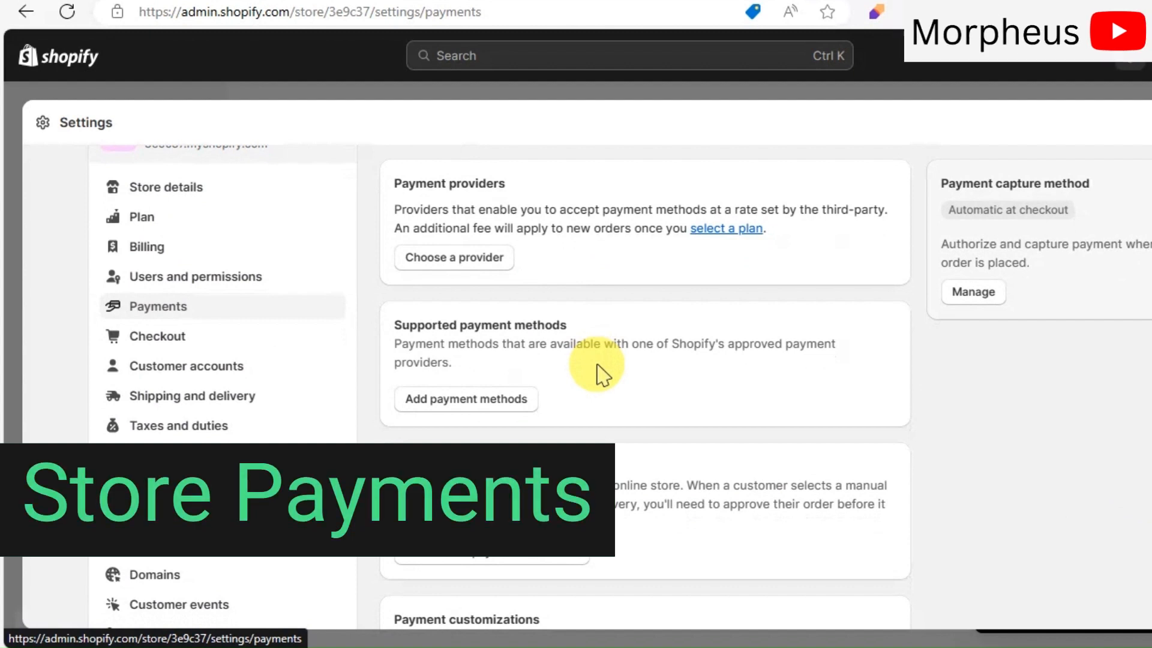
scroll(602, 375, up, 1)
click(511, 476)
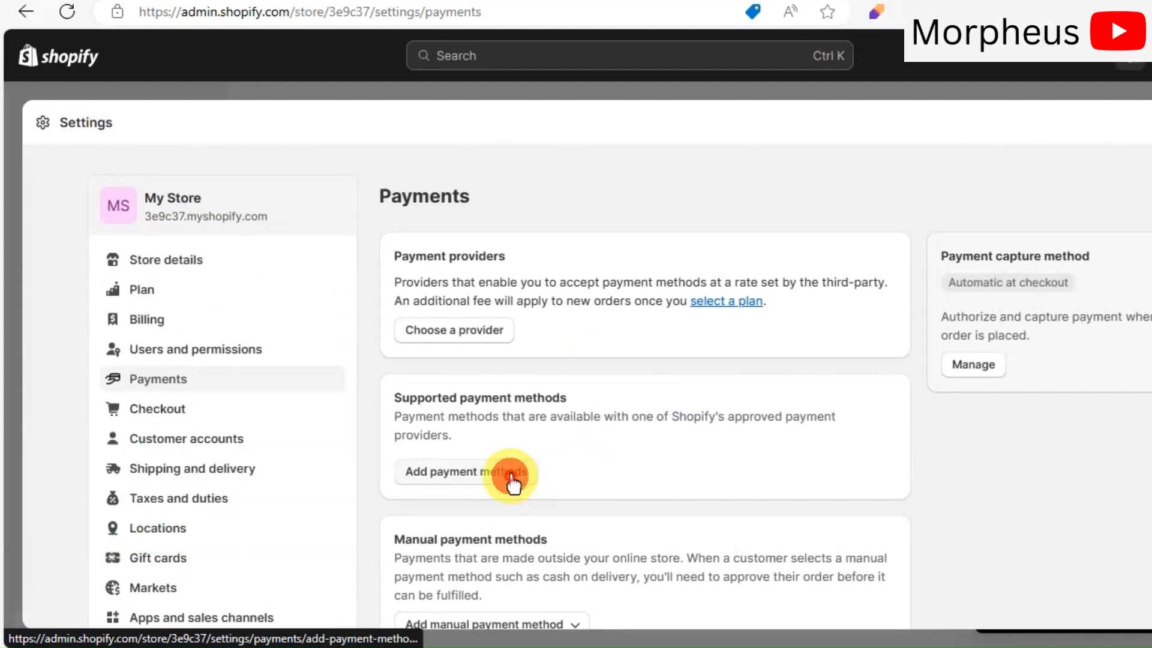
click(581, 311)
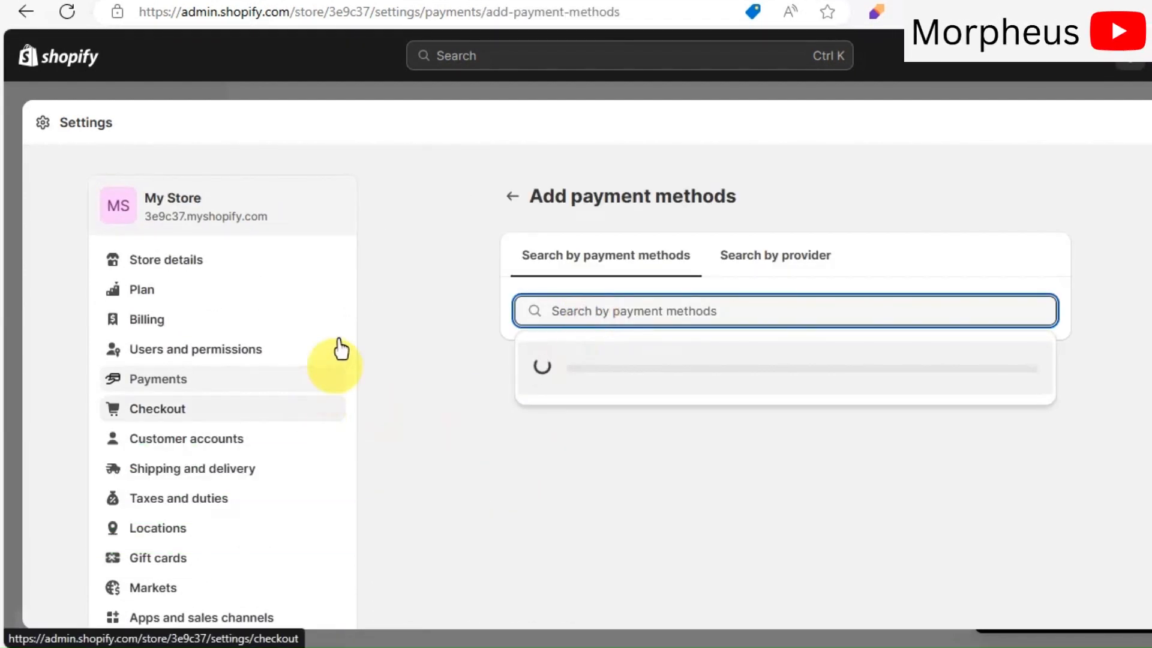
click(543, 442)
click(512, 197)
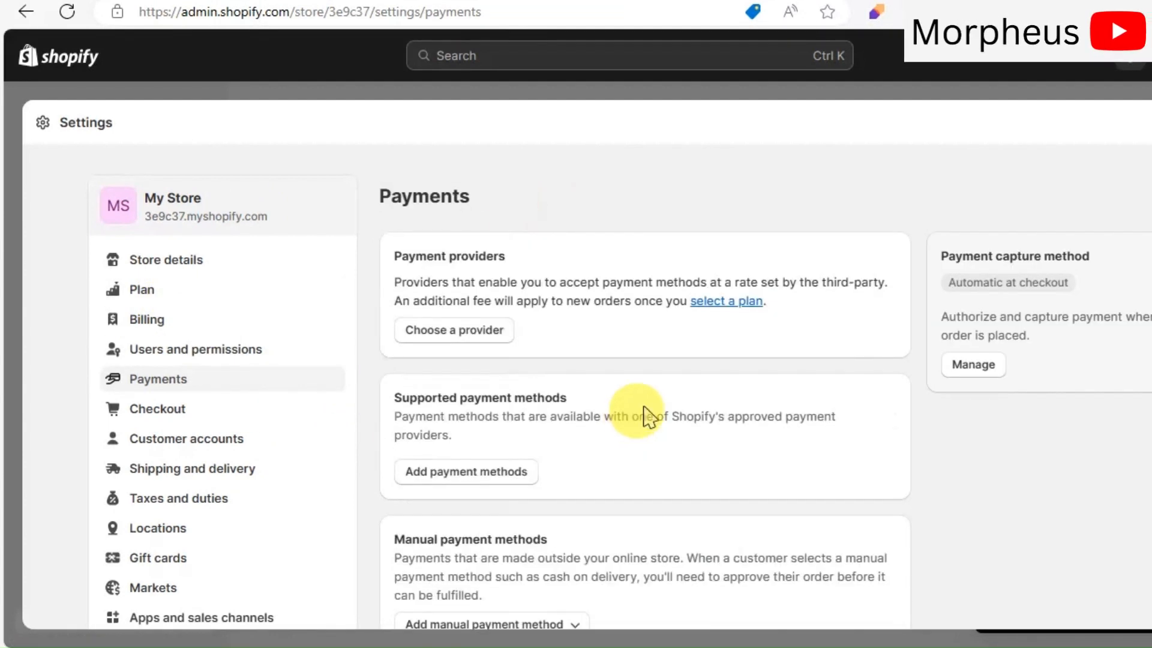
- Open the list of third-party payment providers and examine which providers are offered and their country availability
click(478, 329)
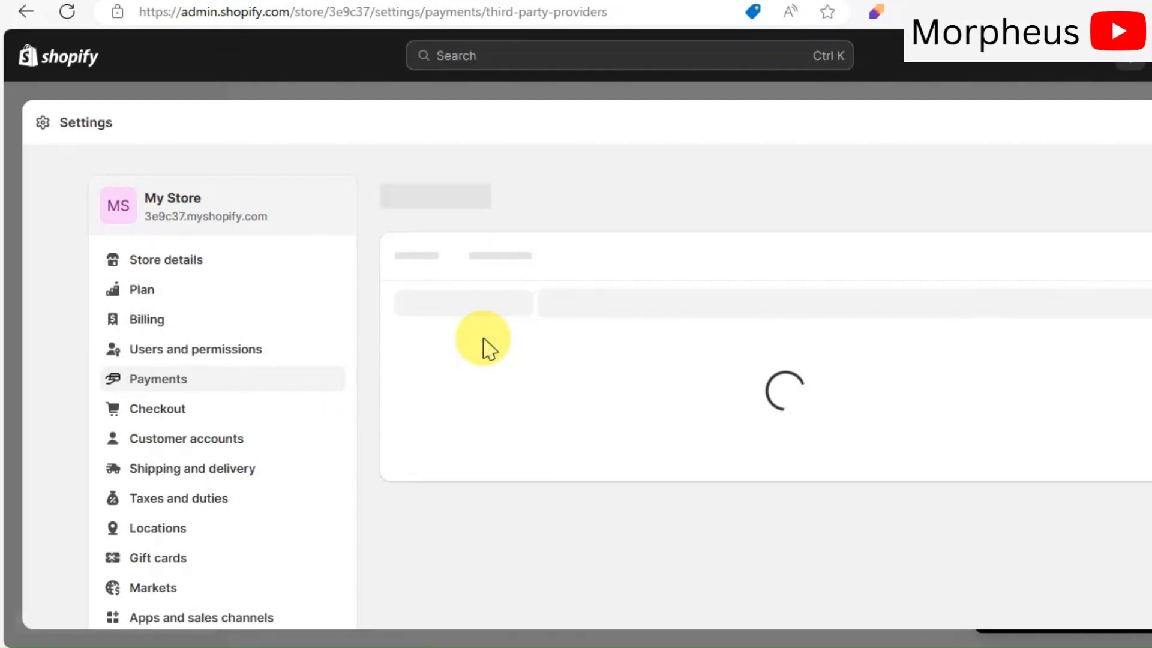
scroll(585, 342, down, 1)
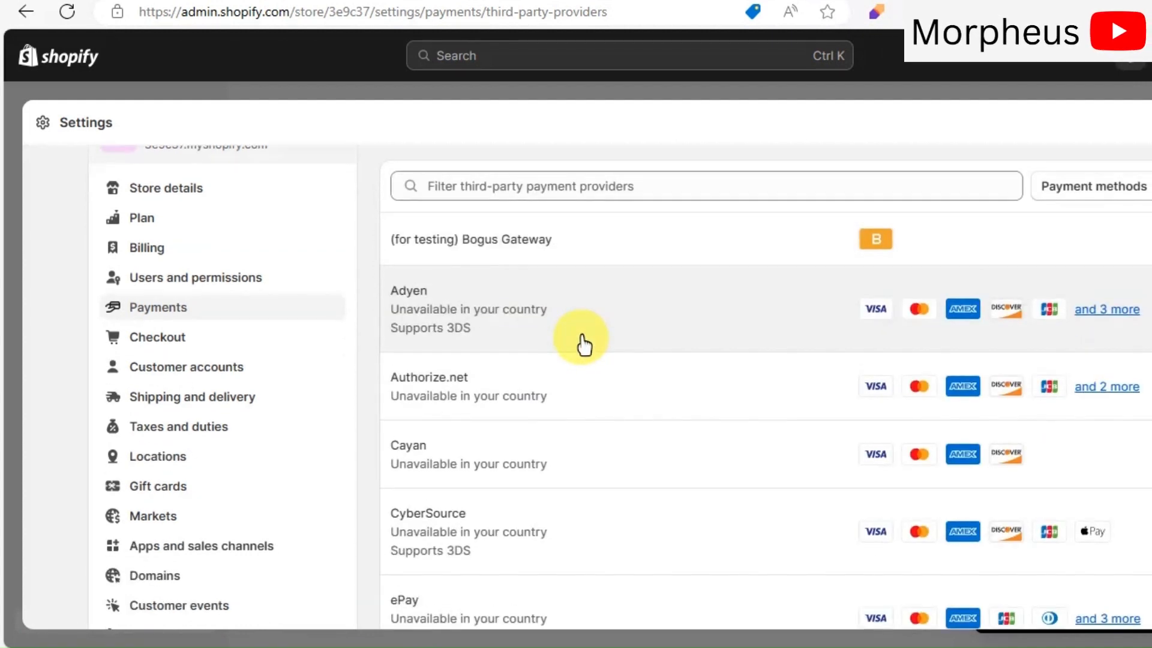
scroll(628, 376, down, 3)
scroll(628, 395, down, 10)
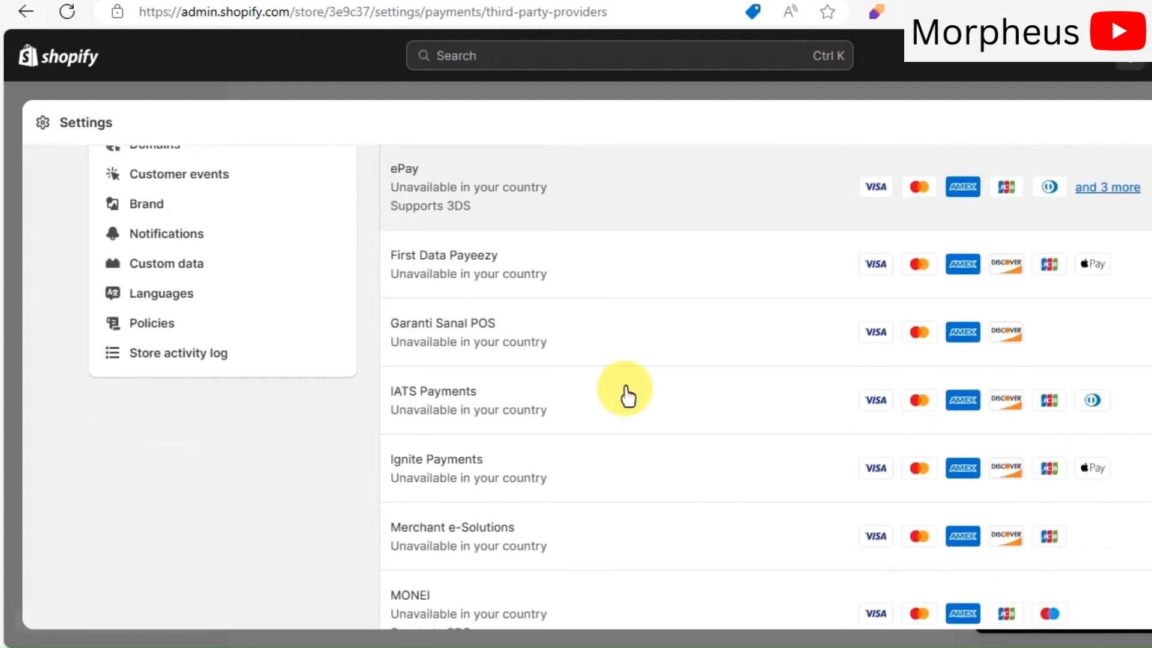
scroll(621, 390, down, 5)
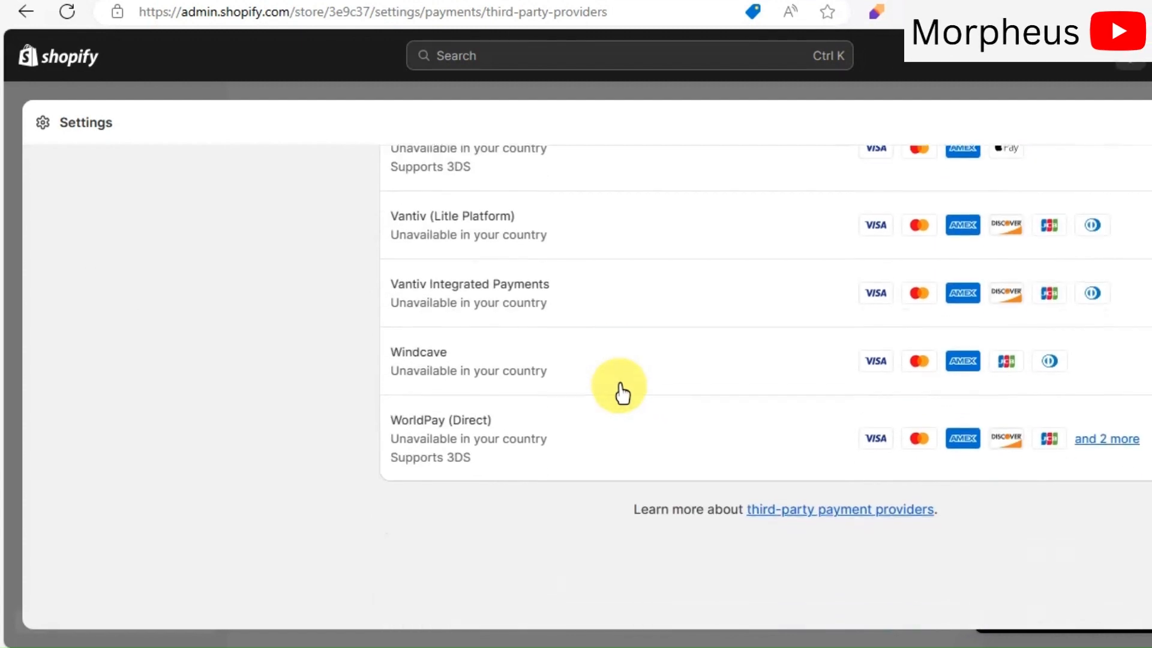
scroll(653, 404, up, 6)
scroll(758, 439, up, 15)
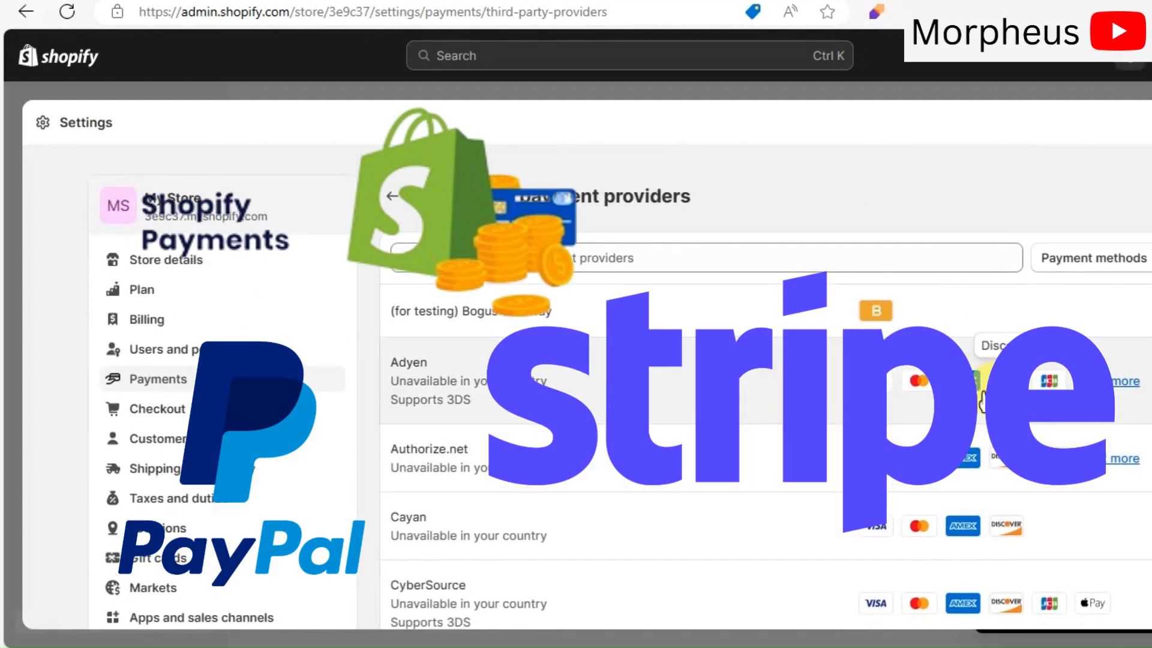
- Open the Adyen provider's page, return to the third-party list and compare the payment methods each provider supports
click(1102, 386)
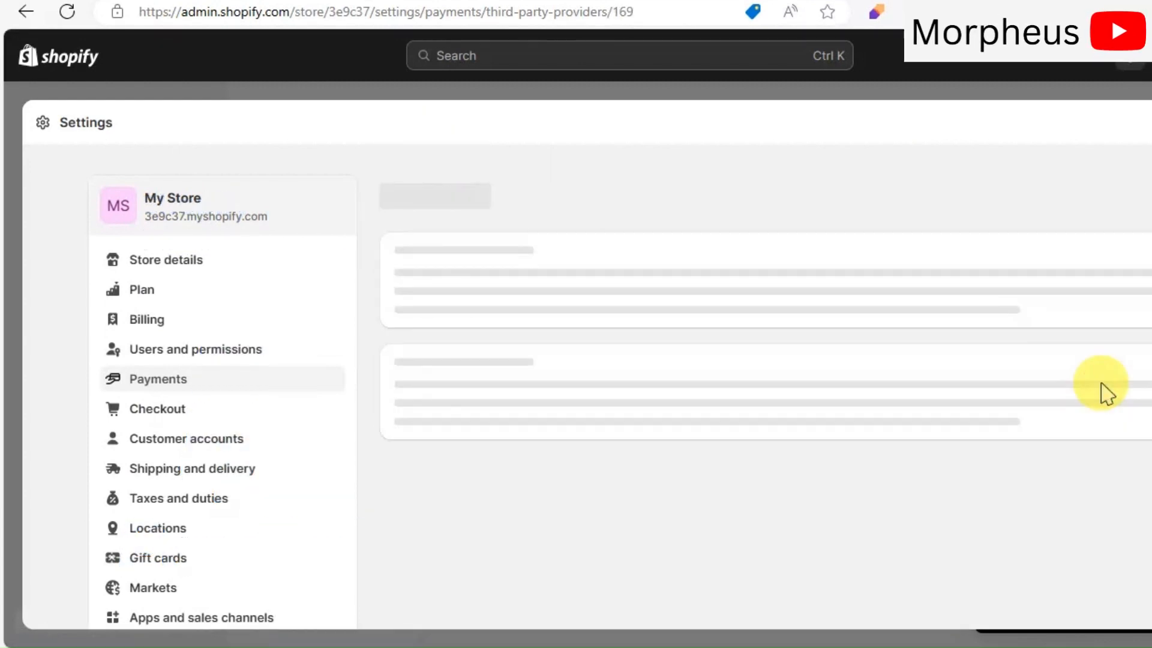
click(513, 198)
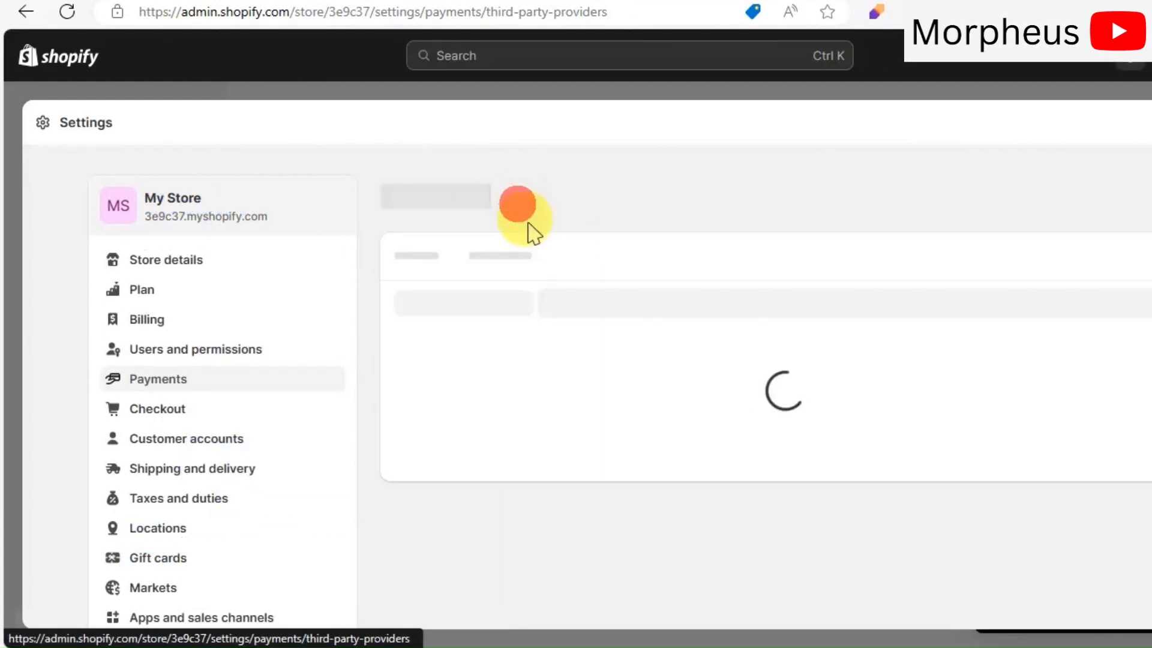
scroll(689, 381, down, 18)
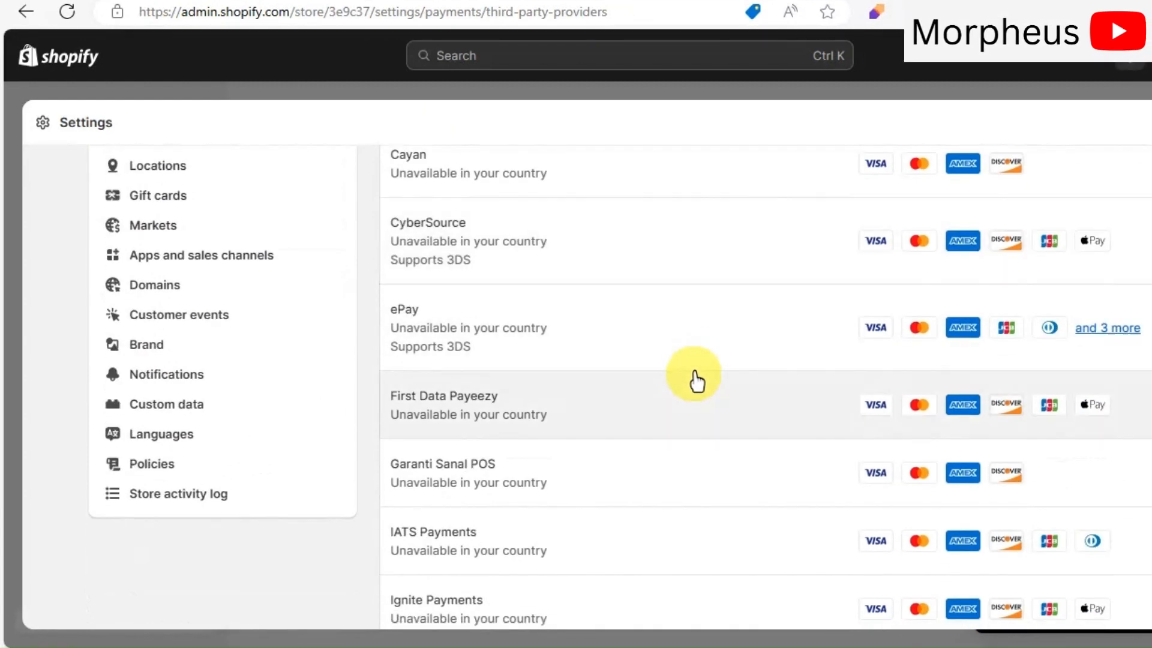
scroll(696, 384, down, 12)
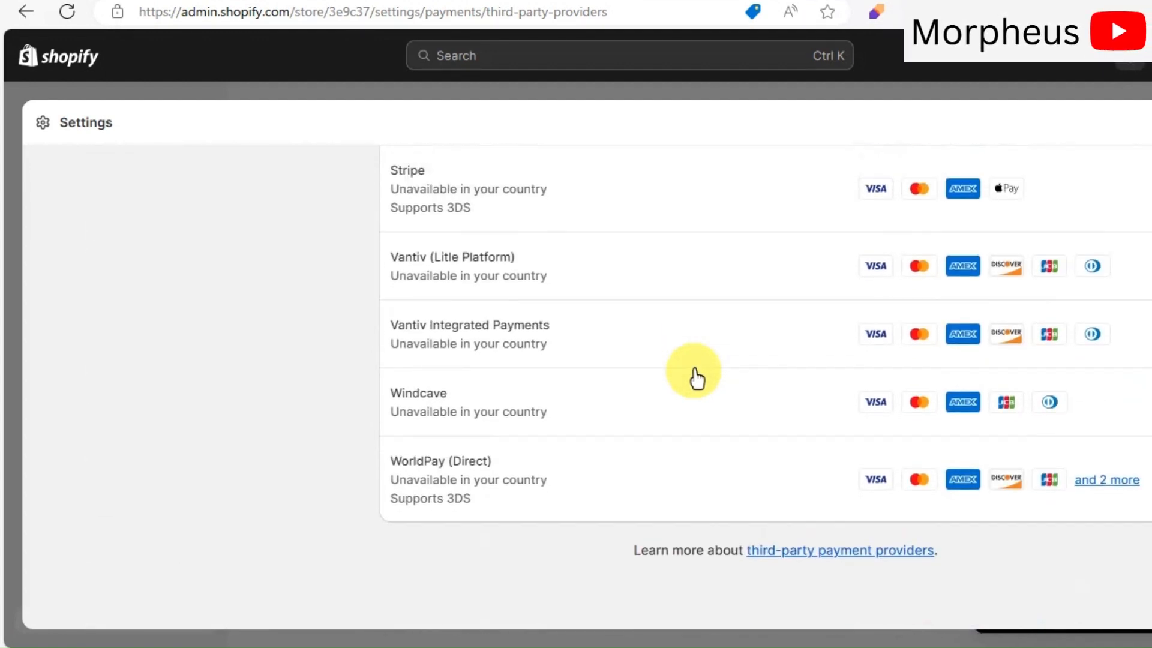
scroll(696, 384, up, 14)
scroll(695, 381, up, 5)
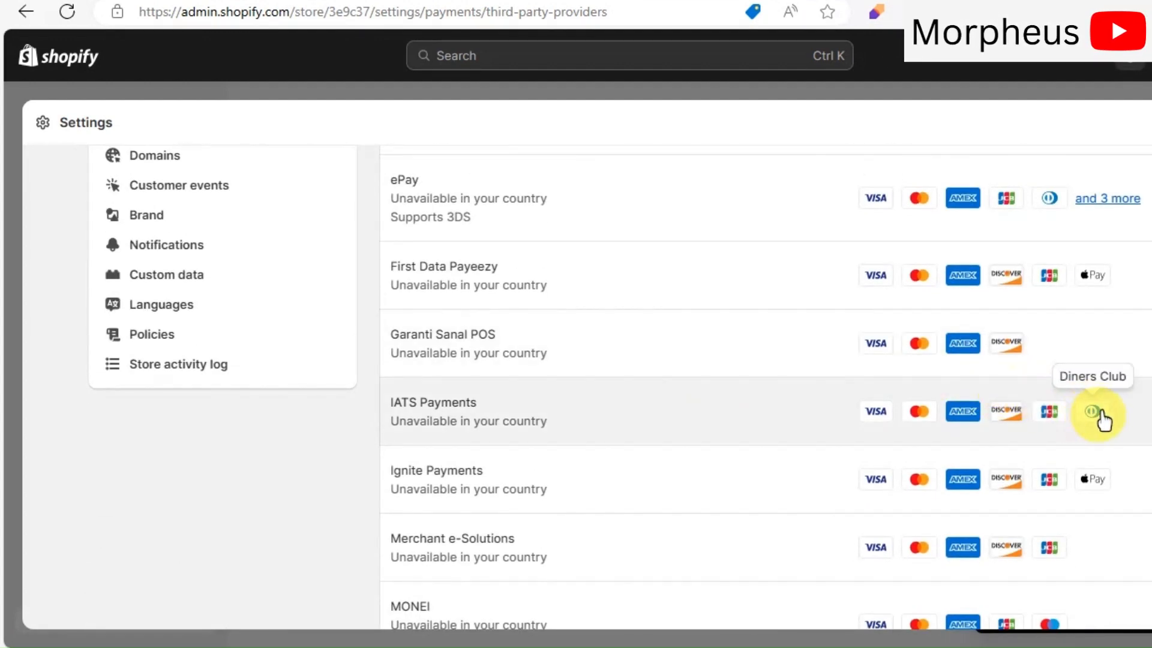
scroll(1102, 417, up, 2)
scroll(1114, 356, up, 6)
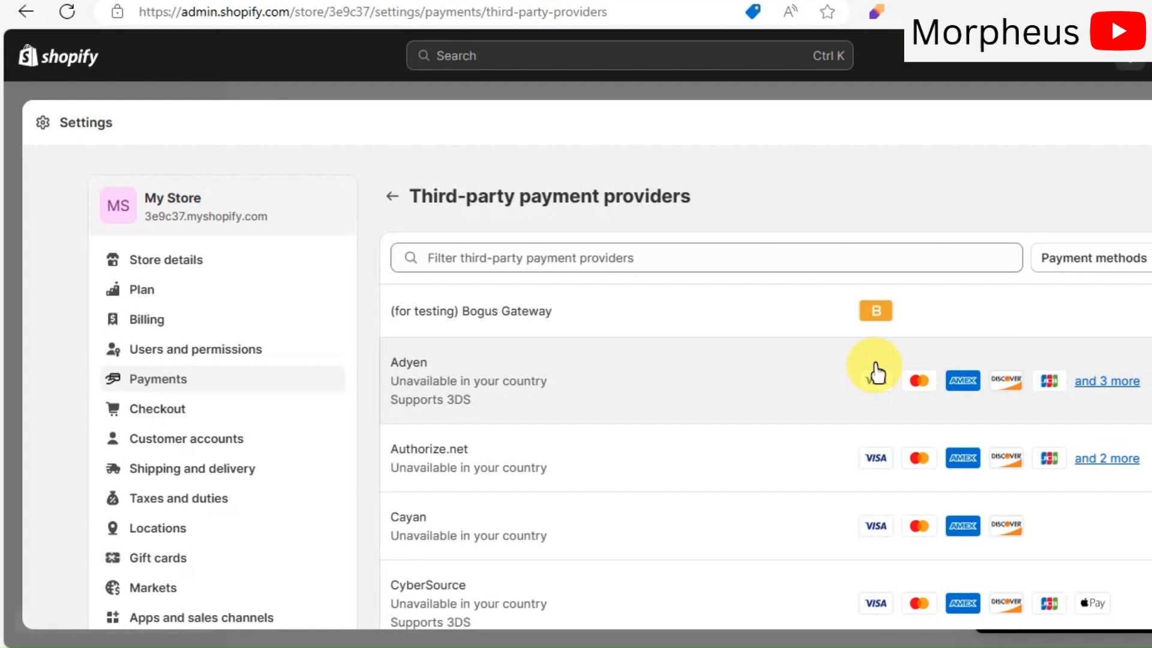
scroll(1007, 396, down, 7)
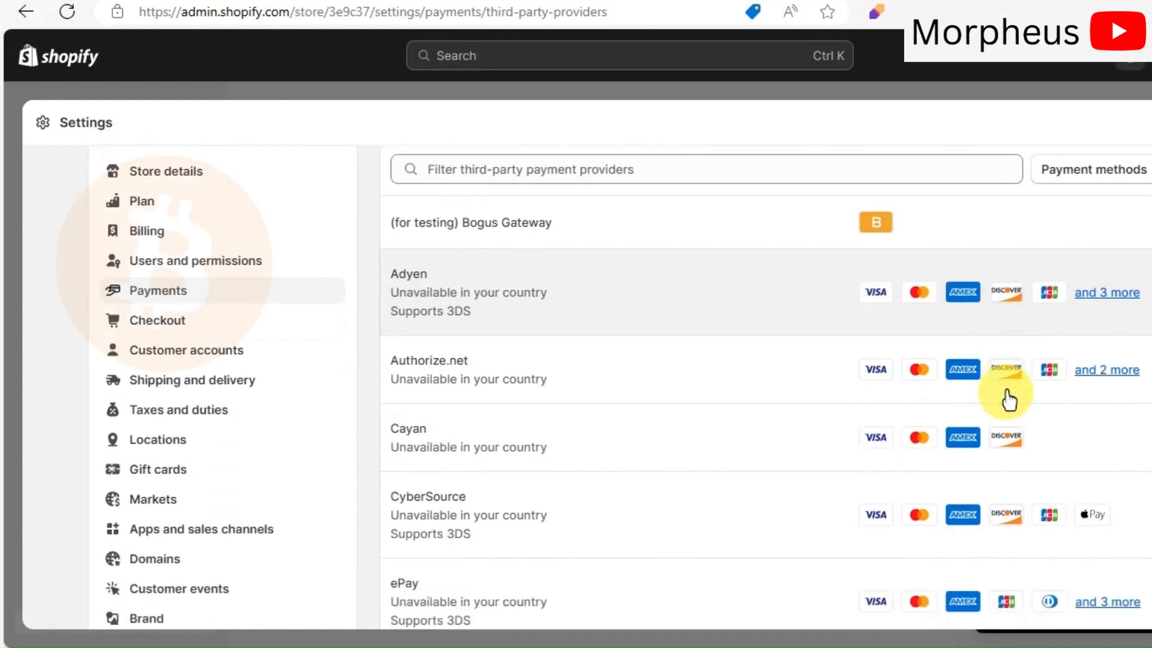
scroll(1009, 399, down, 5)
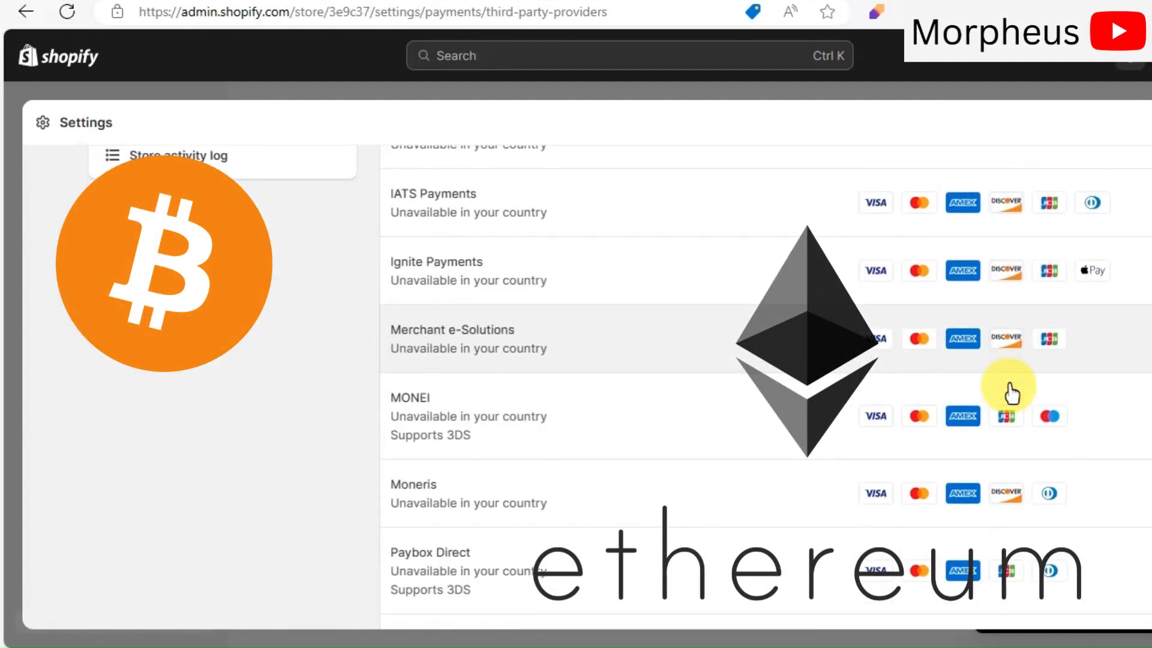
- Look through the rest of the third-party payment providers and their accepted methods, returning to the start of the list
scroll(1011, 393, down, 6)
scroll(1012, 391, up, 1)
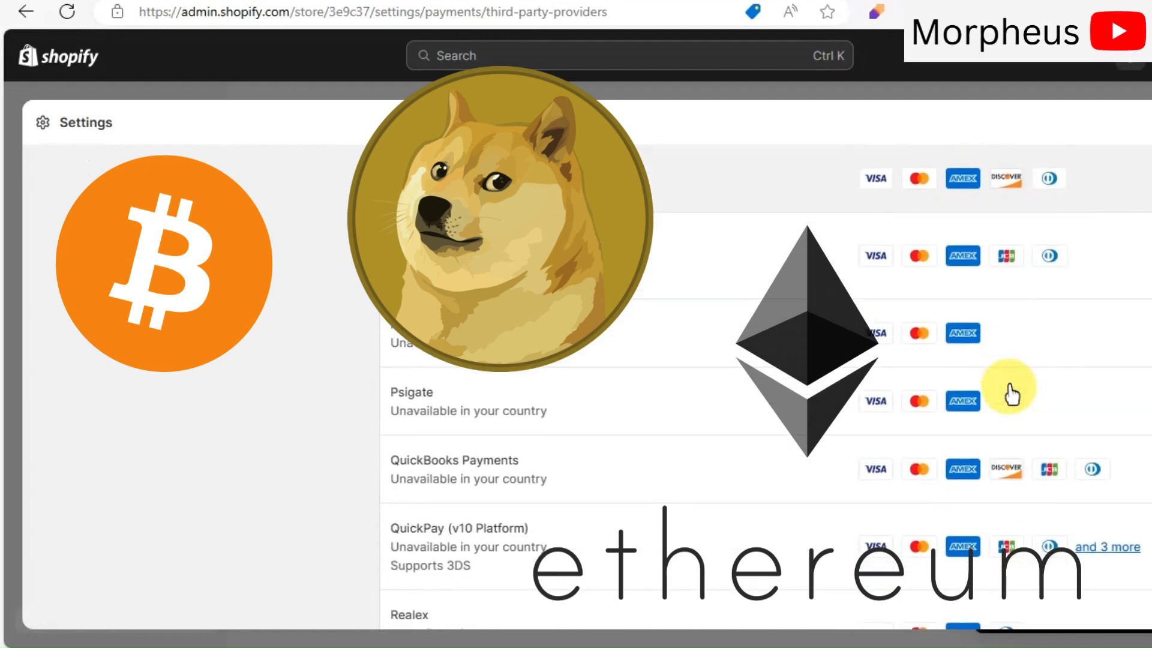
scroll(1050, 414, down, 2)
mouse_move(1116, 413)
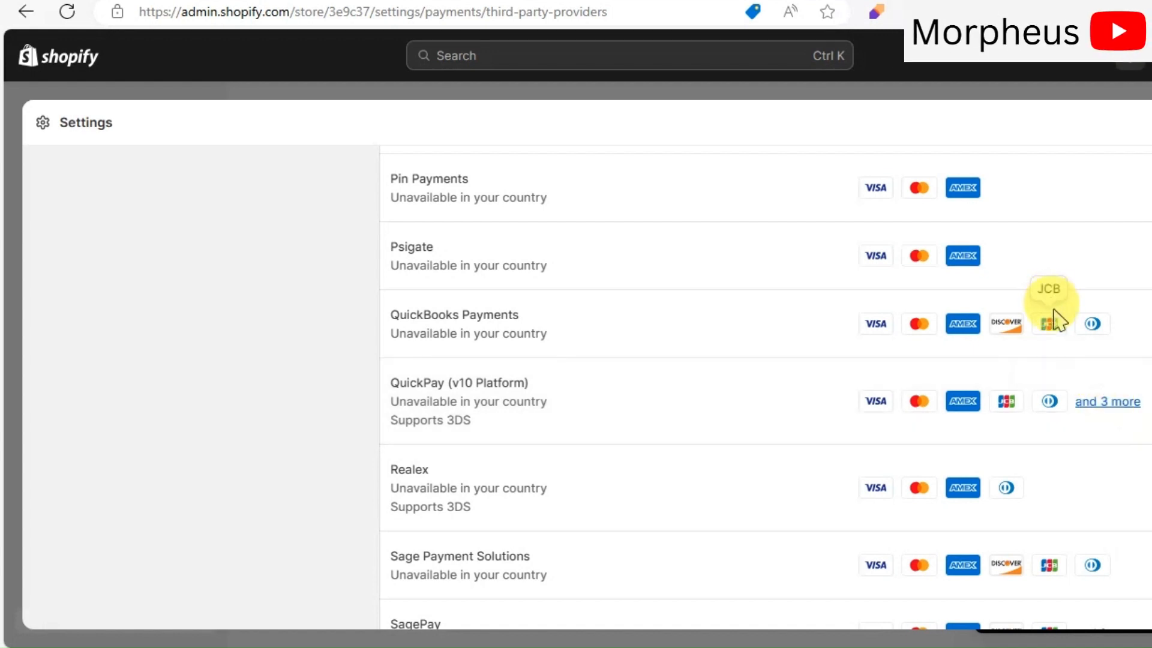
scroll(1008, 354, up, 1)
scroll(456, 324, up, 6)
scroll(504, 330, up, 10)
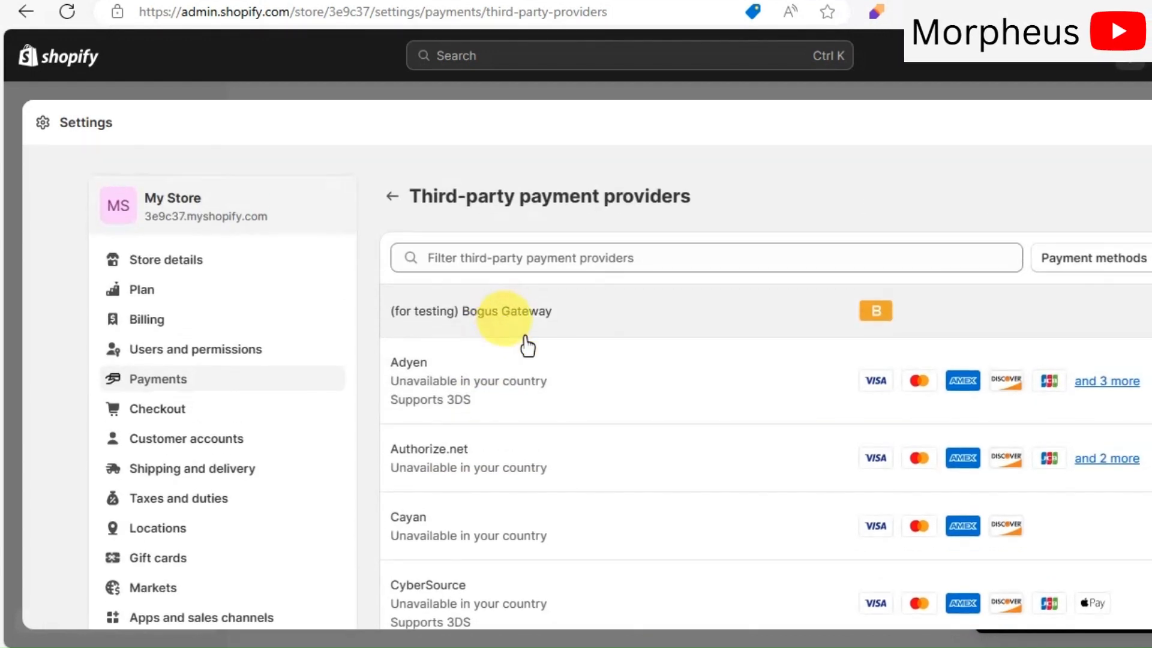
- Open the Adyen provider's page and examine its transaction fee, account information, card, 3D Secure and test mode options
click(426, 377)
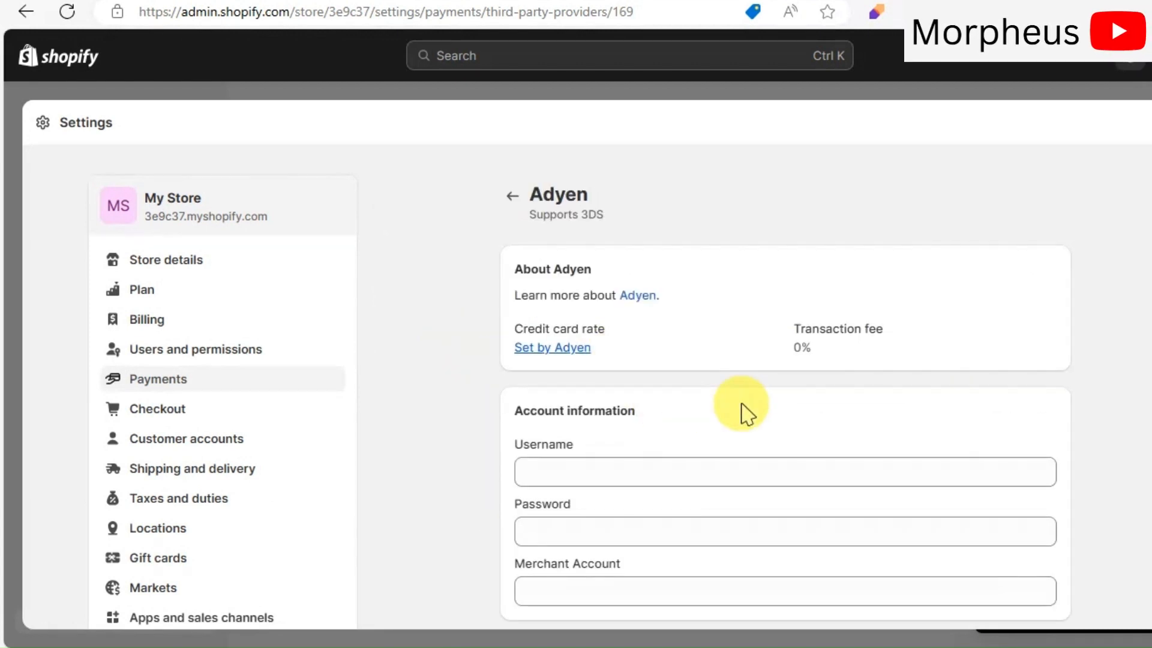
drag(864, 329, 755, 330)
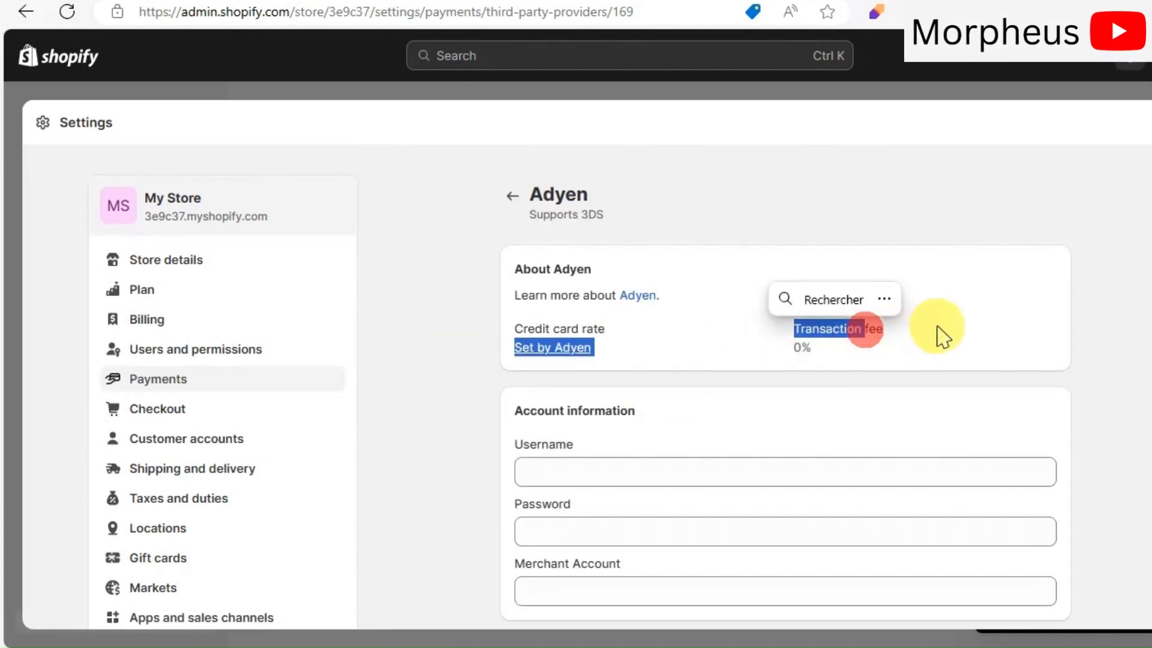
click(937, 327)
scroll(652, 396, down, 1)
scroll(657, 407, down, 12)
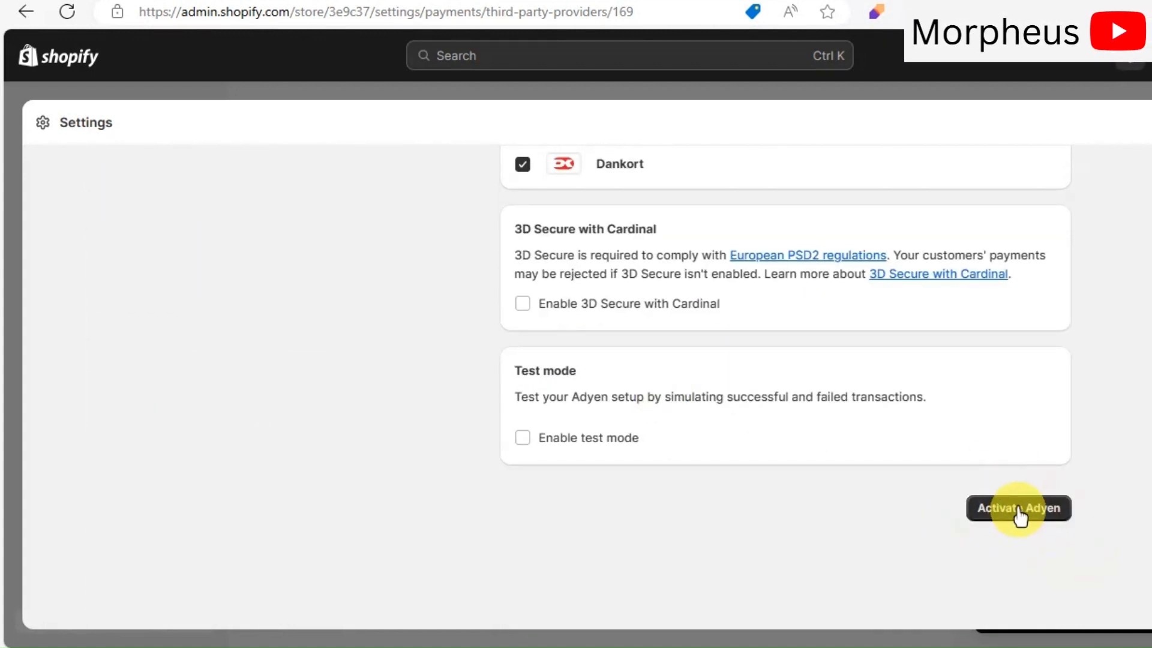
scroll(985, 475, up, 12)
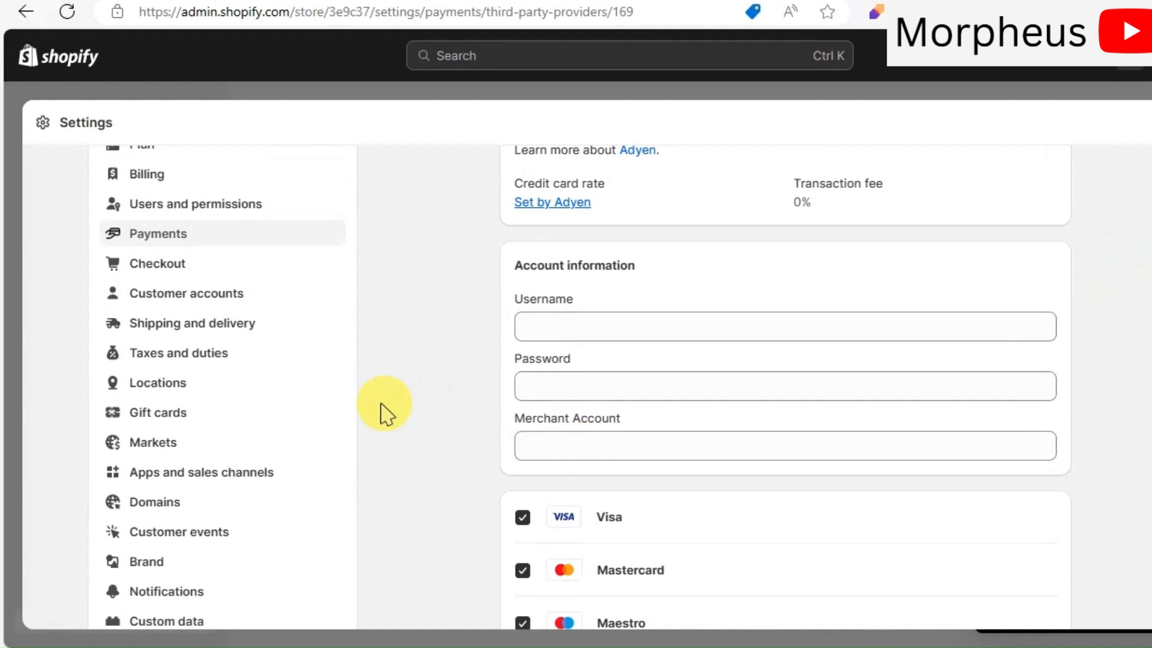
- Open the shipping and delivery settings and start a new custom shipping profile
click(232, 327)
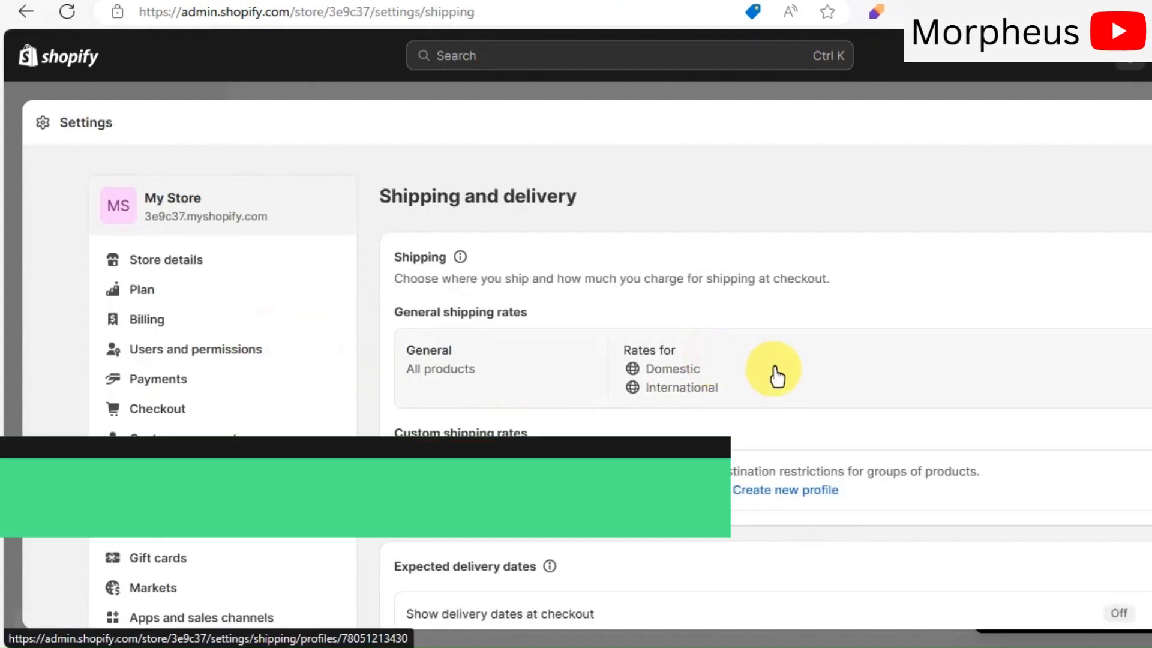
scroll(816, 402, down, 3)
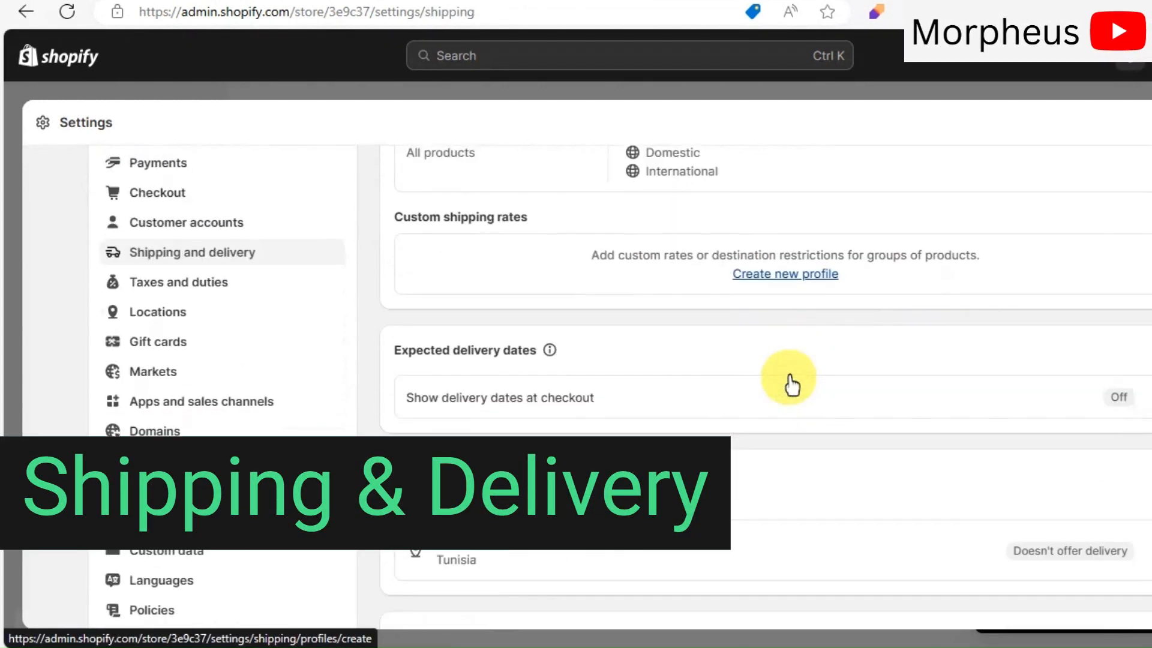
scroll(786, 383, up, 2)
click(776, 420)
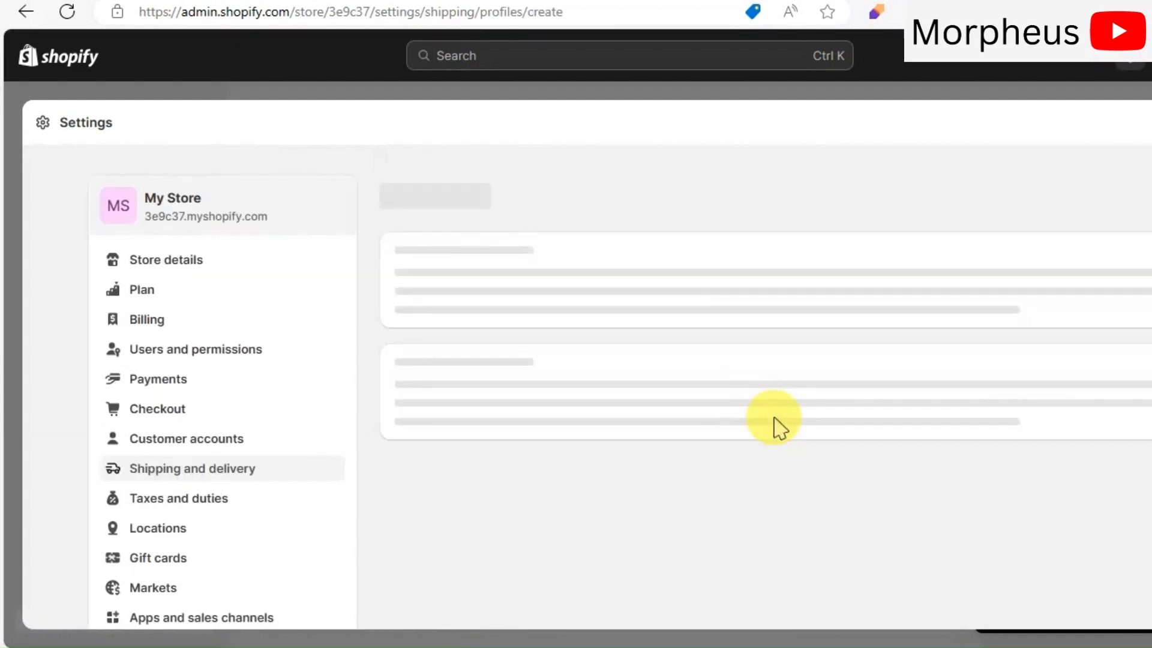
- Examine the new shipping profile's name, products, shipping origins, zones and markets sections
scroll(779, 427, down, 1)
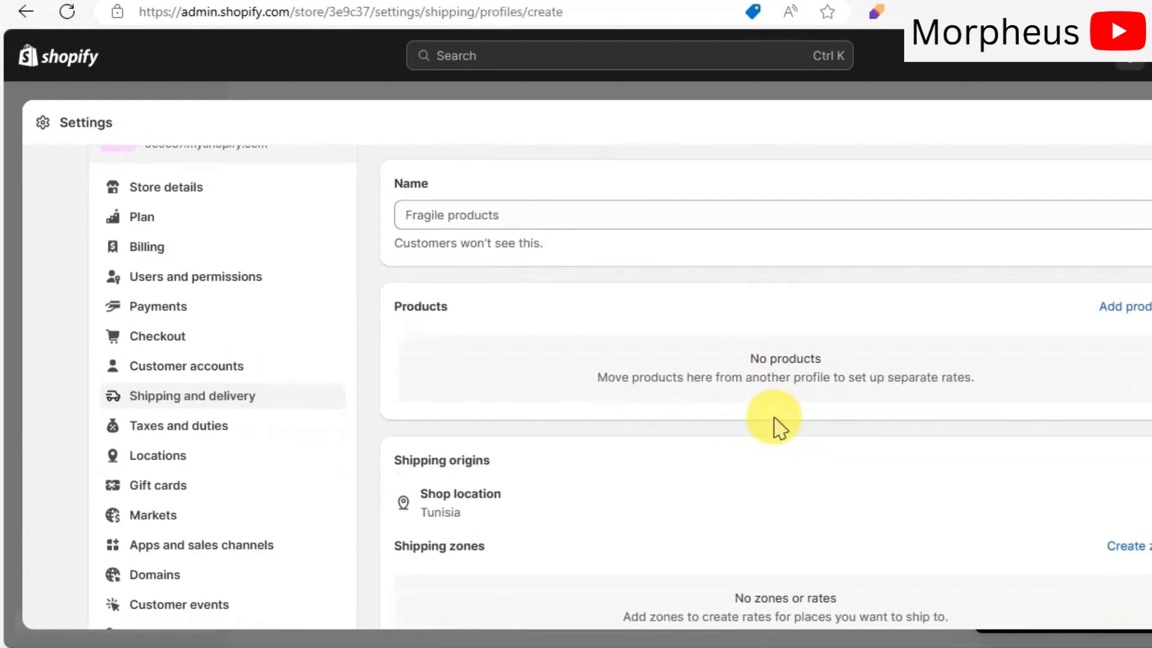
scroll(779, 428, down, 1)
scroll(934, 437, down, 1)
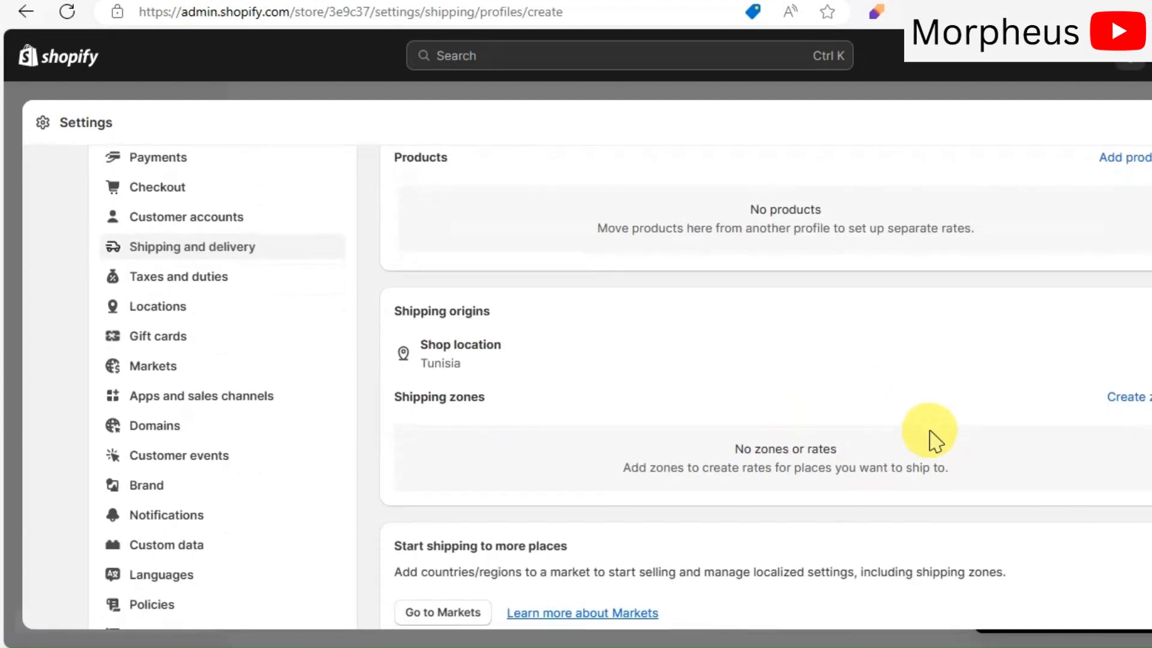
scroll(934, 440, down, 1)
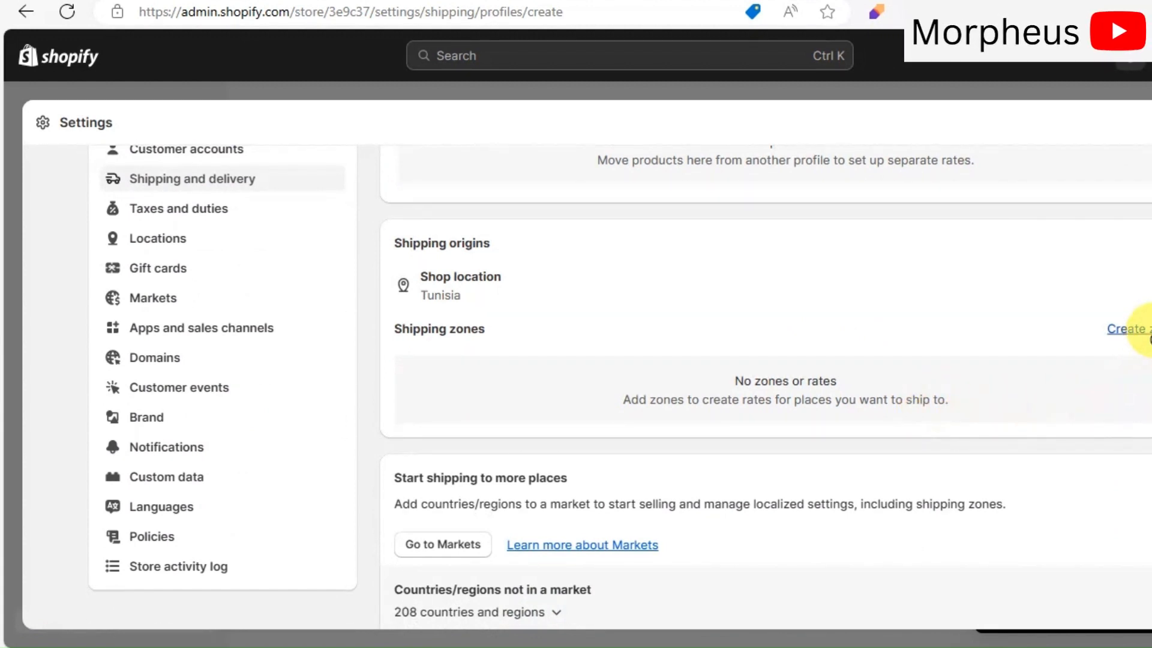
scroll(1146, 327, up, 3)
scroll(1150, 327, up, 2)
scroll(1140, 334, down, 1)
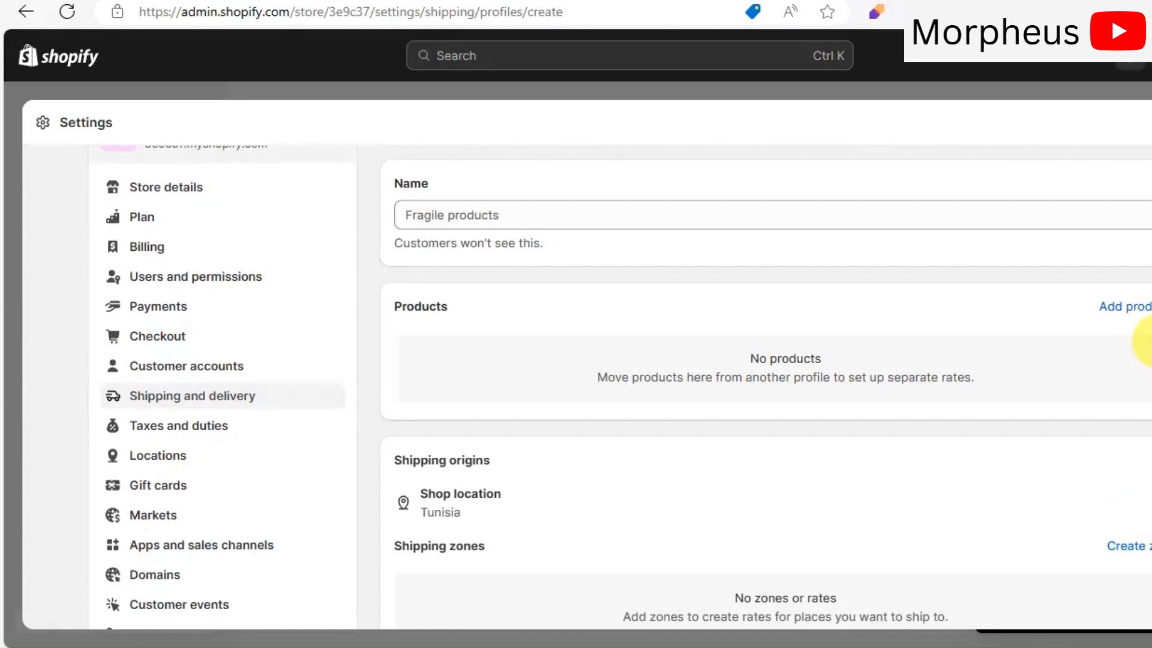
scroll(1146, 342, down, 5)
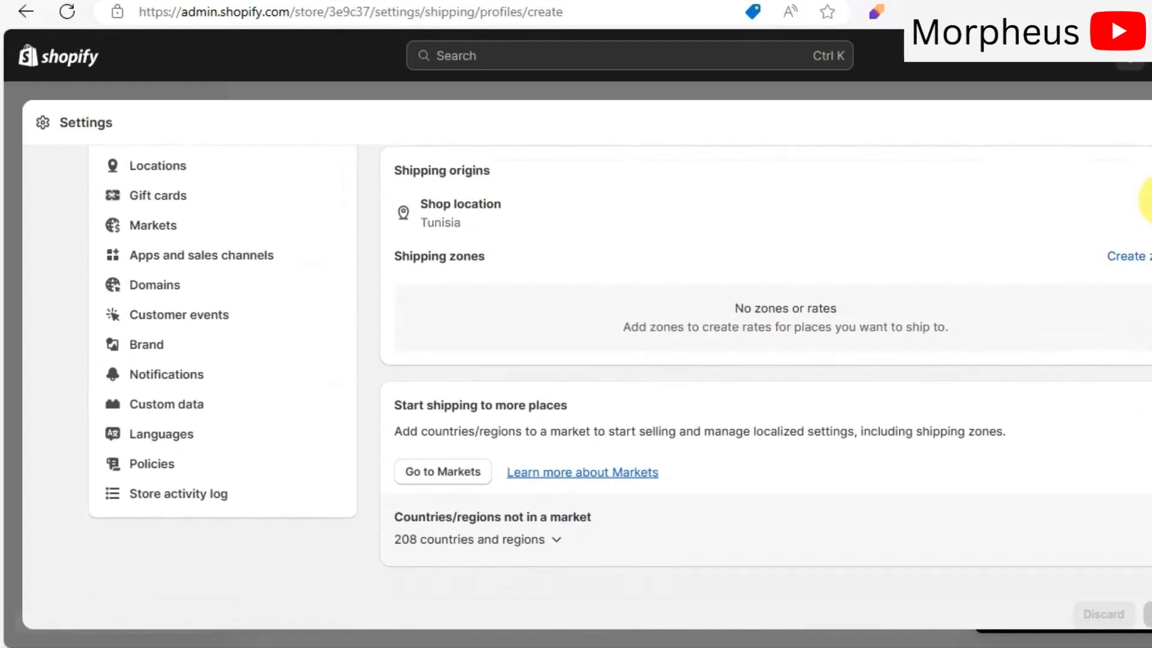
- Remove the rates for the shop location from the new shipping profile and try to save the profile
click(1149, 207)
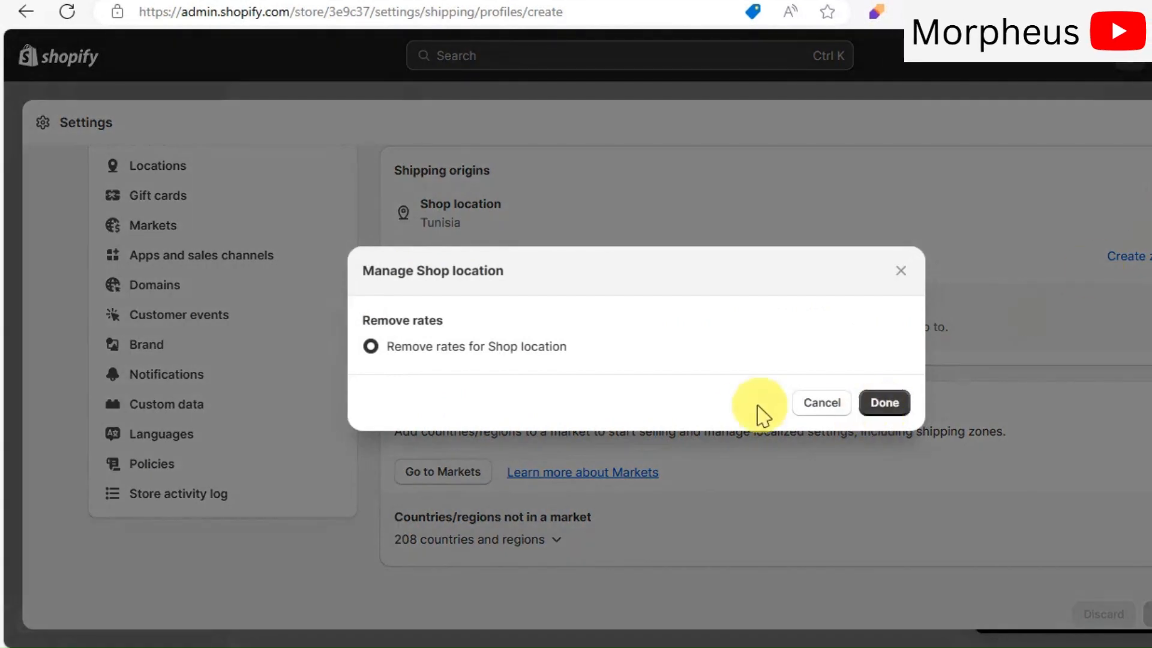
click(862, 406)
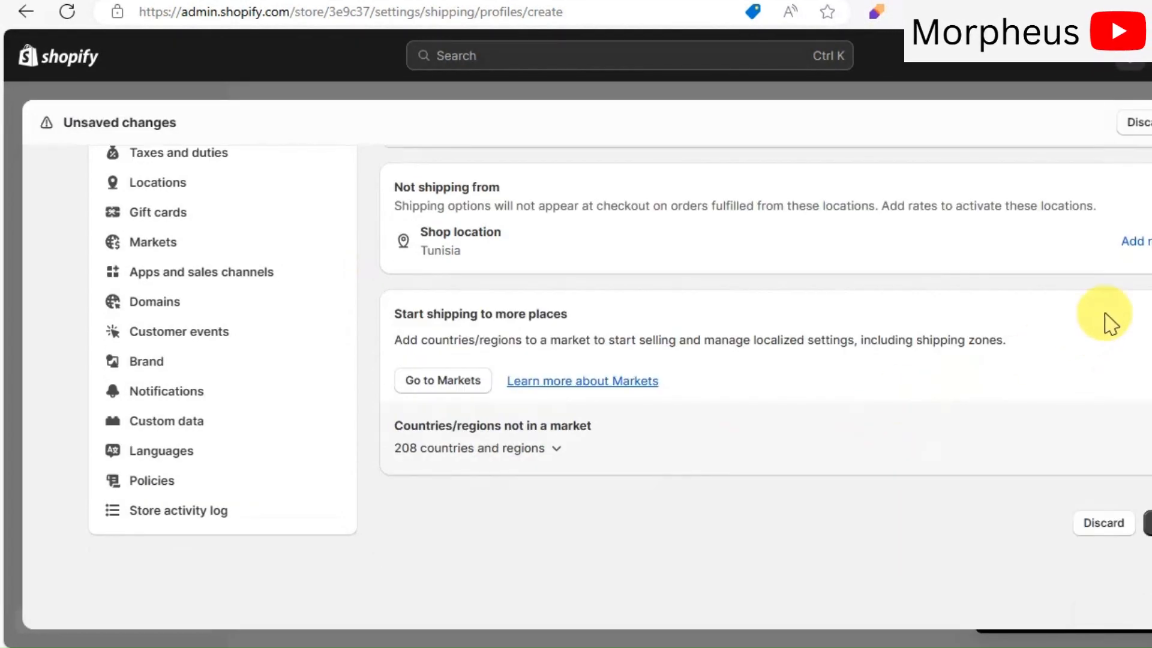
click(1147, 522)
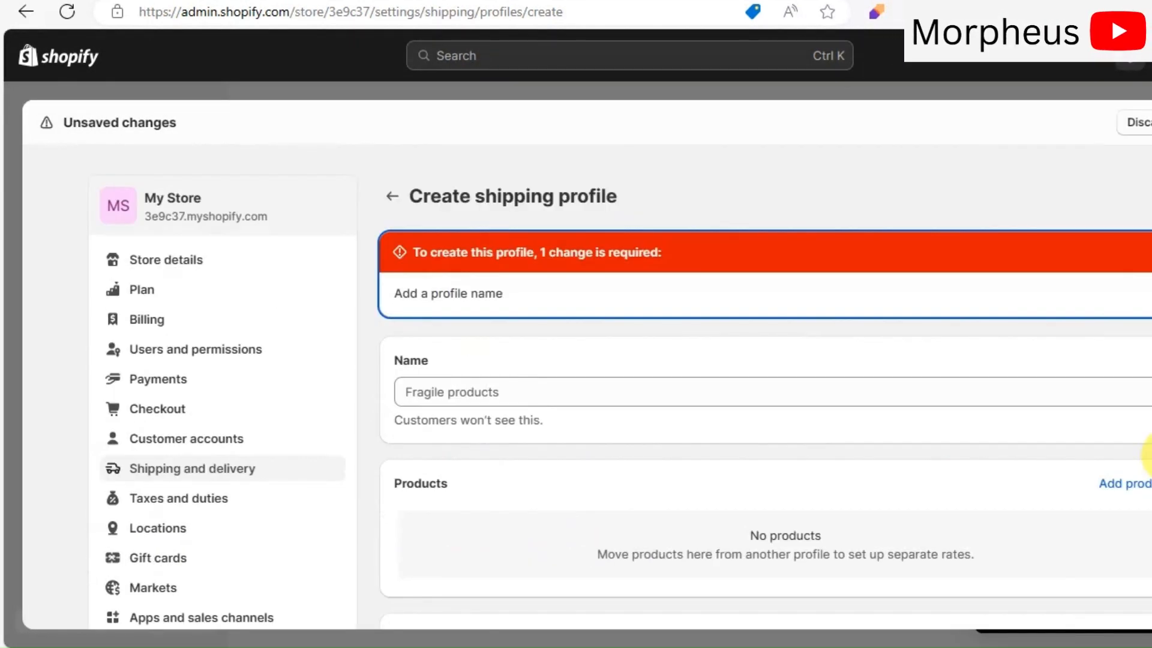
- Add new rates for the shop location so the profile ships from it again
scroll(1147, 456, down, 4)
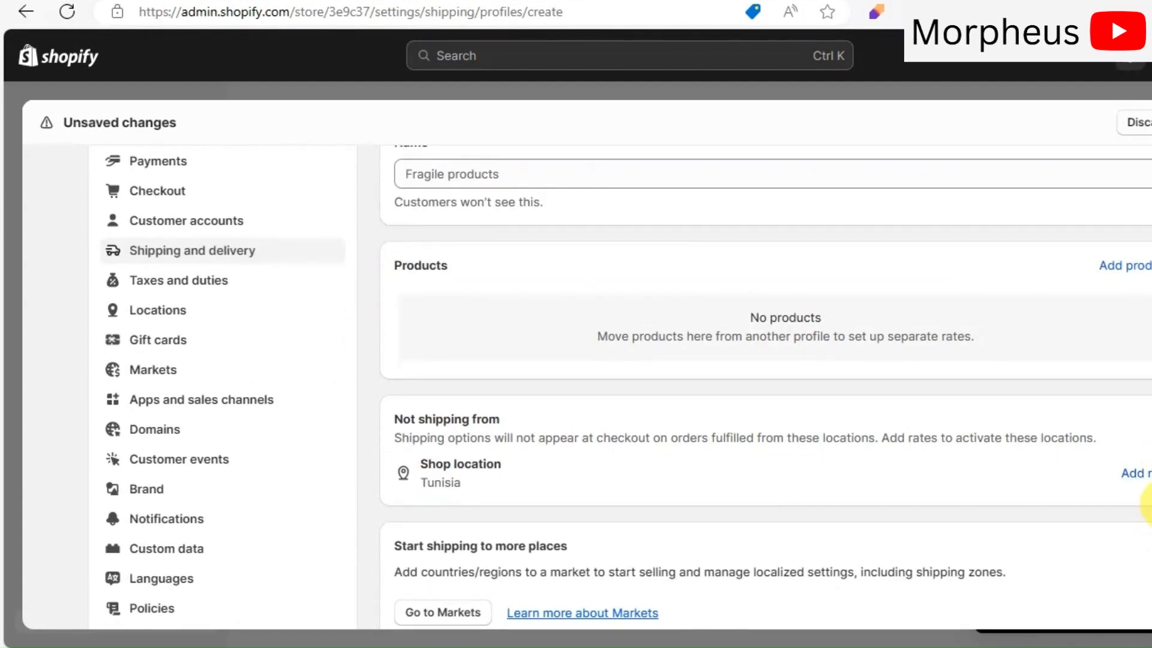
scroll(1147, 492, down, 1)
scroll(1139, 399, down, 3)
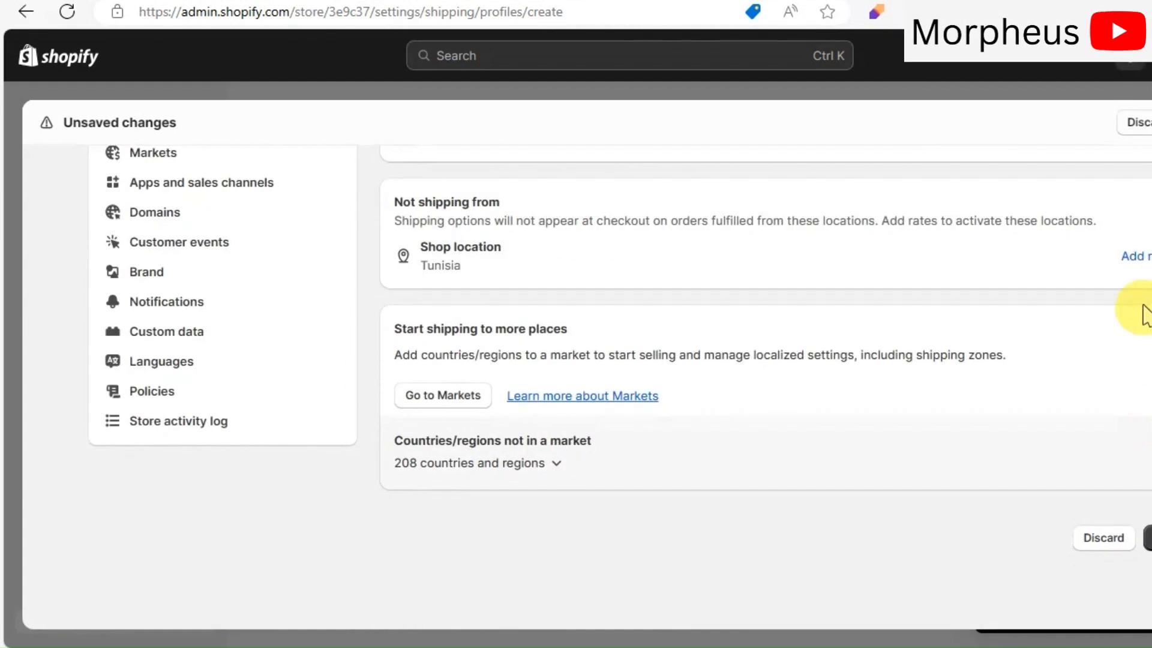
click(1133, 256)
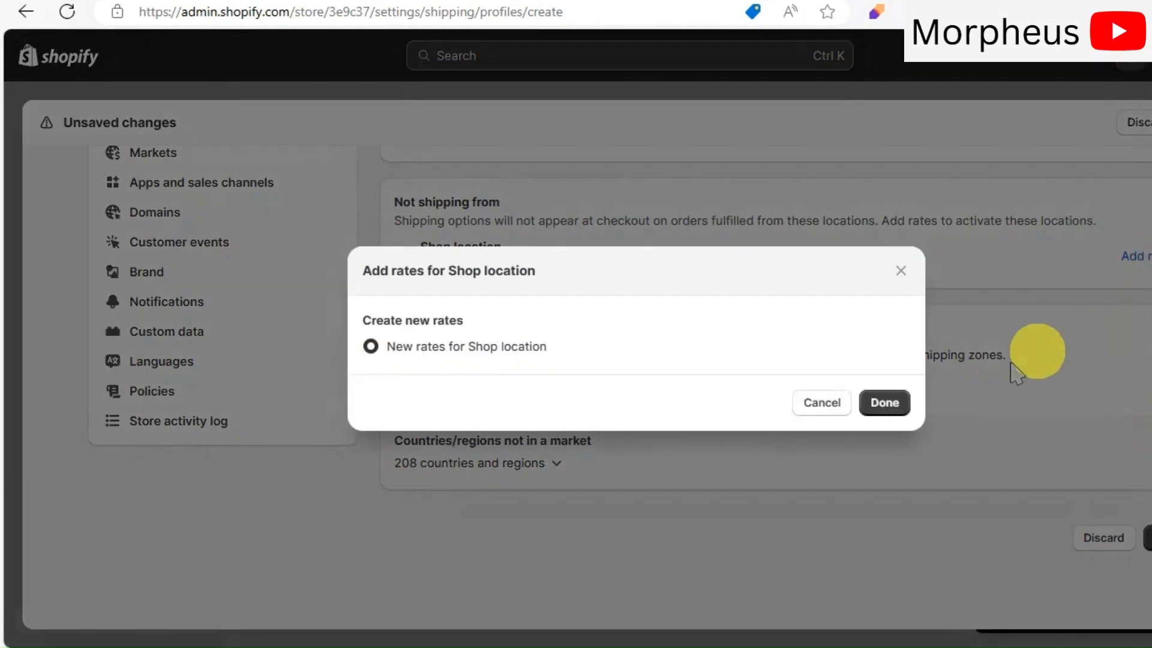
click(886, 404)
- Create a new shipping zone in the profile and name it "free shipping"
click(1128, 290)
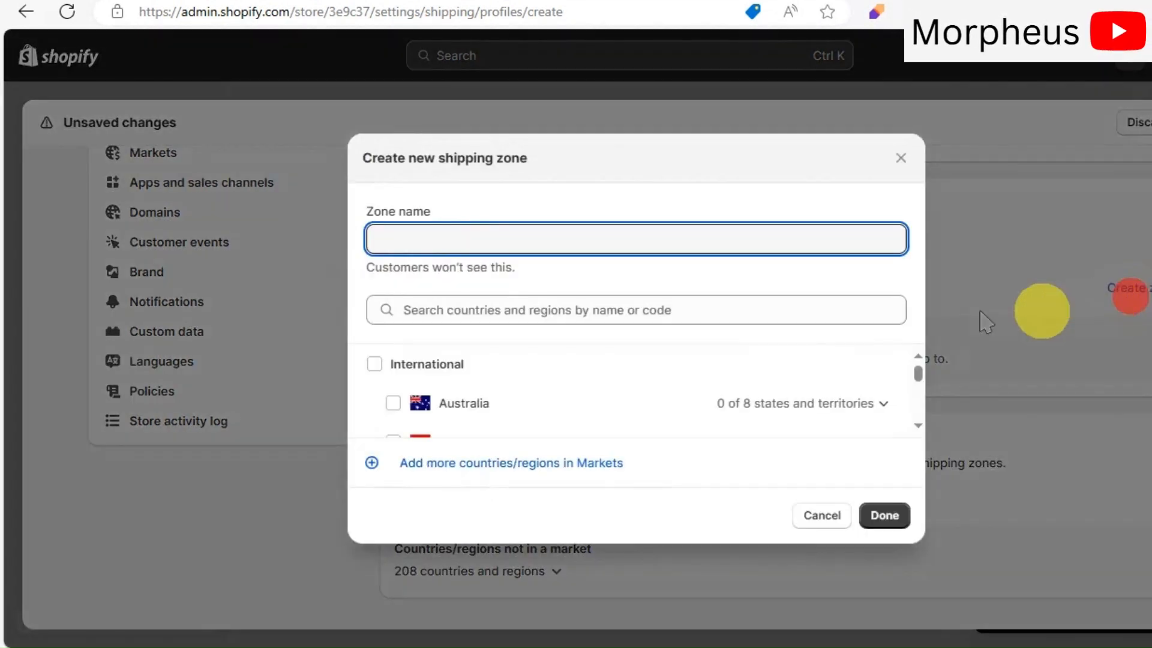
click(617, 241)
click(520, 207)
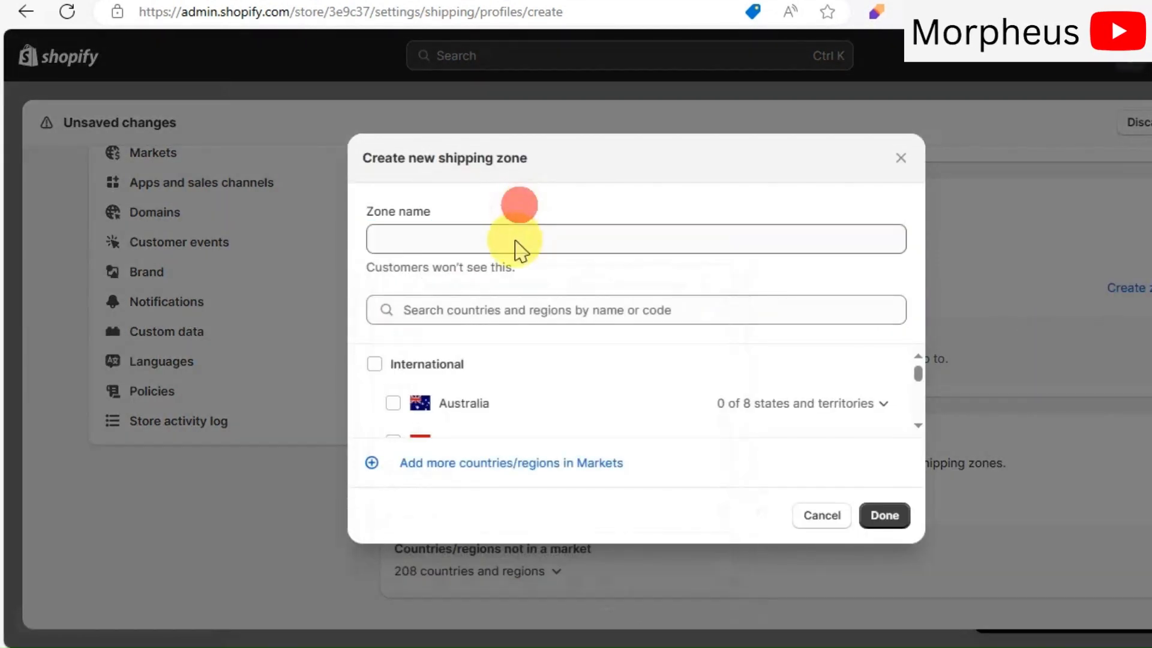
click(515, 240)
text(free shipping)
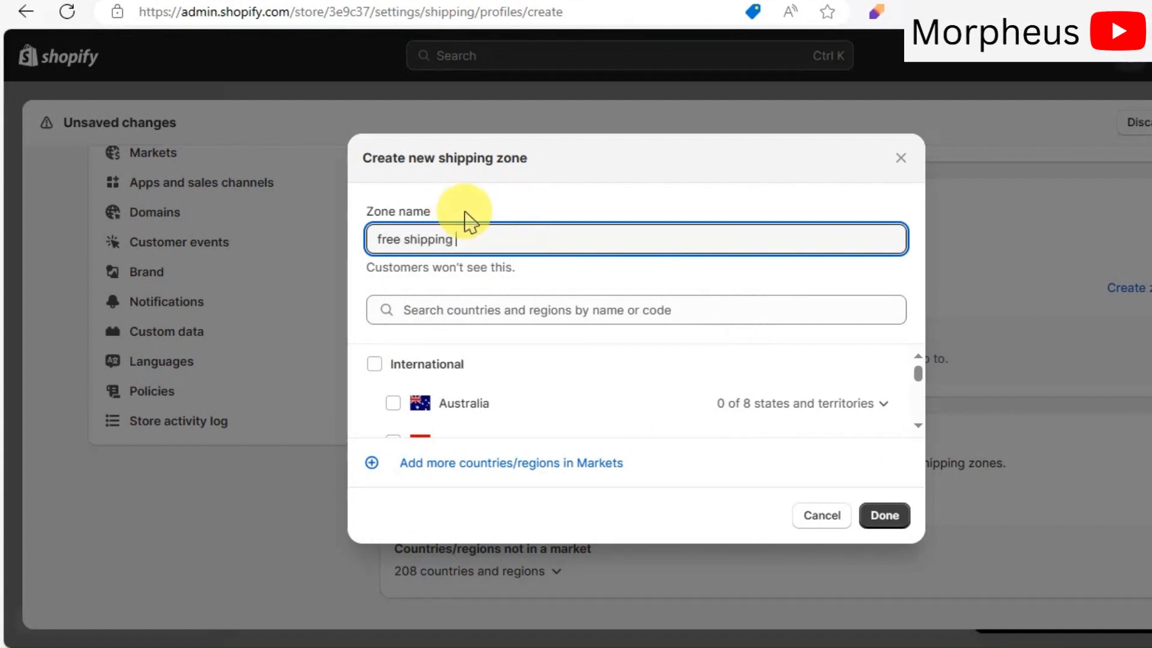
click(465, 212)
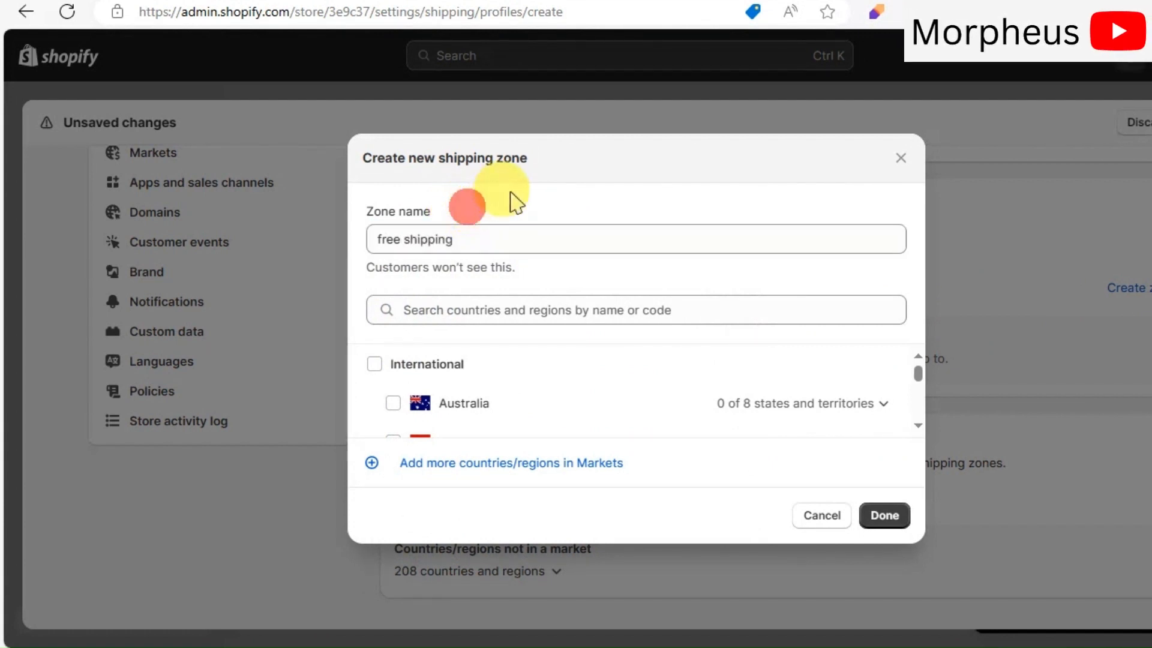
click(592, 194)
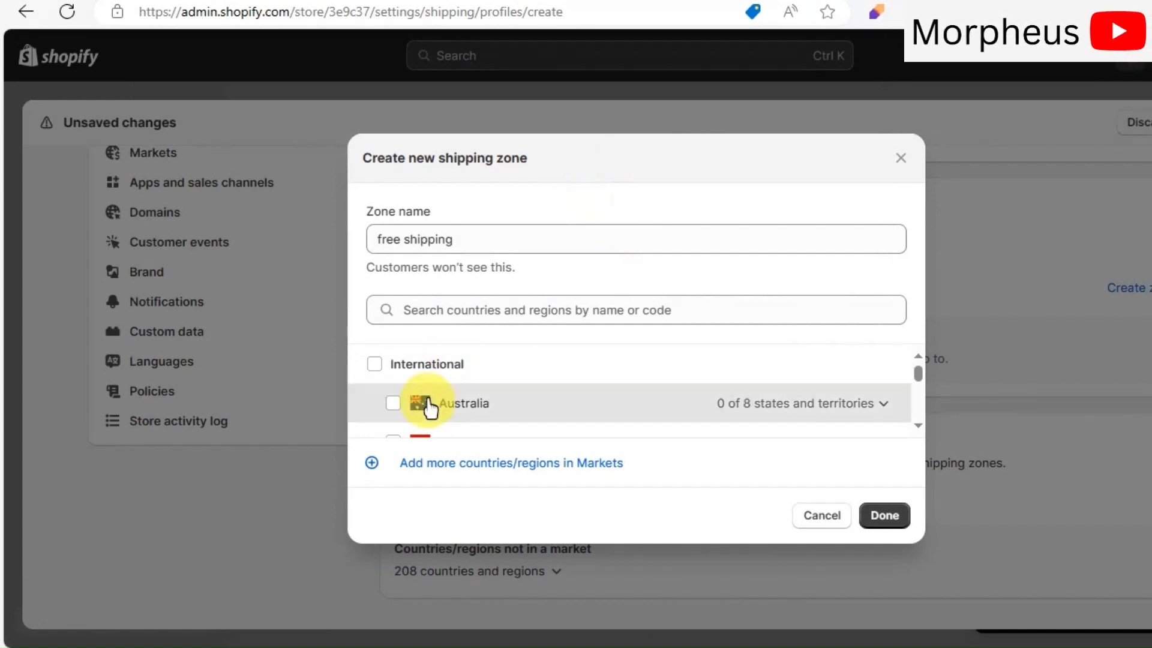
- Include all International countries in the free shipping zone and add the zone to the profile
scroll(456, 384, down, 1)
scroll(477, 390, up, 1)
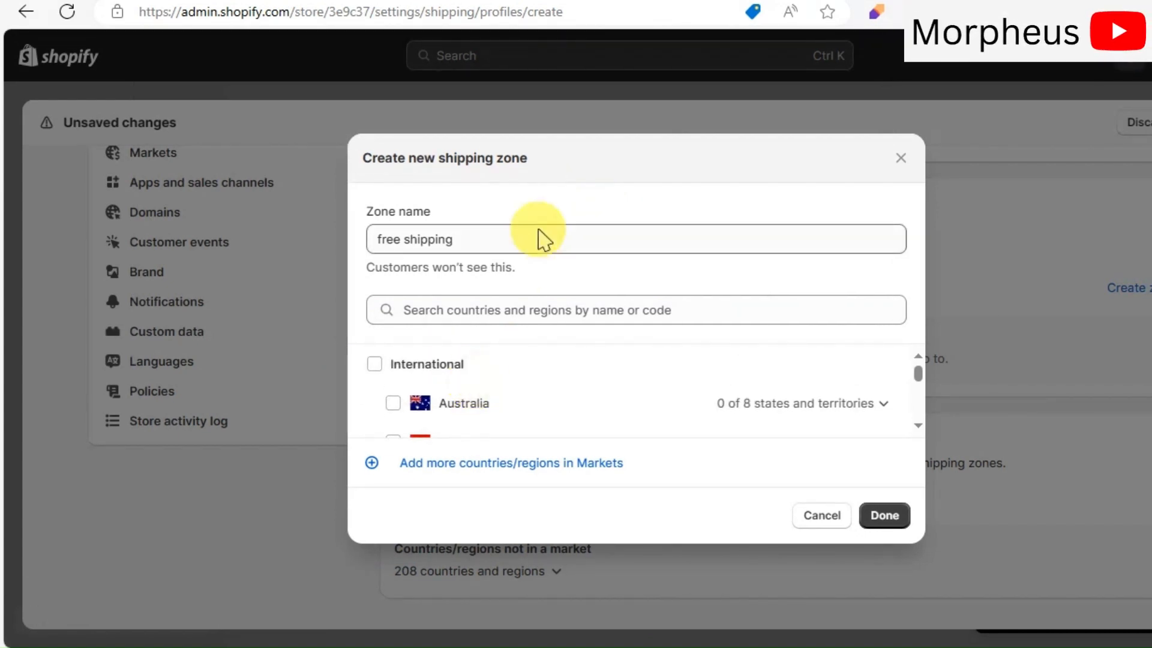
click(378, 364)
scroll(678, 432, down, 2)
scroll(689, 429, down, 2)
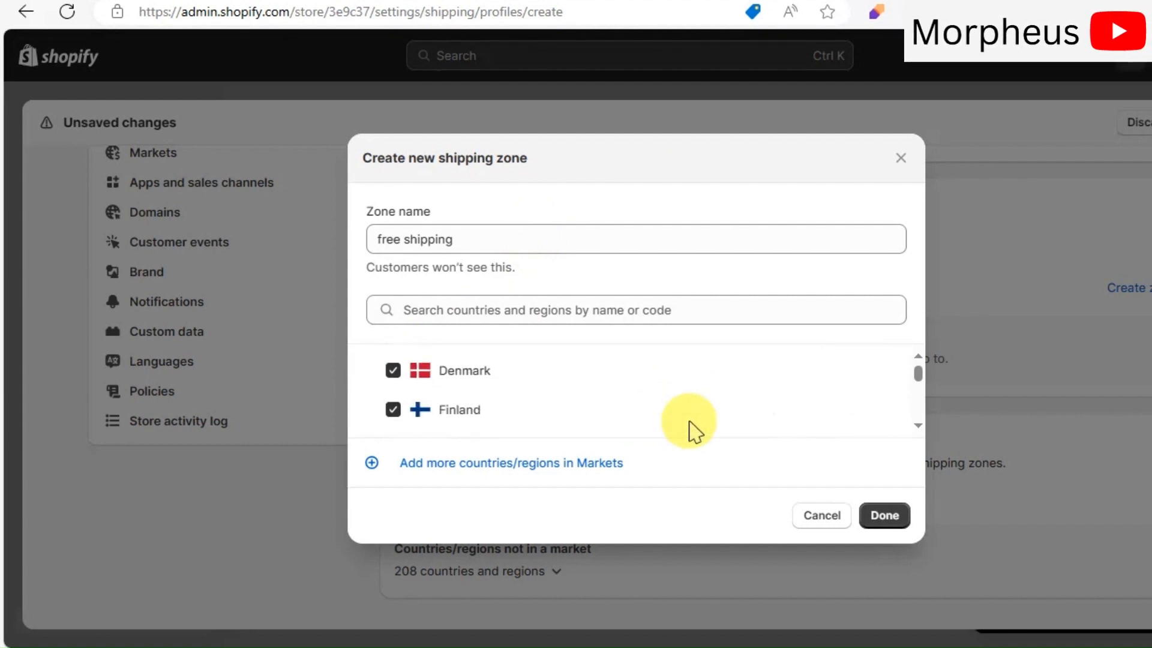
click(884, 514)
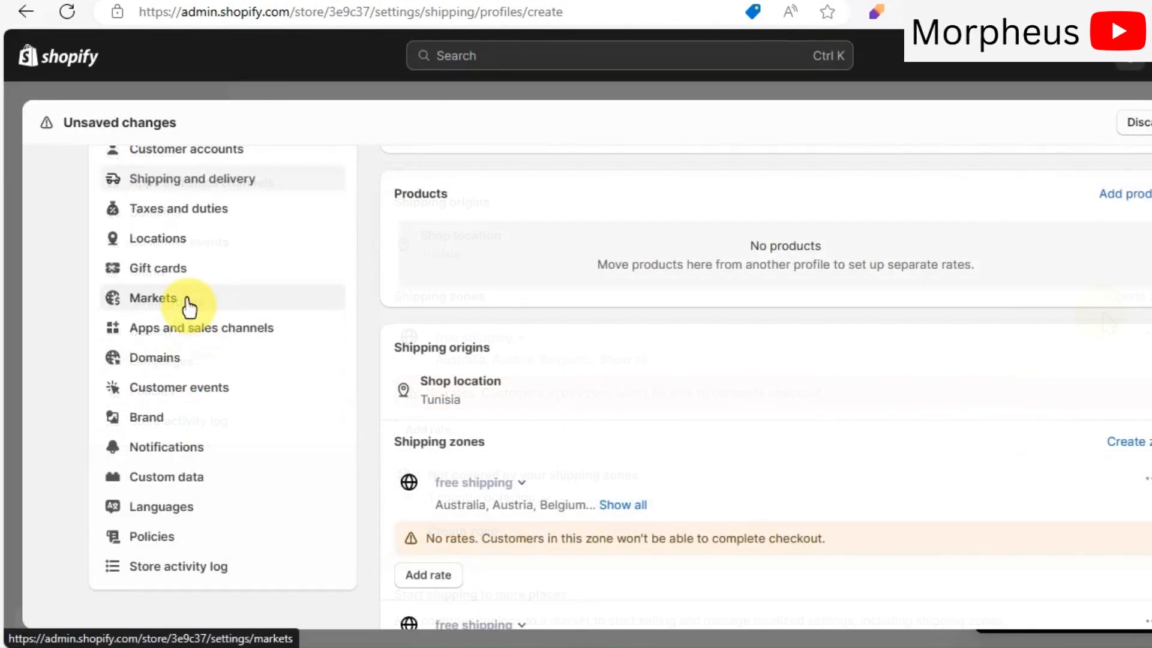
- Open the markets settings, leaving the unsaved shipping profile
click(183, 298)
click(816, 391)
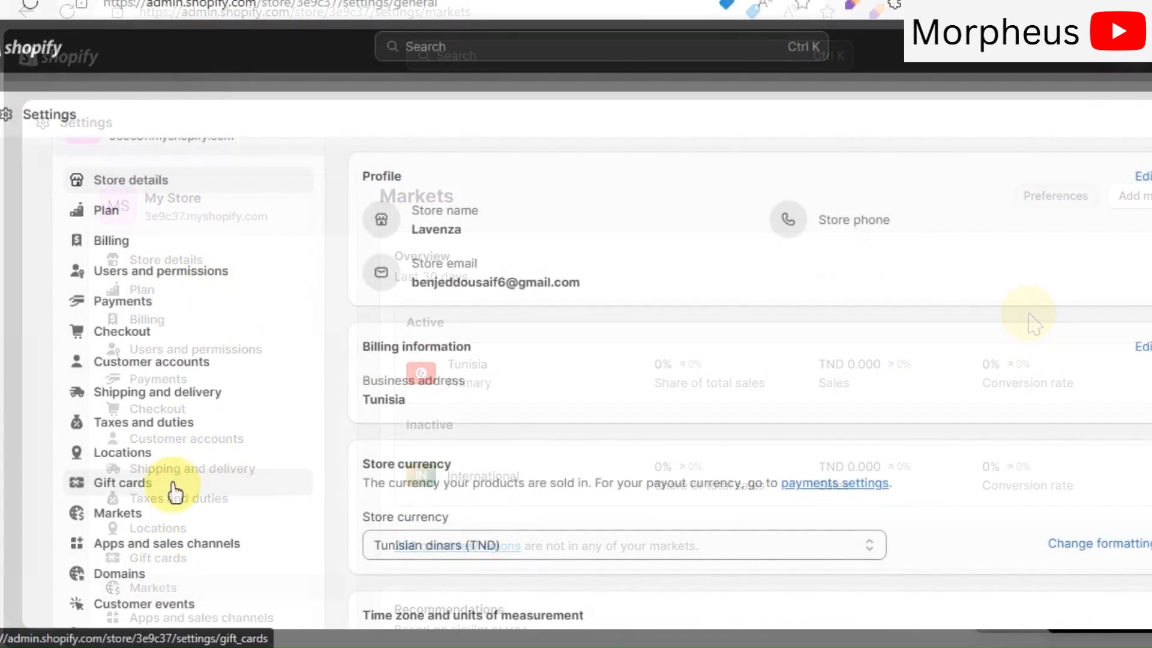
- Open the domain settings and examine the options for buying or connecting a domain, highlighting the store's current myshopify.com address
scroll(180, 438, down, 2)
scroll(120, 585, down, 1)
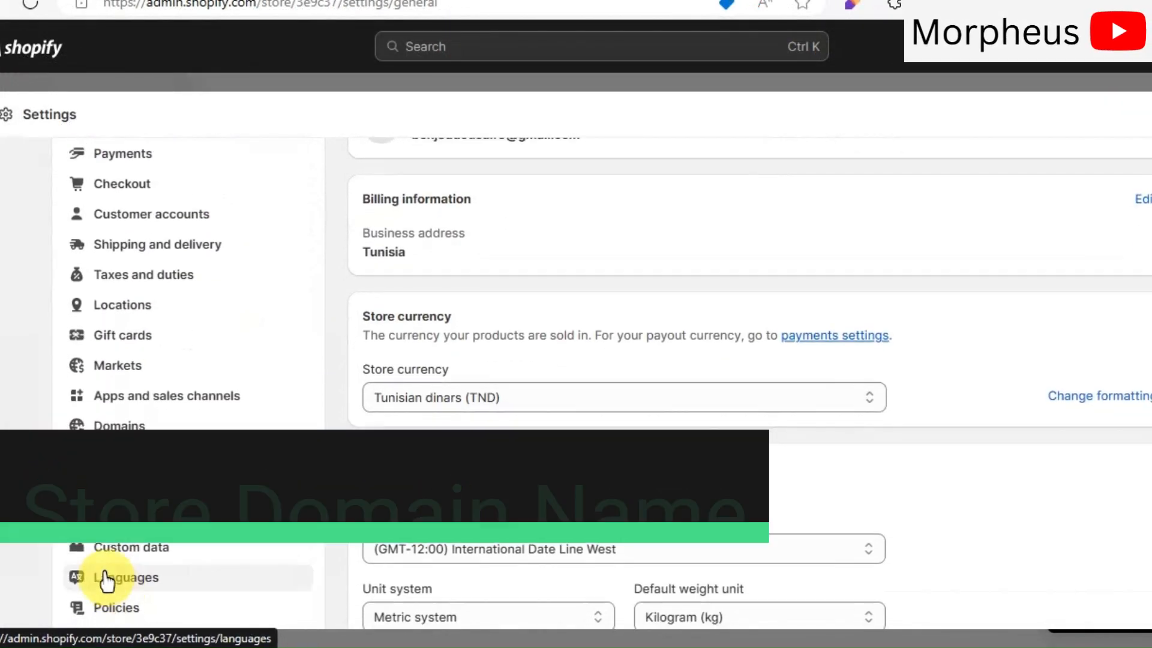
click(109, 427)
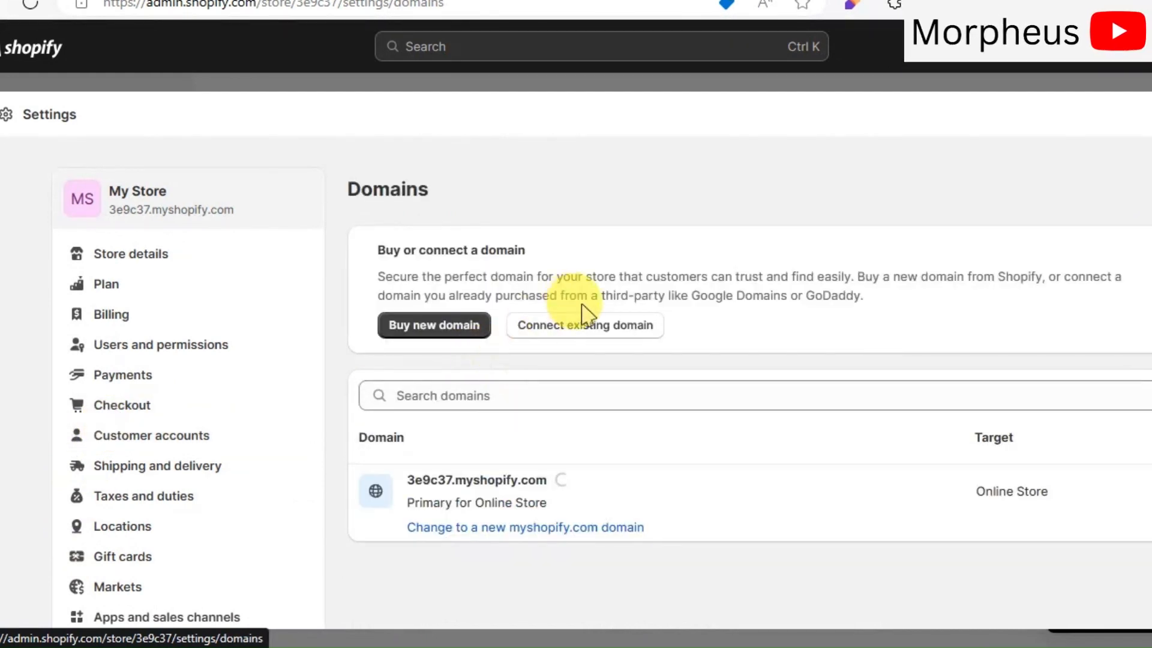
scroll(708, 423, down, 1)
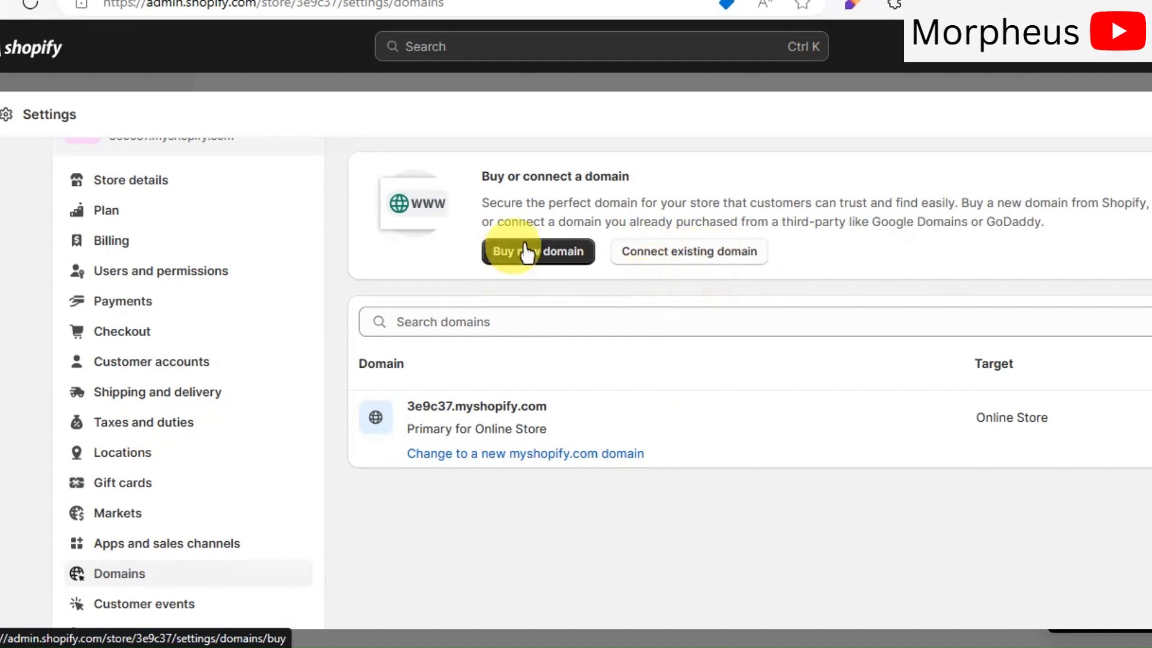
scroll(552, 452, up, 1)
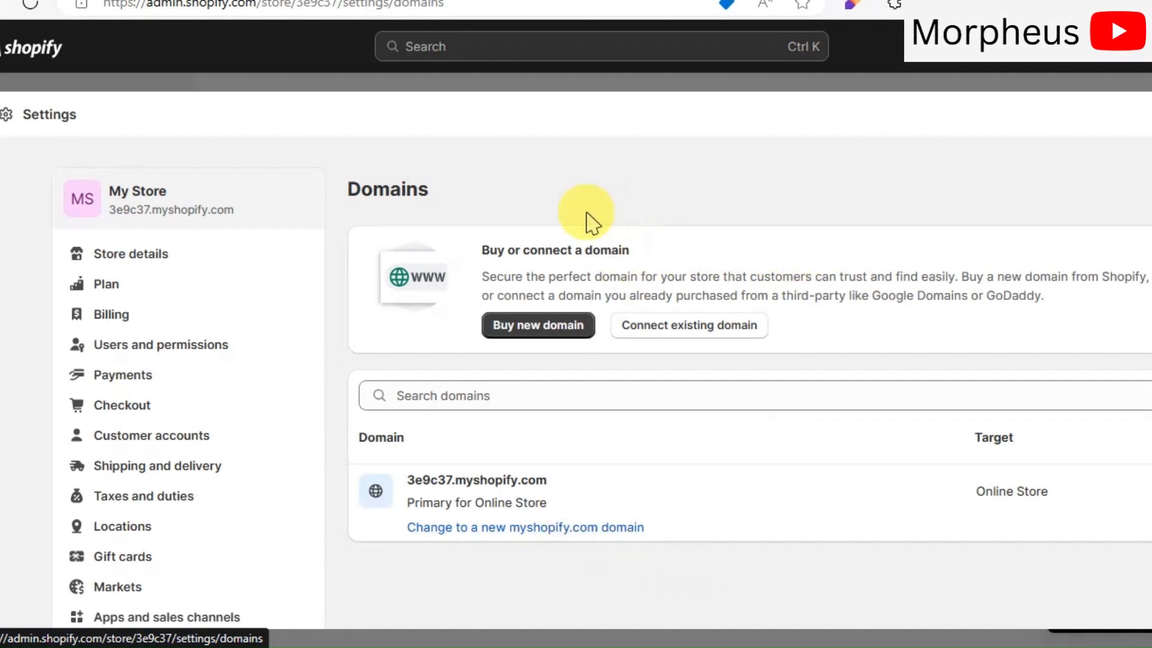
drag(243, 212, 114, 219)
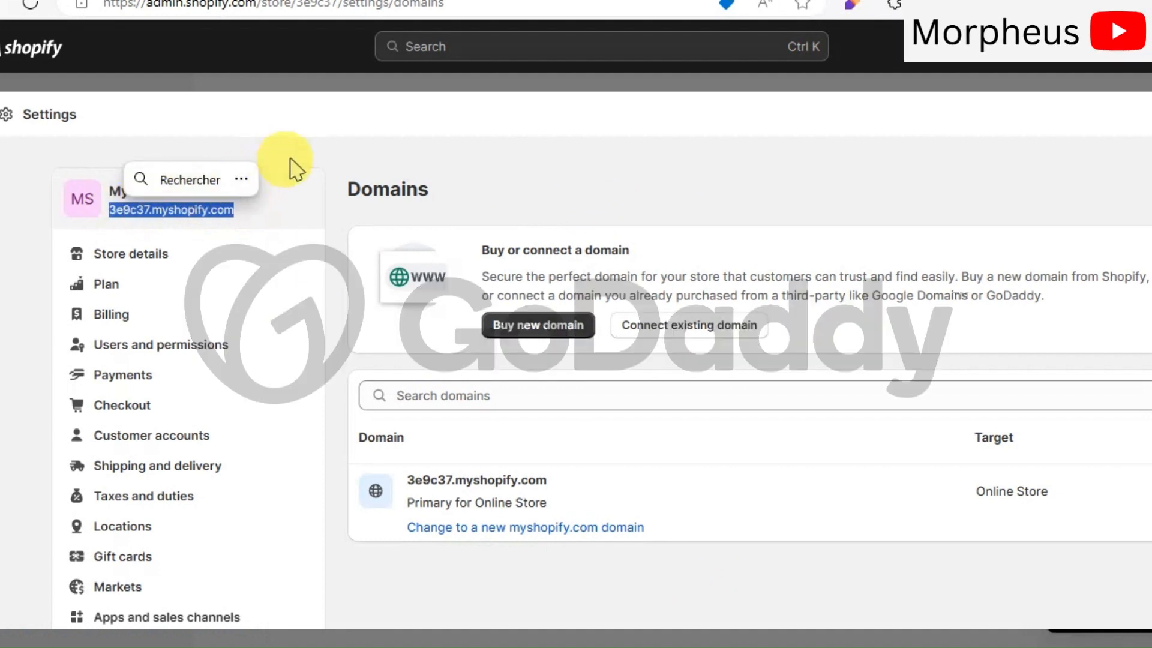
- Examine the form for connecting an existing domain, and return to the domain settings without entering one
click(314, 148)
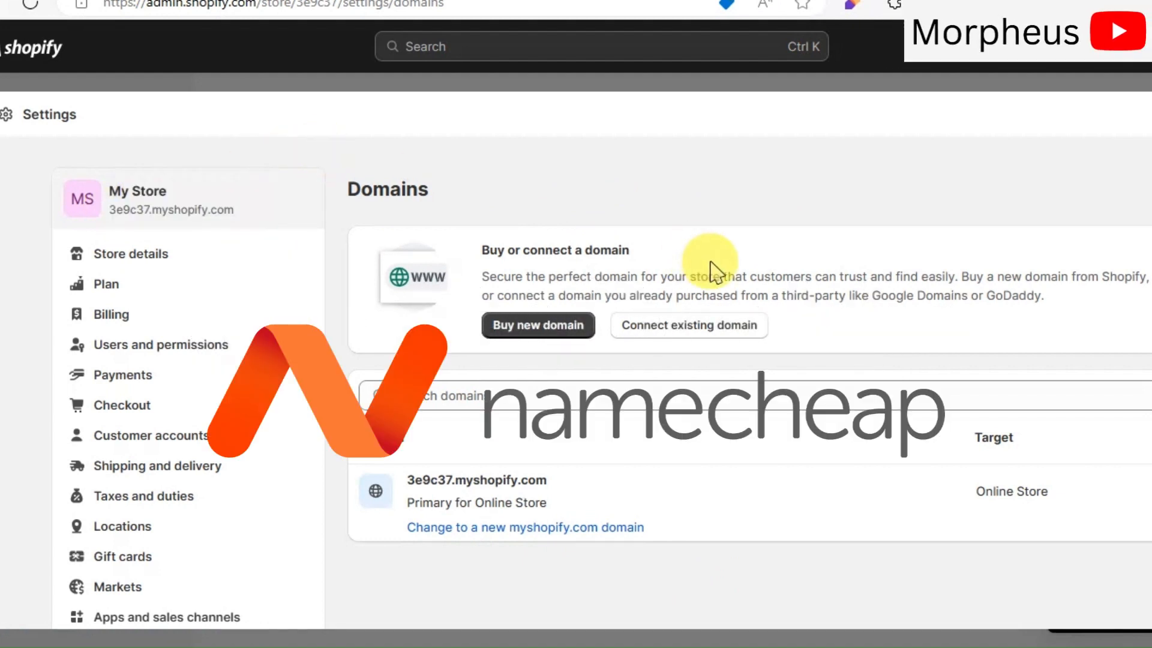
click(695, 324)
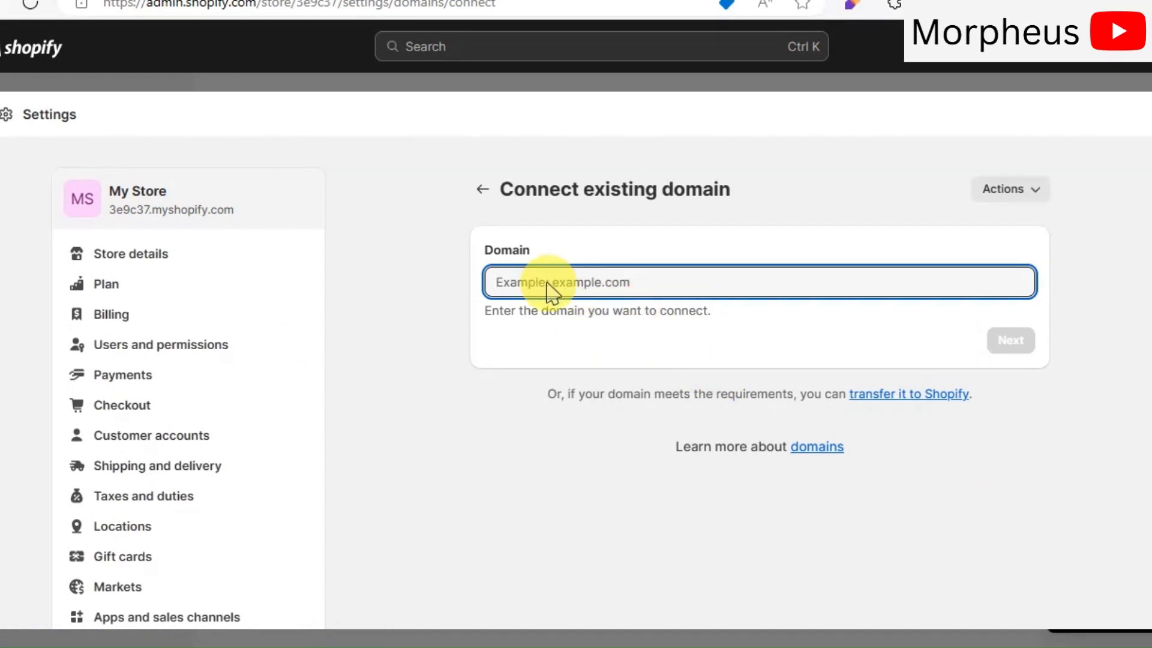
click(1008, 341)
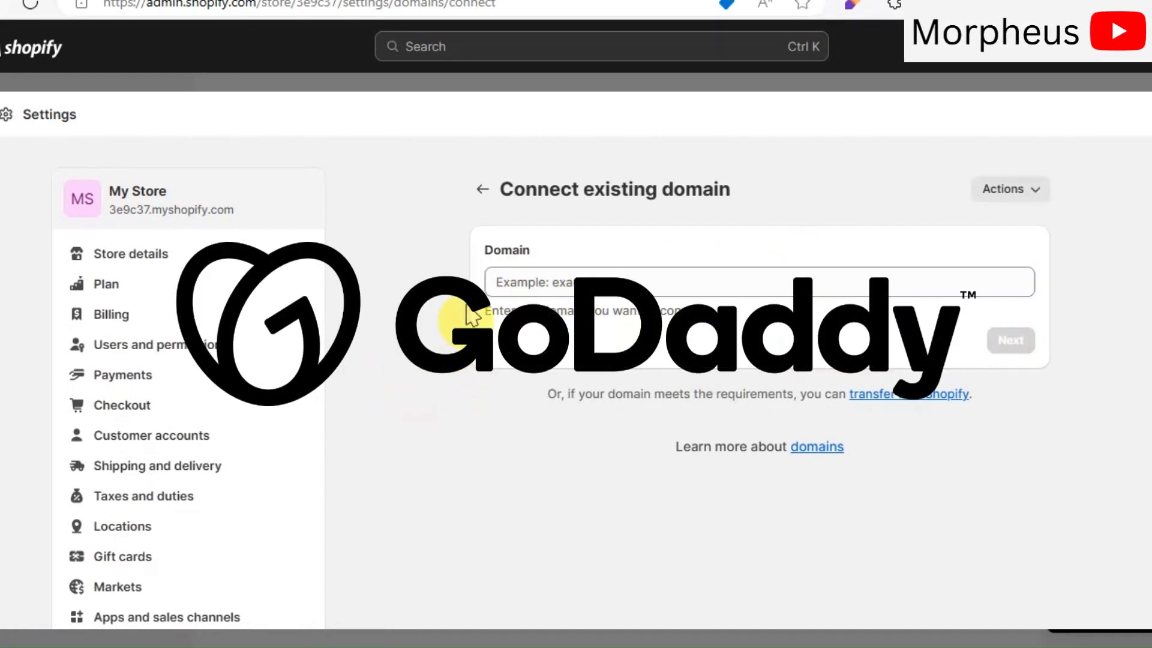
click(482, 189)
- Search for new domains to buy with "lavenza", review the suggested domains and prices, and return to the domain settings
click(534, 339)
click(442, 307)
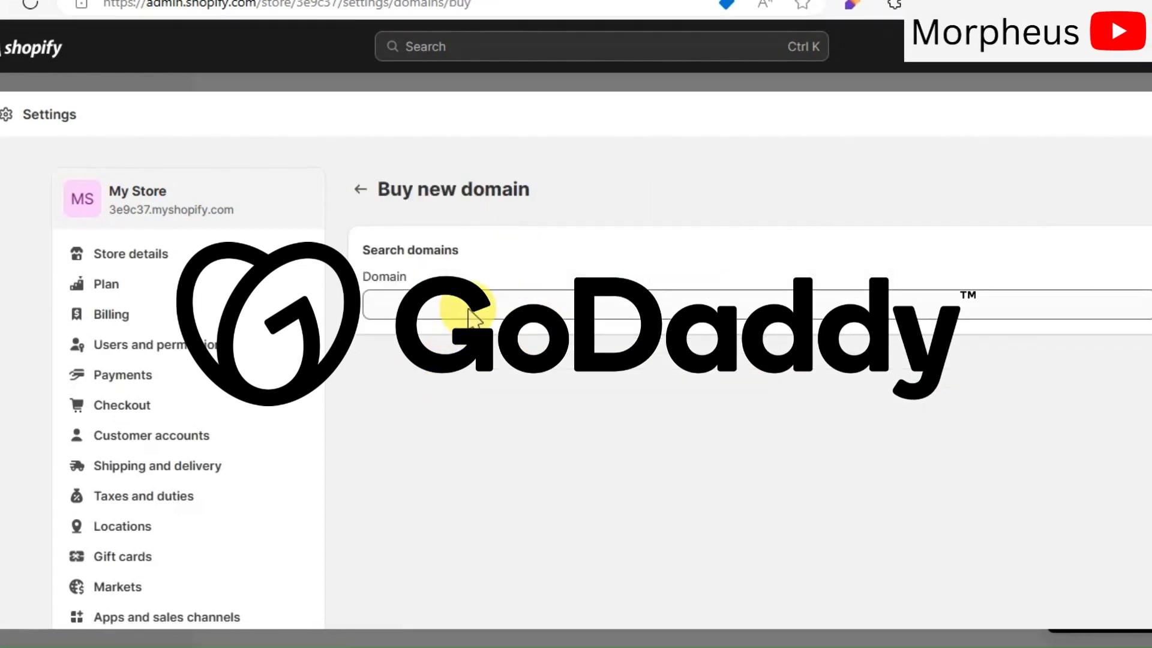
text(lavenza)
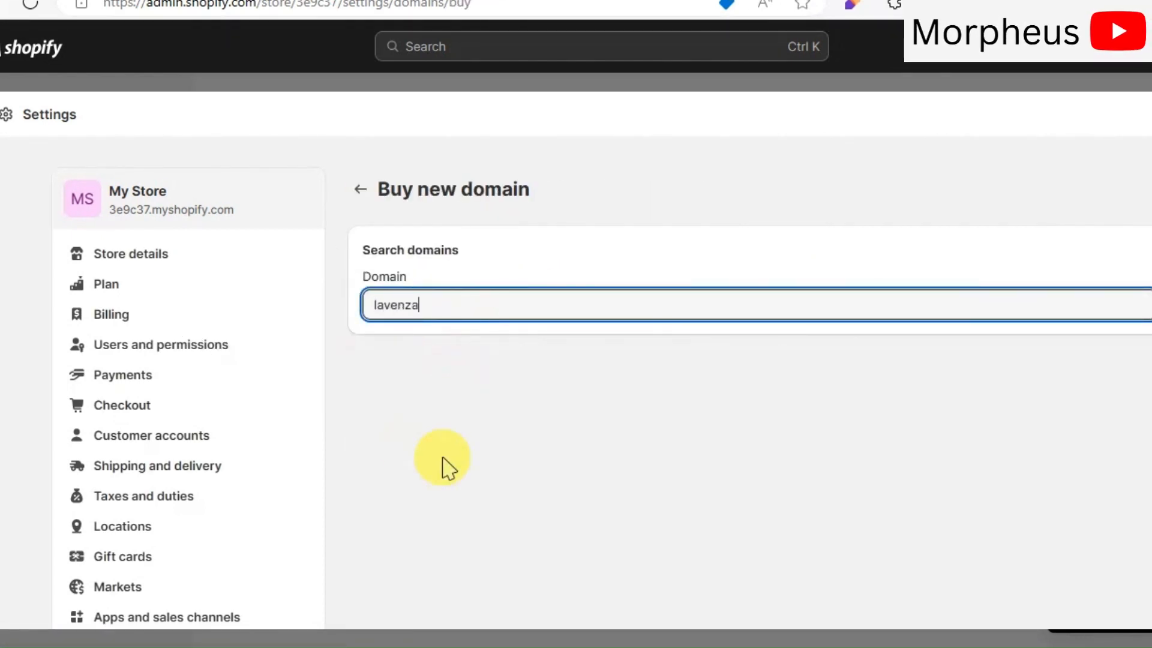
scroll(474, 421, down, 4)
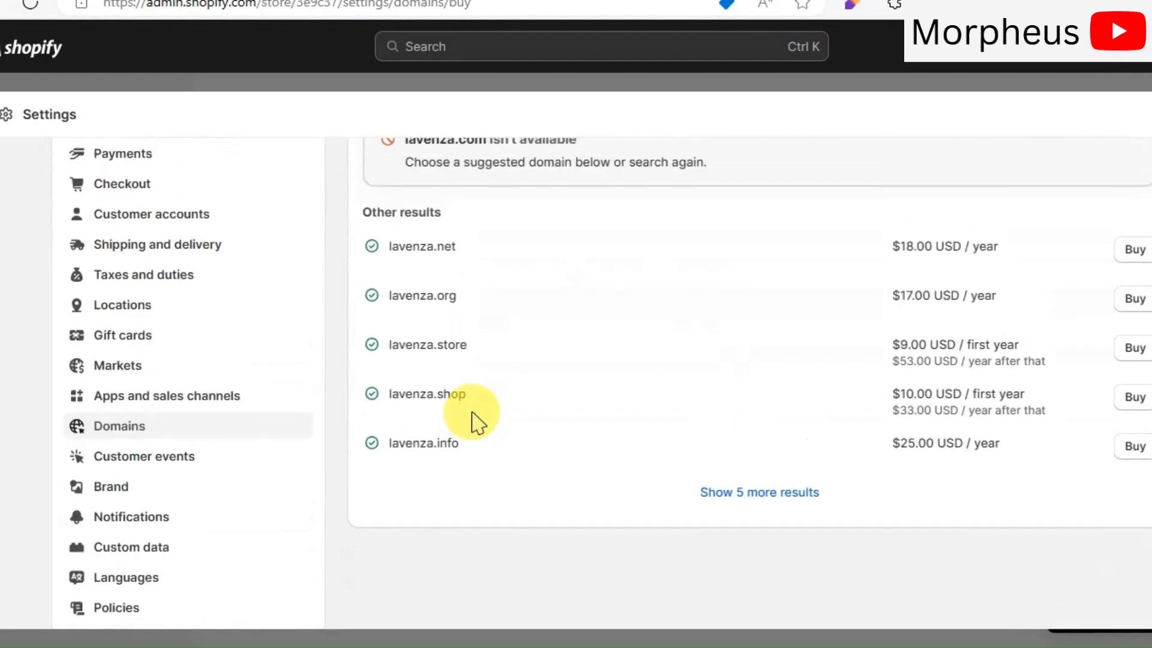
scroll(480, 414, up, 1)
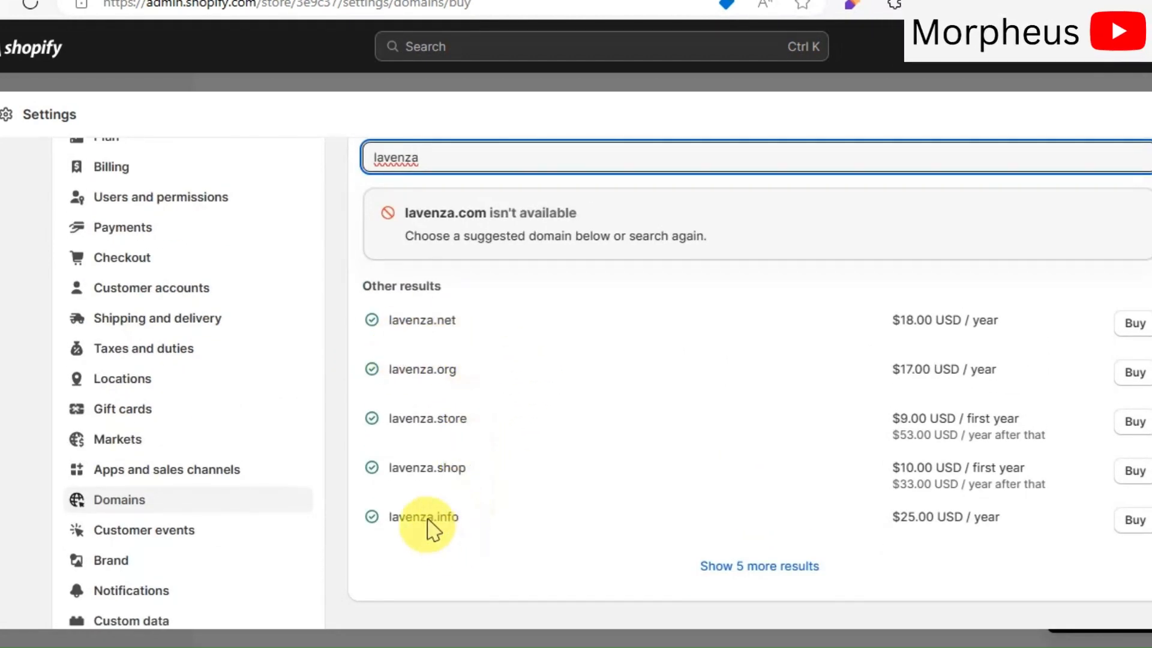
scroll(474, 384, up, 2)
click(361, 189)
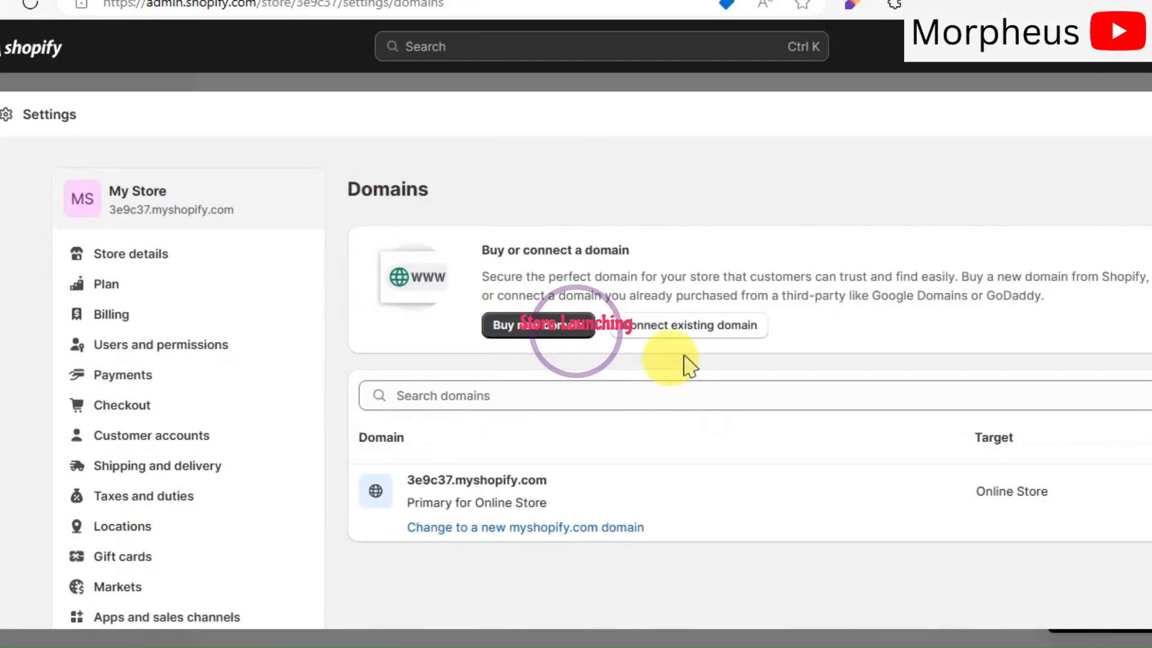
click(690, 324)
click(482, 187)
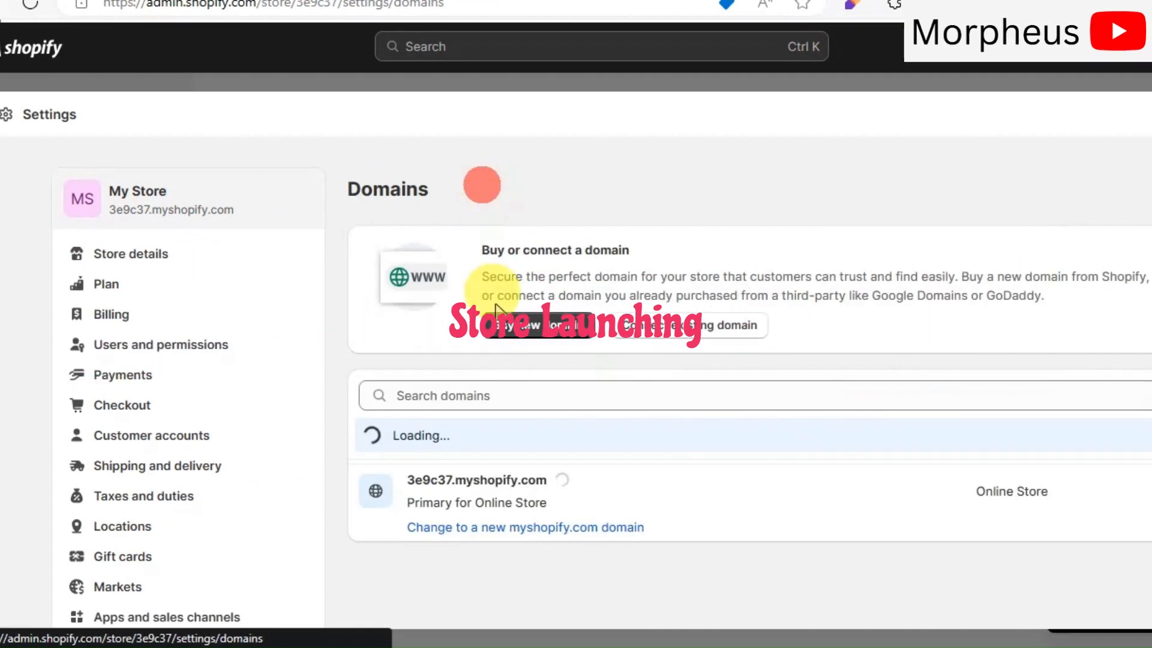
- Open the online store preferences and set the homepage title to "Lavenza - Your beauty house"
click(1151, 114)
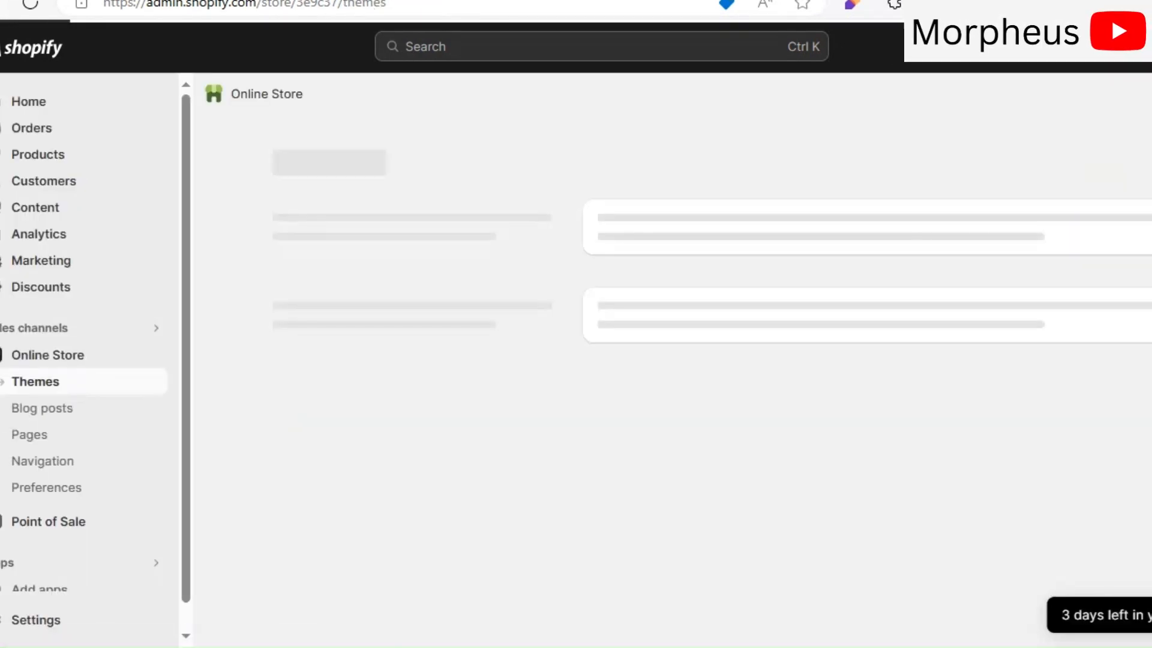
scroll(80, 381, down, 1)
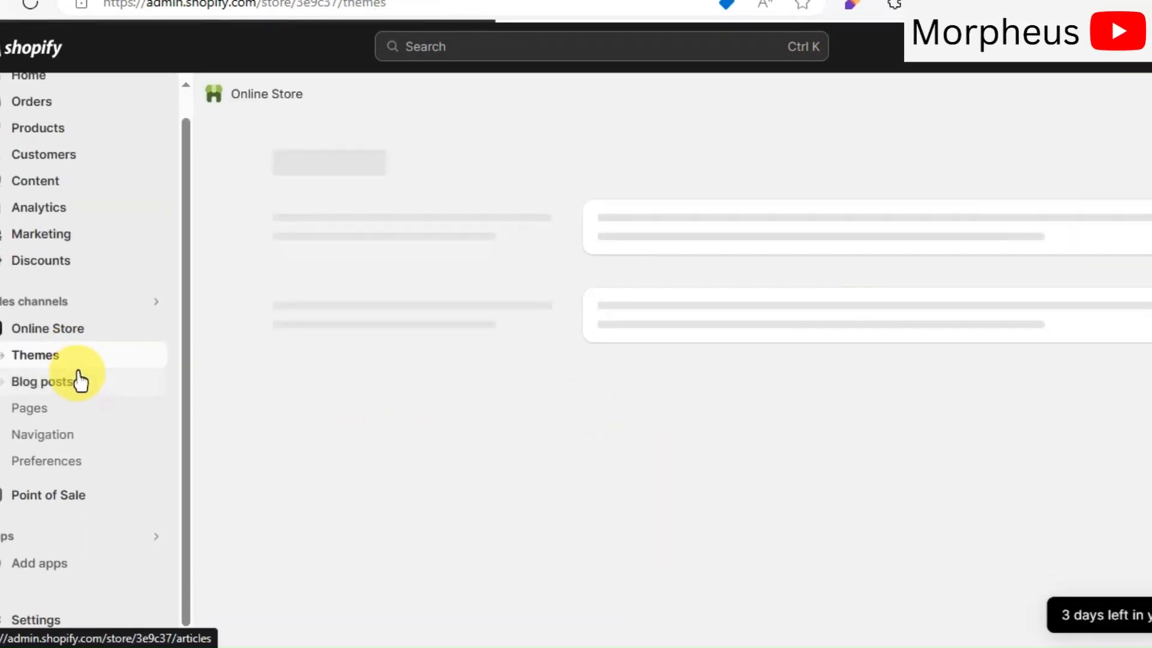
click(78, 468)
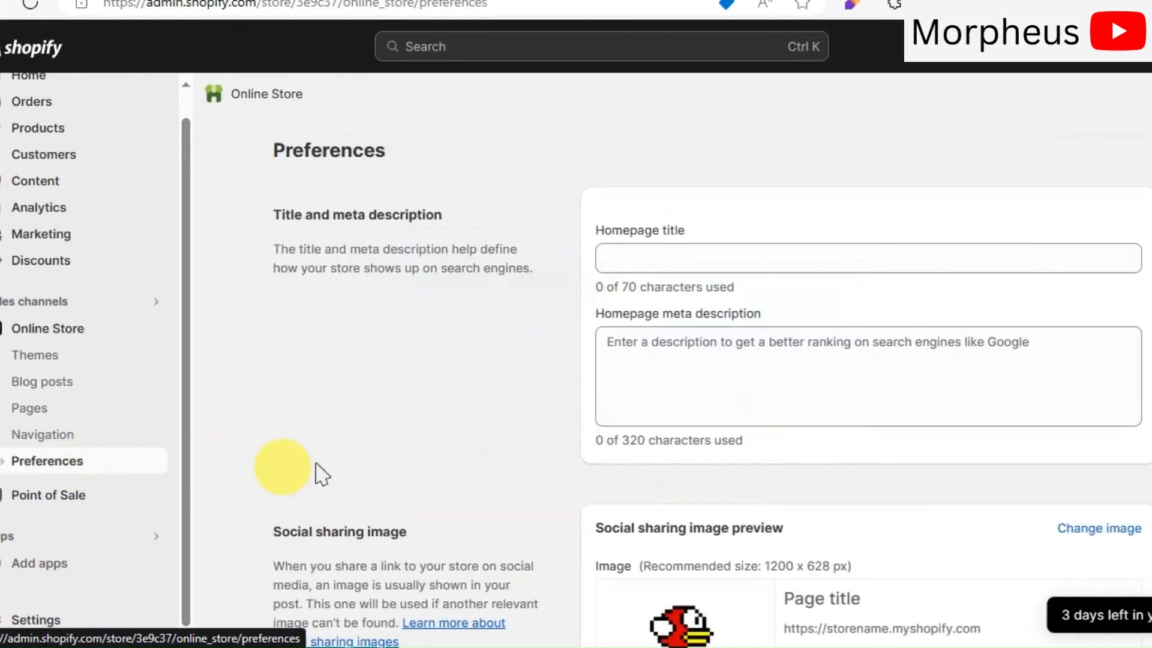
click(638, 259)
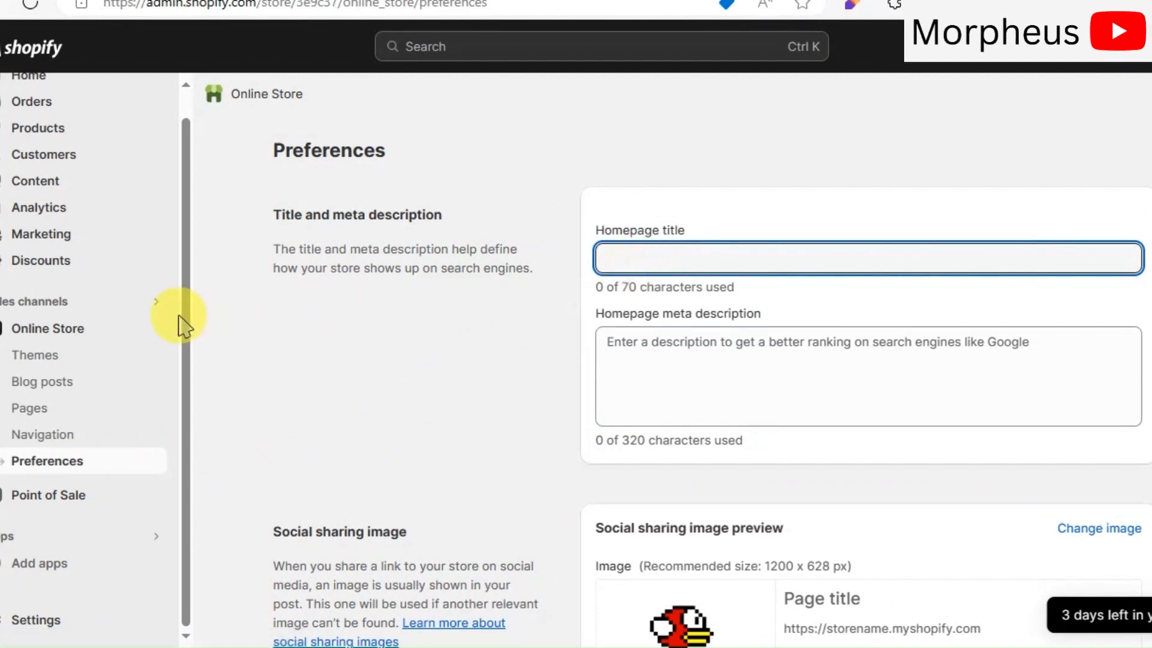
text(Laven)
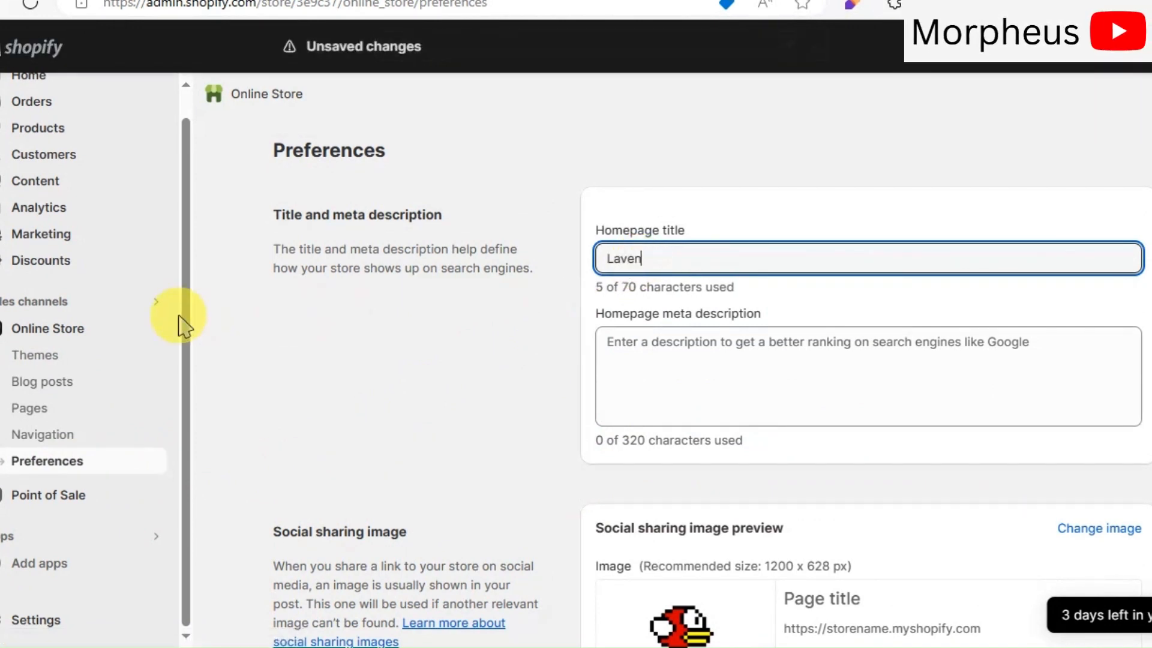
text(za - )
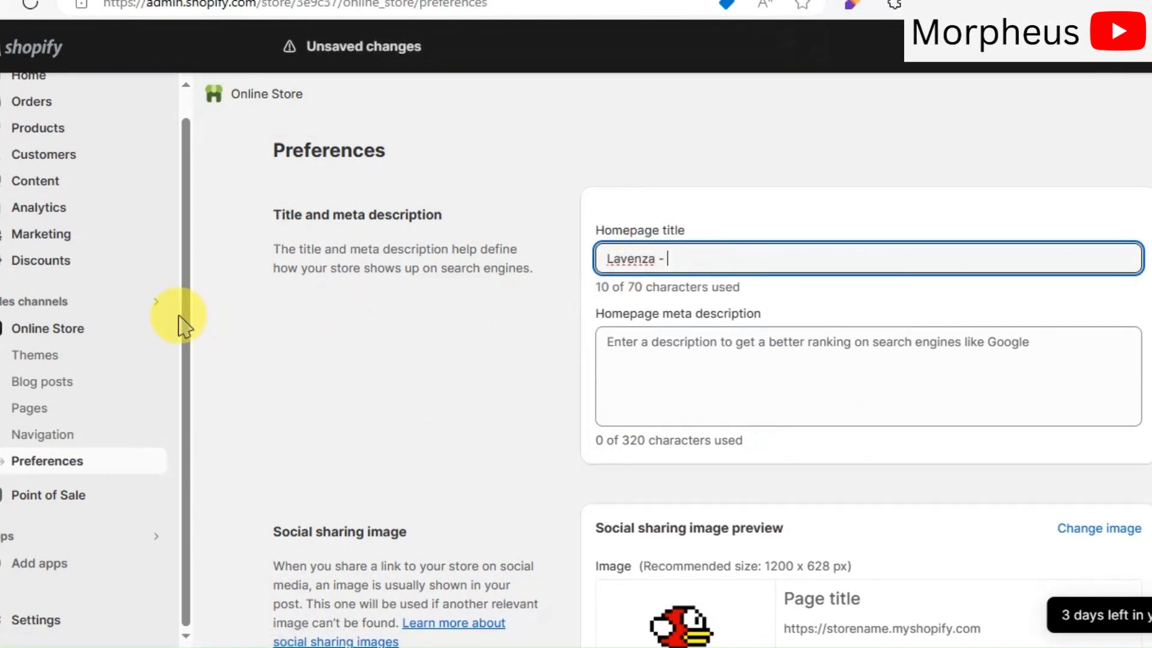
text(Your beau)
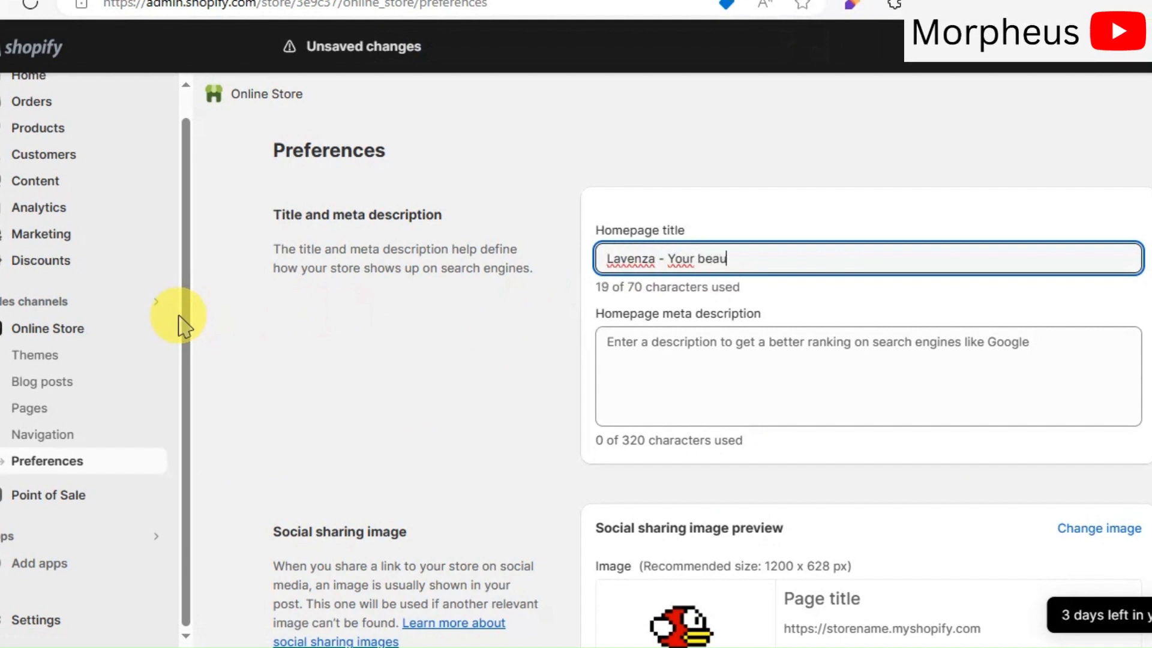
text(ty house)
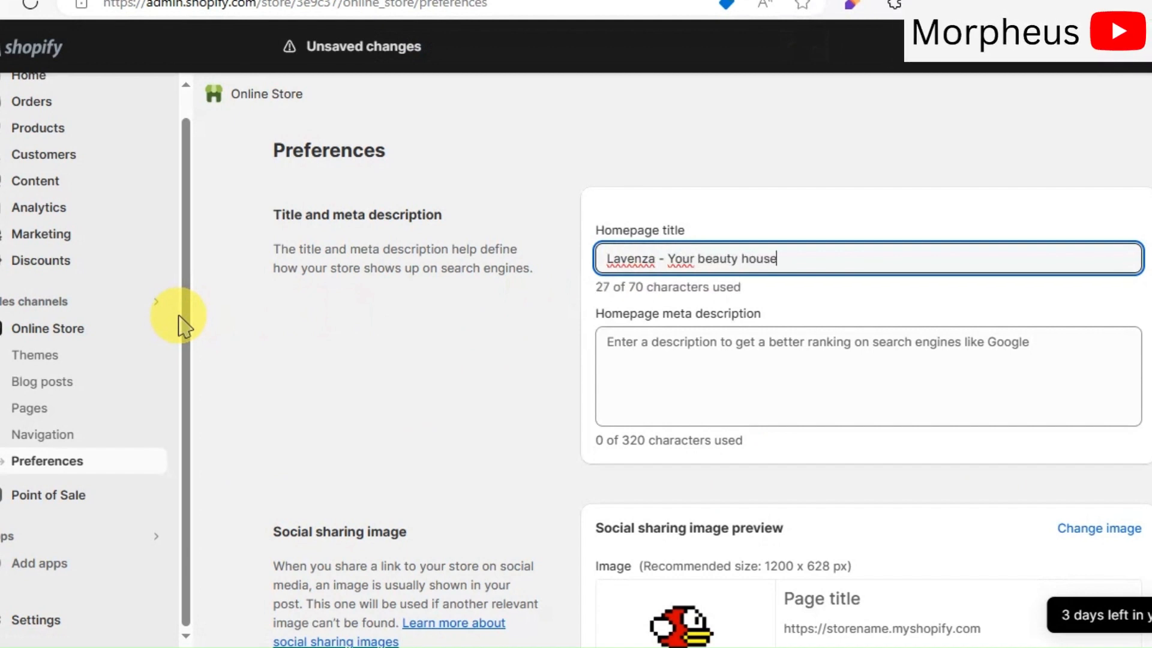
click(416, 411)
scroll(415, 411, down, 1)
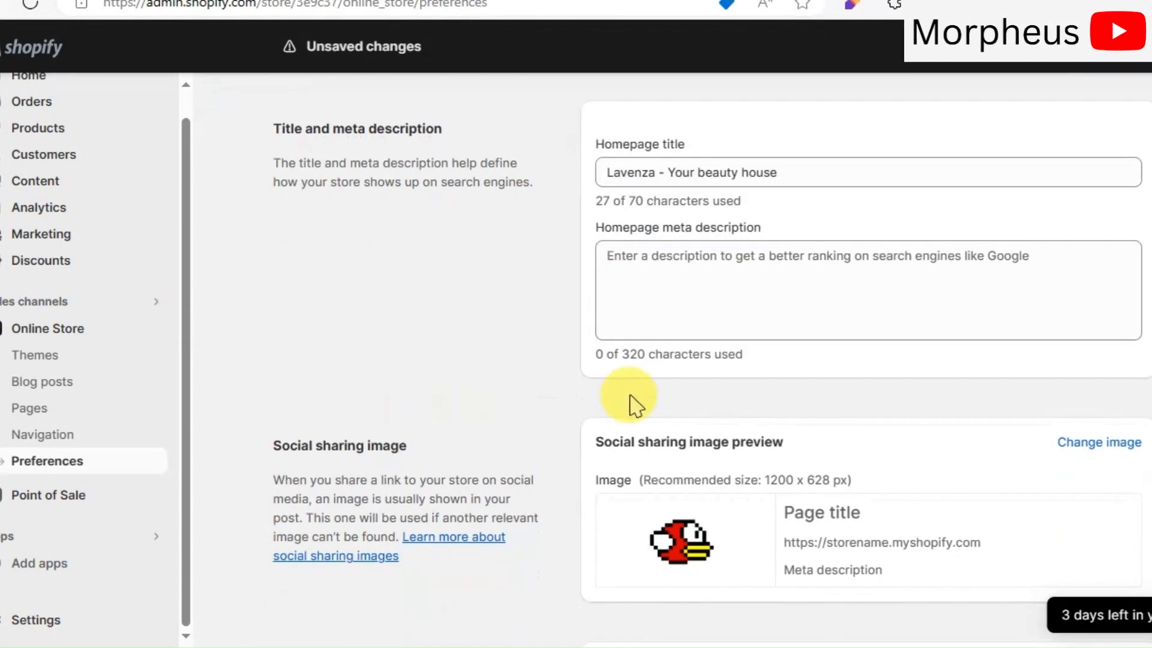
- Set the homepage meta description to "lavenza will save your skin"
click(656, 288)
text(l)
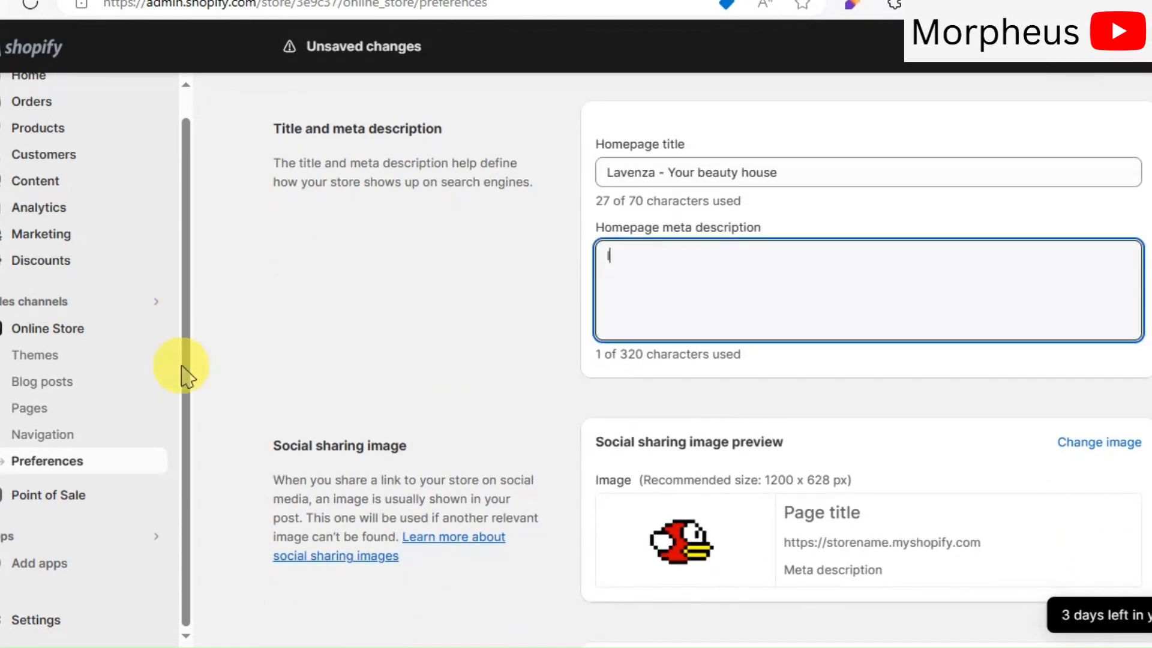
text(avenza )
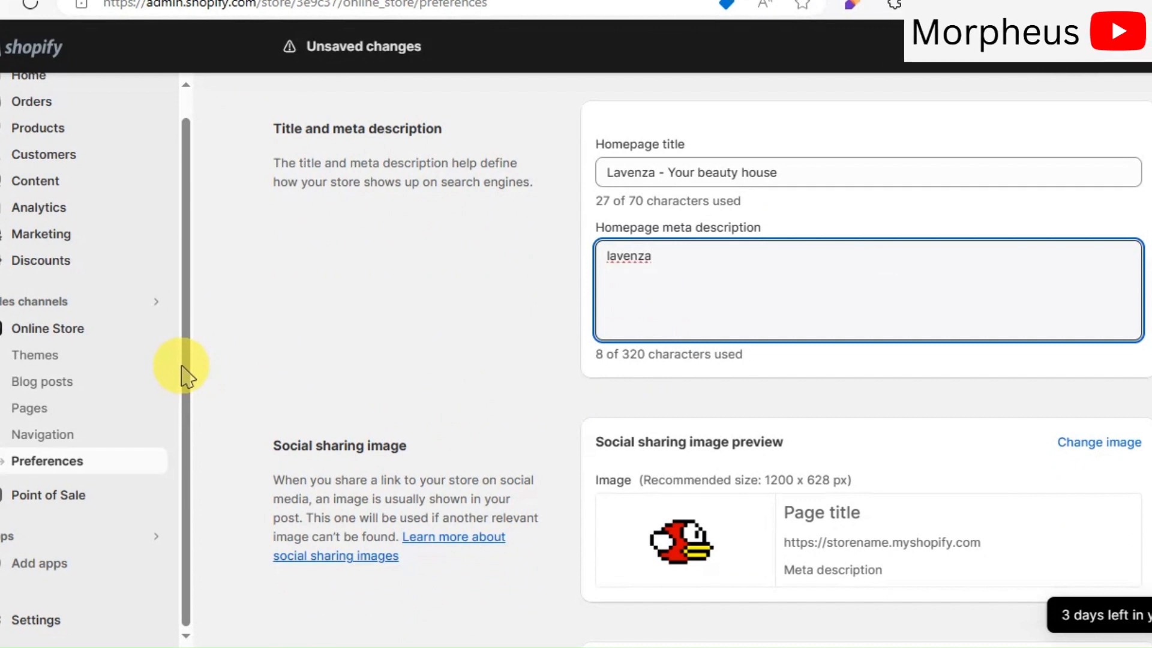
text(will save )
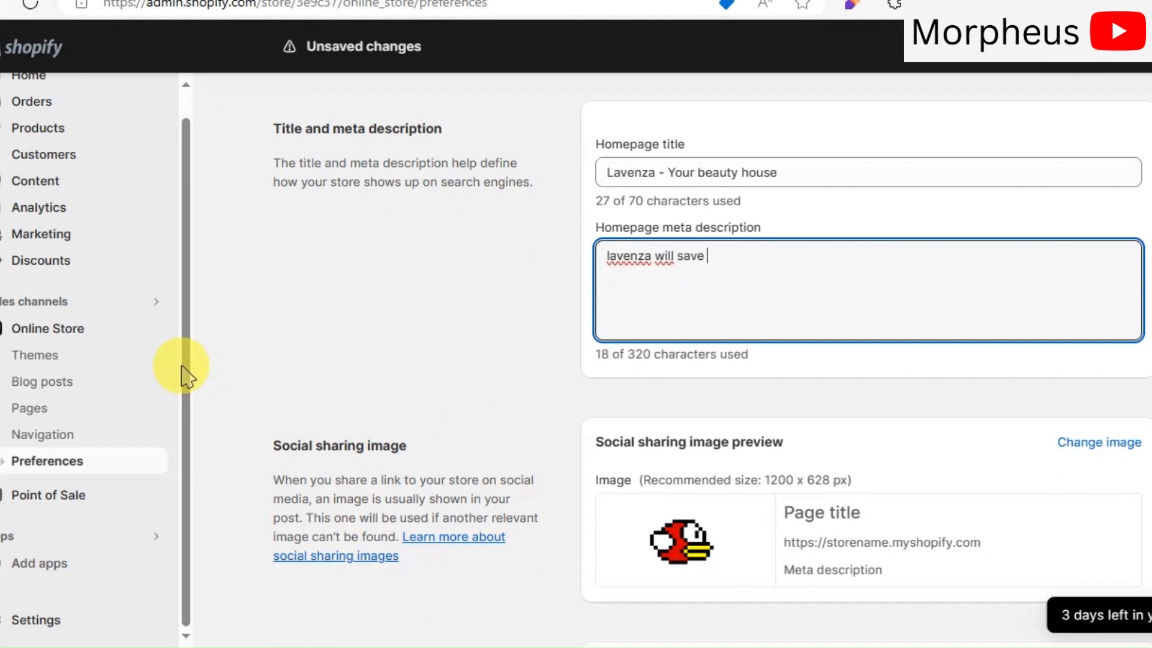
text(your skin)
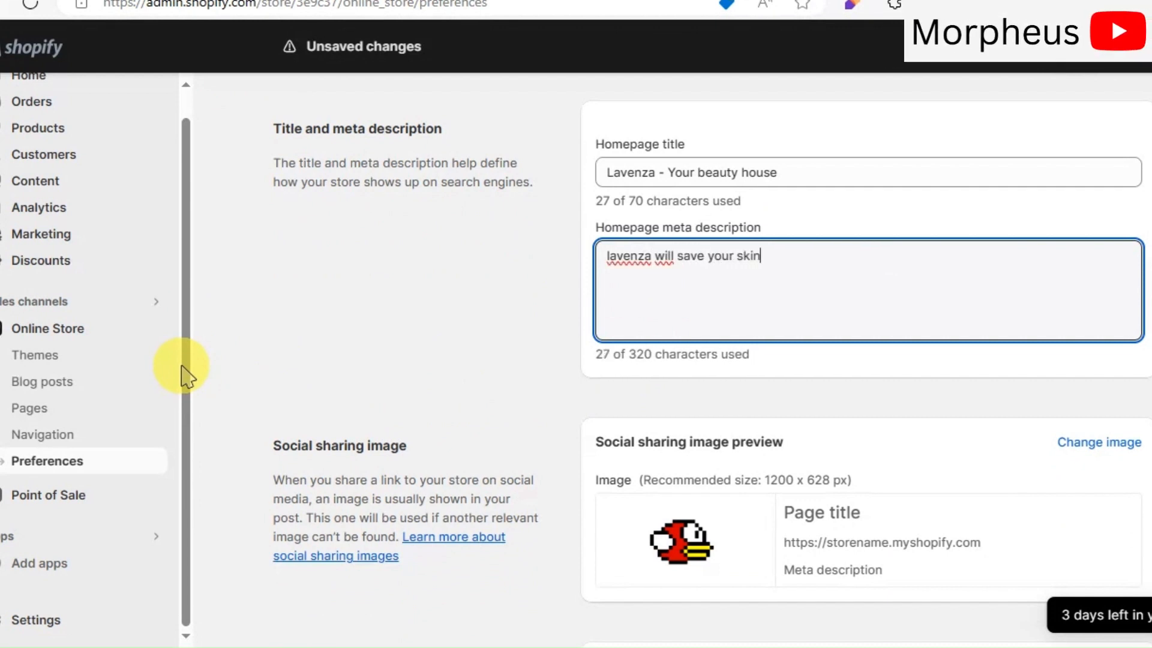
click(515, 312)
- Review the remaining store preferences, from social sharing and analytics to password protection and spam protection
scroll(517, 312, down, 5)
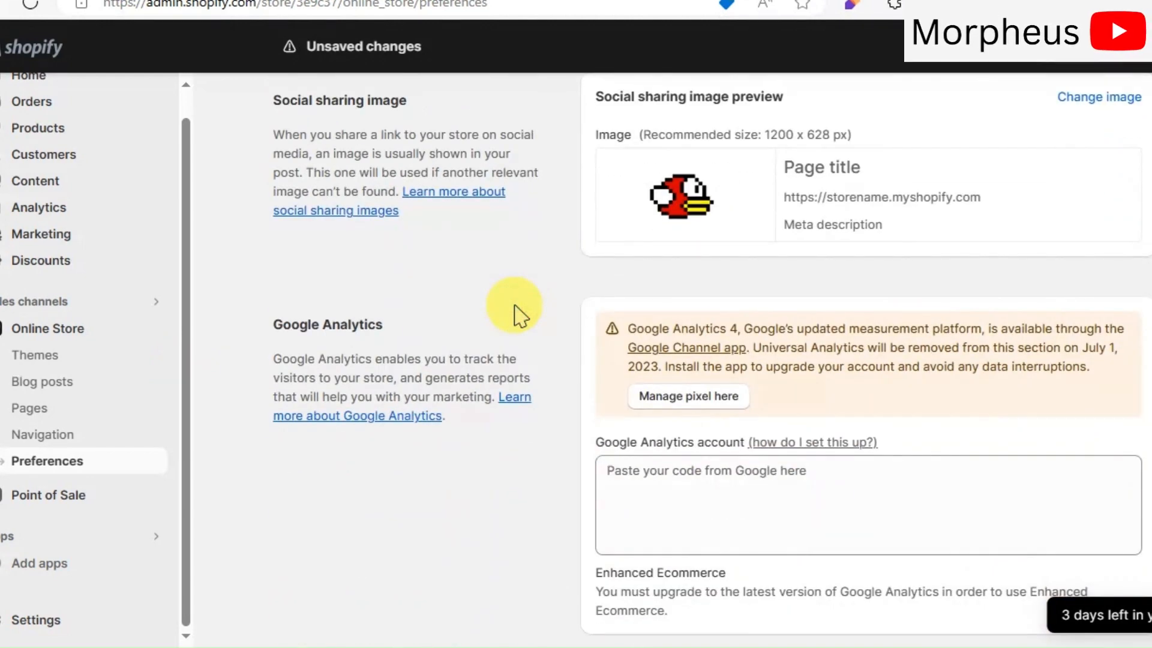
scroll(514, 312, down, 8)
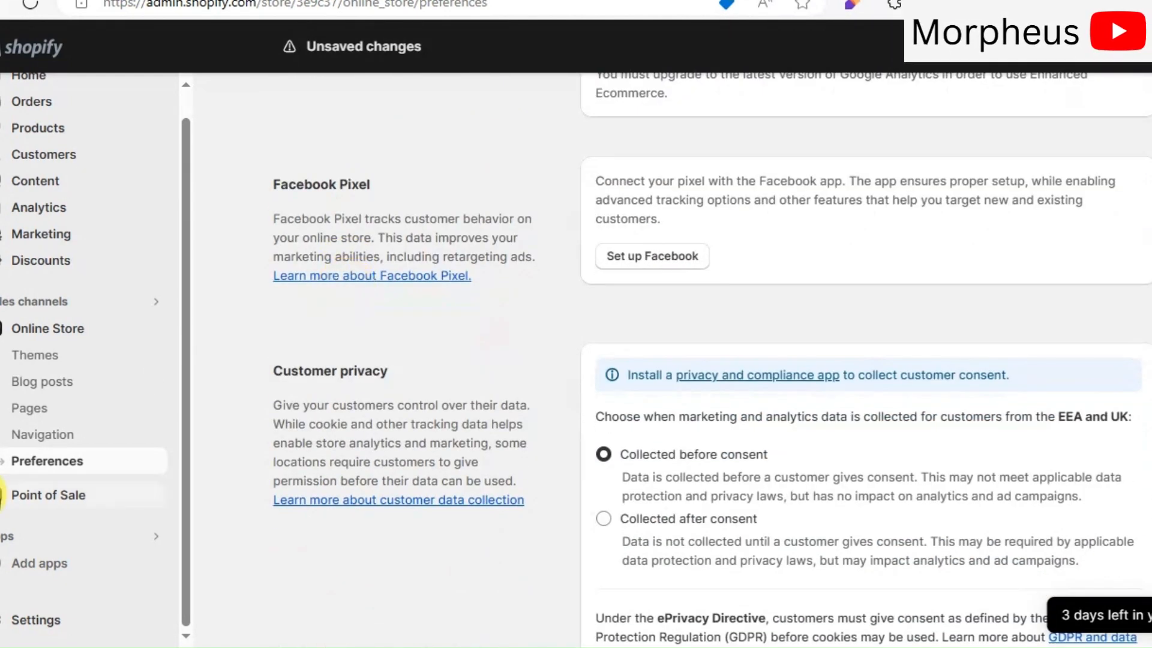
scroll(397, 375, down, 9)
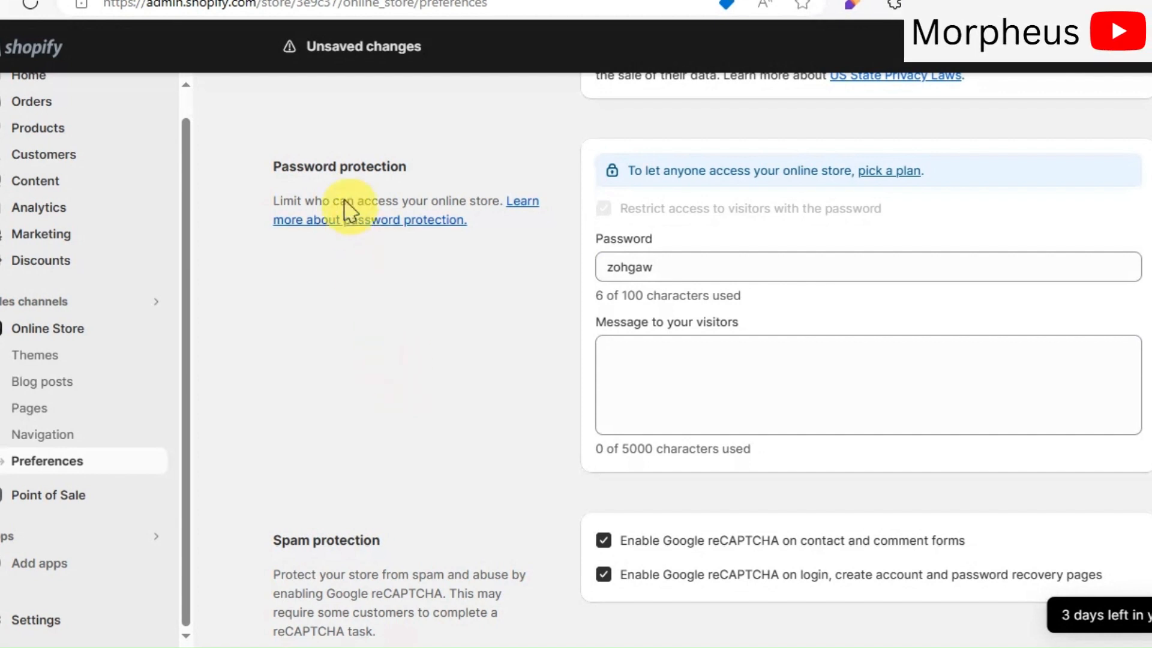
drag(265, 167, 404, 193)
click(385, 288)
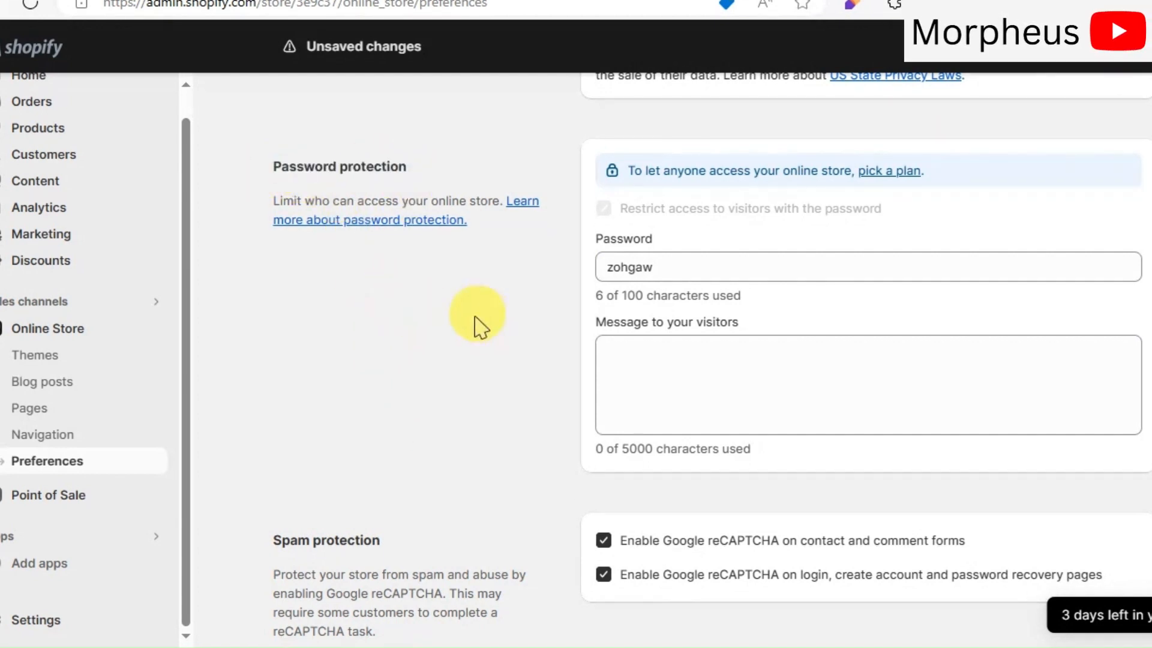
click(779, 276)
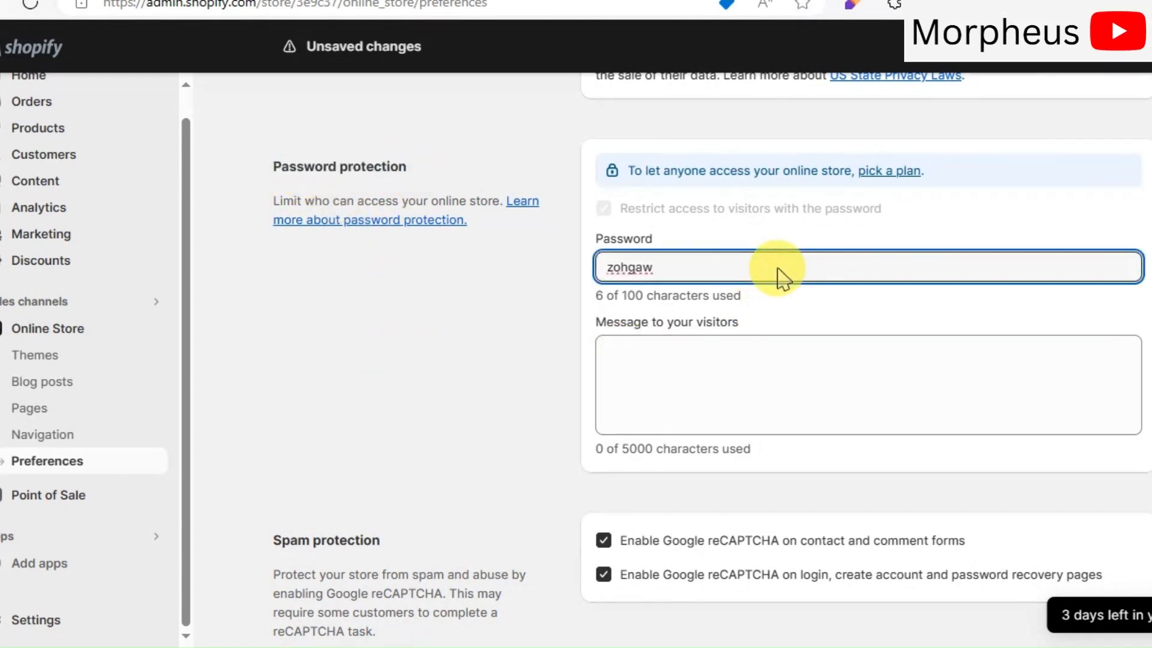
click(477, 333)
scroll(489, 359, down, 1)
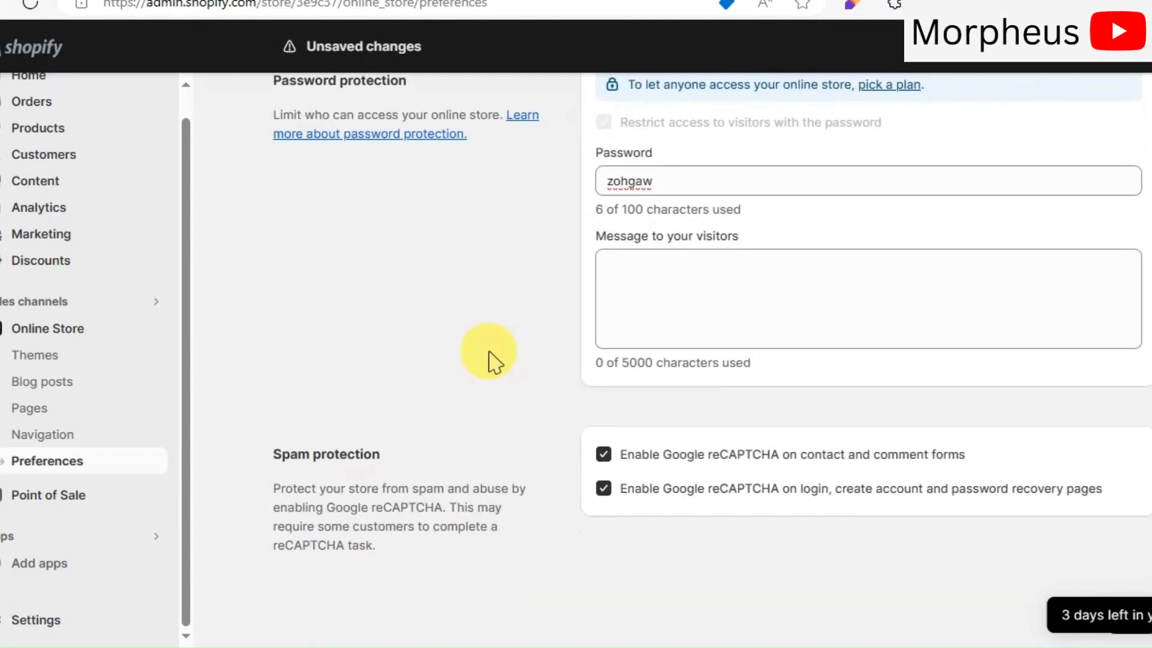
scroll(490, 358, up, 1)
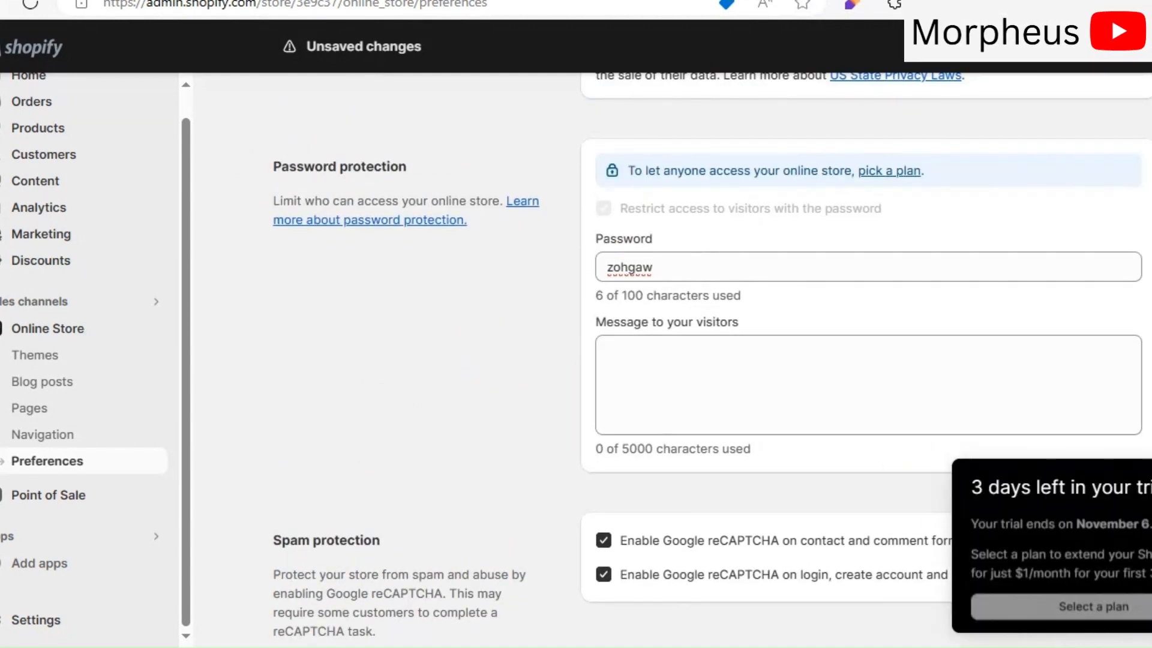
- Save the online store preferences and open the plan selection page to compare the Basic, Shopify and Advanced plans
click(1124, 597)
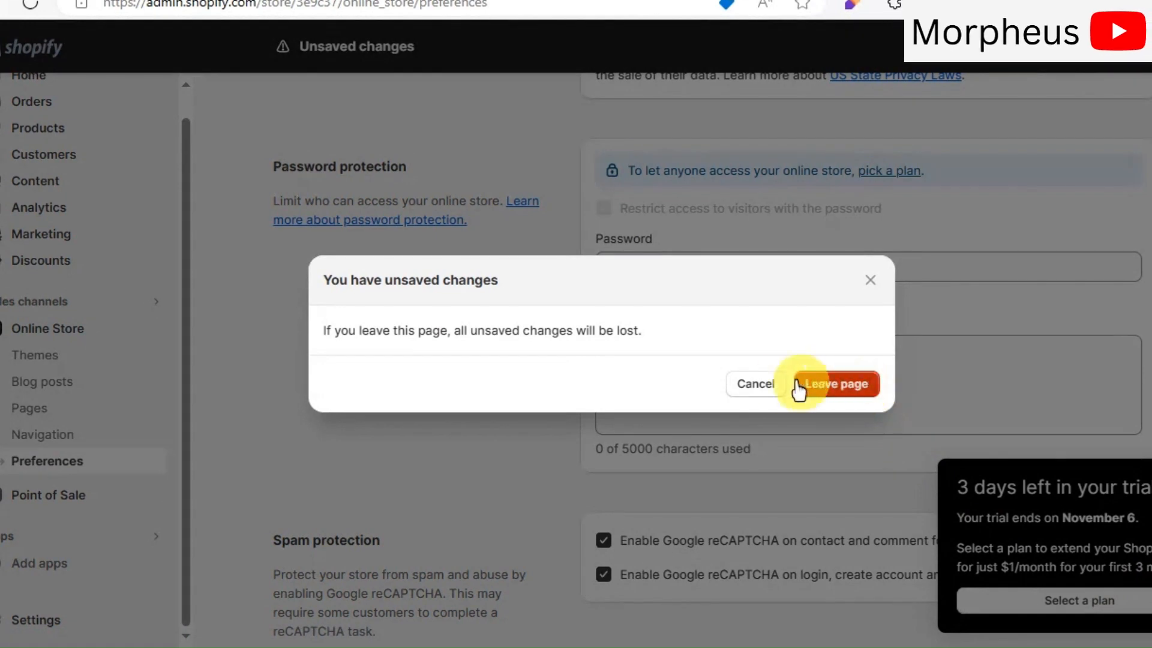
click(772, 383)
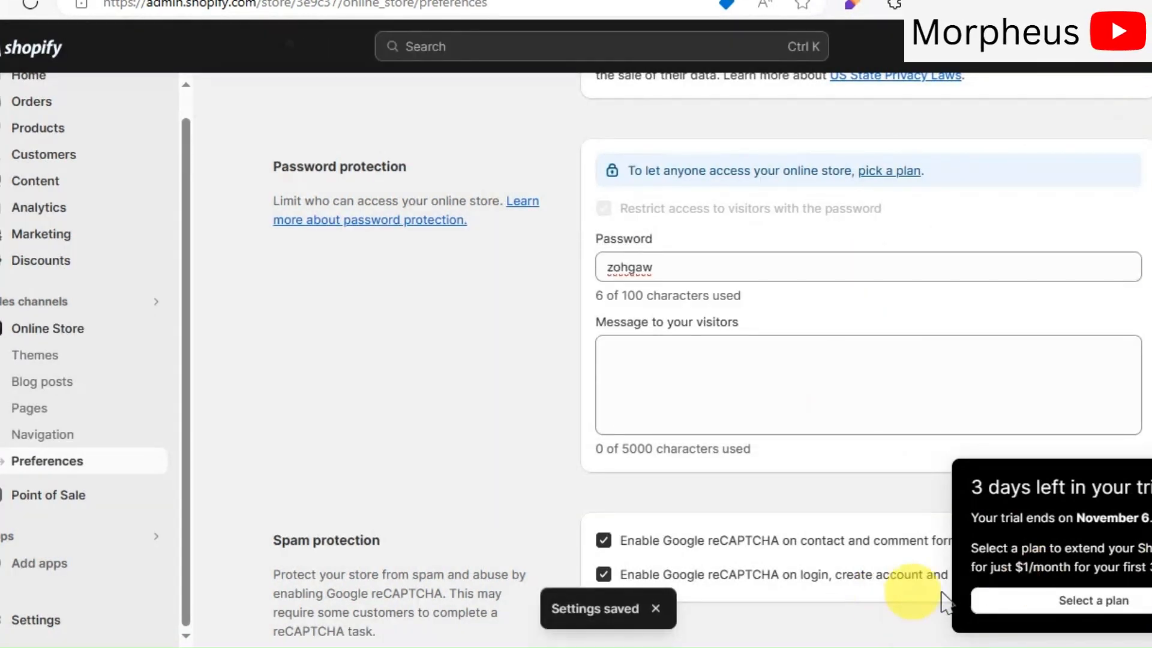
click(1106, 602)
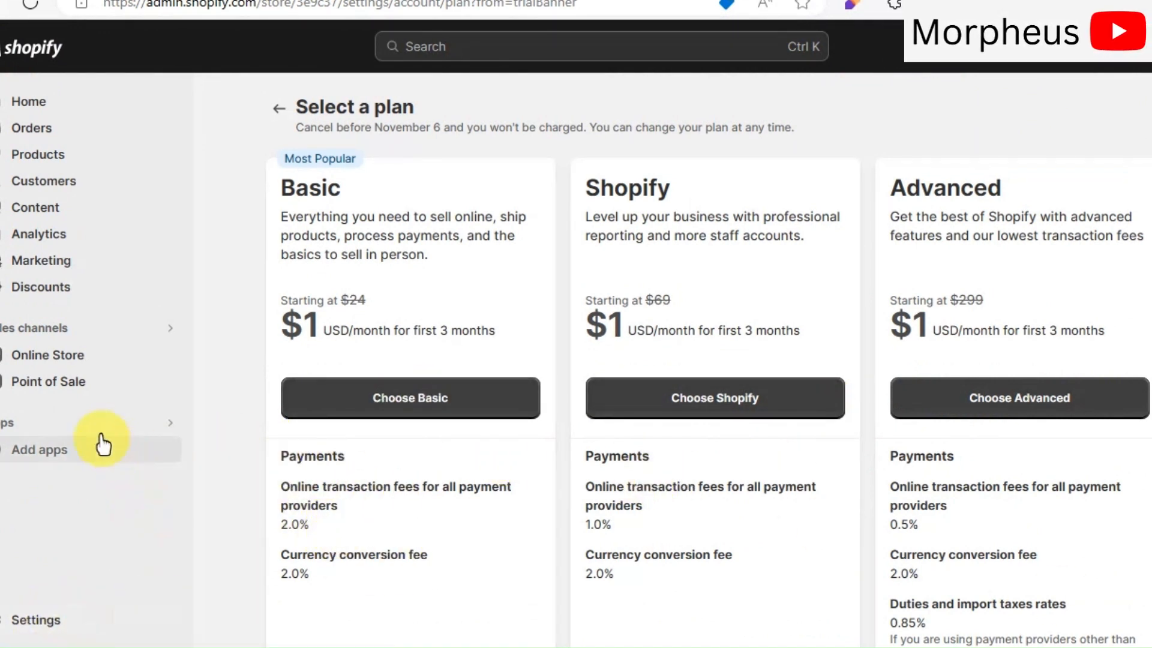
- Look through the general store settings from the admin home page, and close the settings again
click(30, 102)
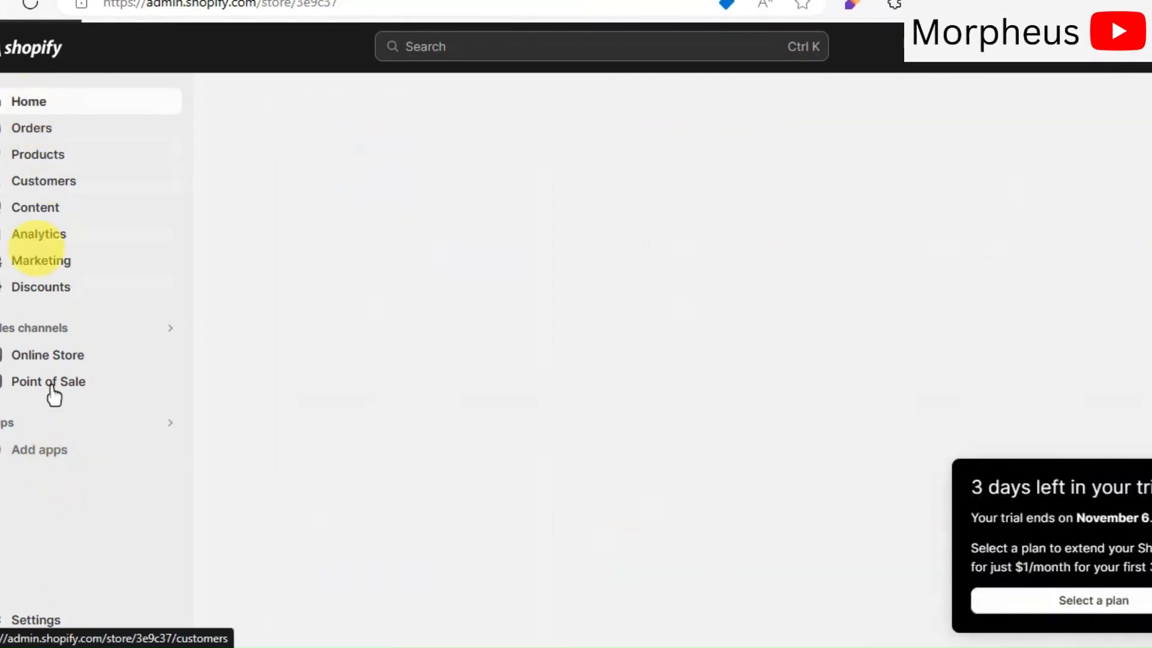
click(24, 618)
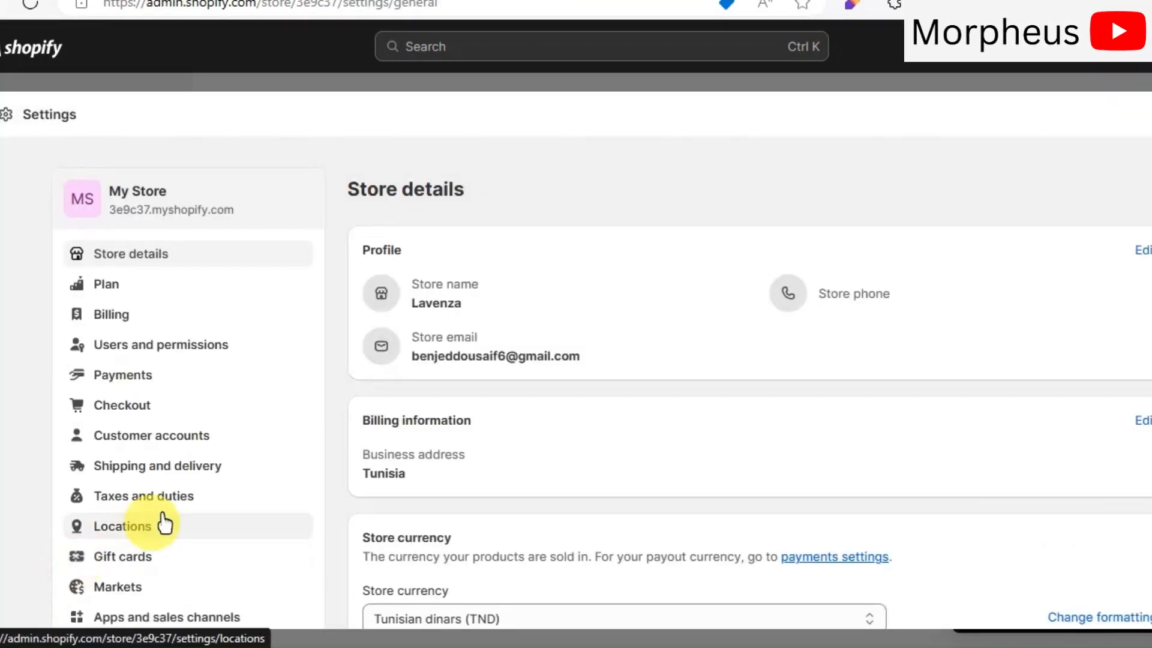
scroll(168, 504, down, 9)
scroll(784, 228, up, 5)
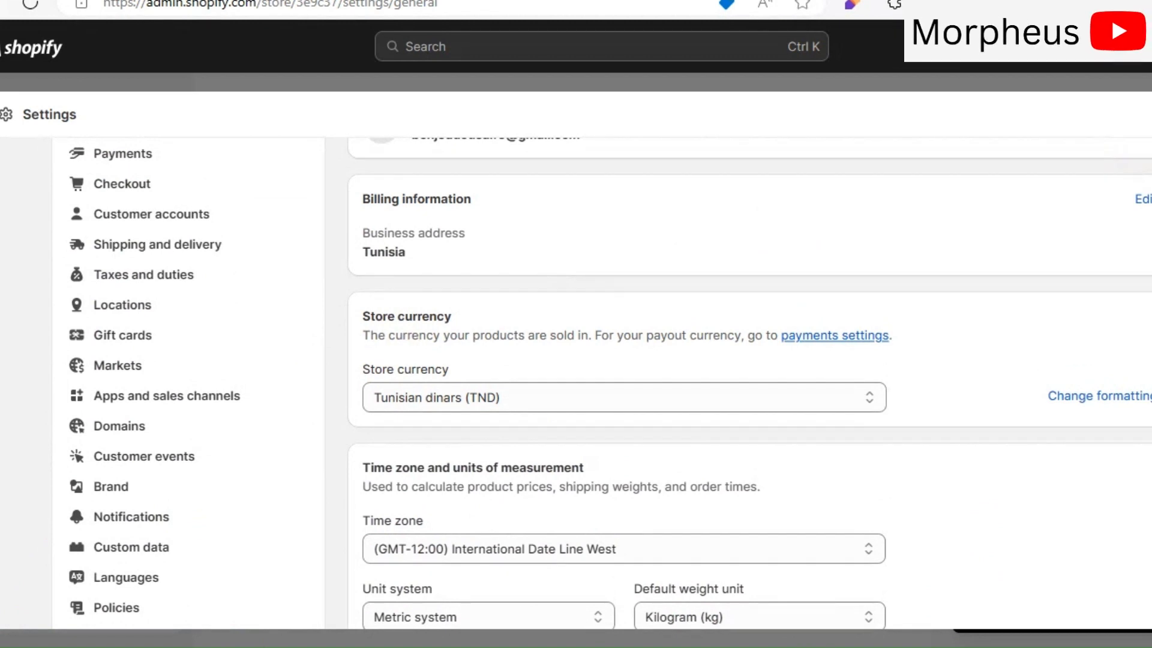
click(1151, 114)
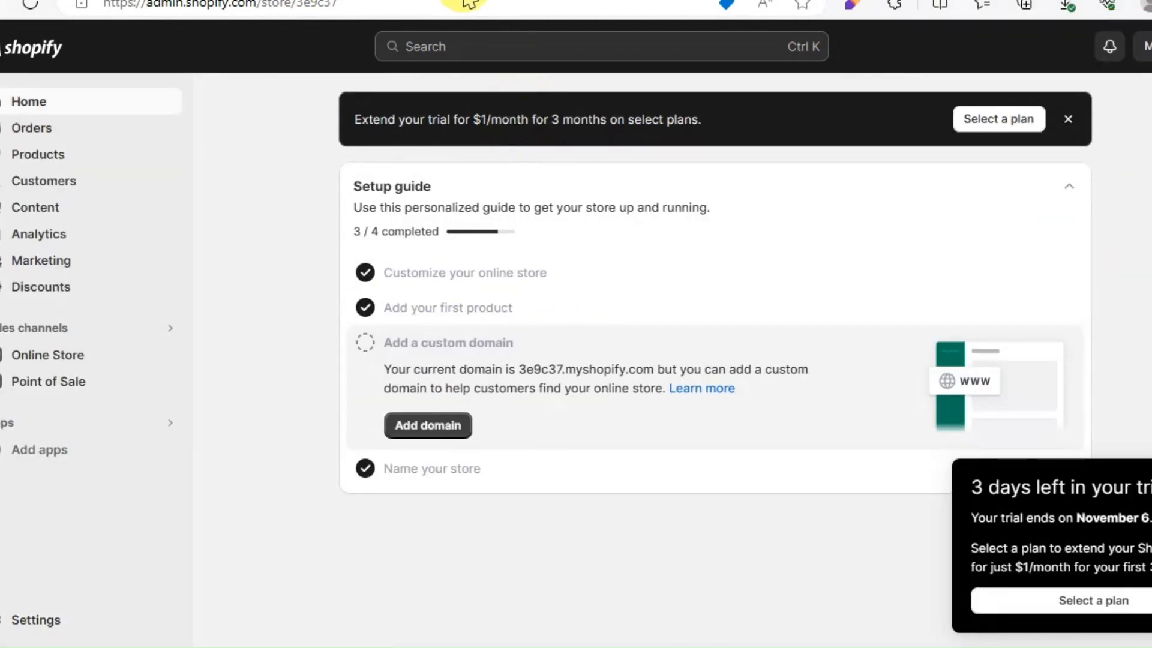